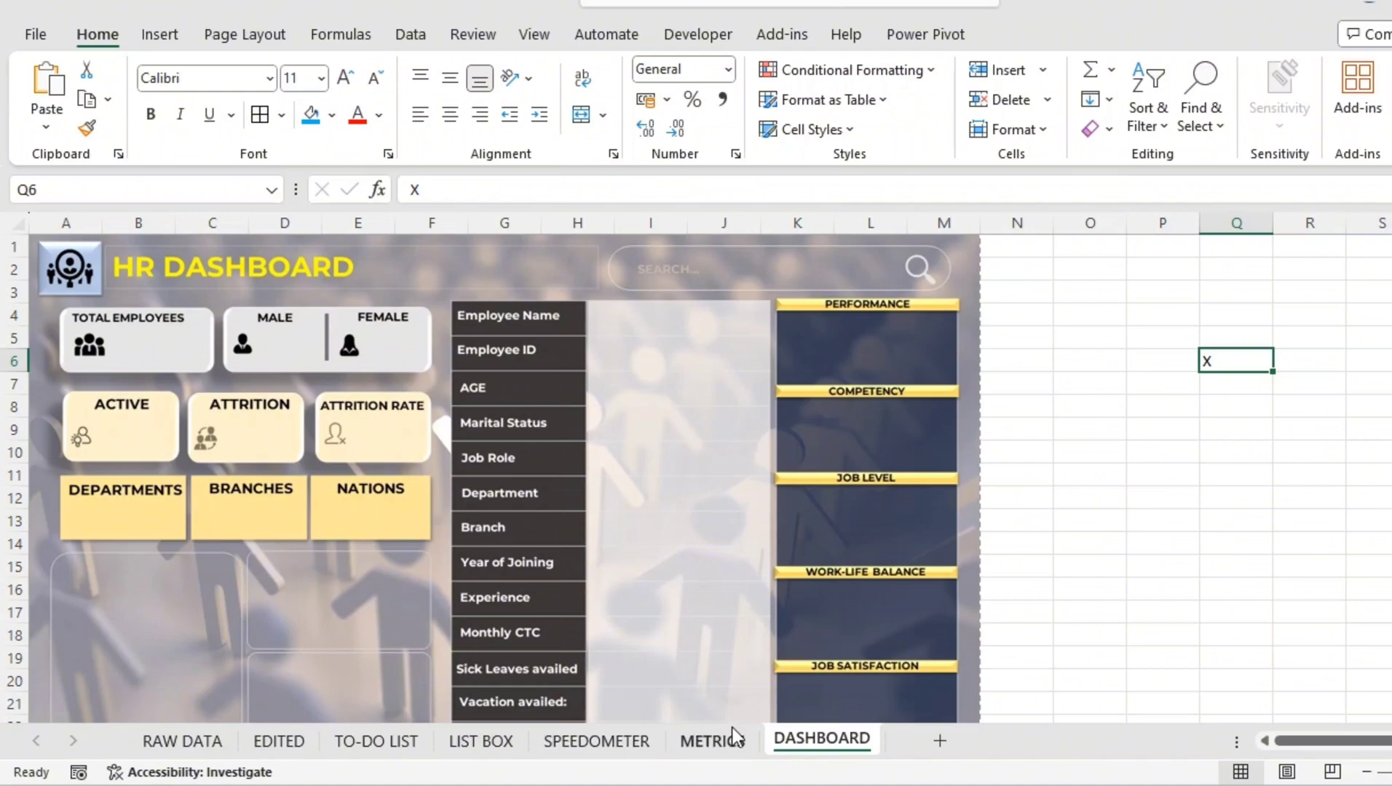
# Review the LIST BOX index values and the METRICS outline items marked as text boxes for the dashboard.
pyautogui.click(486, 748)
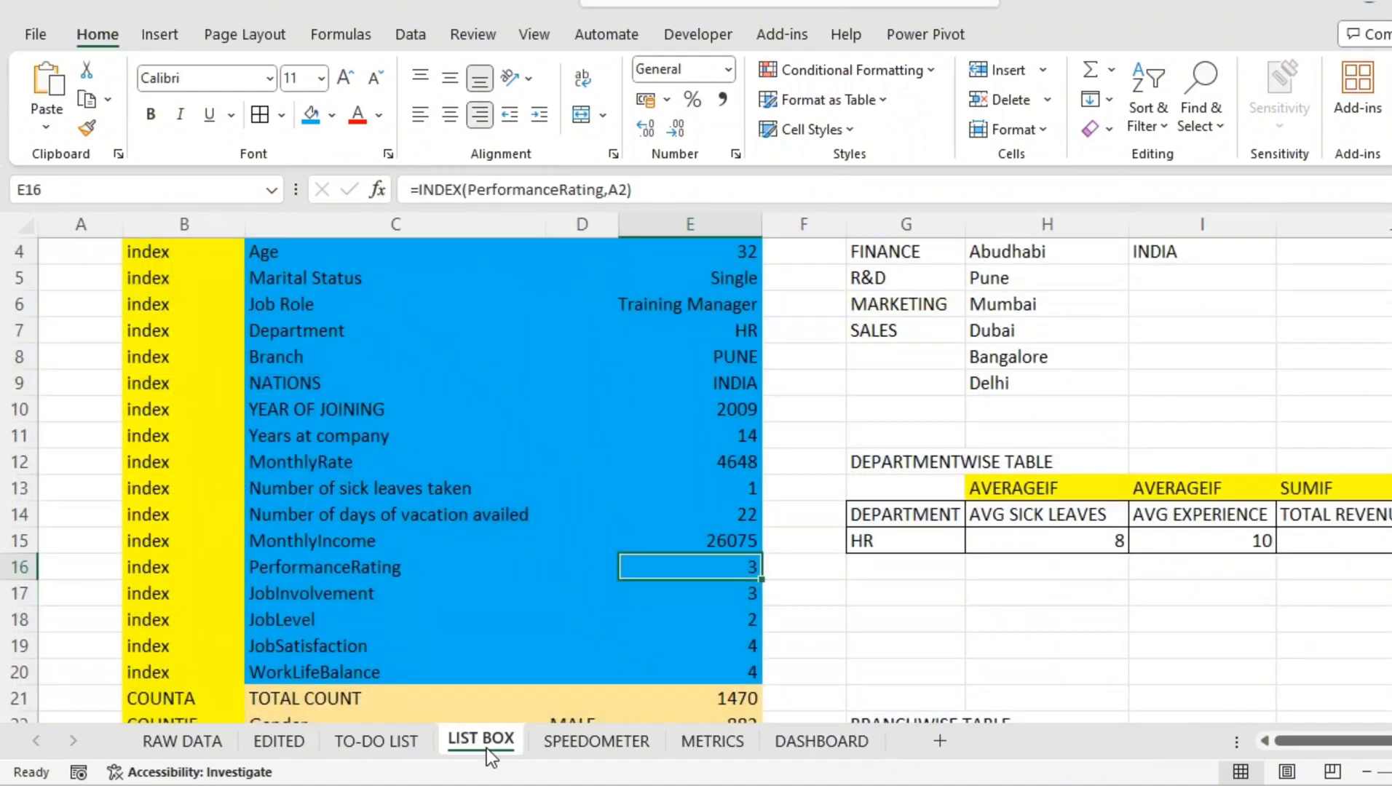
pyautogui.scroll(1, 669, 624)
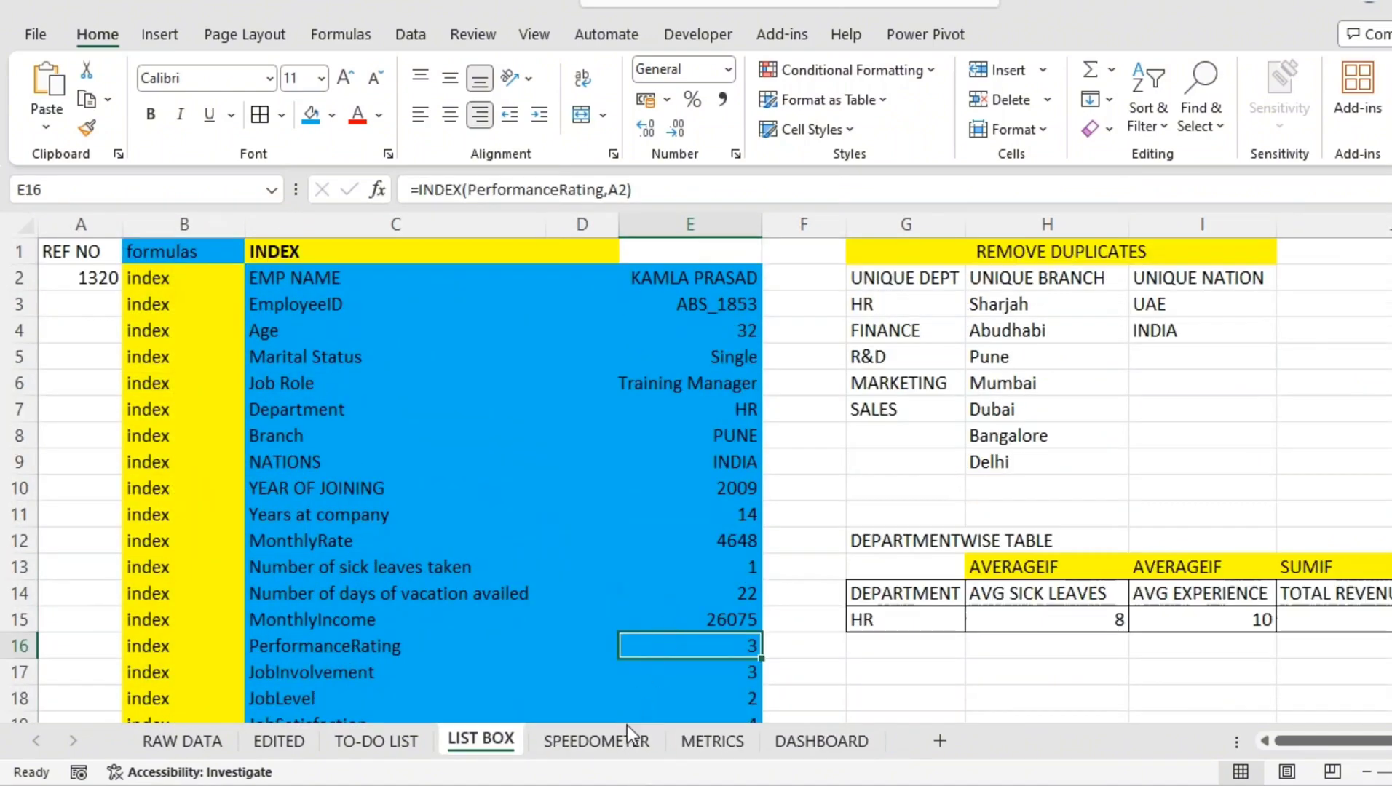
pyautogui.click(800, 741)
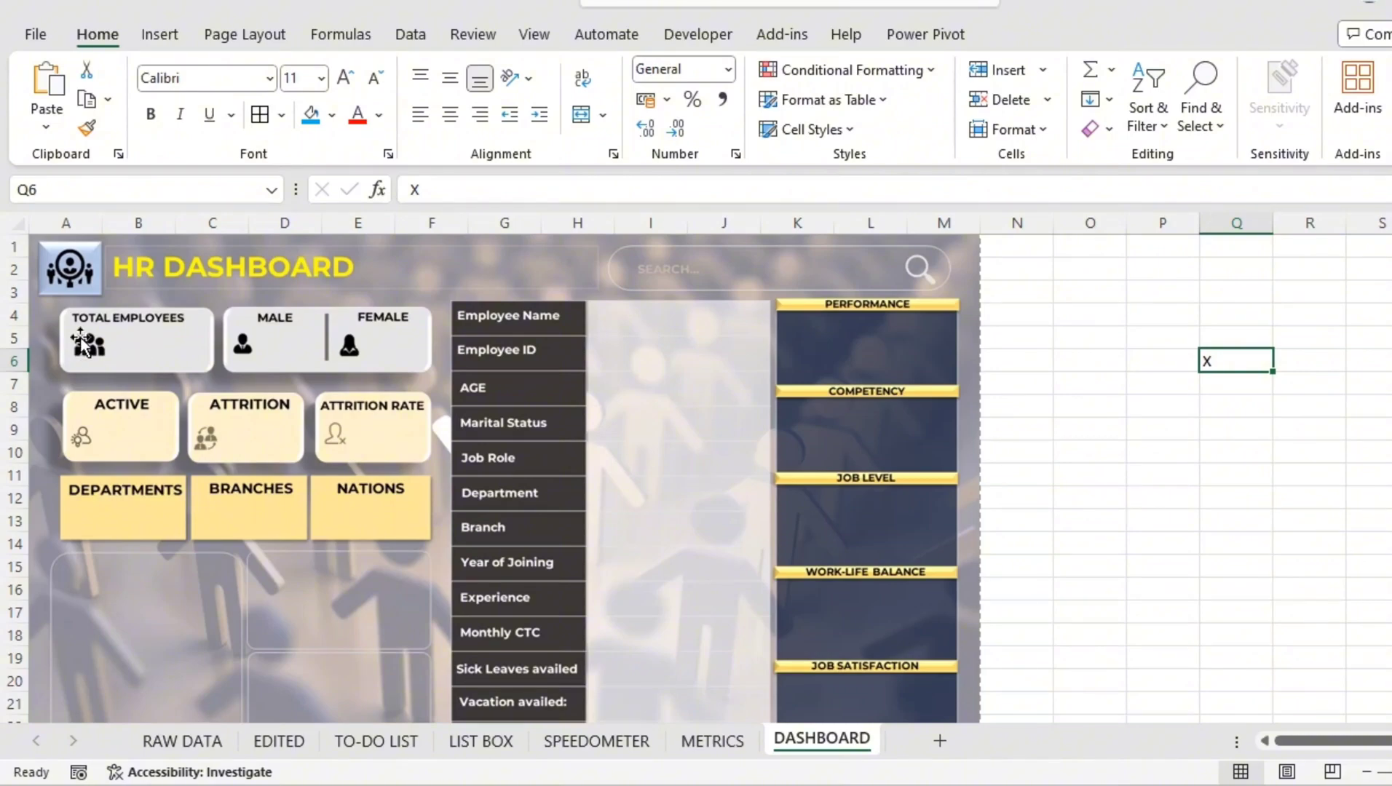
pyautogui.click(700, 743)
pyautogui.scroll(1, 672, 259)
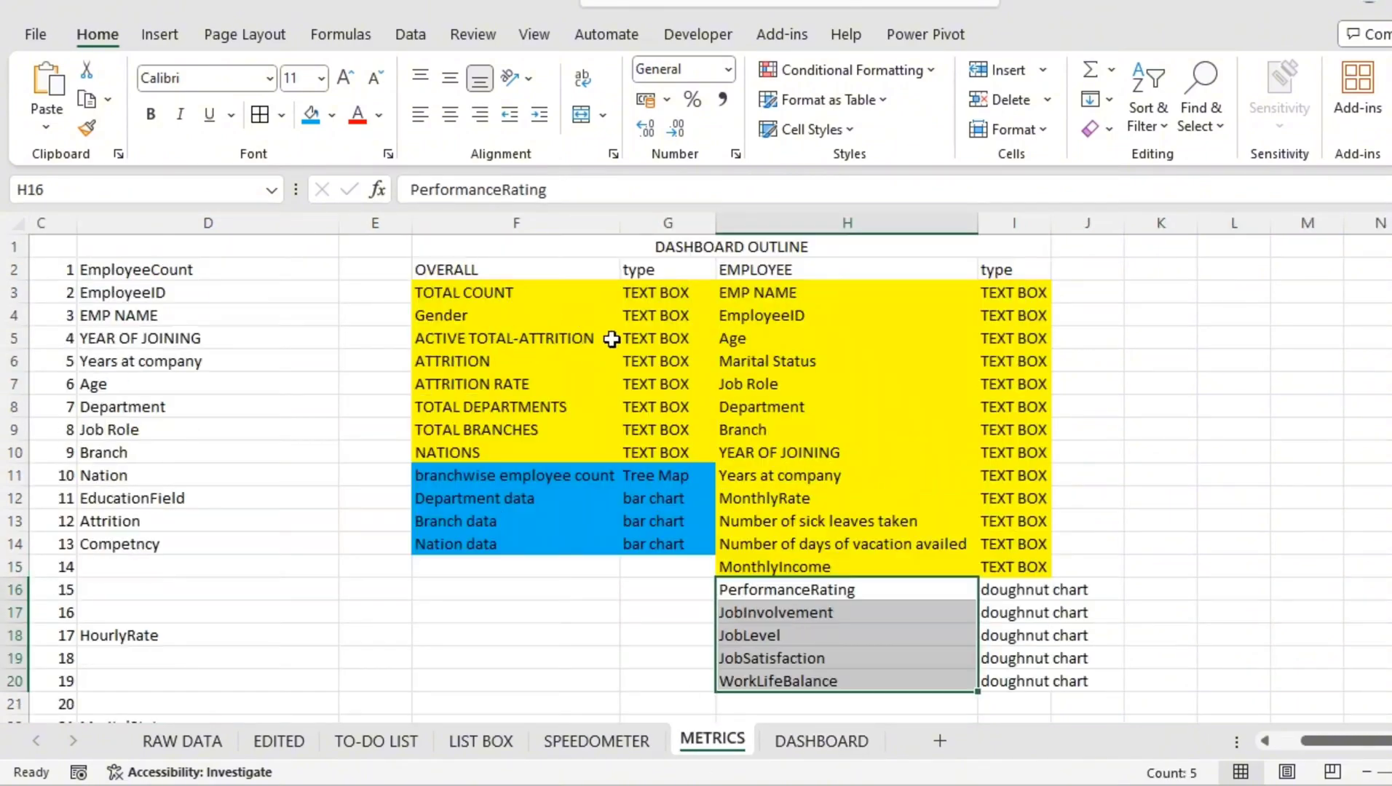
pyautogui.moveTo(671, 291); pyautogui.dragTo(669, 457)
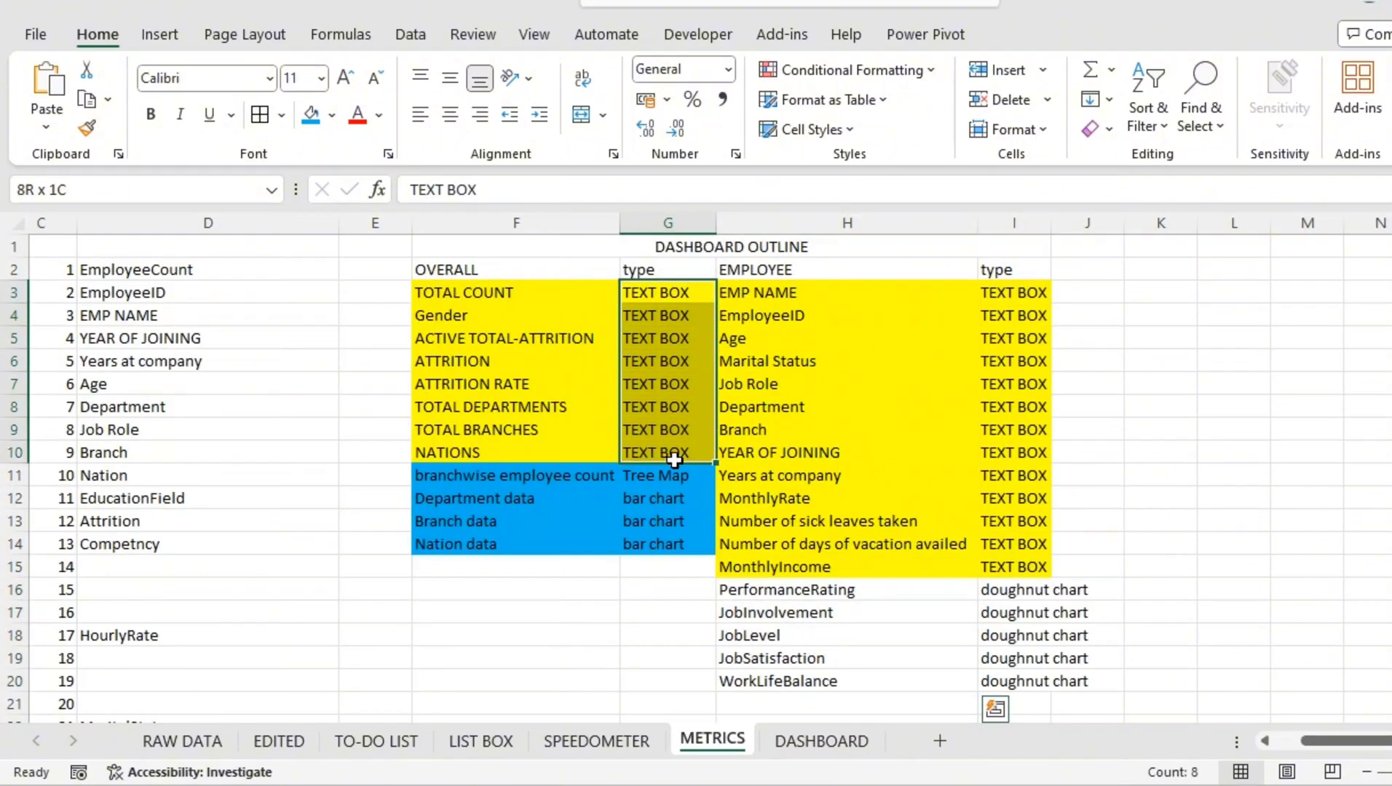
# Insert an empty text box on the DASHBOARD sheet and position it beside the icon in the TOTAL EMPLOYEES card.
pyautogui.click(812, 742)
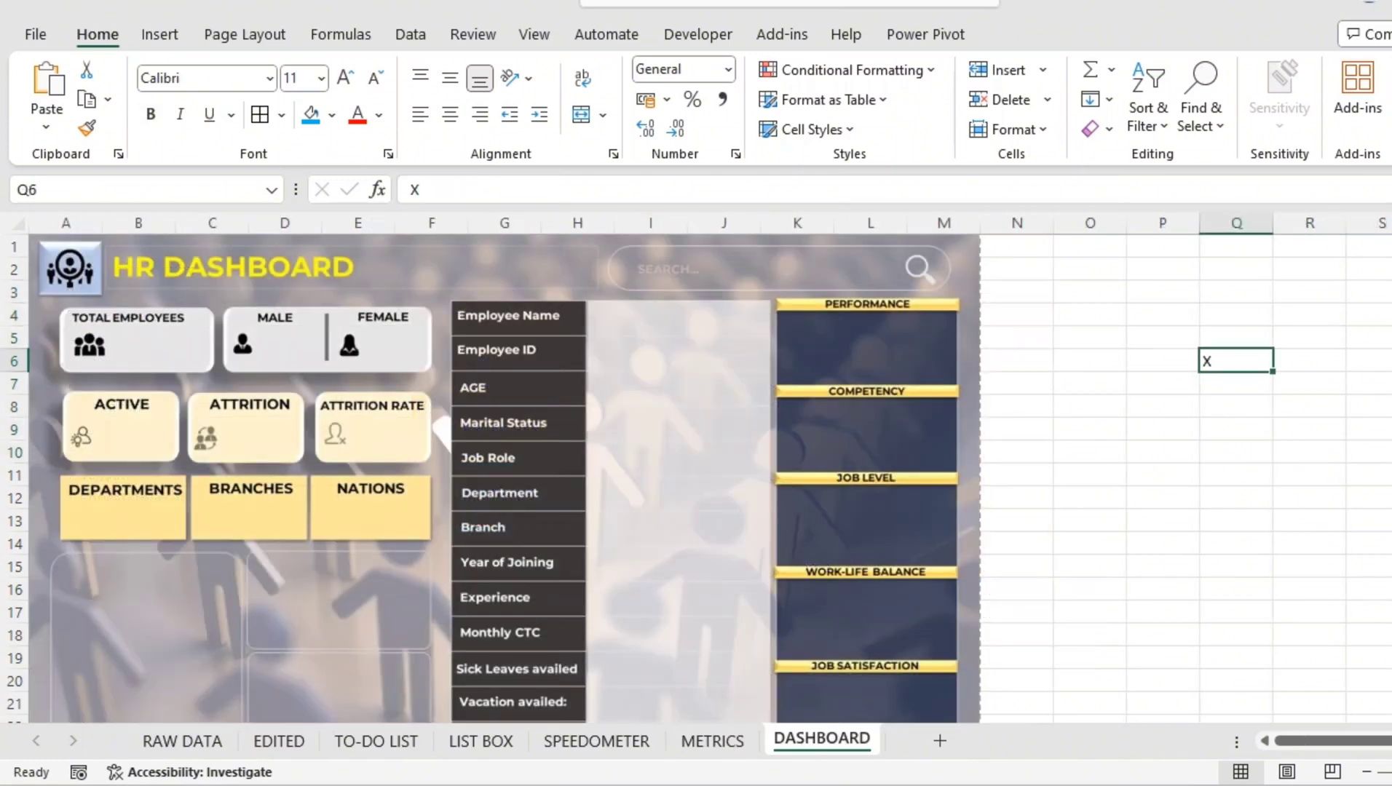
pyautogui.click(160, 35)
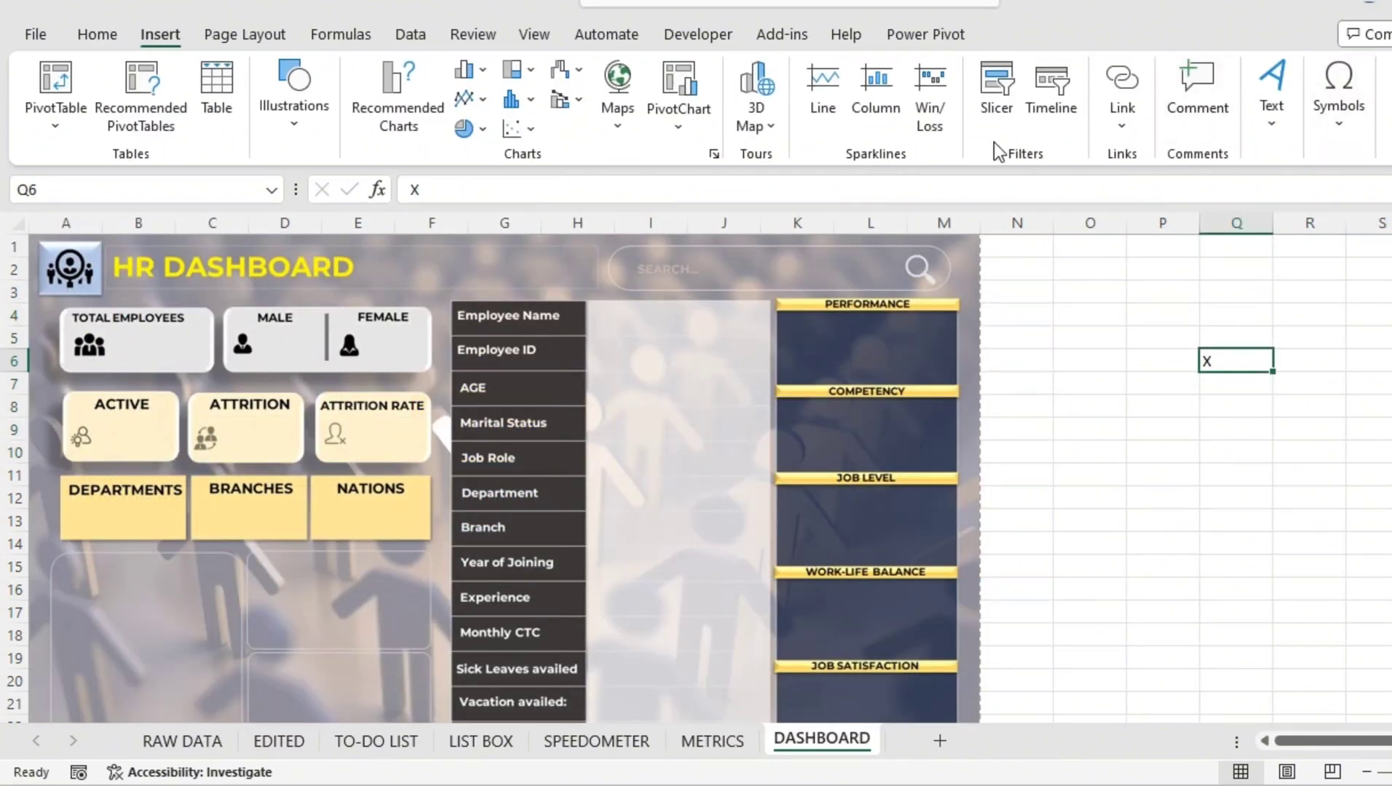
pyautogui.click(1274, 134)
pyautogui.click(1272, 195)
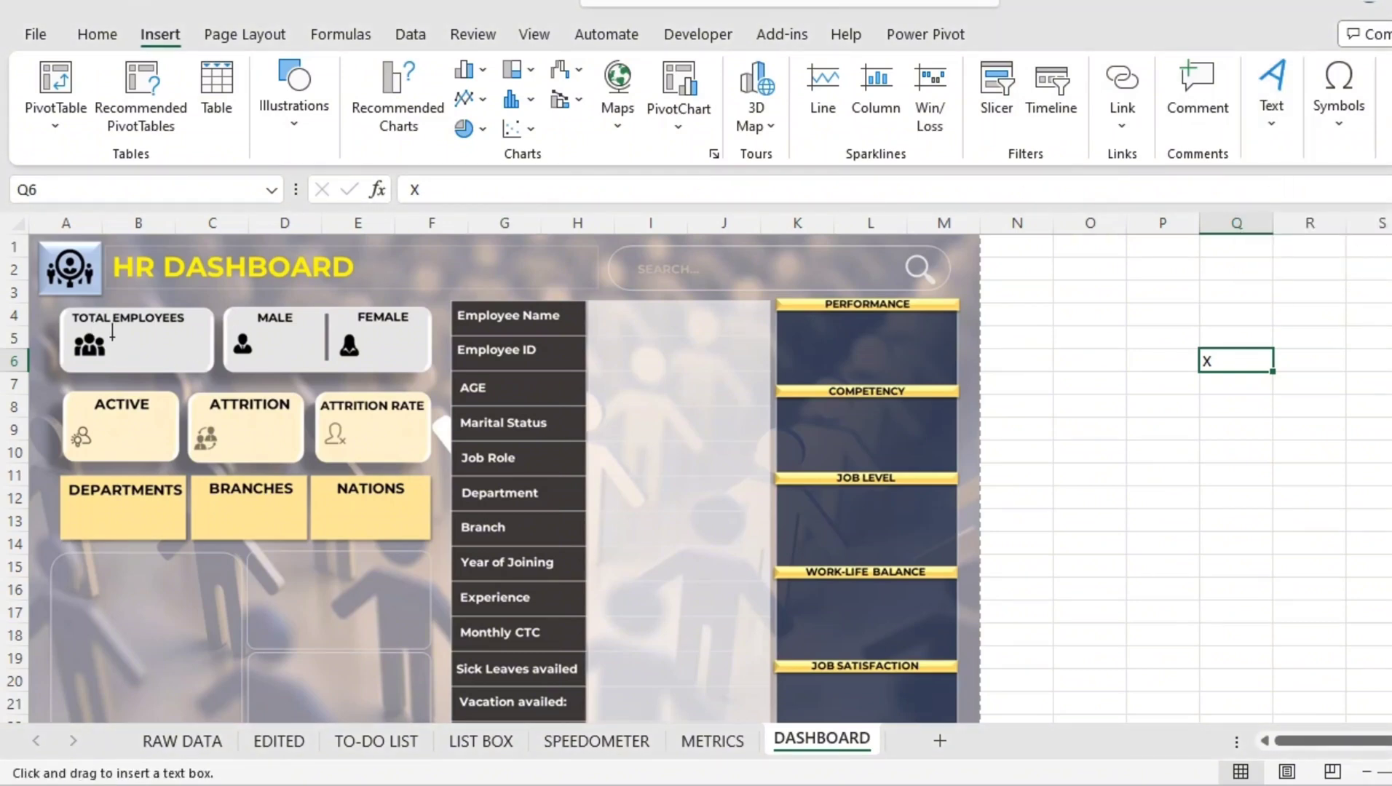
pyautogui.moveTo(111, 335)
pyautogui.mouseDown()
pyautogui.moveTo(167, 368)
pyautogui.moveTo(211, 367)
pyautogui.mouseUp()
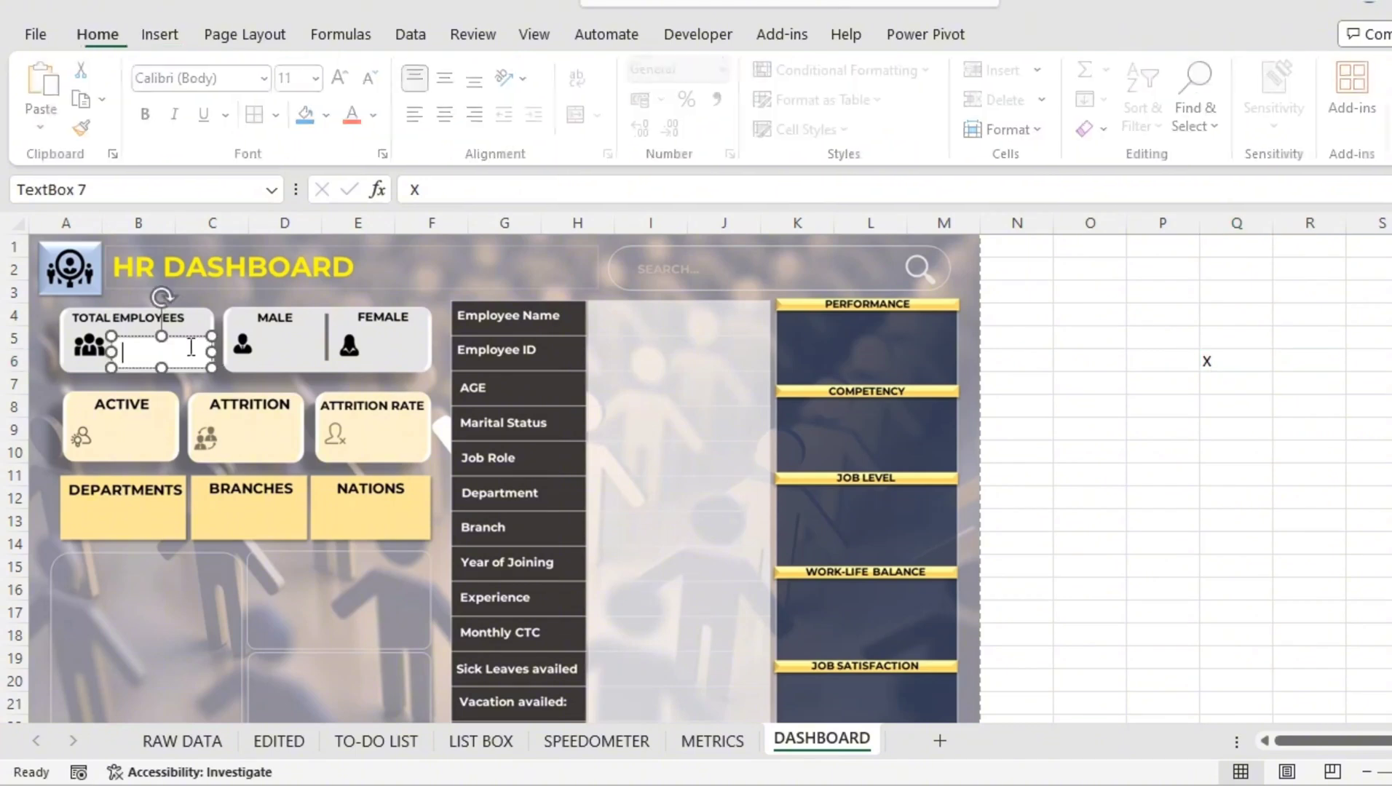
pyautogui.click(180, 331)
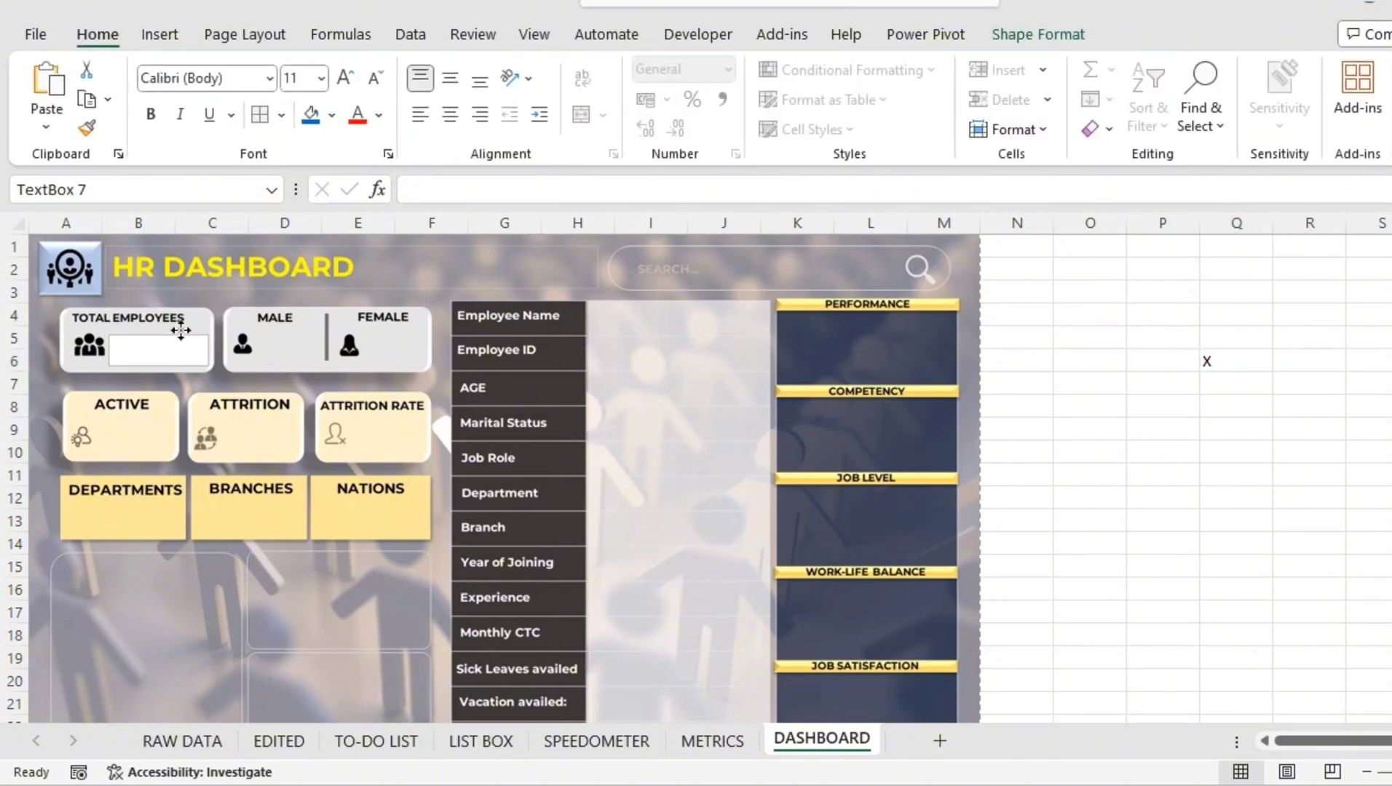
pyautogui.click(177, 333)
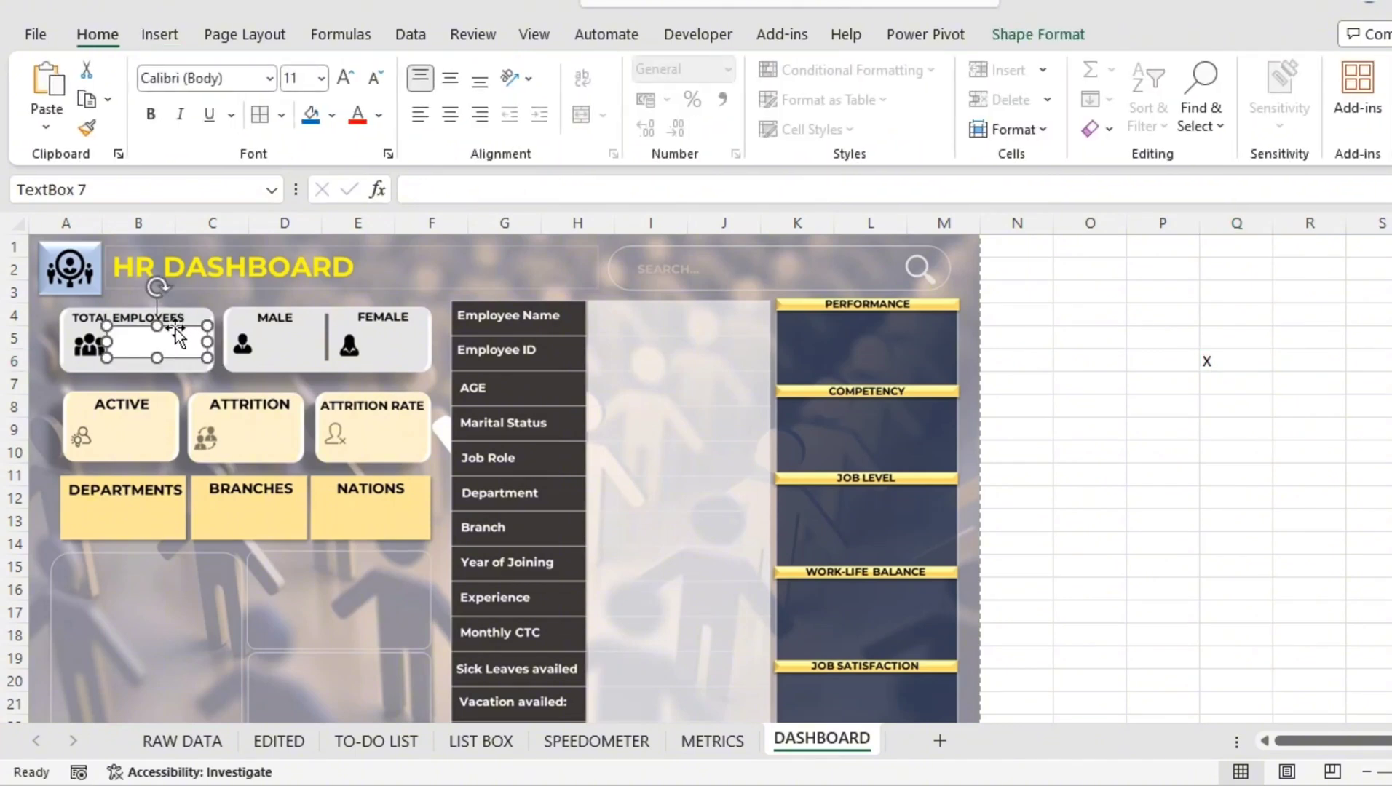
pyautogui.scroll(4, 255, 404)
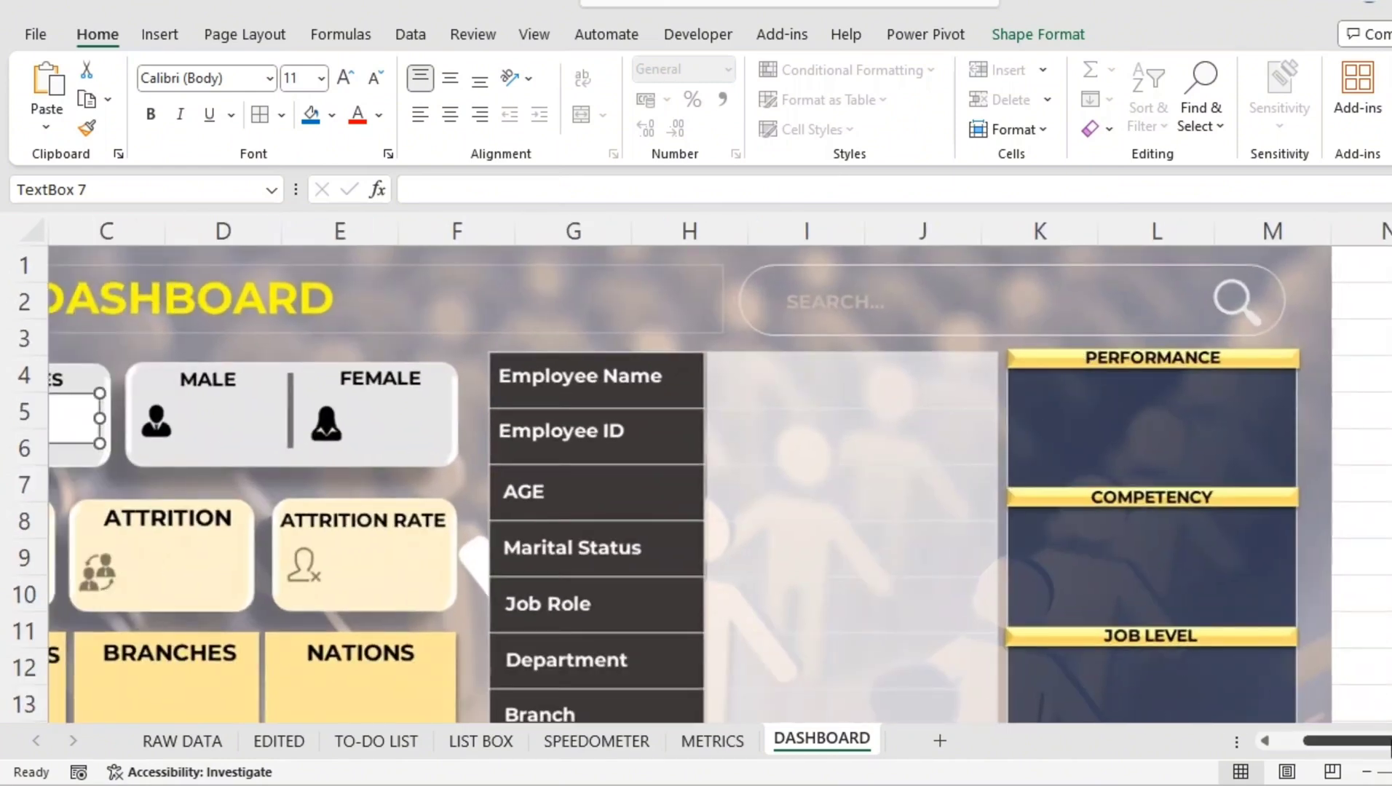
pyautogui.hscroll(-3, 1115, 718)
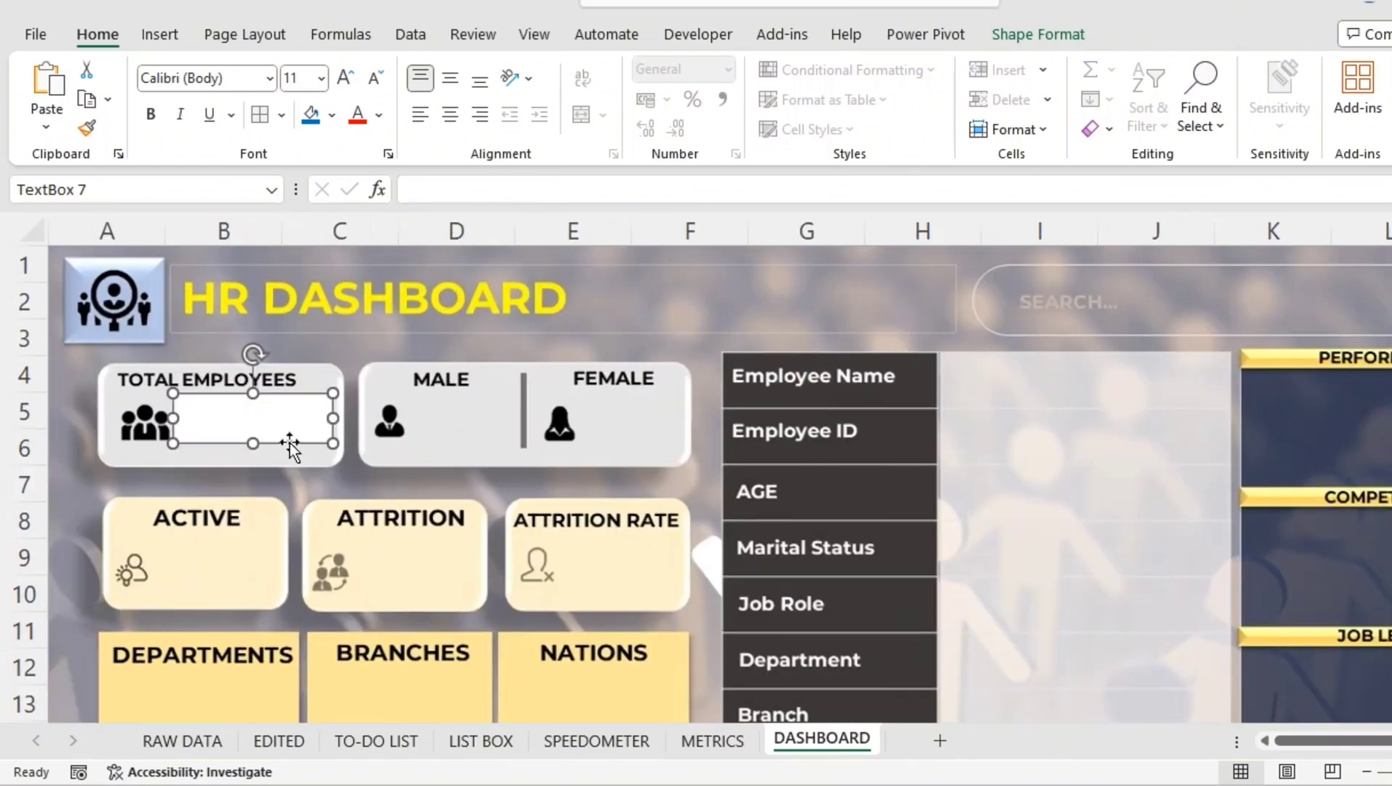
pyautogui.moveTo(289, 443); pyautogui.dragTo(292, 451)
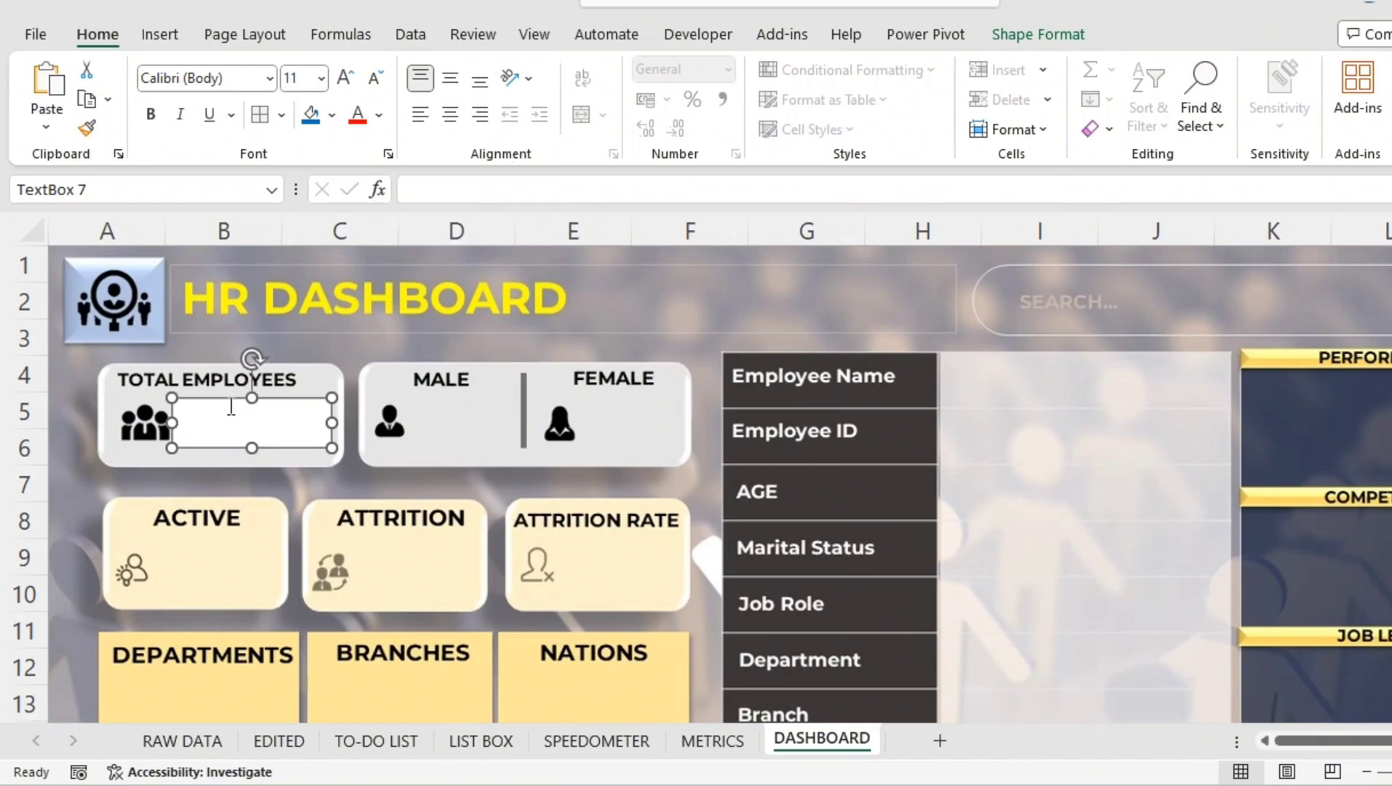
# Examine the METRICS outline and the TOTAL COUNT row on the LIST BOX sheet to locate the source for the TOTAL EMPLOYEES card.
pyautogui.click(710, 742)
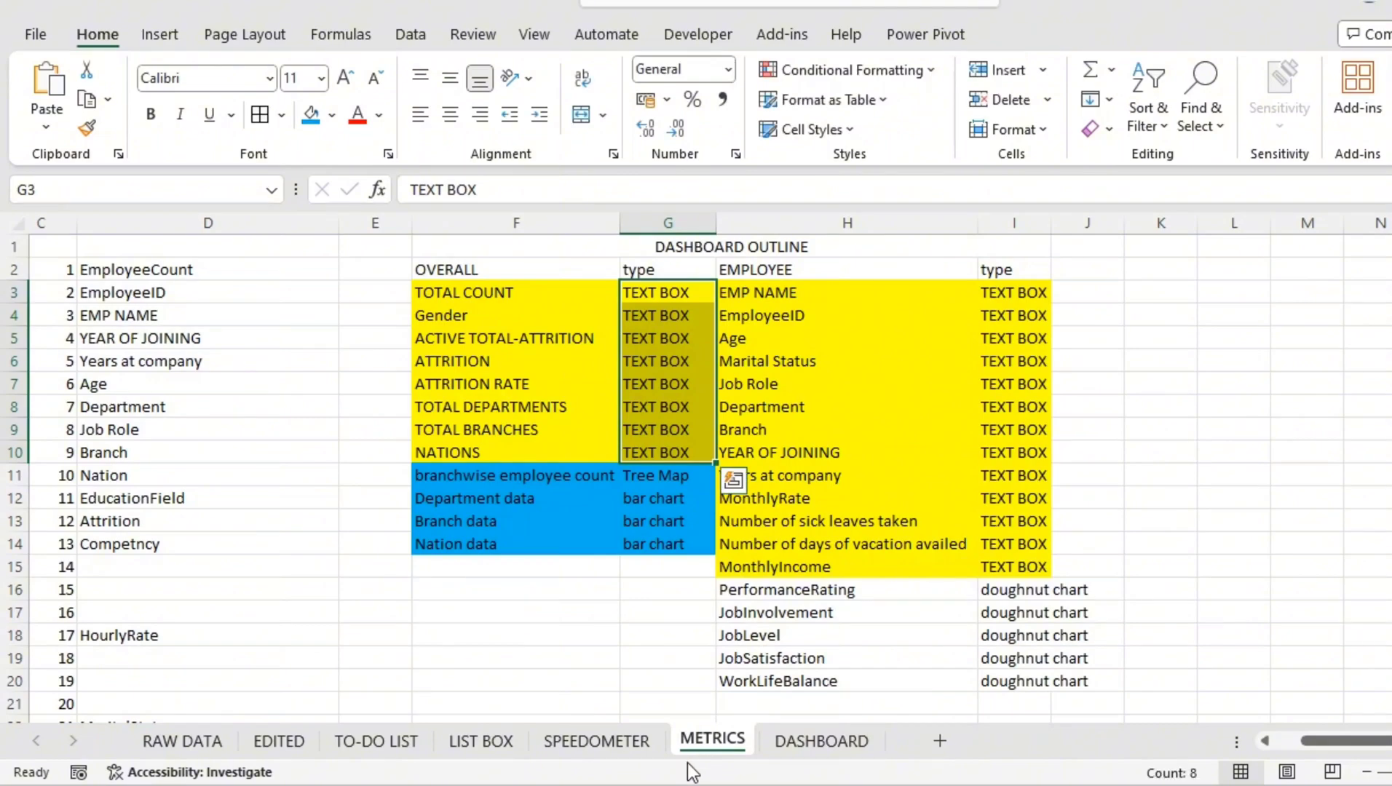
pyautogui.click(486, 750)
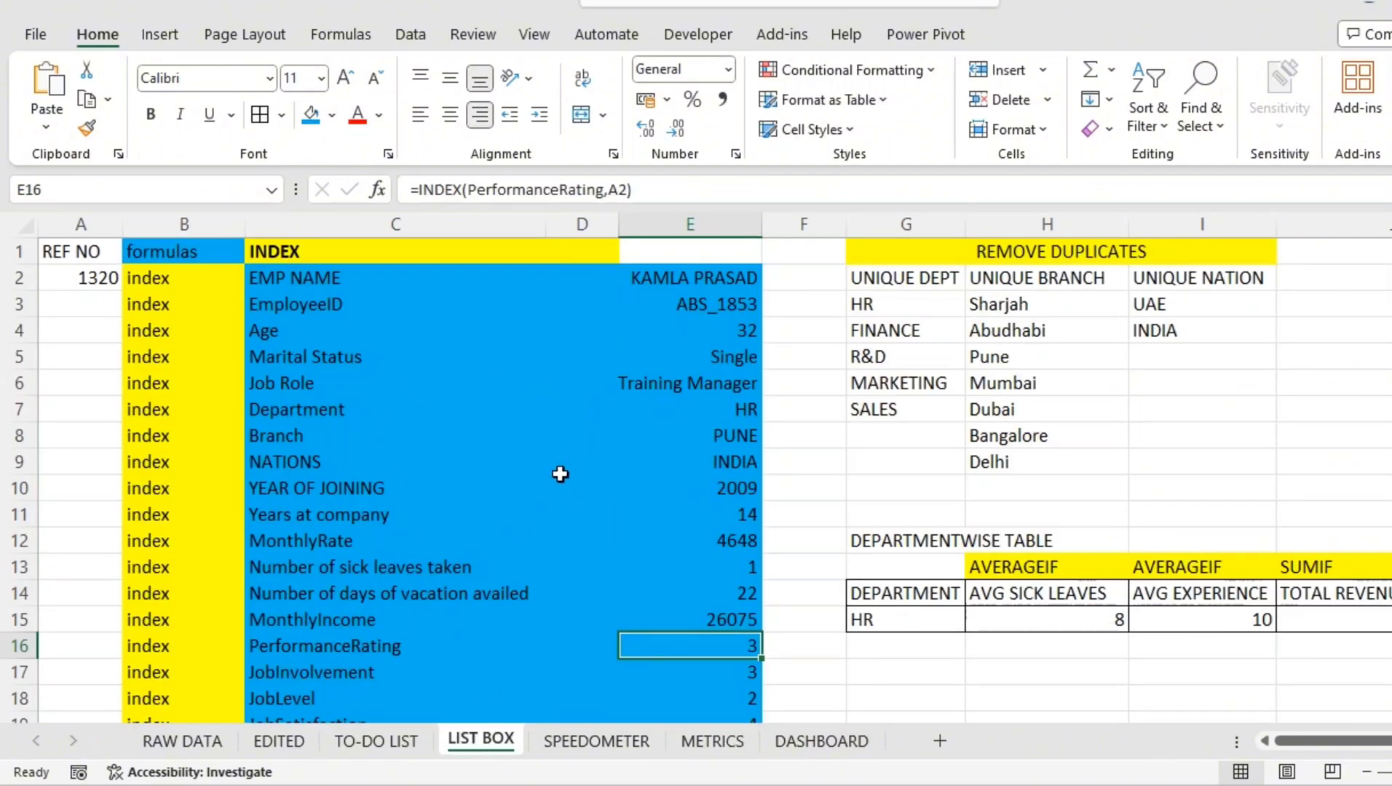
pyautogui.scroll(-6, 559, 472)
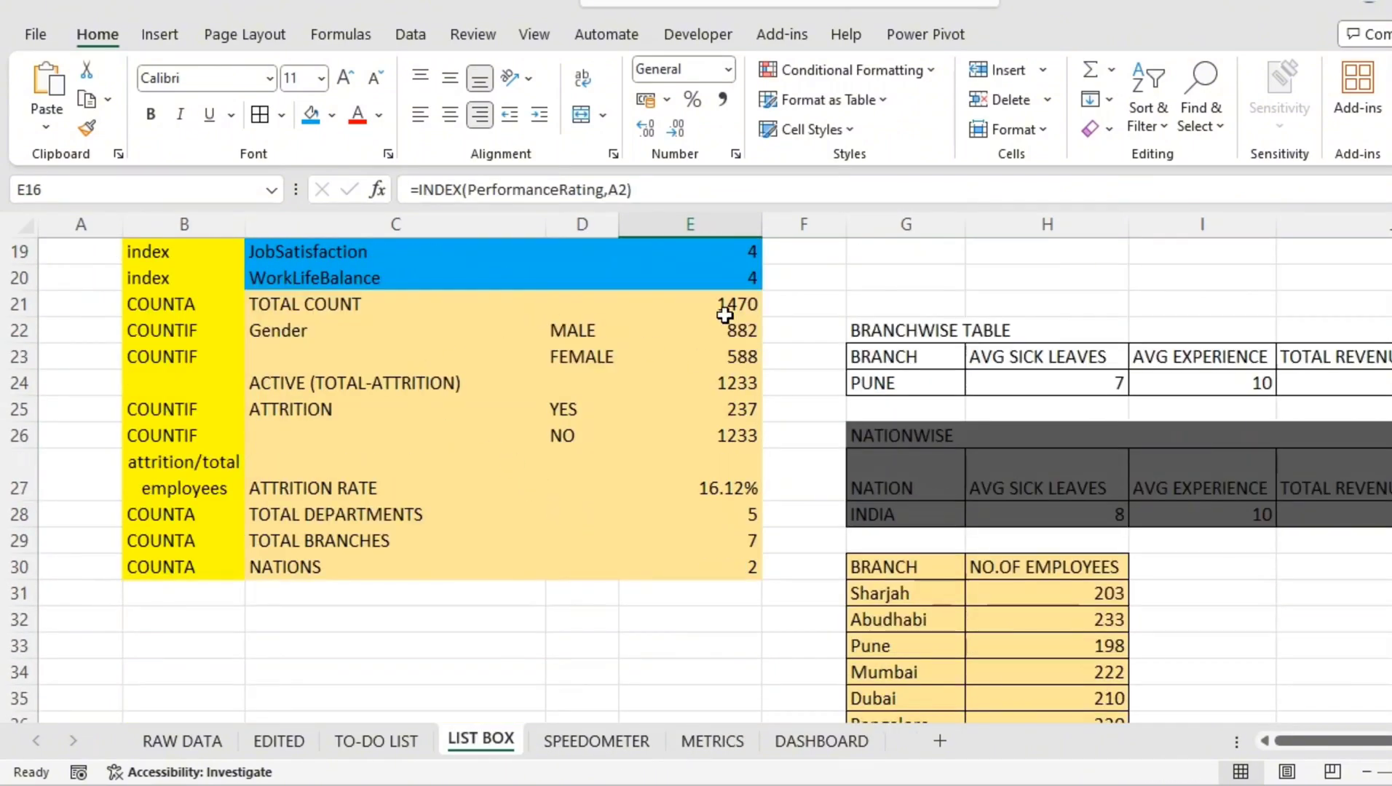
pyautogui.click(815, 742)
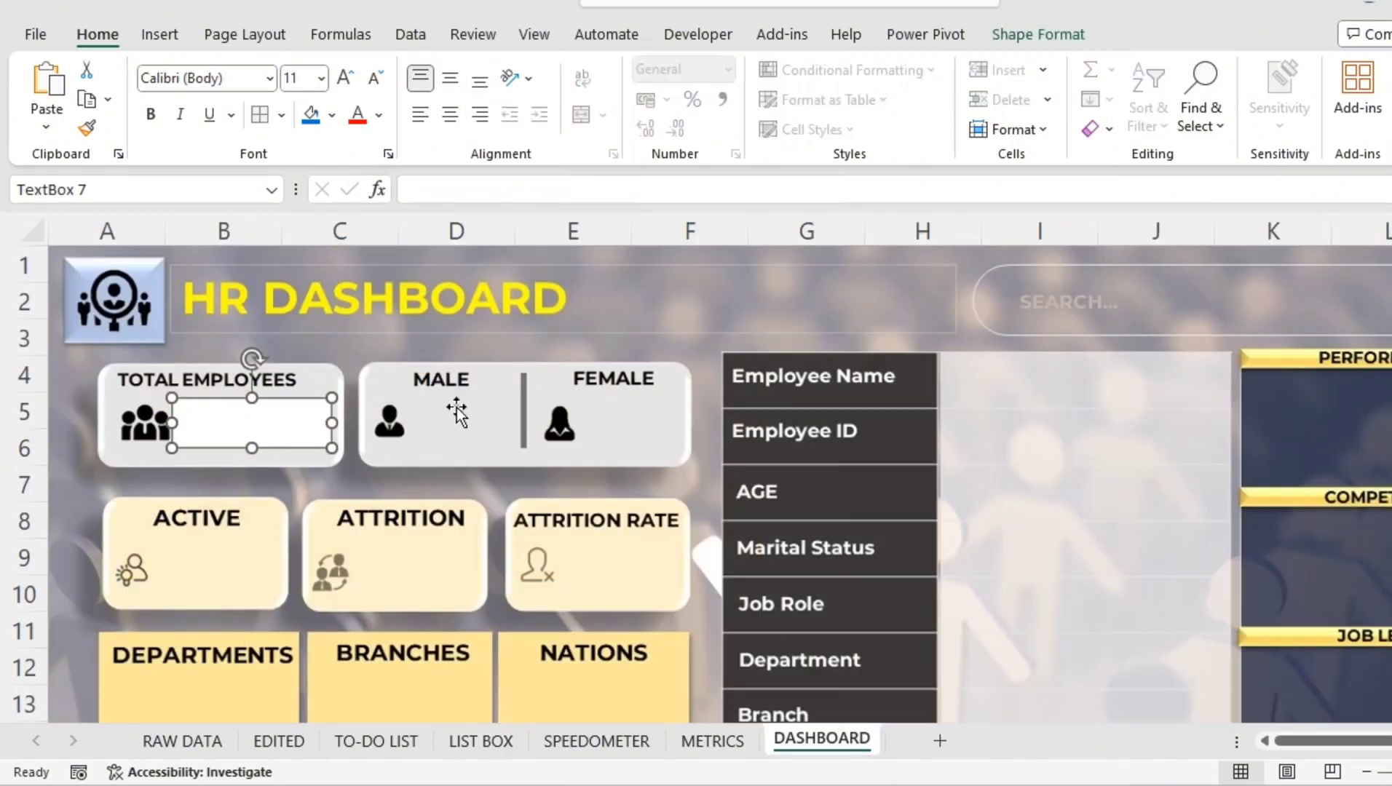
pyautogui.scroll(-1, 443, 387)
pyautogui.keyDown('ctrl'); pyautogui.scroll(-2, 446, 383); pyautogui.keyUp('ctrl')
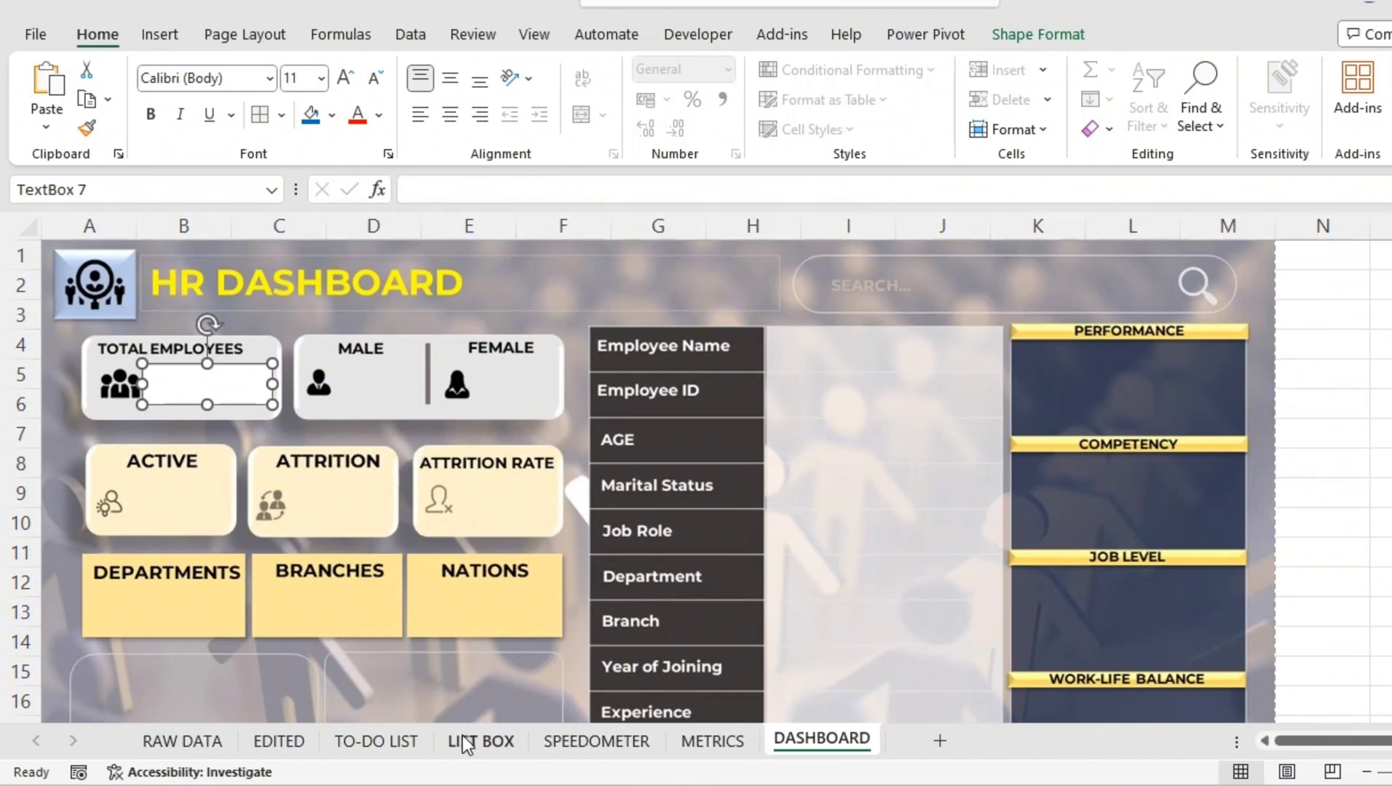
pyautogui.click(477, 754)
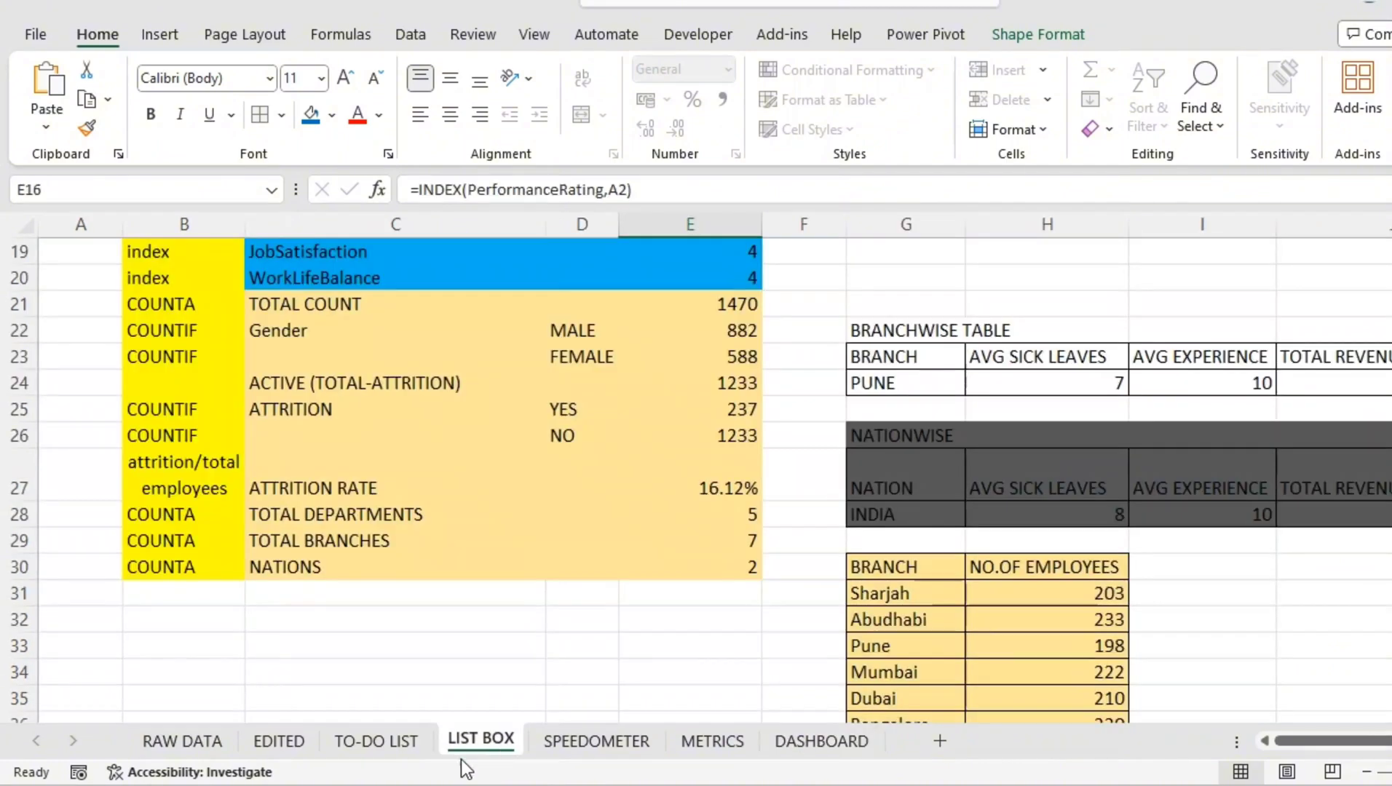
pyautogui.moveTo(320, 306); pyautogui.dragTo(753, 307)
pyautogui.click(807, 742)
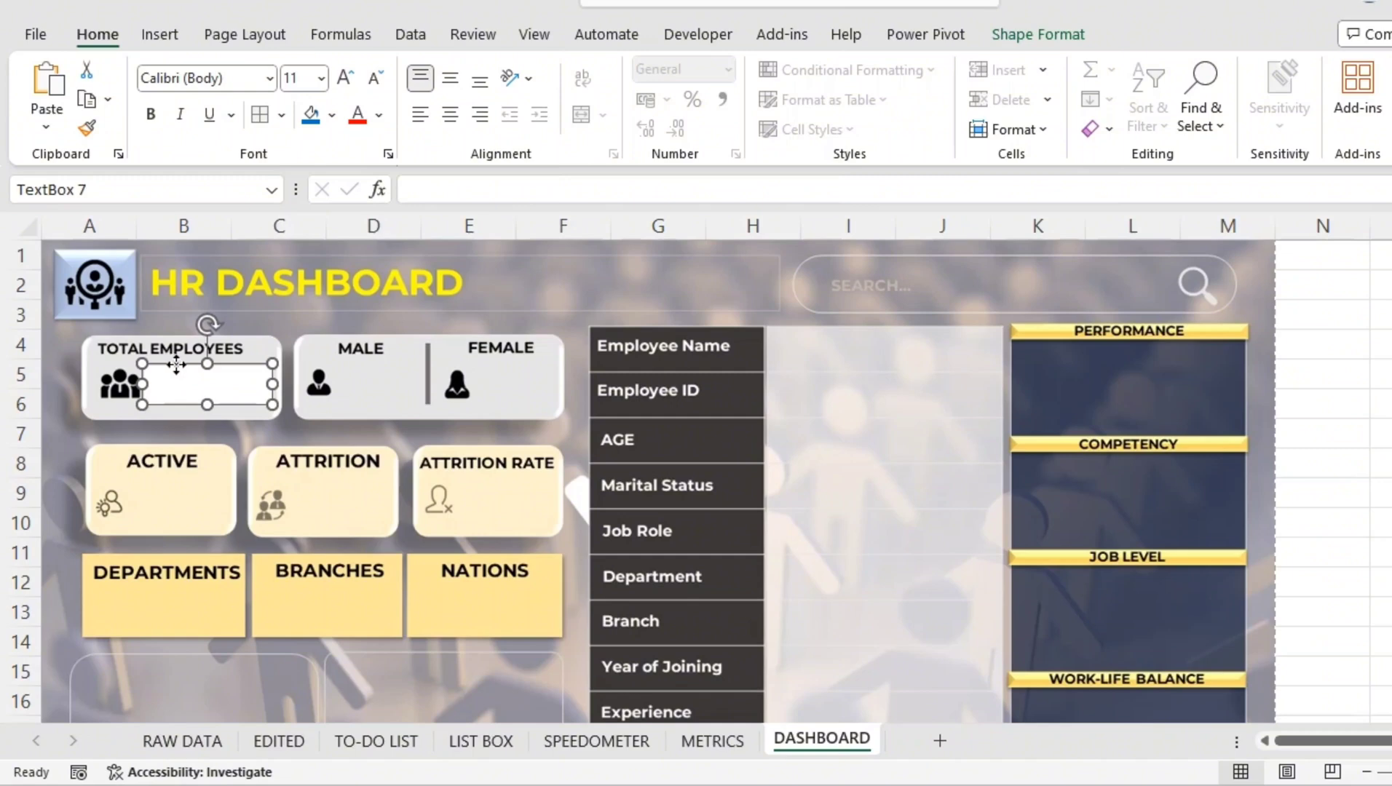
# Nudge the TOTAL EMPLOYEES text box slightly and link it to the total count with ='LIST BOX'!E21.
pyautogui.moveTo(176, 364); pyautogui.dragTo(176, 362)
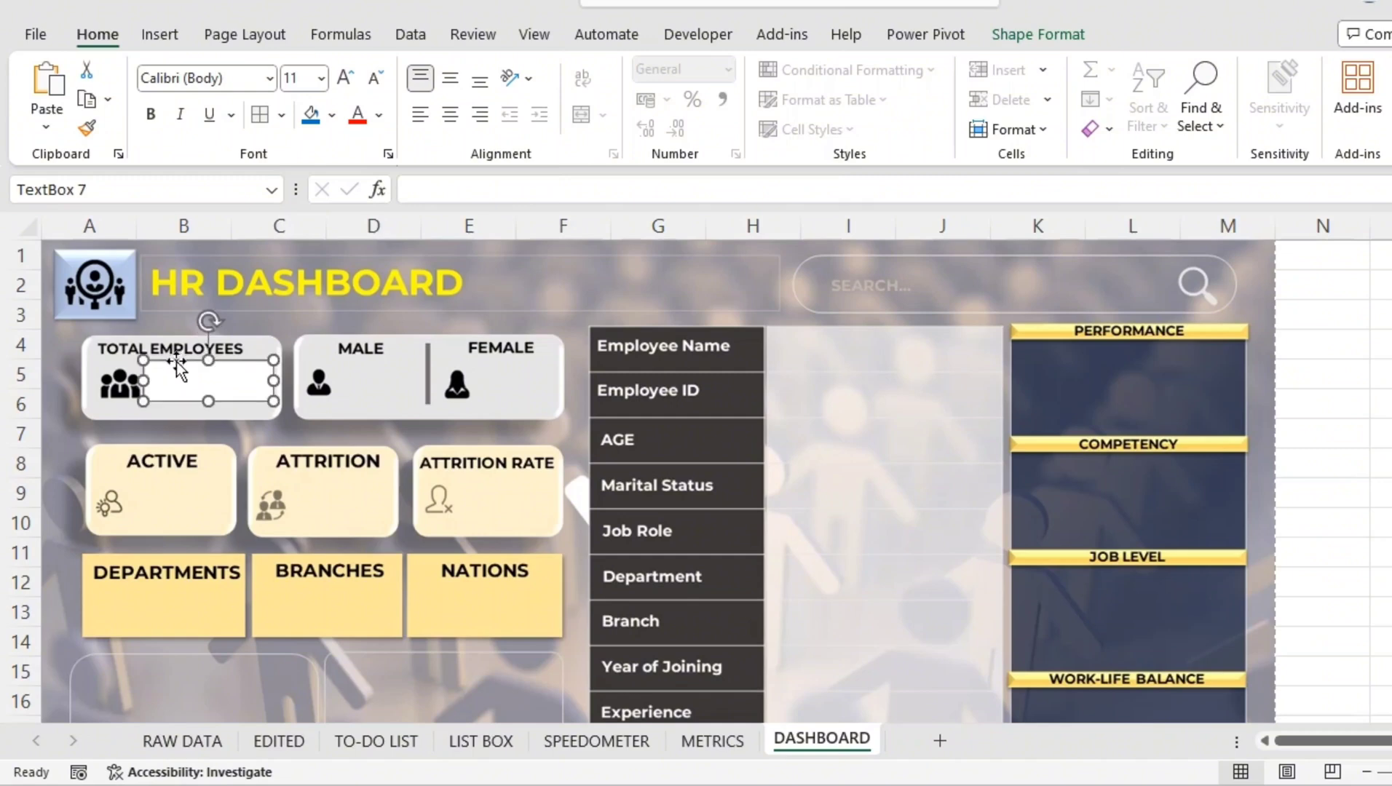
pyautogui.click(398, 188)
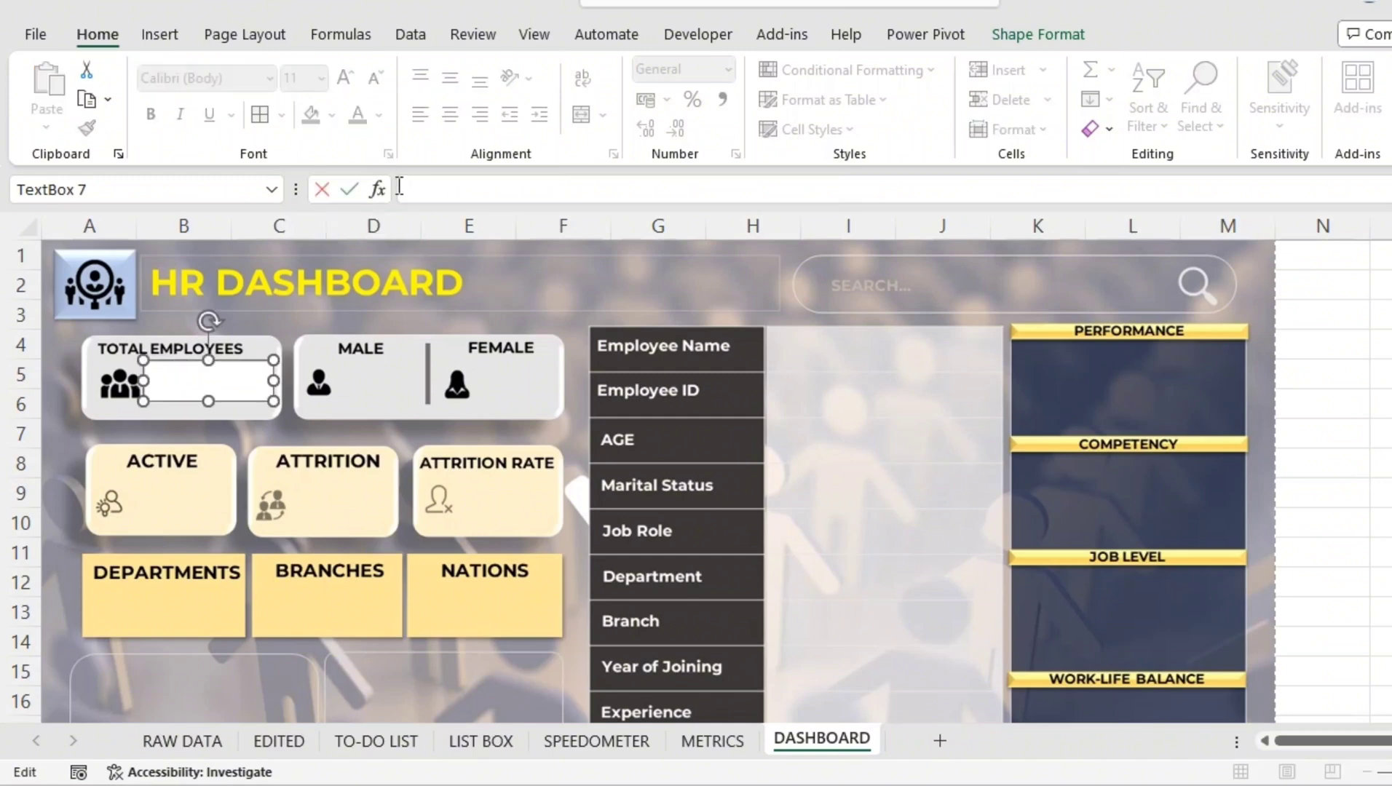
pyautogui.write('=')
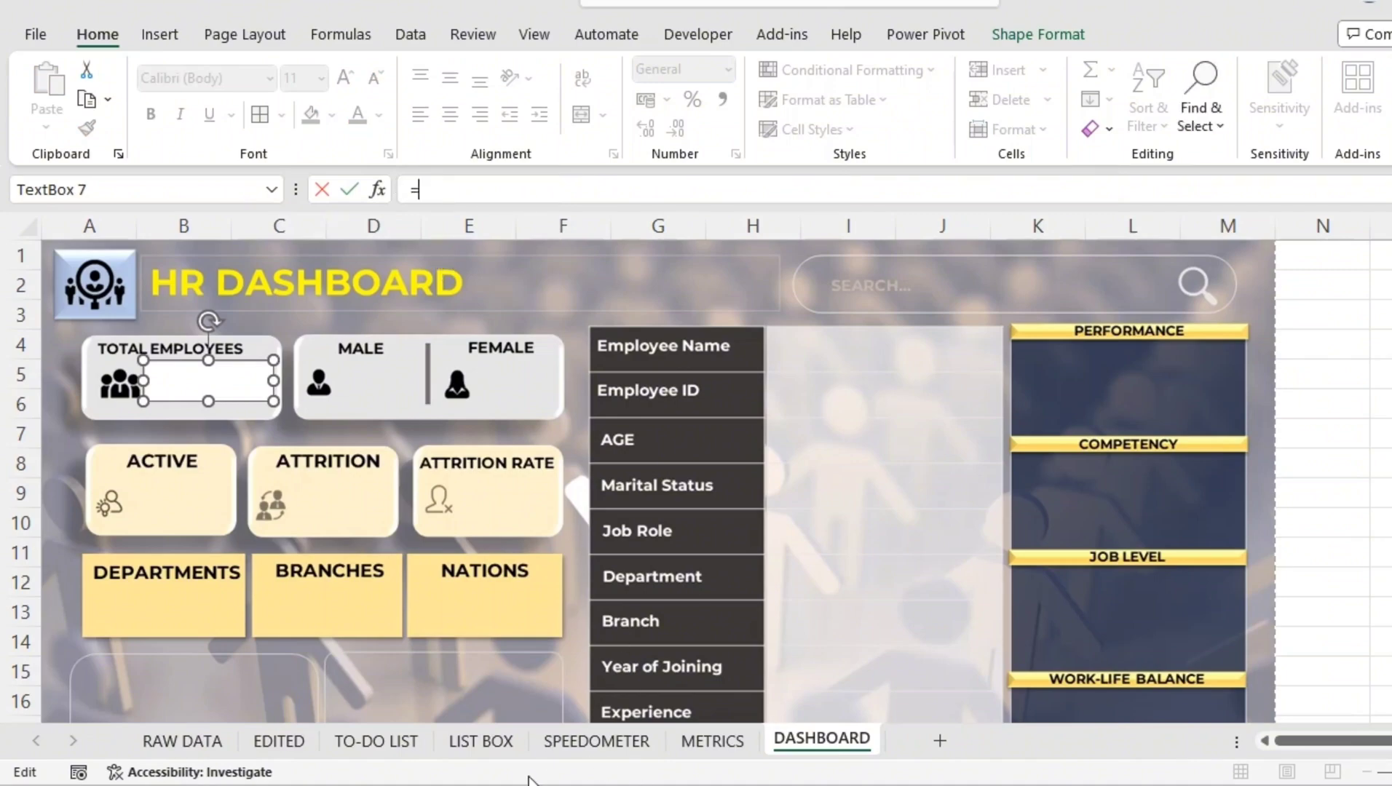
pyautogui.click(486, 750)
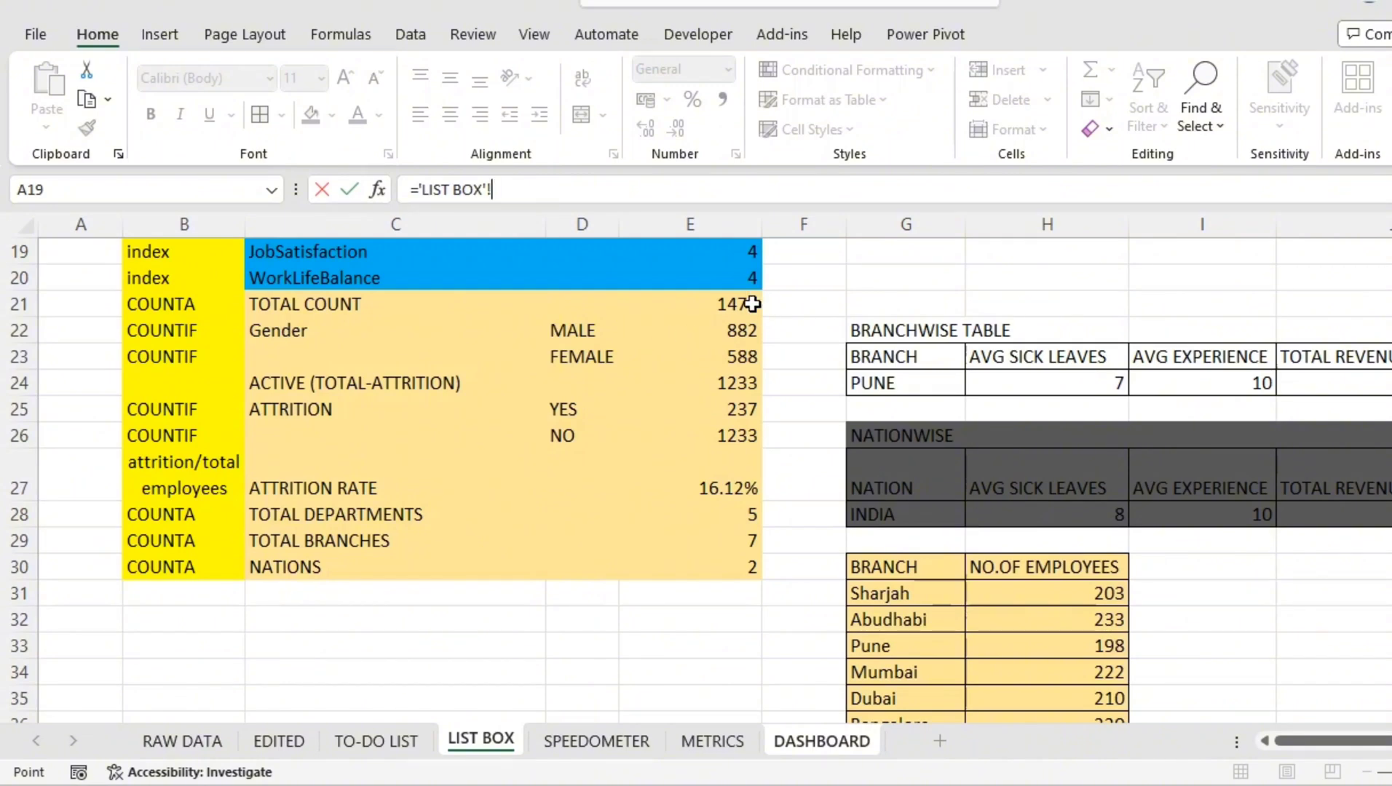
pyautogui.click(752, 305)
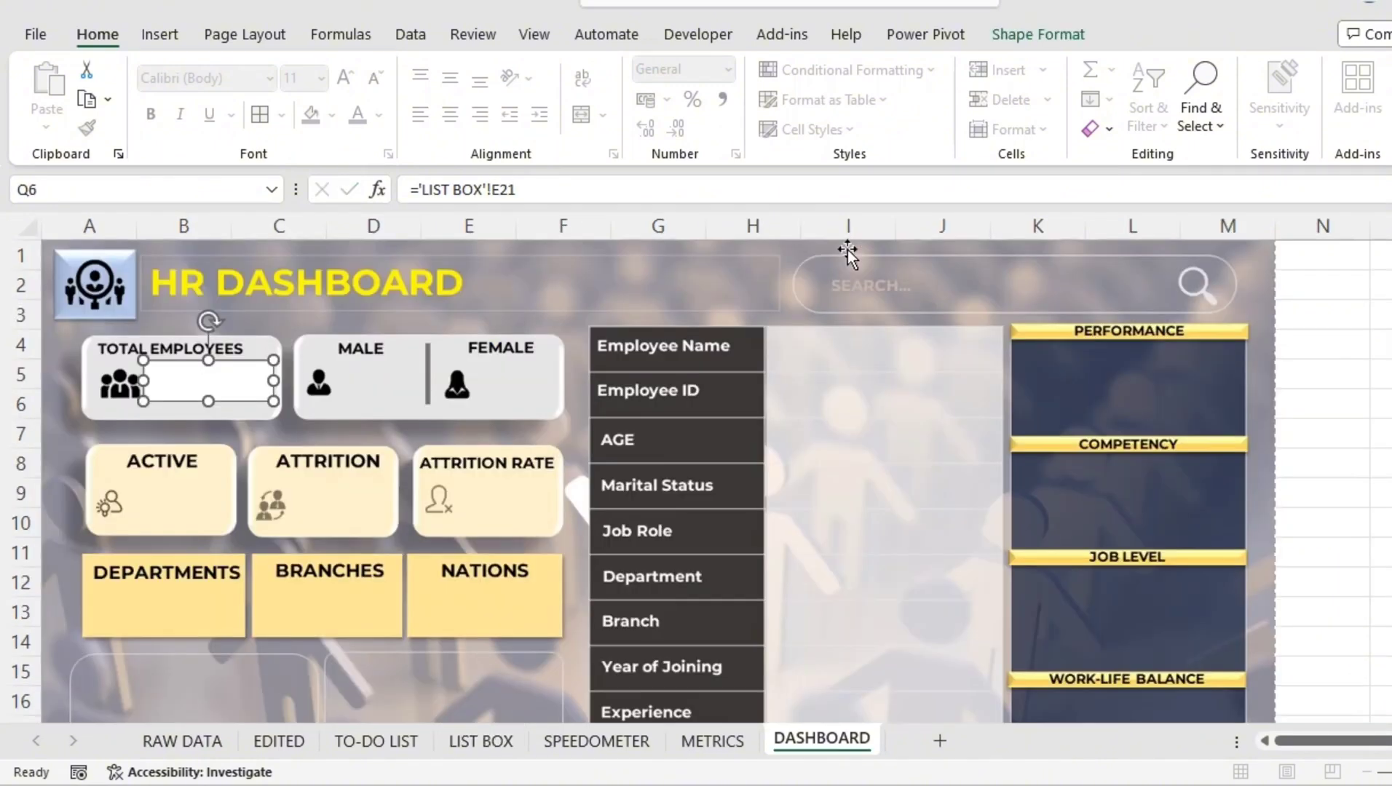
pyautogui.press('Return')
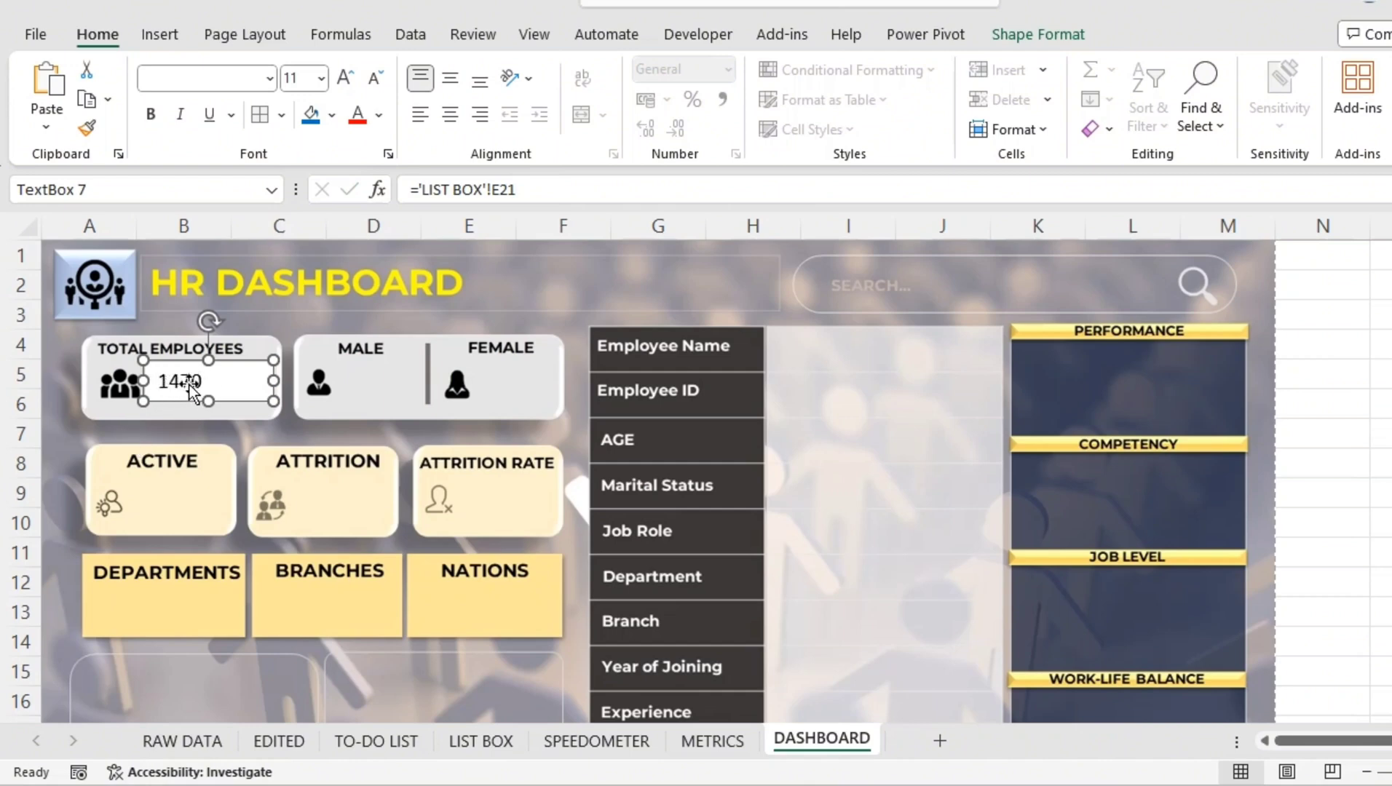
# Narrow the TOTAL EMPLOYEES text box slightly within its card and set its shape fill to No Fill.
pyautogui.moveTo(179, 403); pyautogui.dragTo(181, 403)
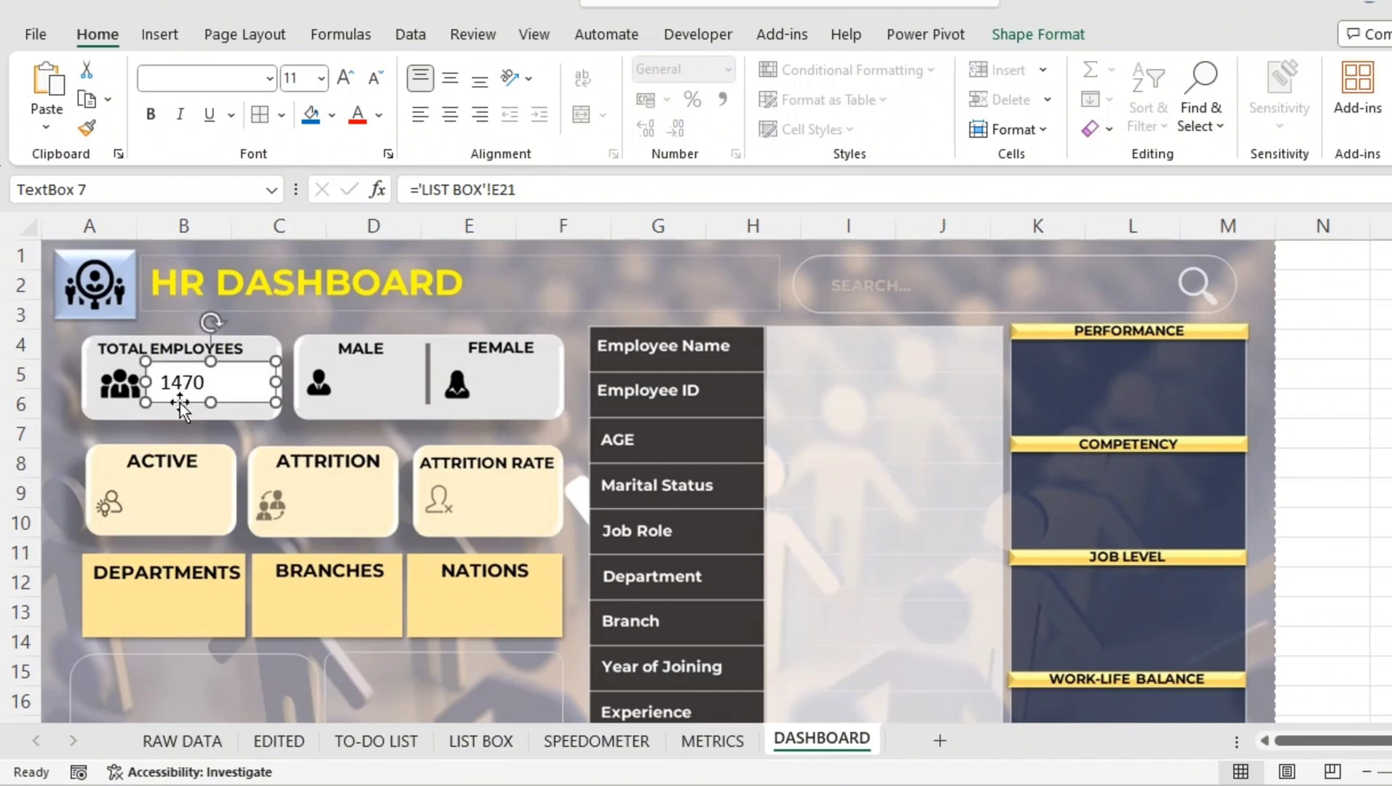
pyautogui.click(271, 383)
pyautogui.click(268, 385)
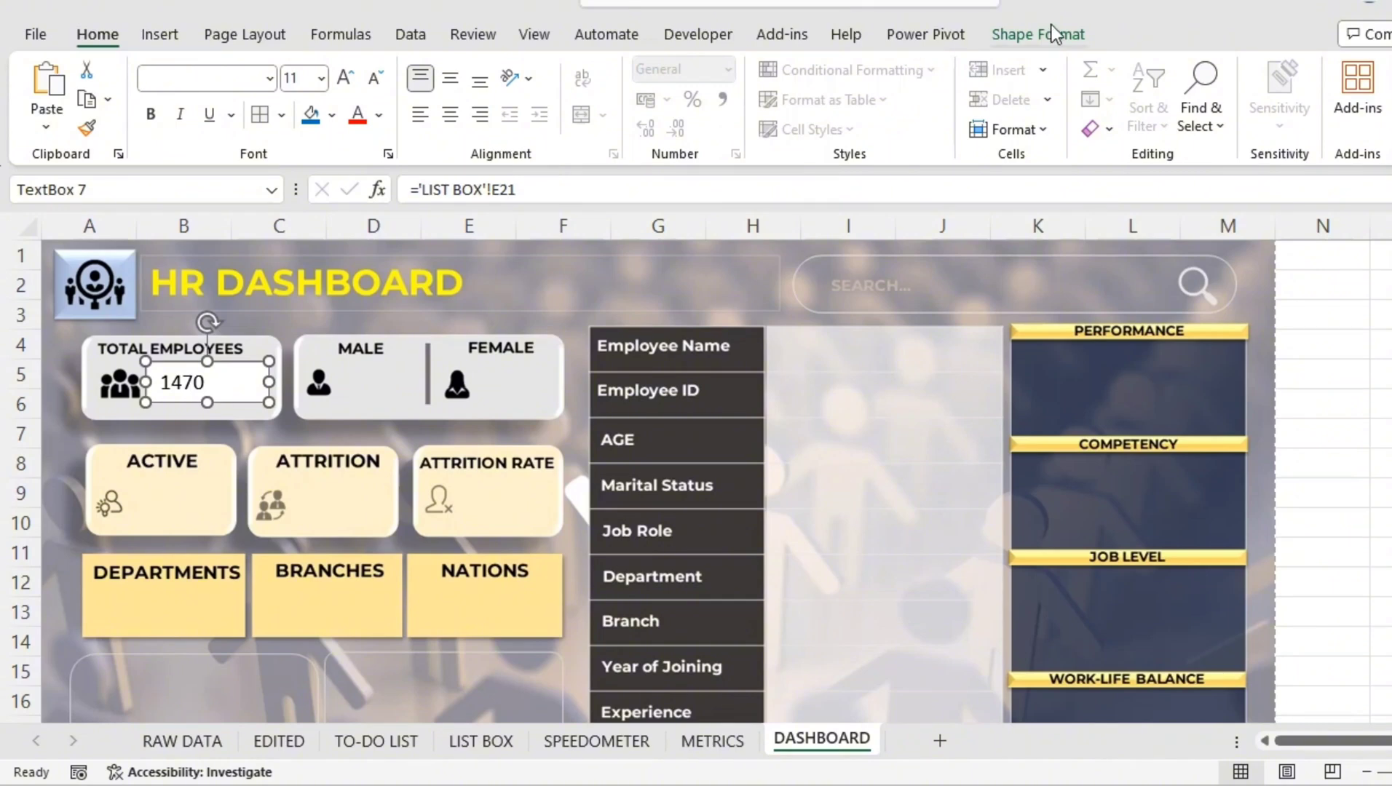
pyautogui.click(995, 33)
pyautogui.click(592, 69)
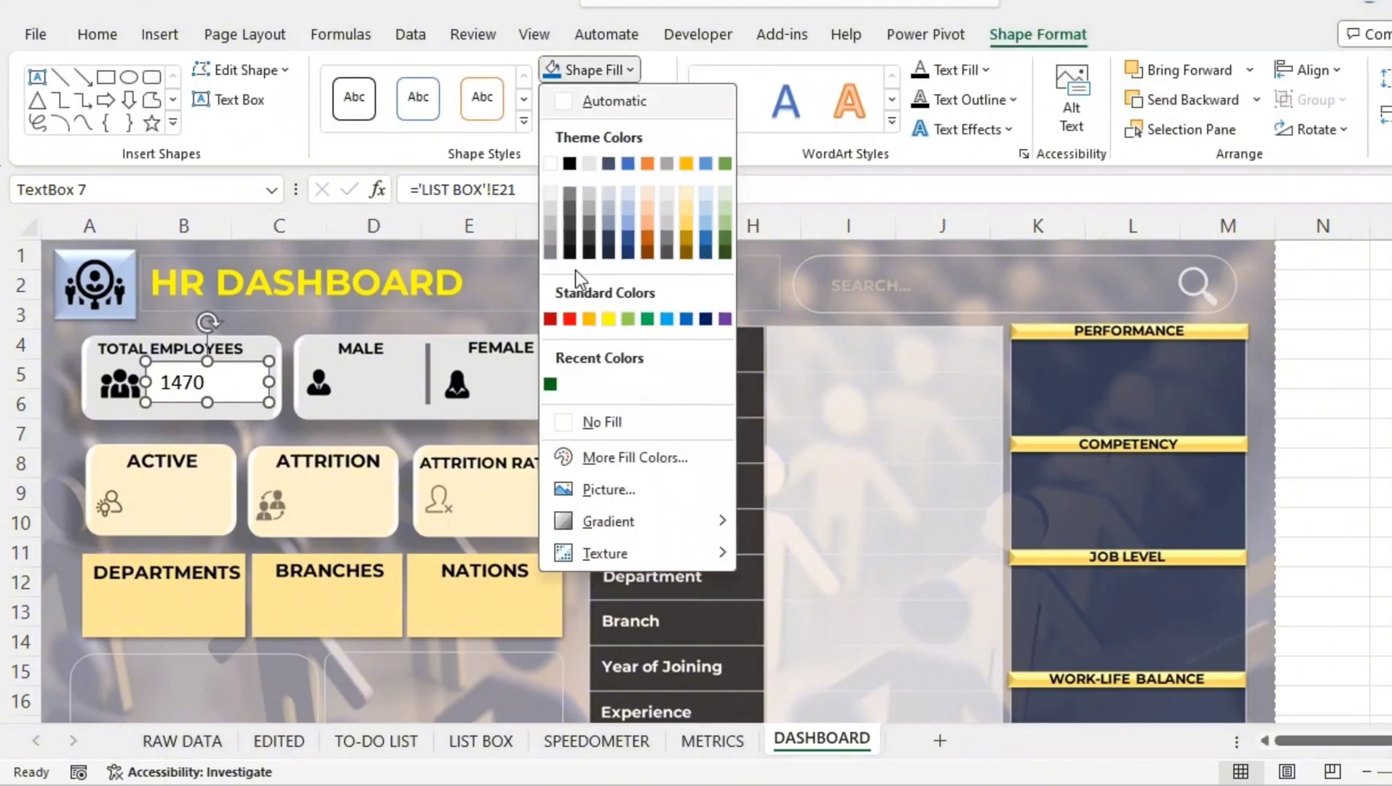
pyautogui.click(601, 421)
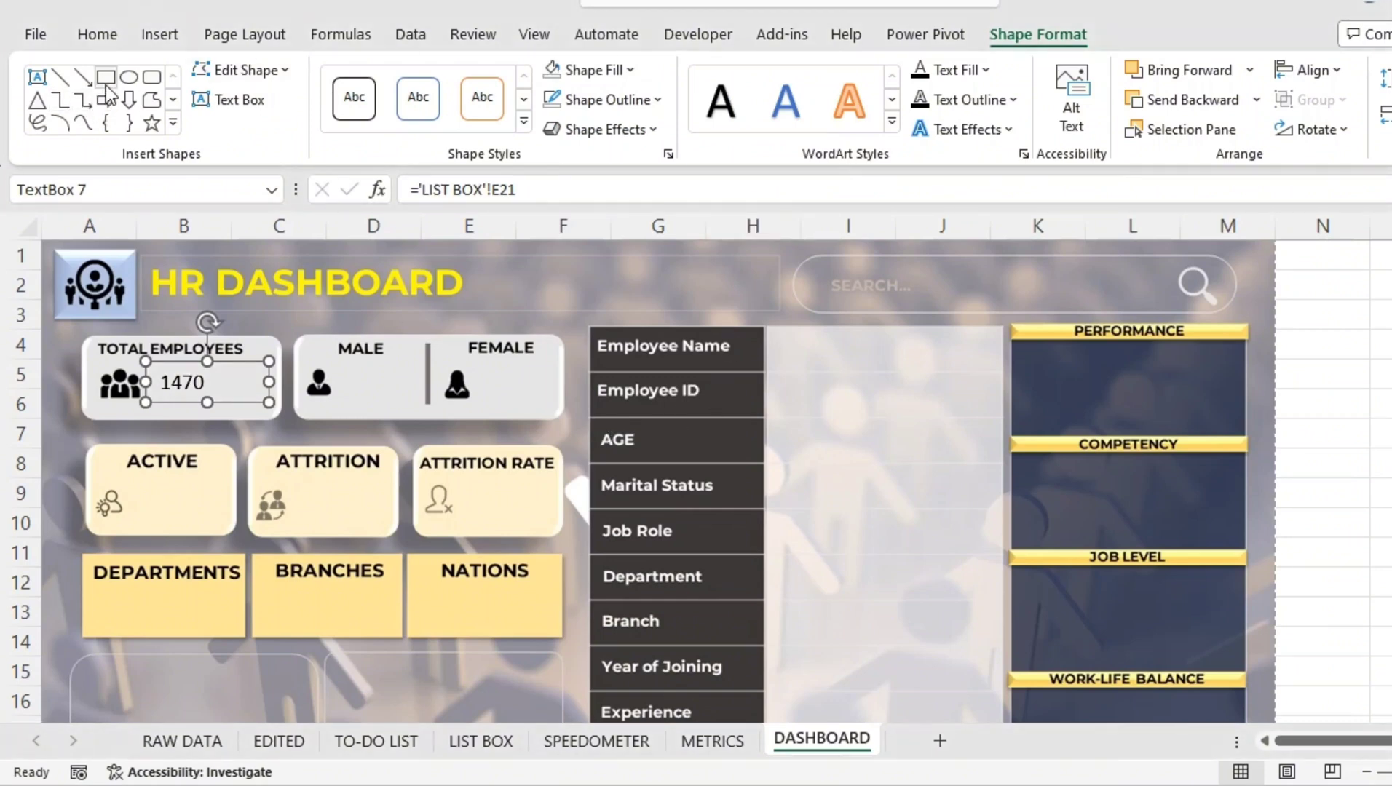
# Centre the TOTAL EMPLOYEES number horizontally in its text box and format it in bold Montserrat.
pyautogui.click(99, 37)
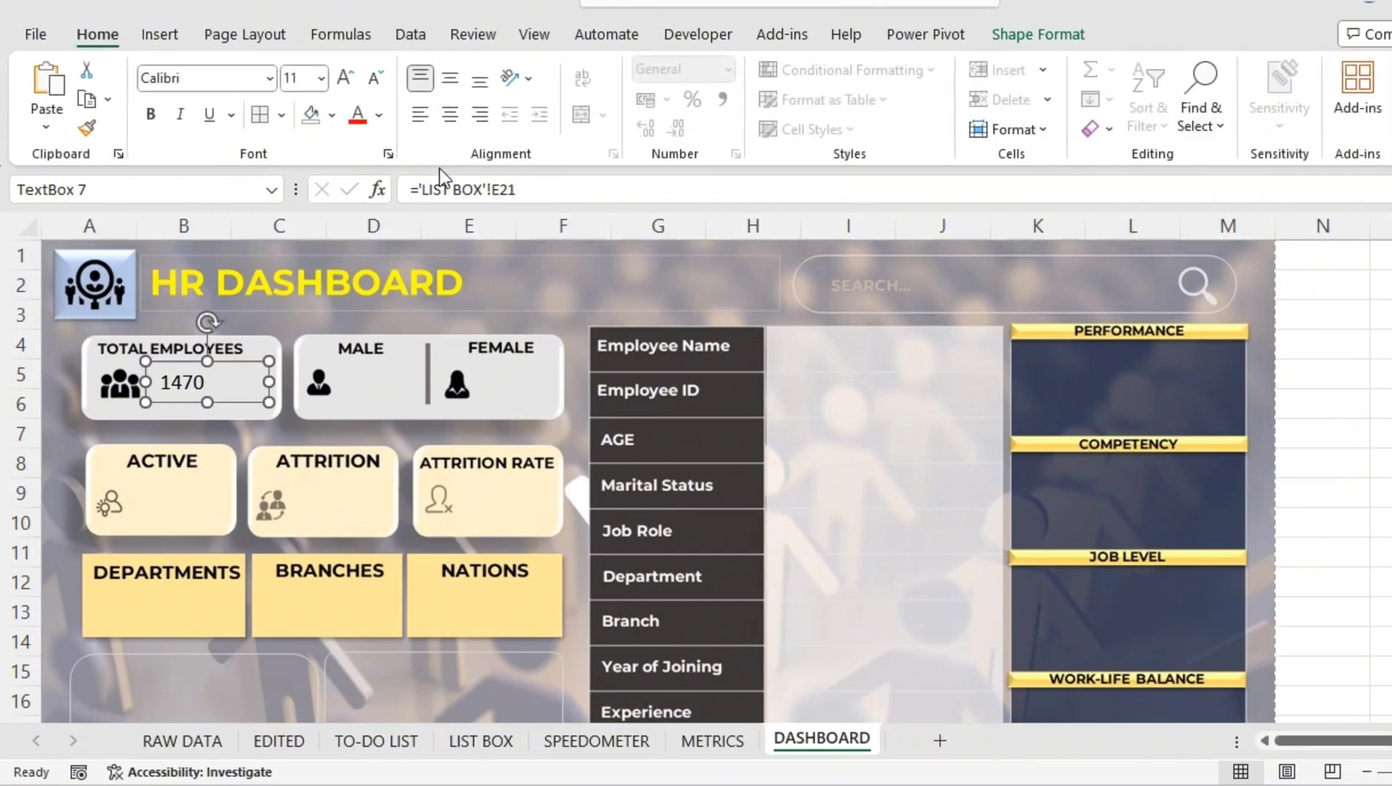
pyautogui.click(176, 377)
pyautogui.doubleClick(203, 385)
pyautogui.click(449, 115)
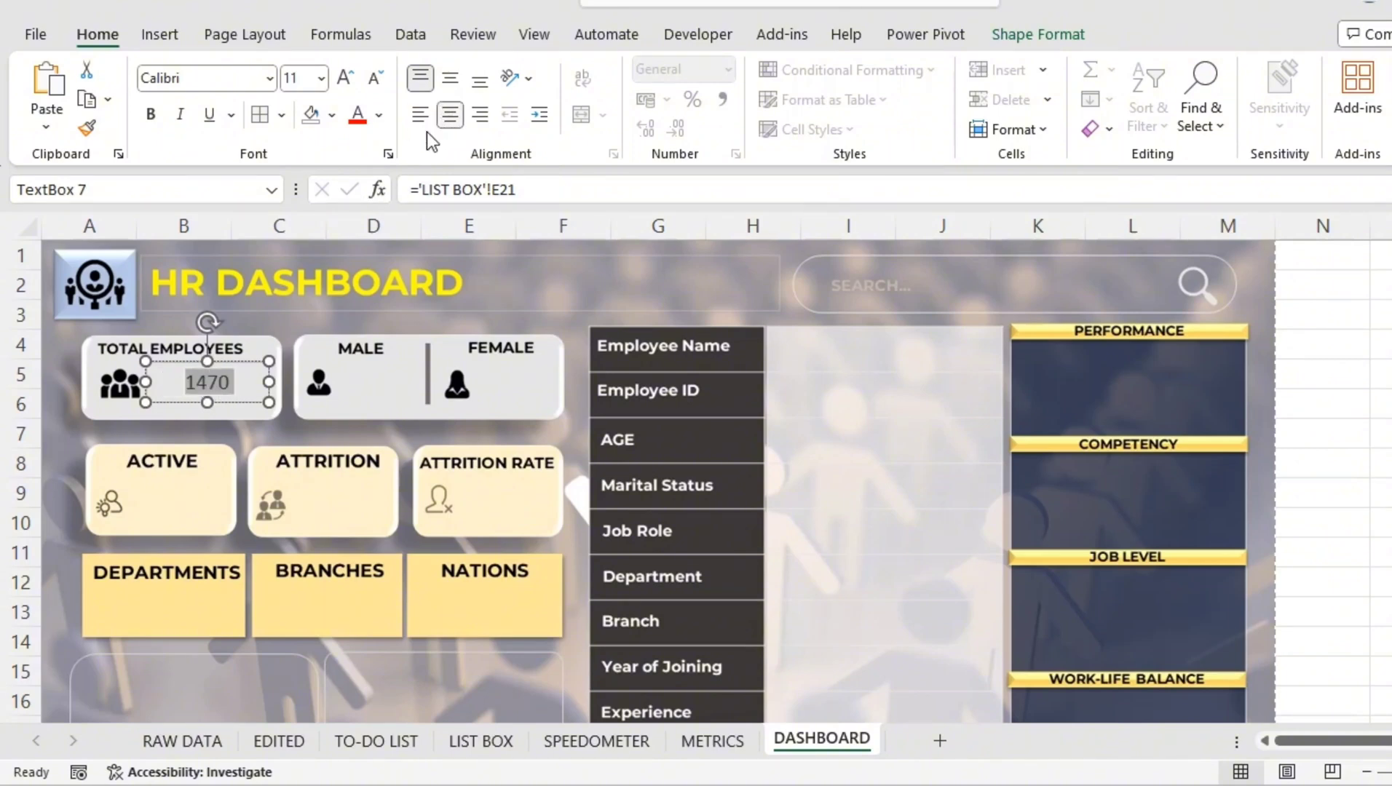
pyautogui.click(149, 116)
pyautogui.click(202, 78)
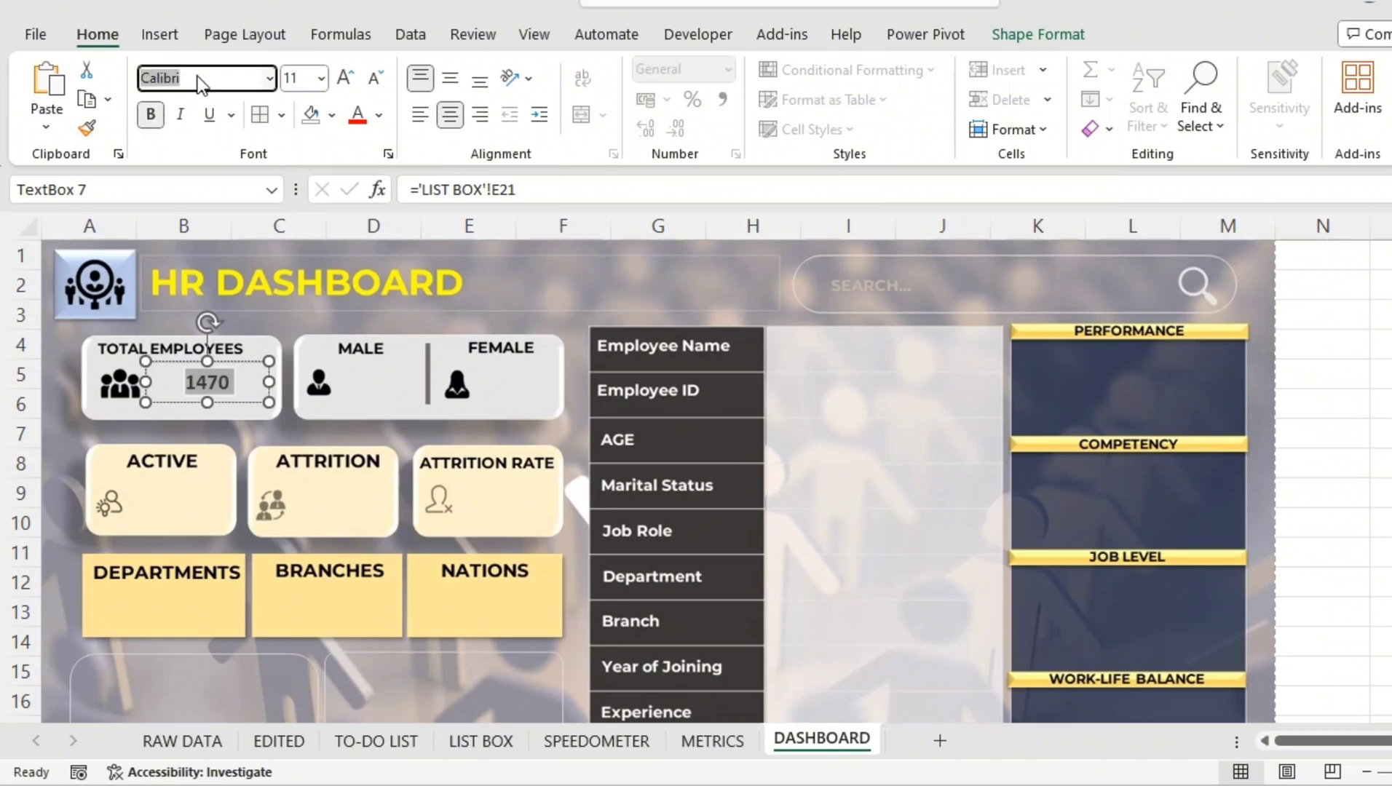
pyautogui.write('Montserrat')
pyautogui.press('Return')
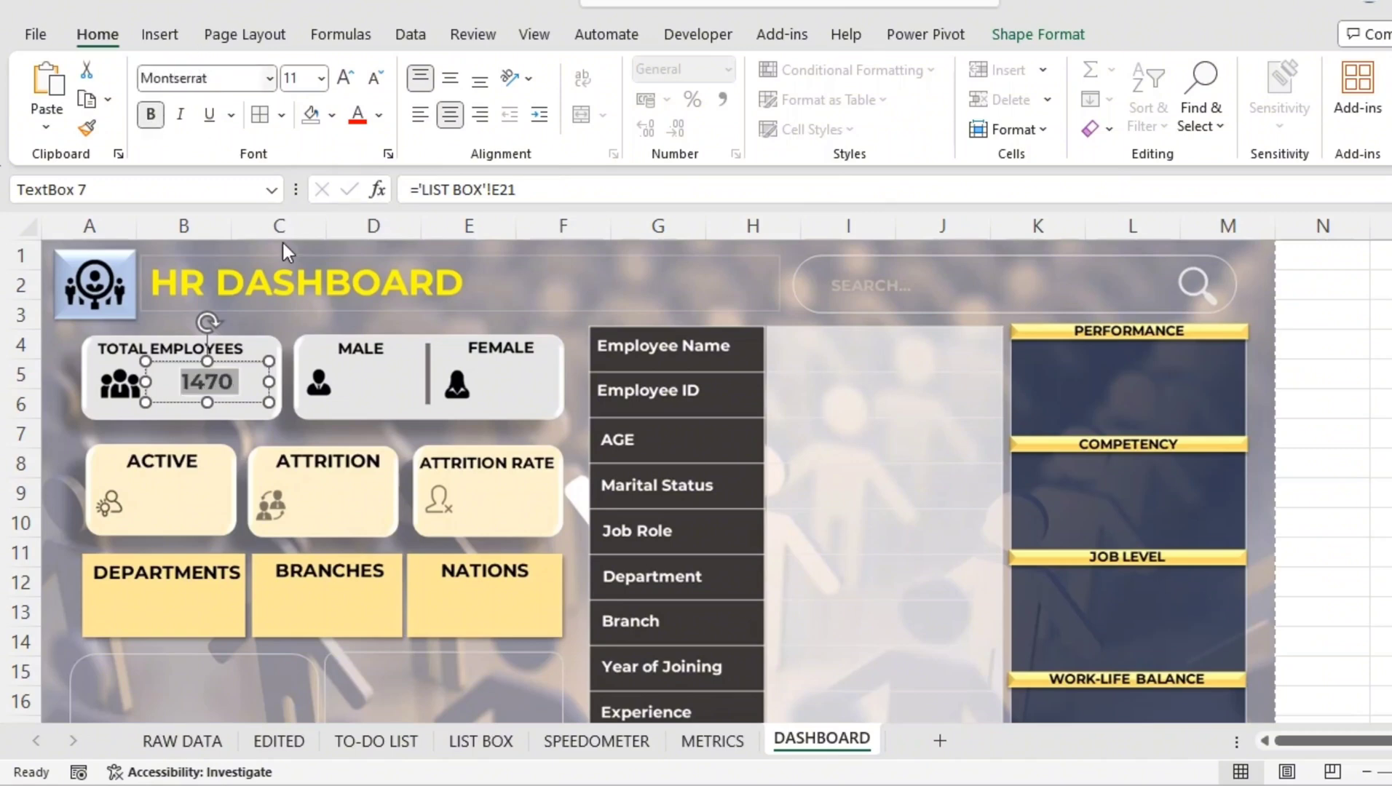
# Enlarge the TOTAL EMPLOYEES number to font size 16 and nudge its text box slightly within the card.
pyautogui.click(344, 77)
pyautogui.click(343, 77)
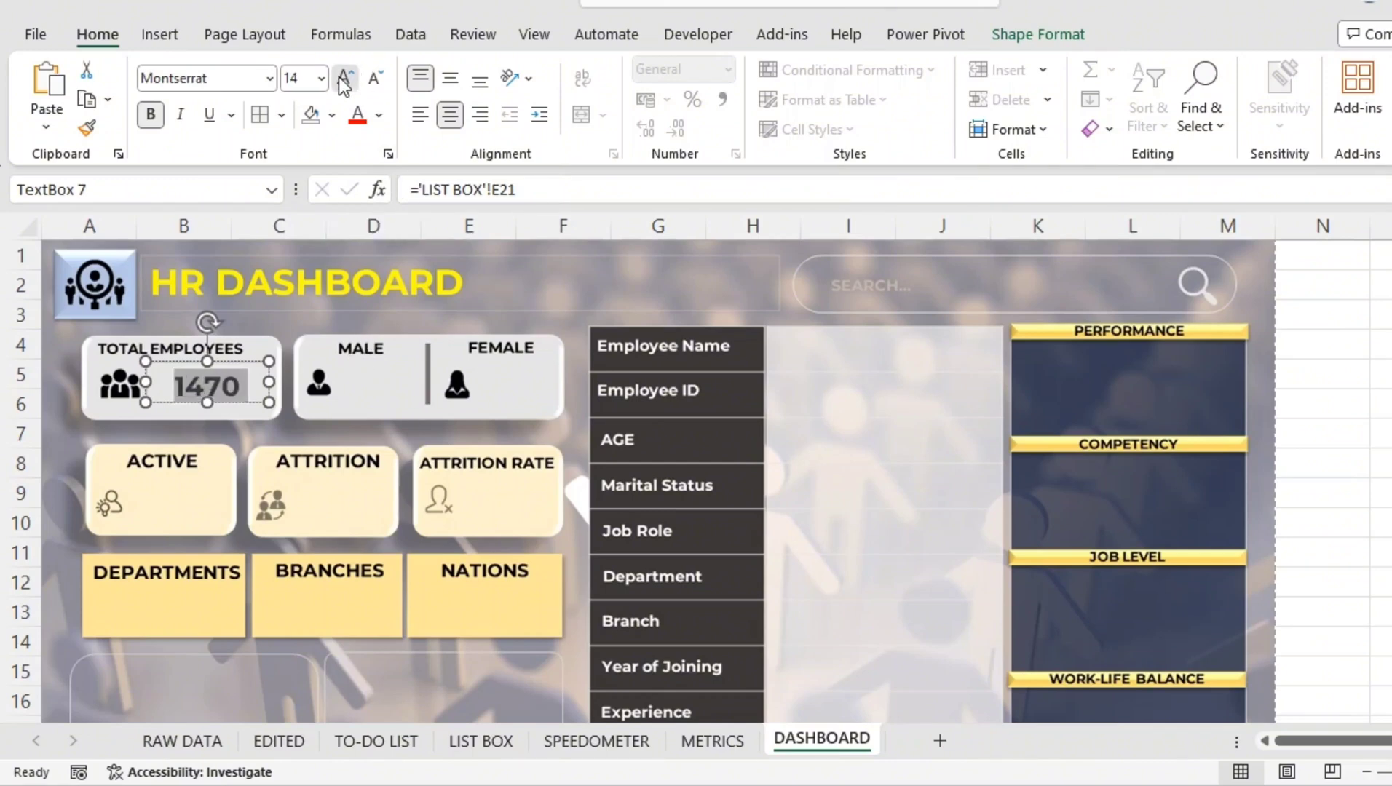
pyautogui.click(344, 77)
pyautogui.click(250, 356)
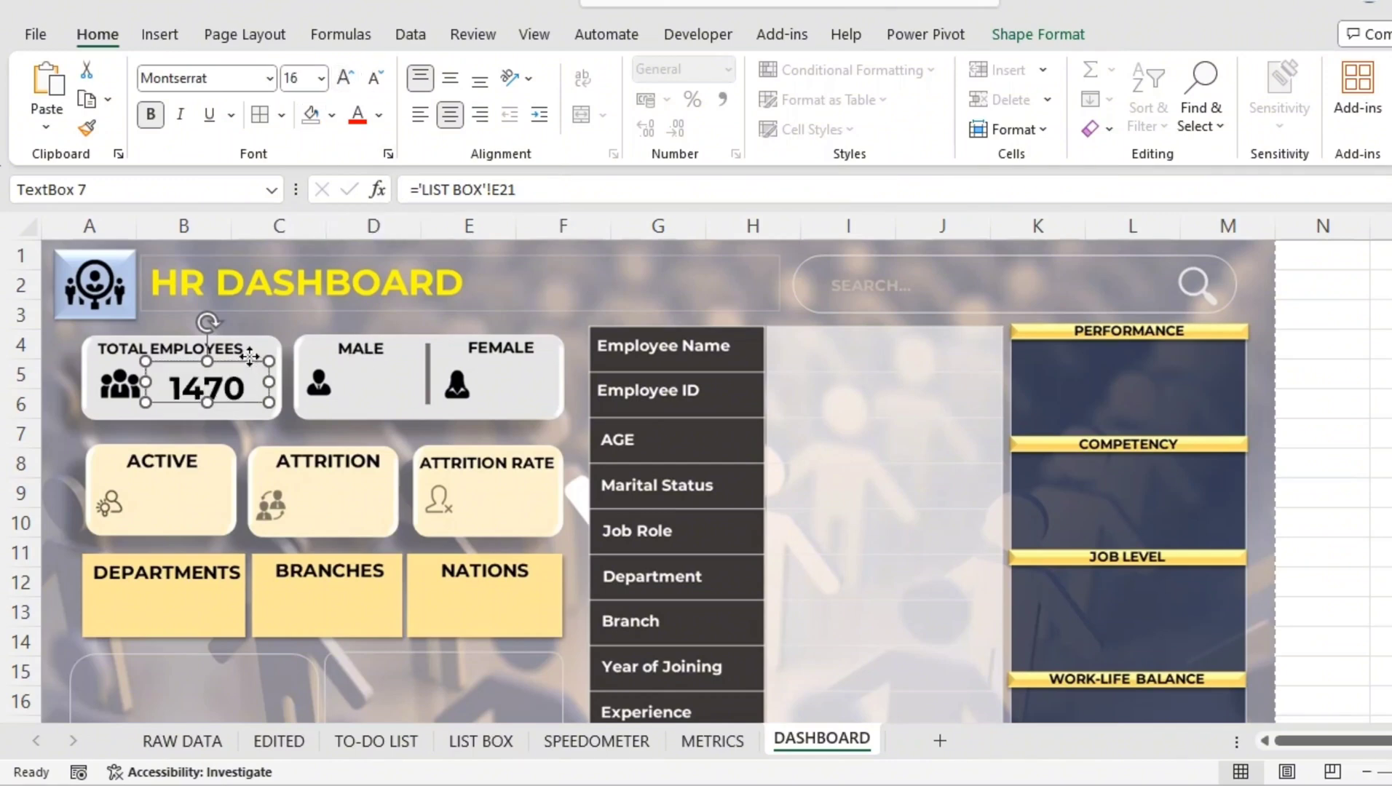
pyautogui.moveTo(250, 357); pyautogui.dragTo(244, 364)
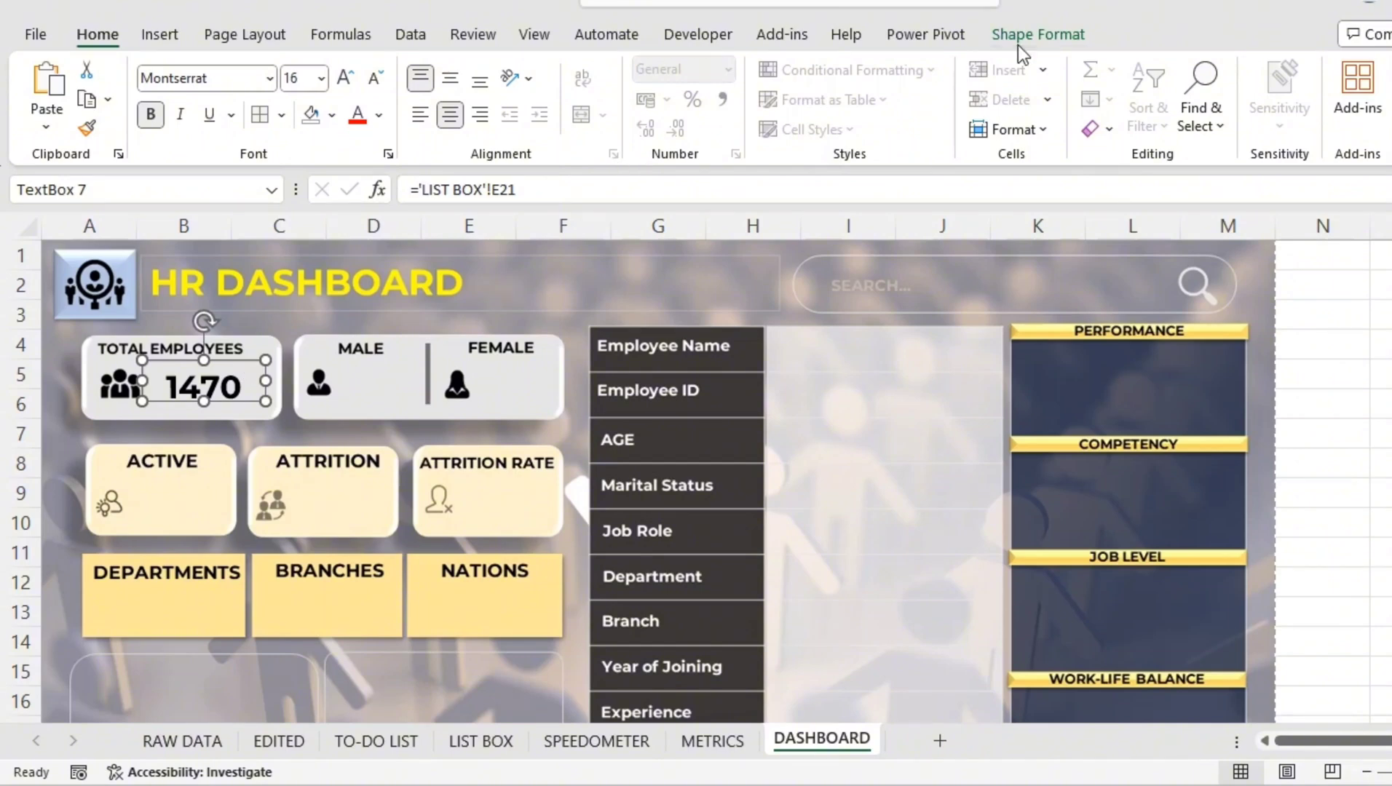
# Remove the shape outline from the TOTAL EMPLOYEES number's text box.
pyautogui.click(1037, 34)
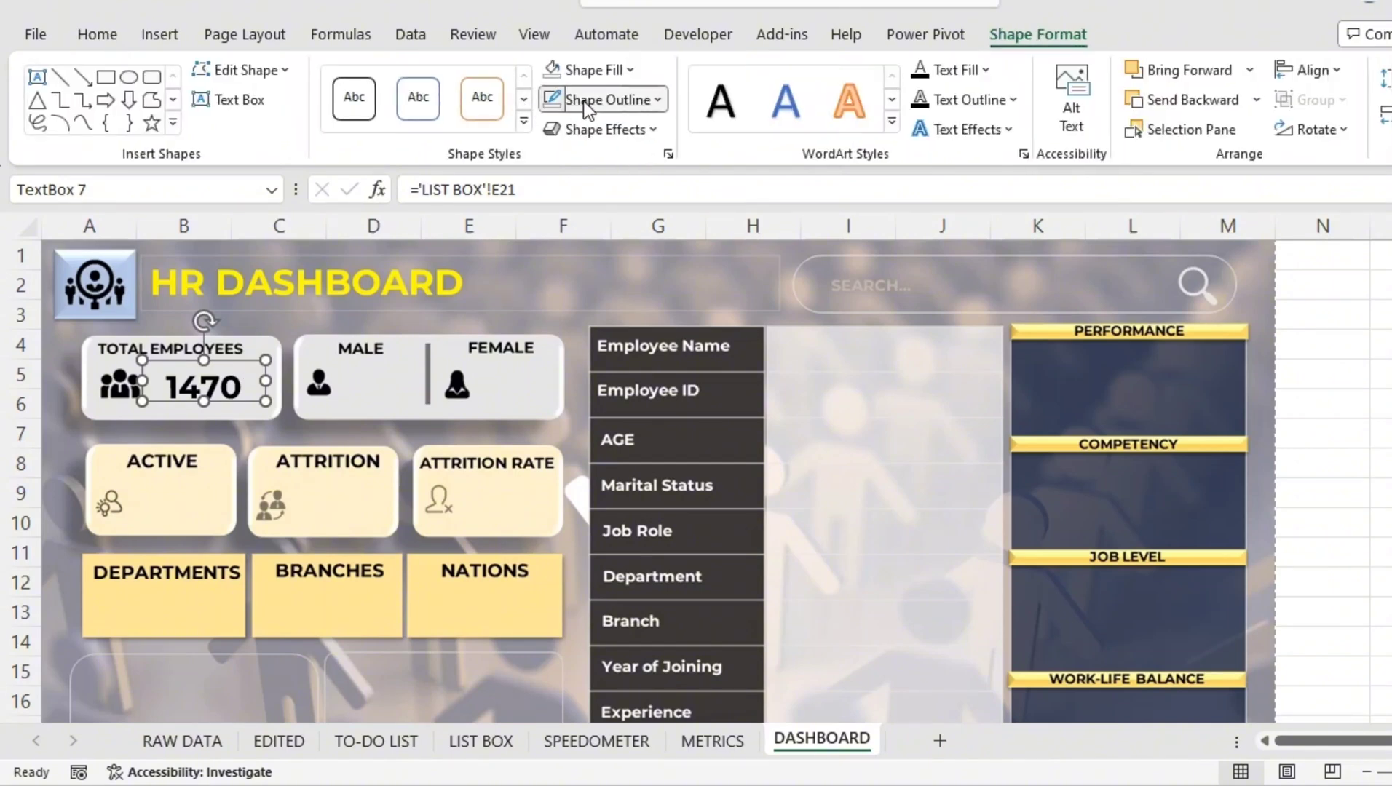
pyautogui.click(586, 100)
pyautogui.click(593, 450)
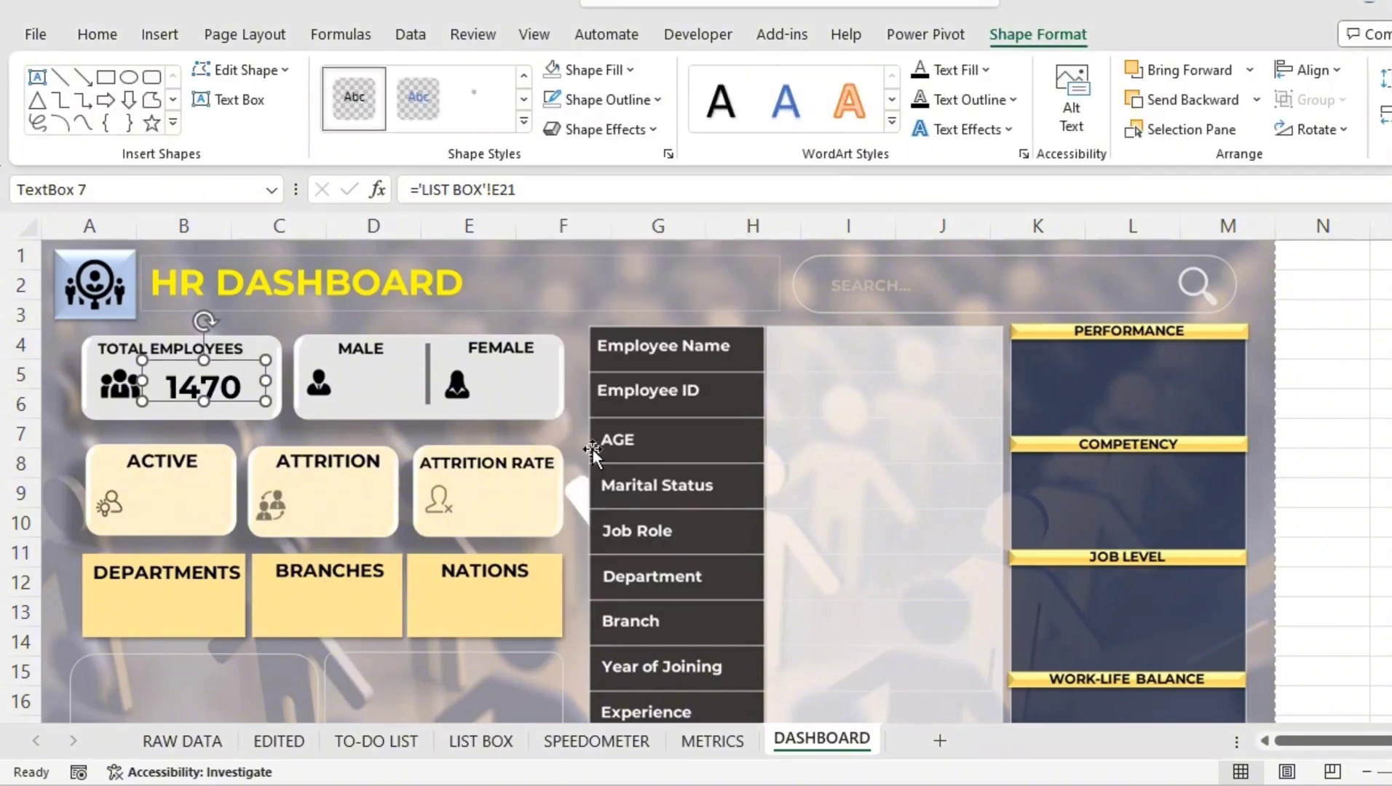
pyautogui.click(306, 398)
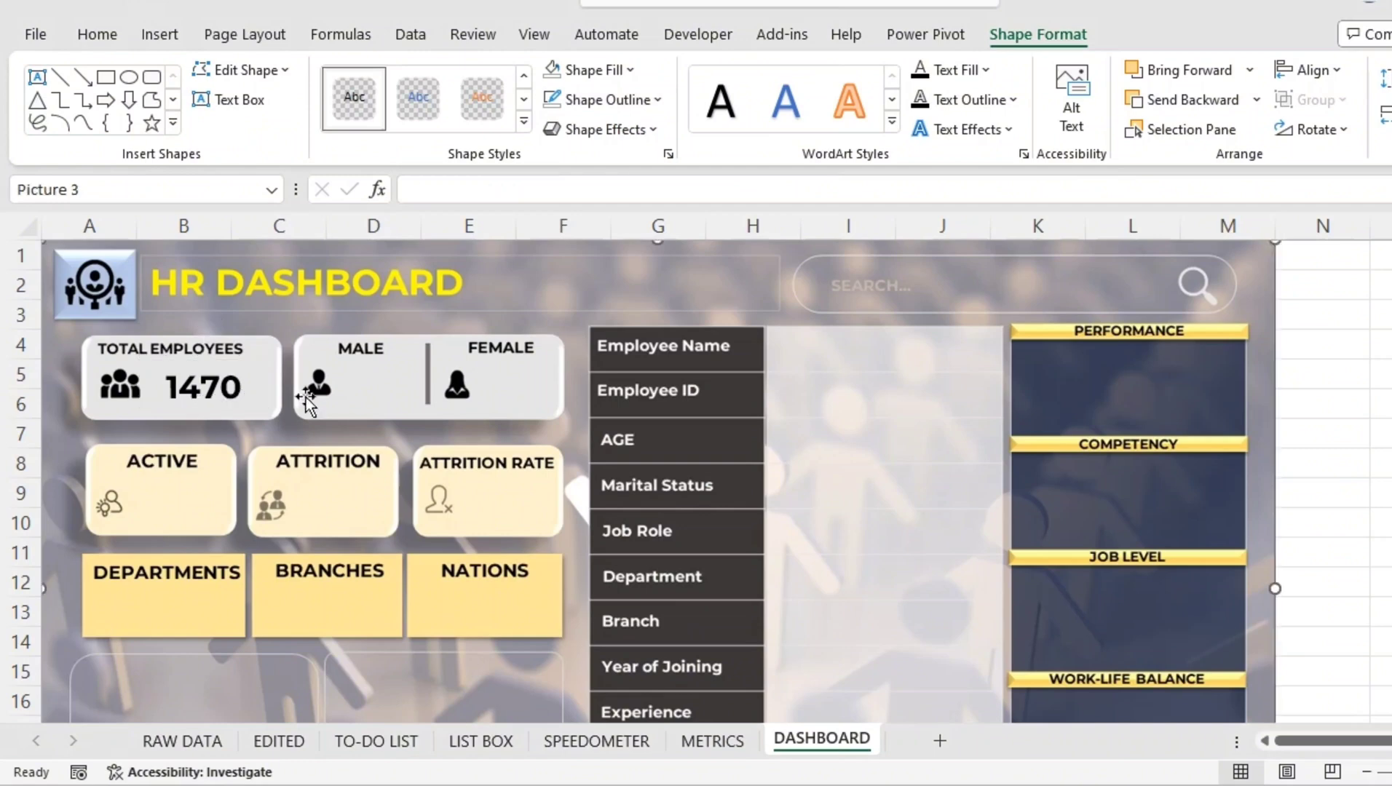
# Middle-align the TOTAL EMPLOYEES number vertically in its text box and fine-tune the box's position.
pyautogui.click(238, 366)
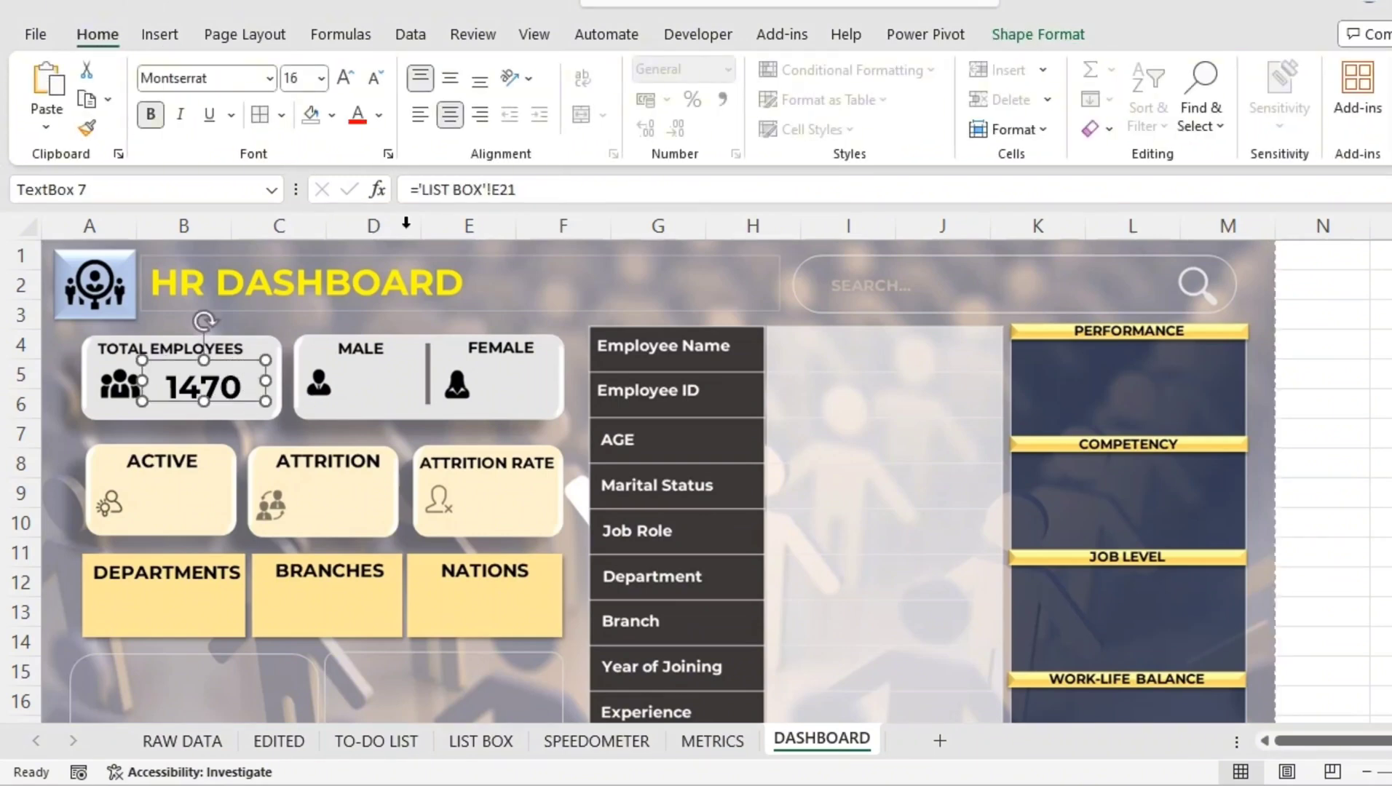
pyautogui.click(451, 87)
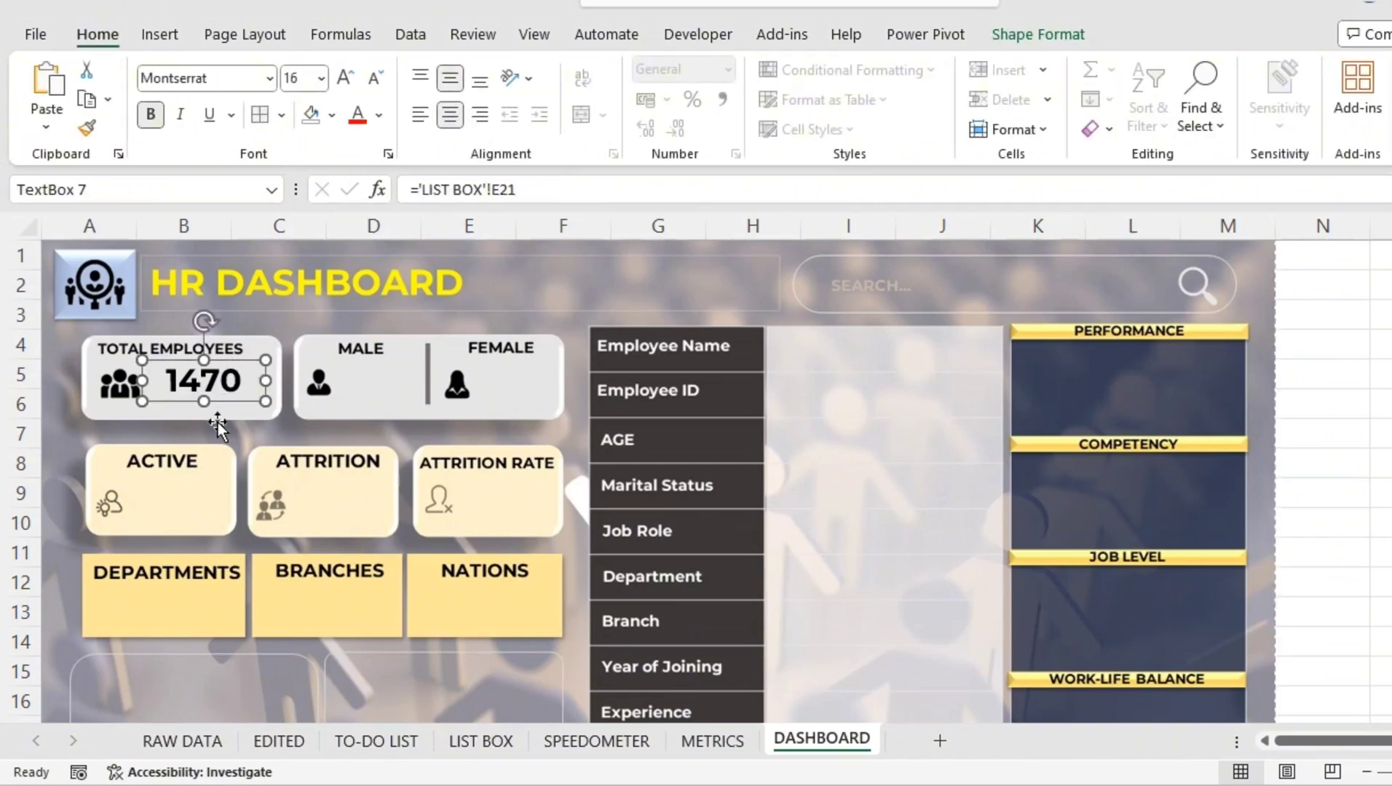
pyautogui.click(235, 401)
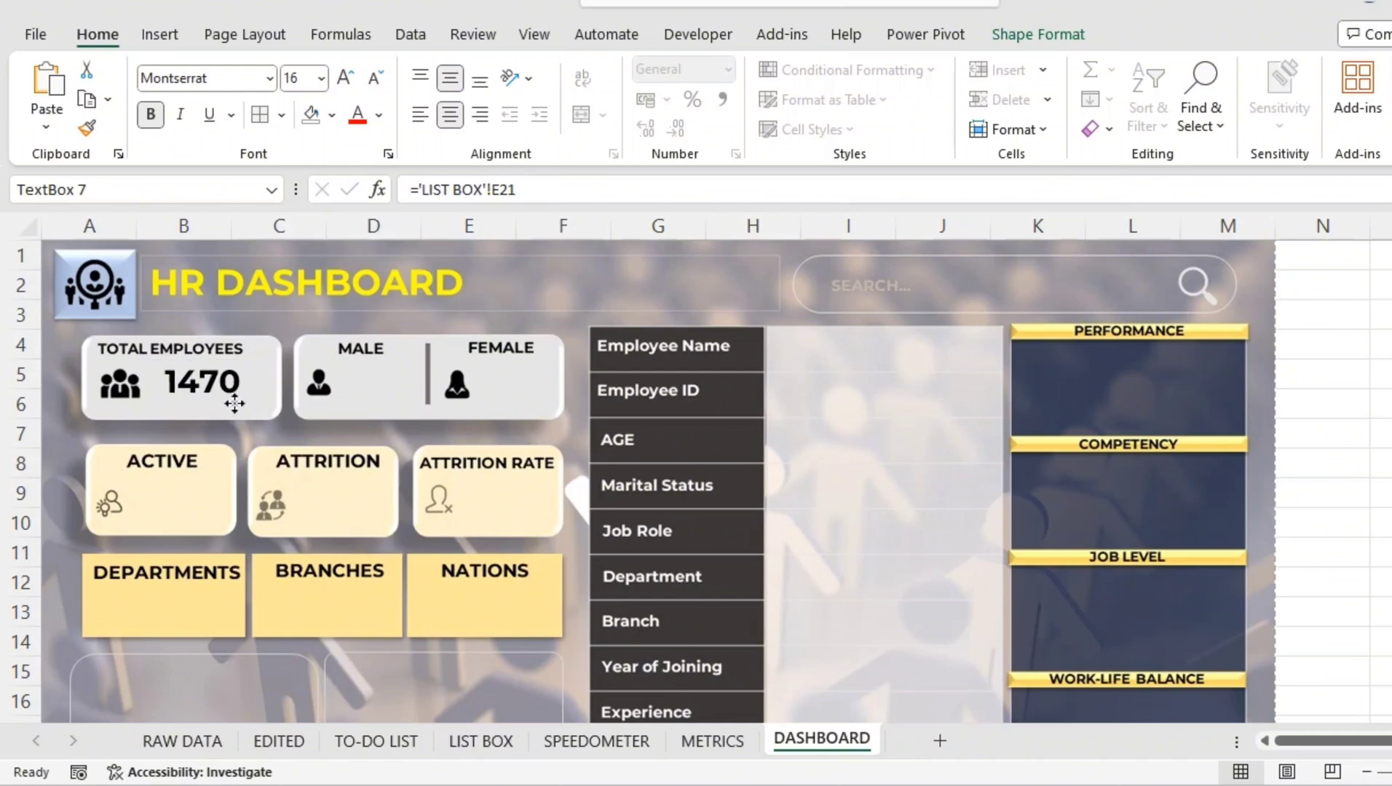
pyautogui.click(235, 402)
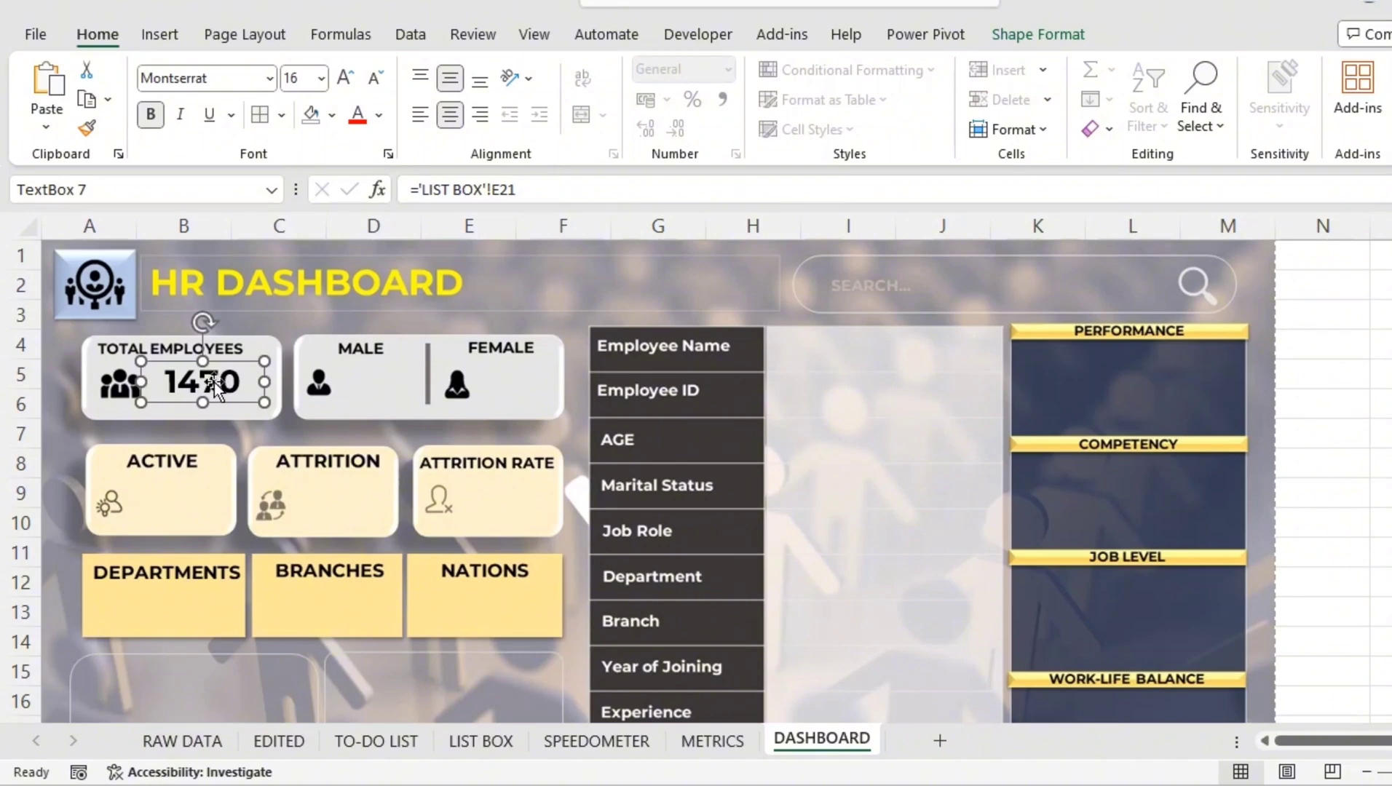
# Change the font colour of the TOTAL EMPLOYEES number to dark blue.
pyautogui.doubleClick(215, 380)
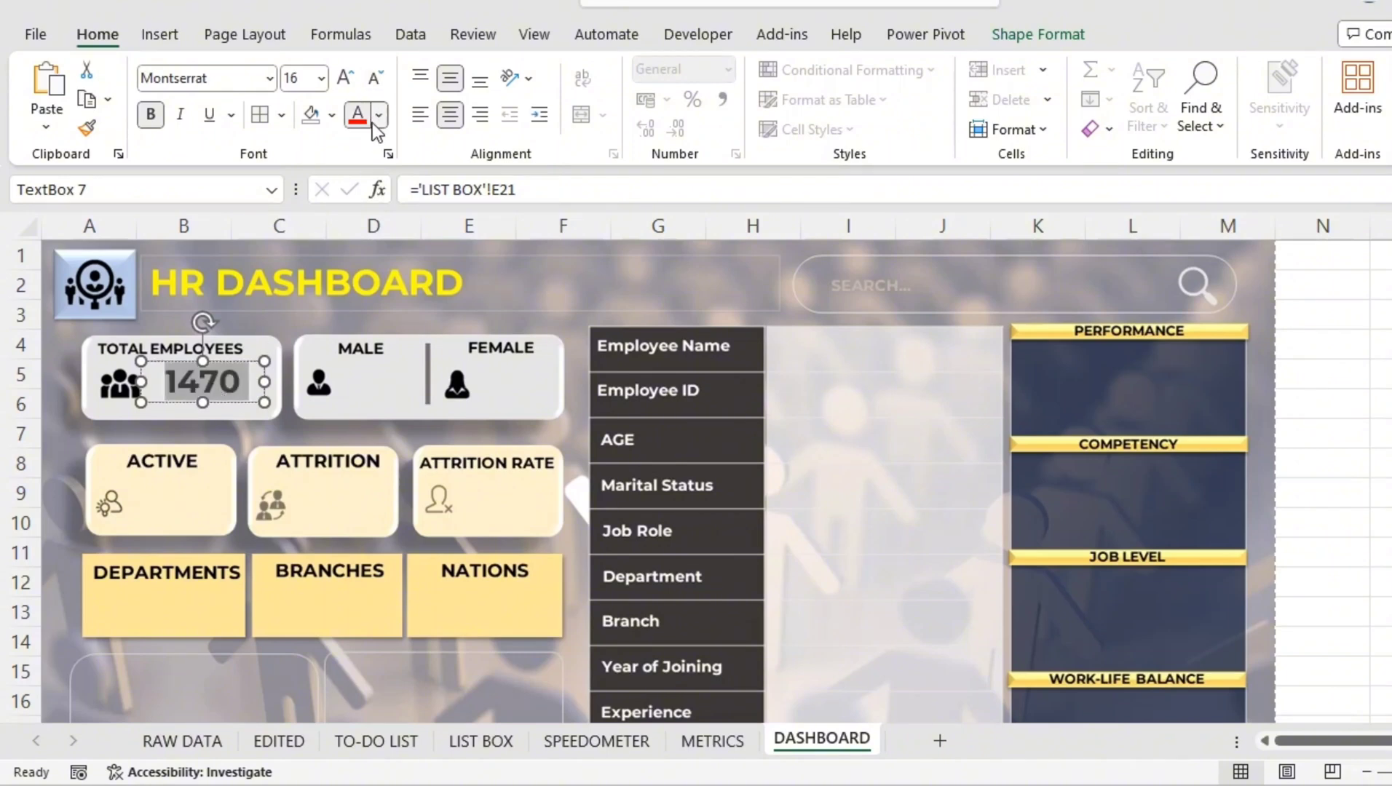
pyautogui.click(379, 115)
pyautogui.click(511, 364)
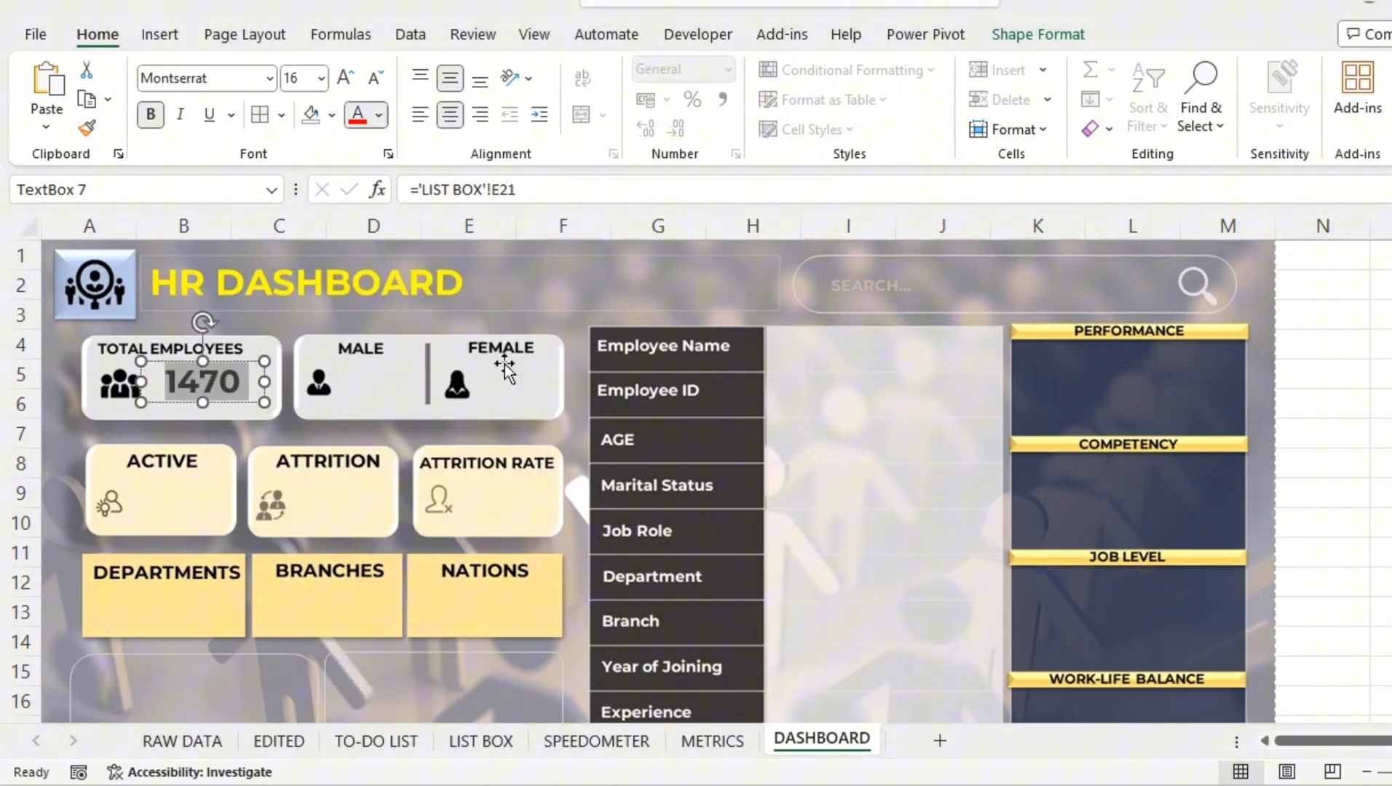
pyautogui.click(271, 429)
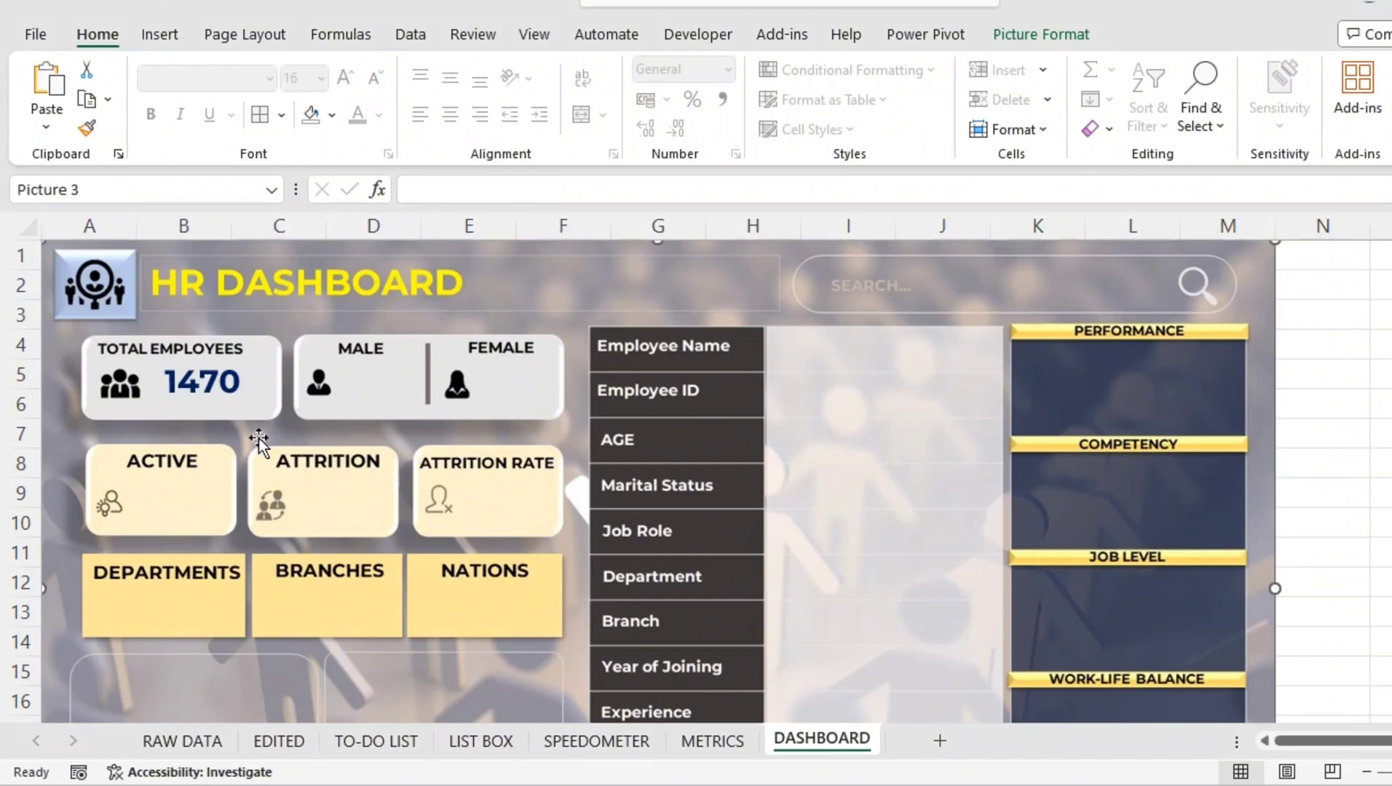
# Duplicate the TOTAL EMPLOYEES number's text box and place one copy under MALE and another under FEMALE.
pyautogui.click(242, 397)
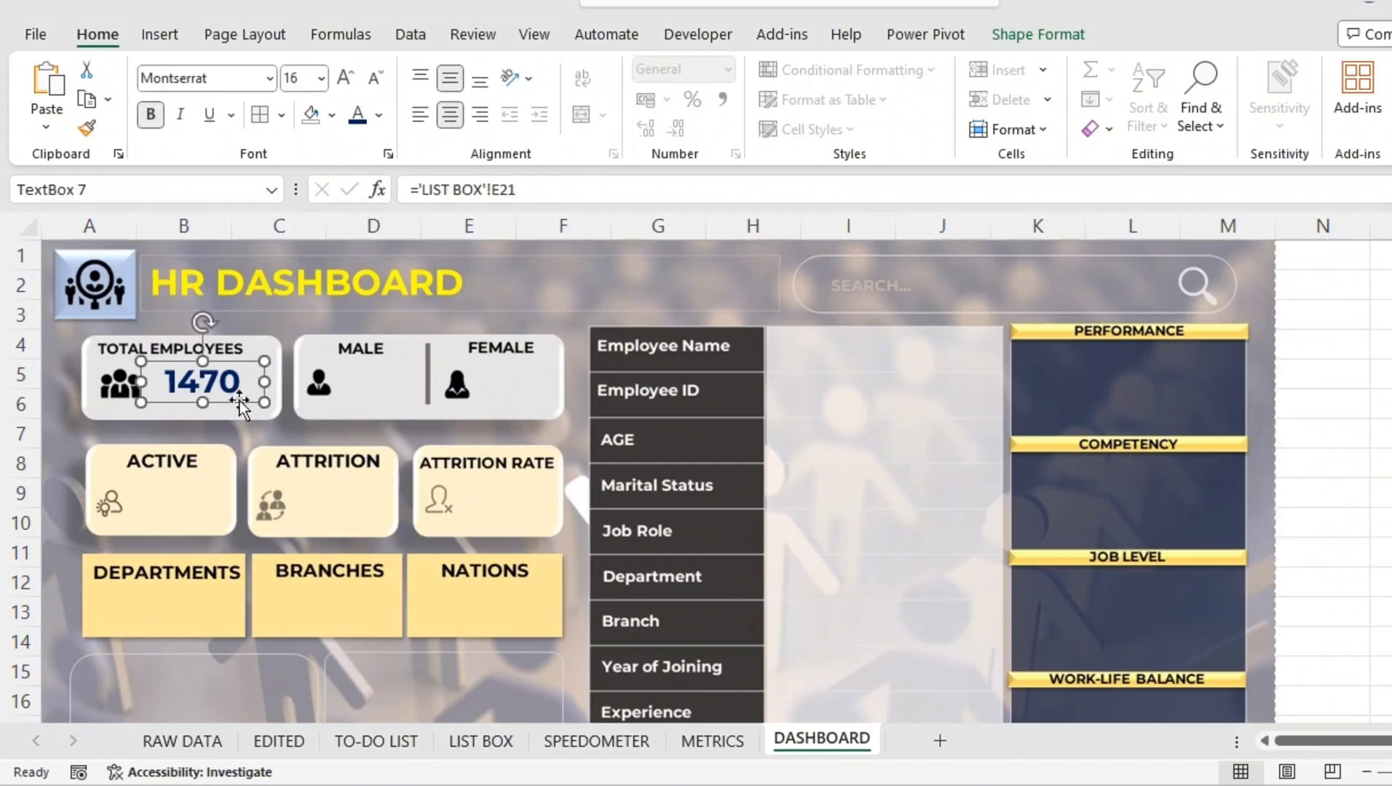
pyautogui.hotkey('ctrl', 'd')
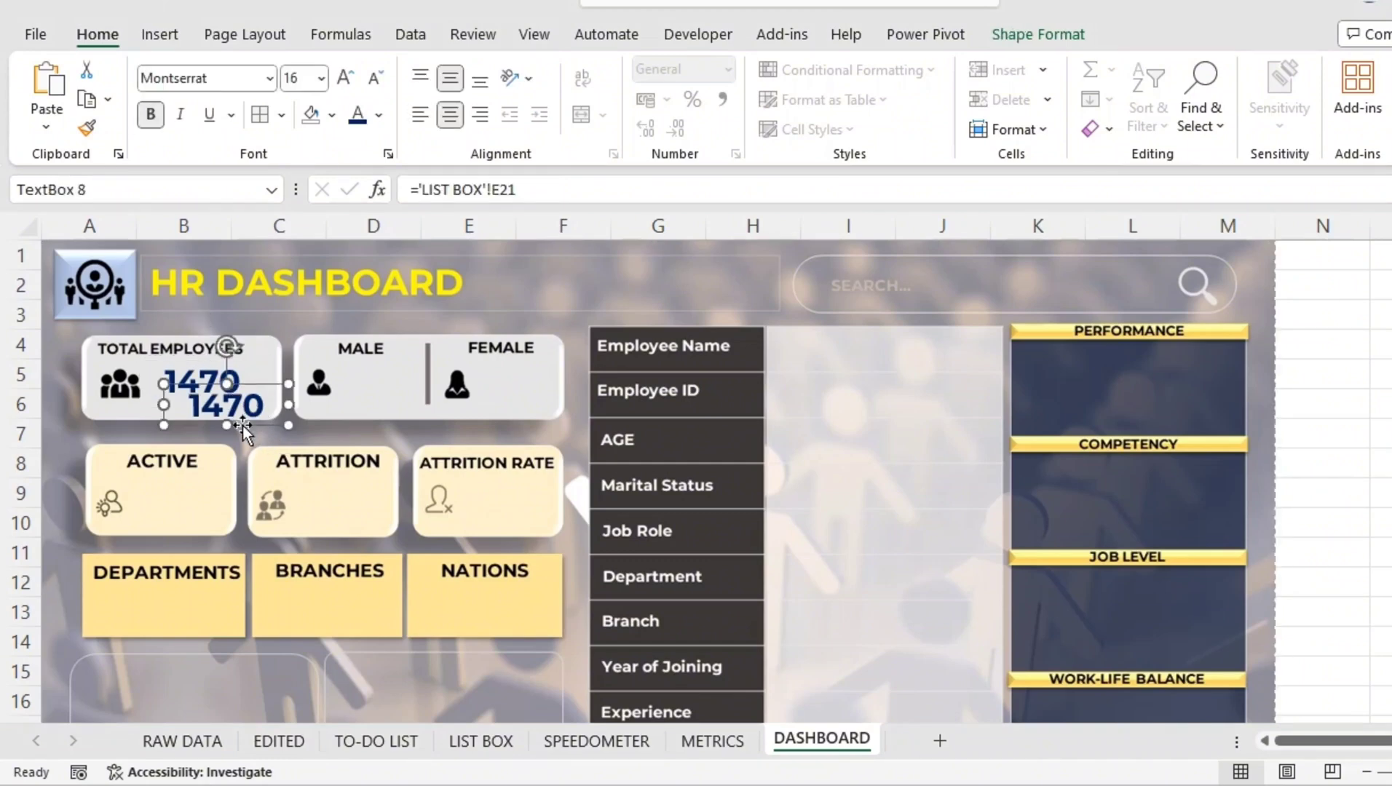
pyautogui.moveTo(242, 427); pyautogui.dragTo(488, 402)
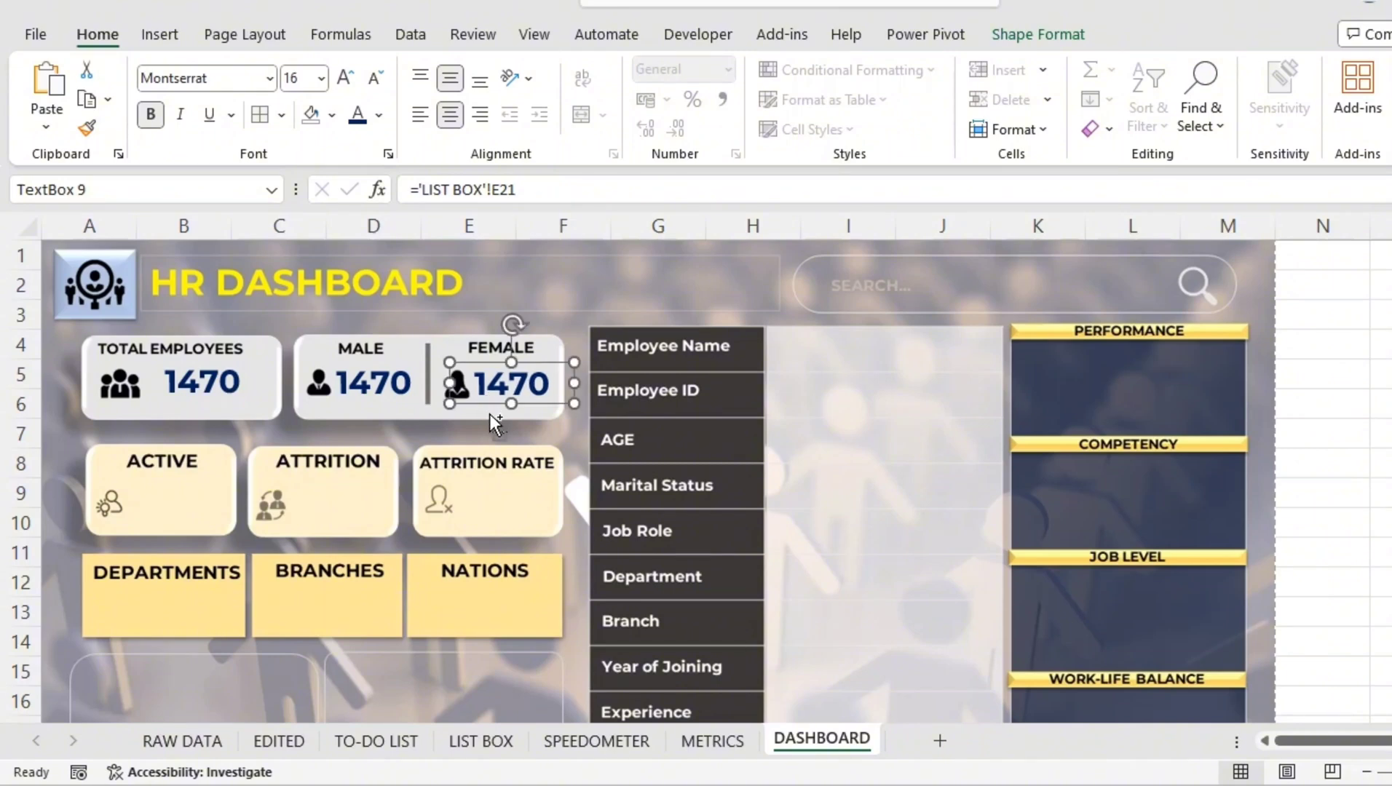
# Duplicate the number text box for the second row and place copies in the ACTIVE, ATTRITION and ATTRITION RATE cards.
pyautogui.hotkey('ctrl', 'd')
pyautogui.moveTo(604, 411); pyautogui.dragTo(125, 521)
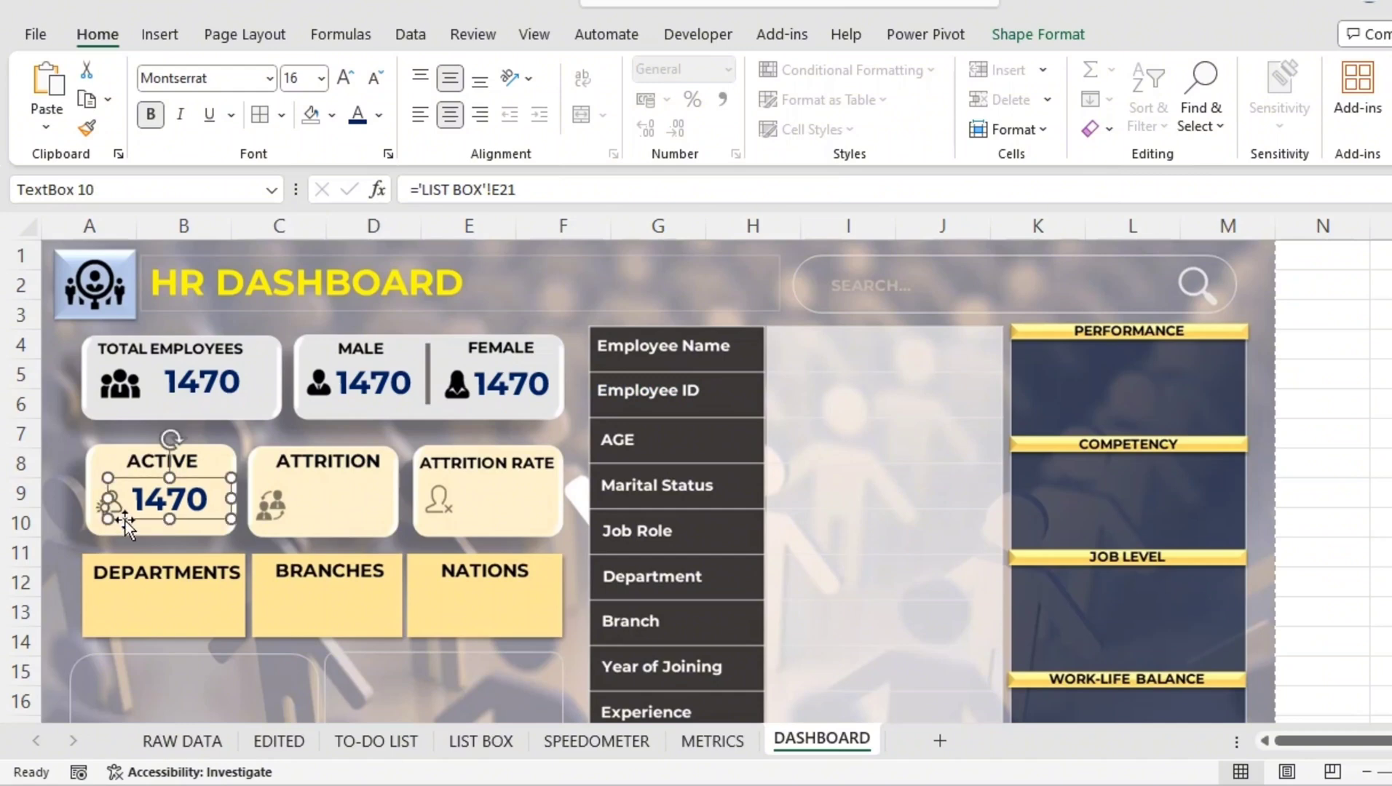
pyautogui.click(371, 497)
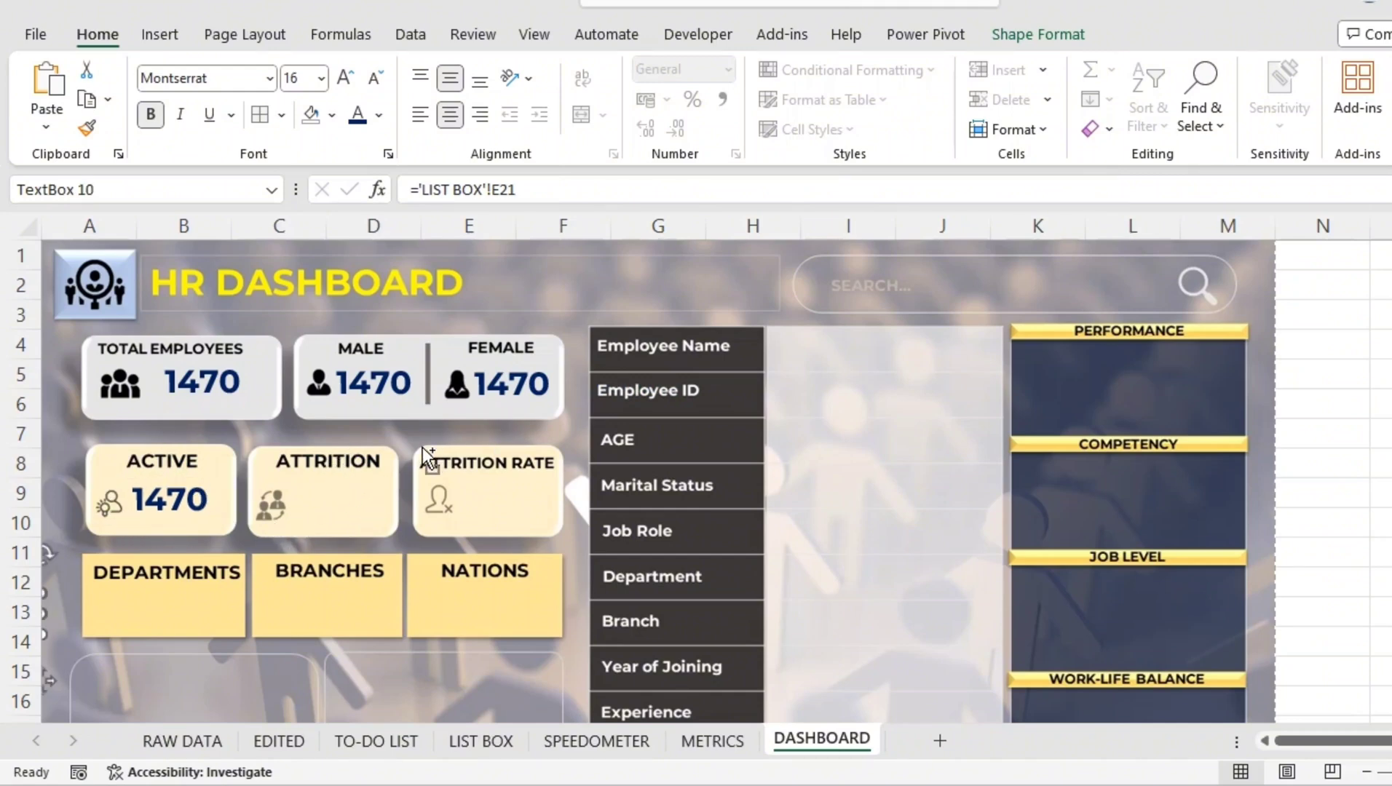
pyautogui.moveTo(422, 447); pyautogui.dragTo(371, 485)
pyautogui.hotkey('ctrl', 'd')
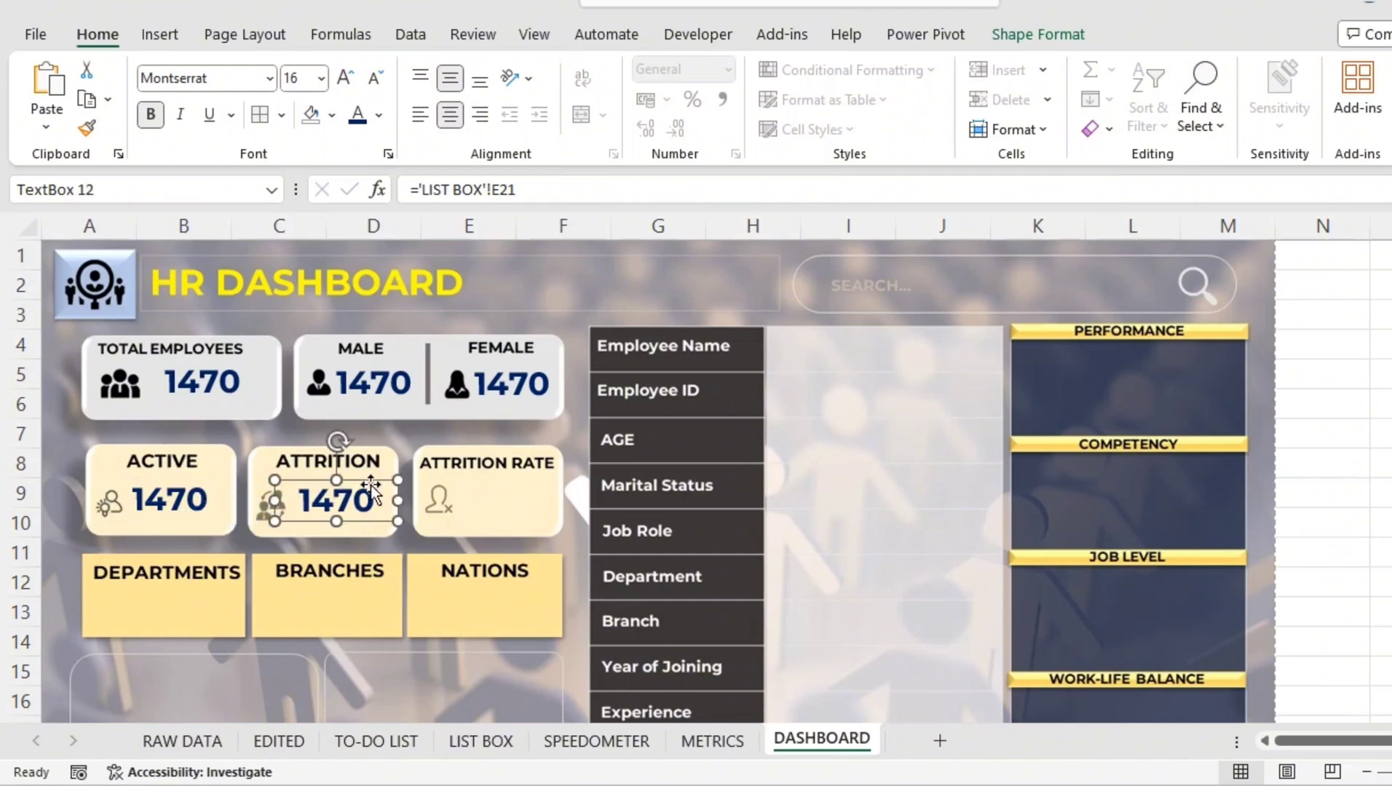
pyautogui.hotkey('ctrl', 'd')
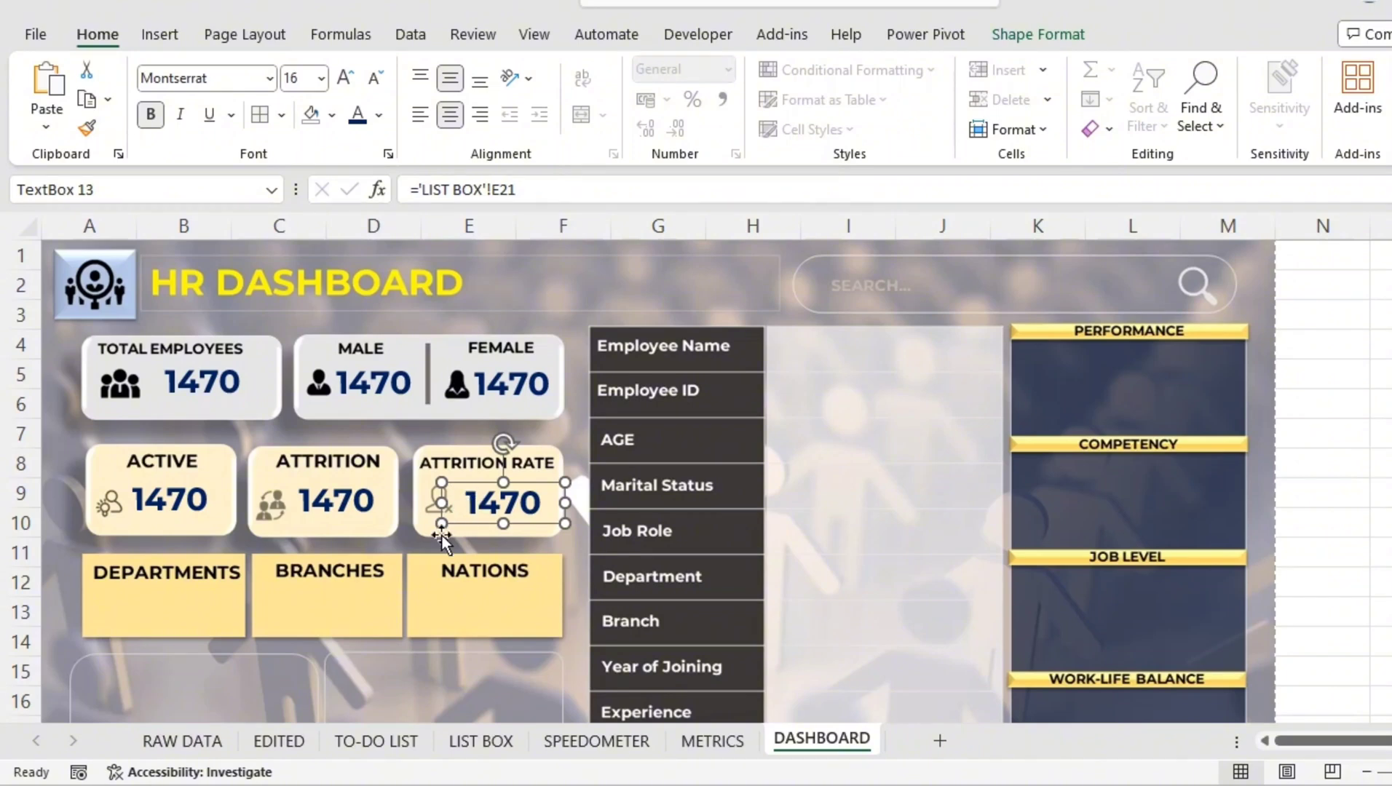
# Duplicate the number text box for the third row and place copies in the DEPARTMENTS, BRANCHES and NATIONS cards.
pyautogui.hotkey('ctrl', 'd')
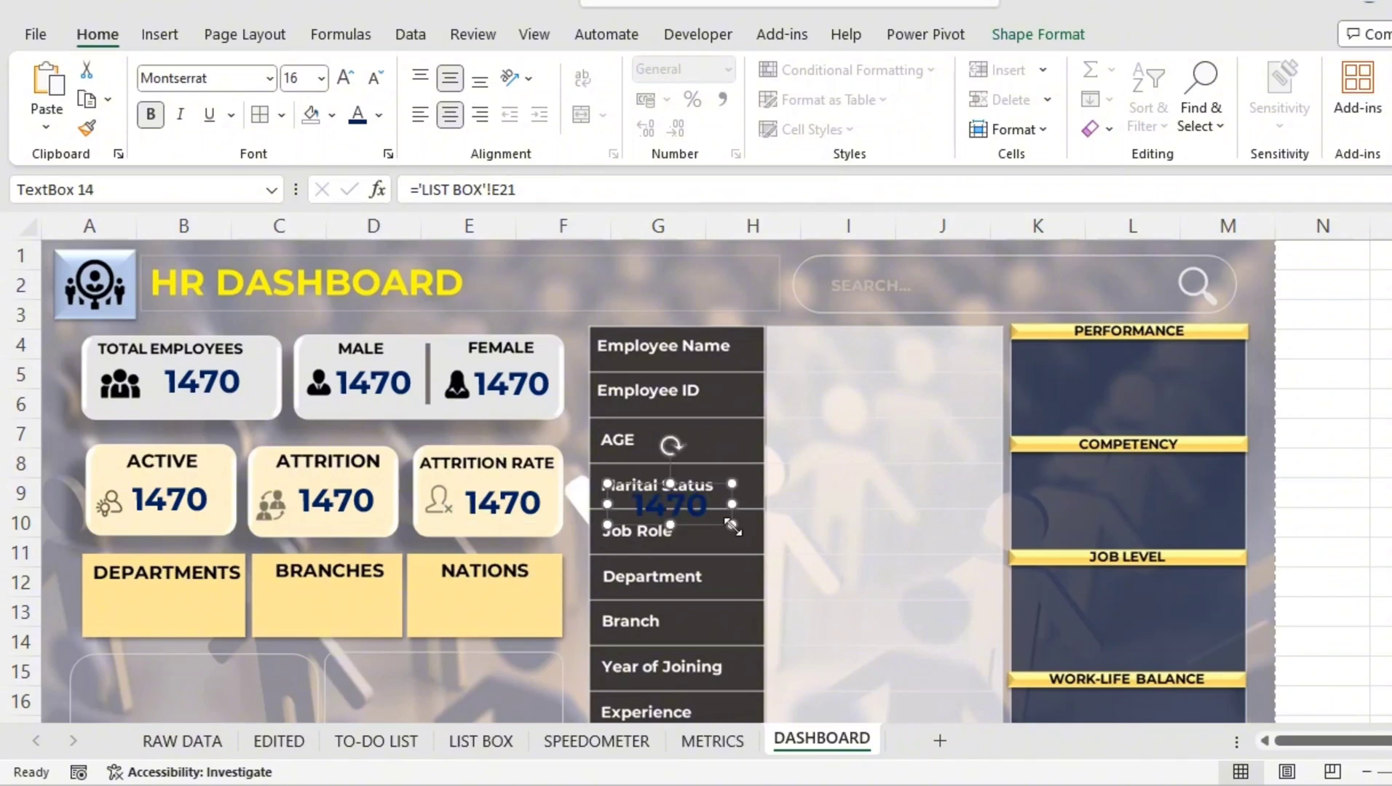
pyautogui.moveTo(681, 528); pyautogui.dragTo(207, 626)
pyautogui.hotkey('ctrl', 'd')
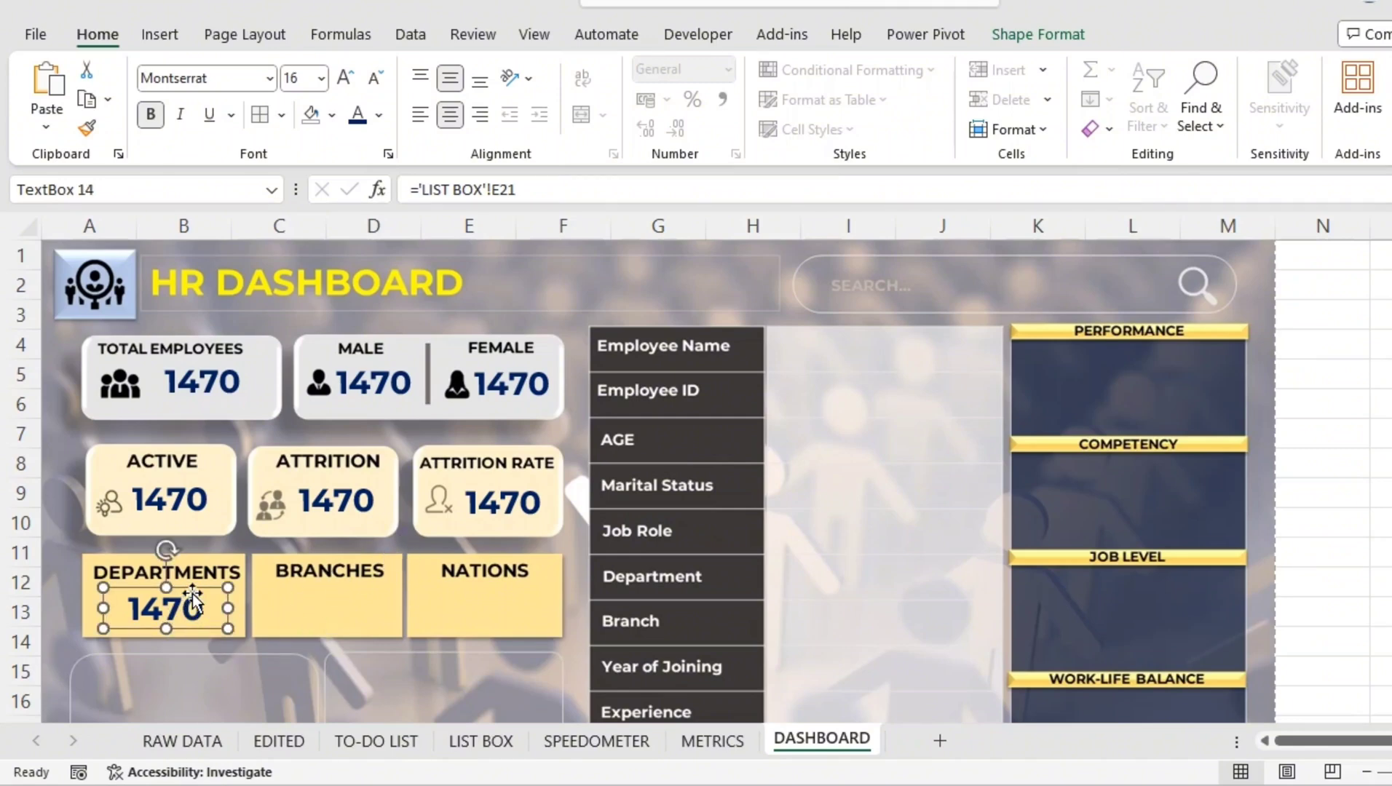
pyautogui.moveTo(195, 588); pyautogui.dragTo(366, 589)
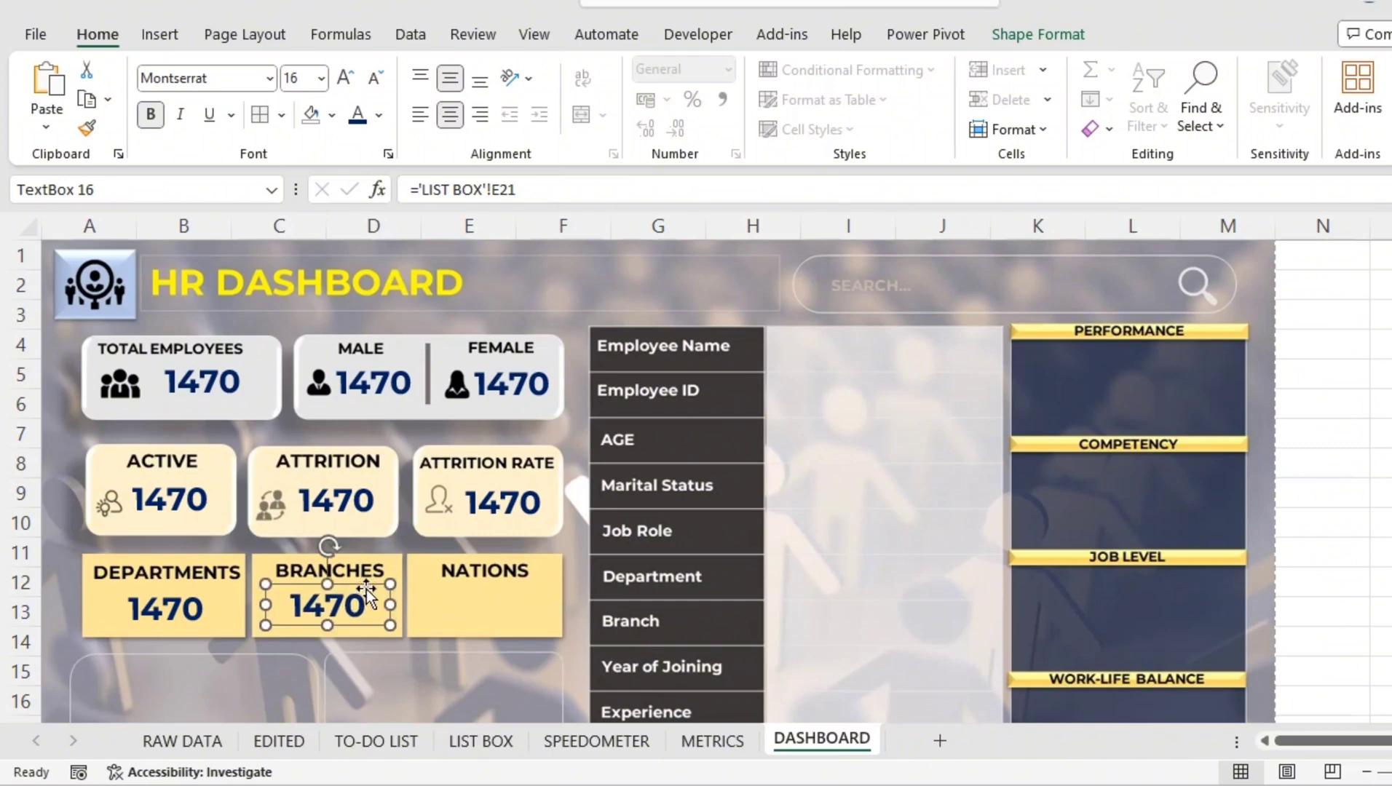
pyautogui.hotkey('ctrl', 'd')
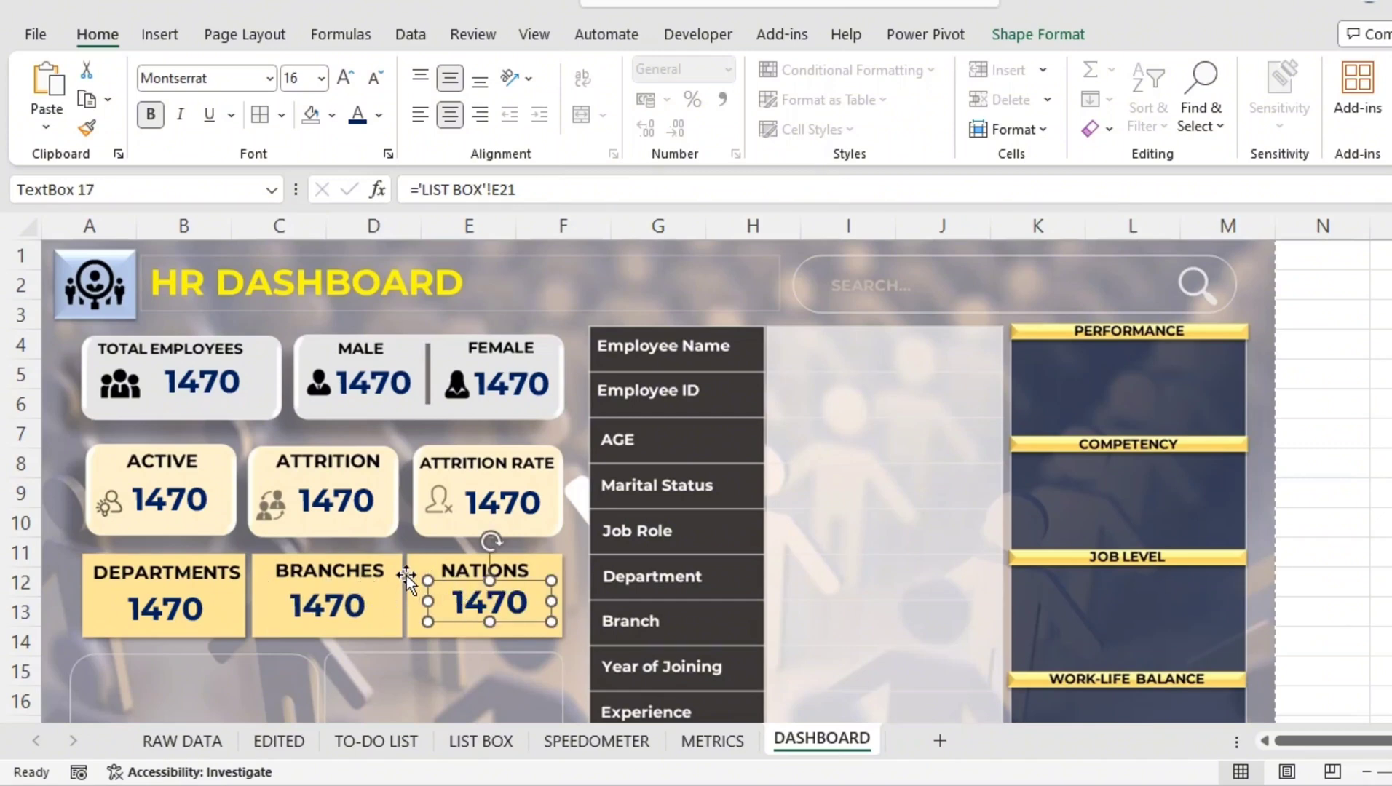
# Undo the accidental shift of the background picture and link the MALE text box to the male count with ='LIST BOX'!E22.
pyautogui.click(379, 413)
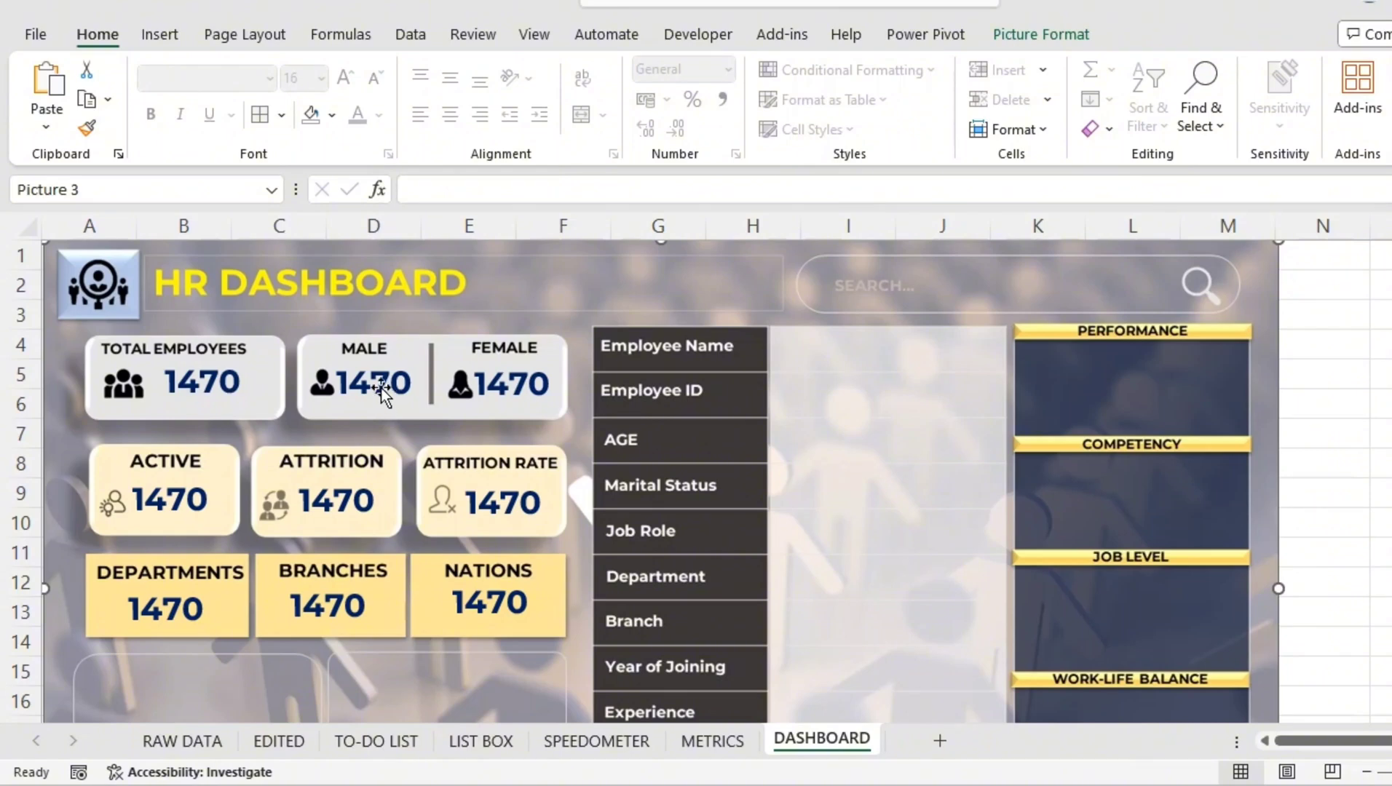
pyautogui.hotkey('ctrl', 'z')
pyautogui.click(379, 401)
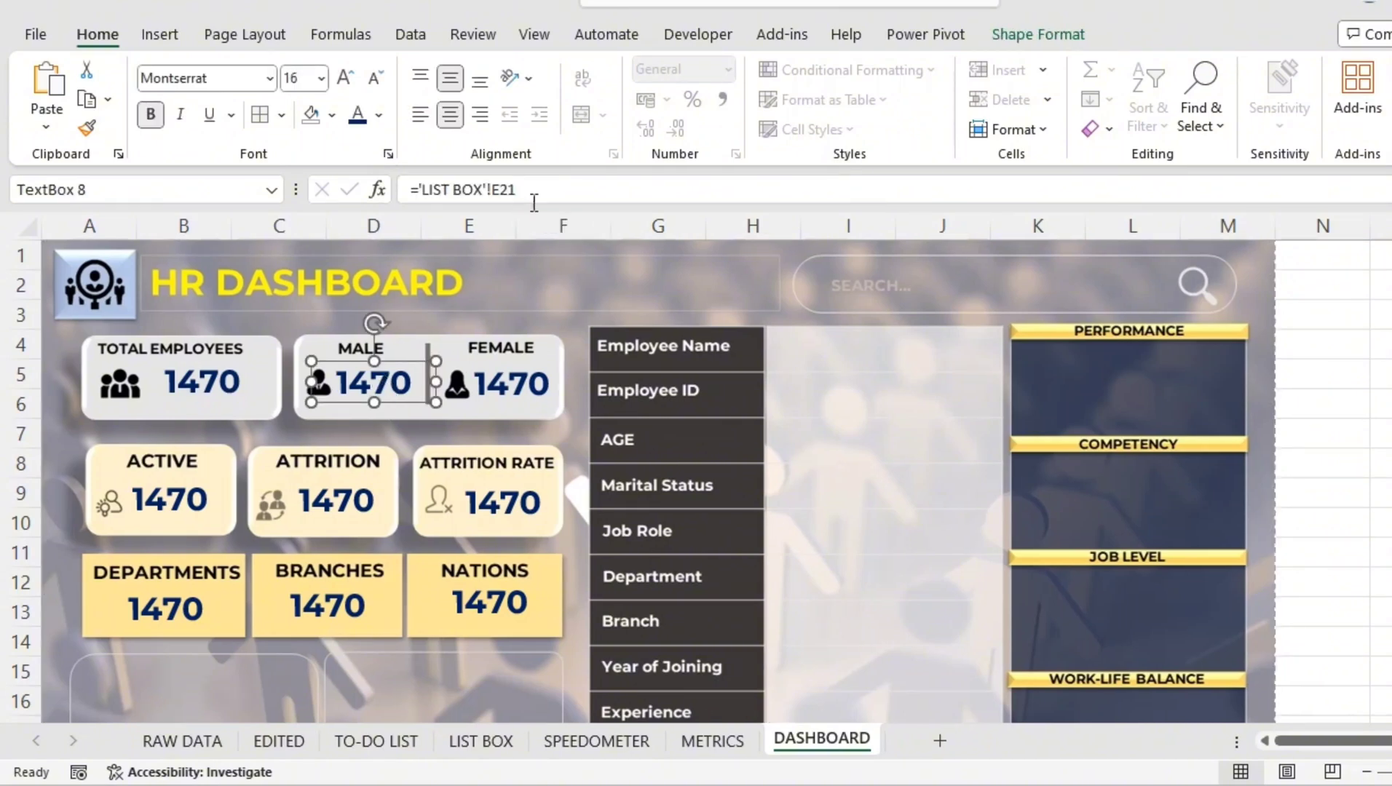
pyautogui.moveTo(534, 188); pyautogui.dragTo(401, 170)
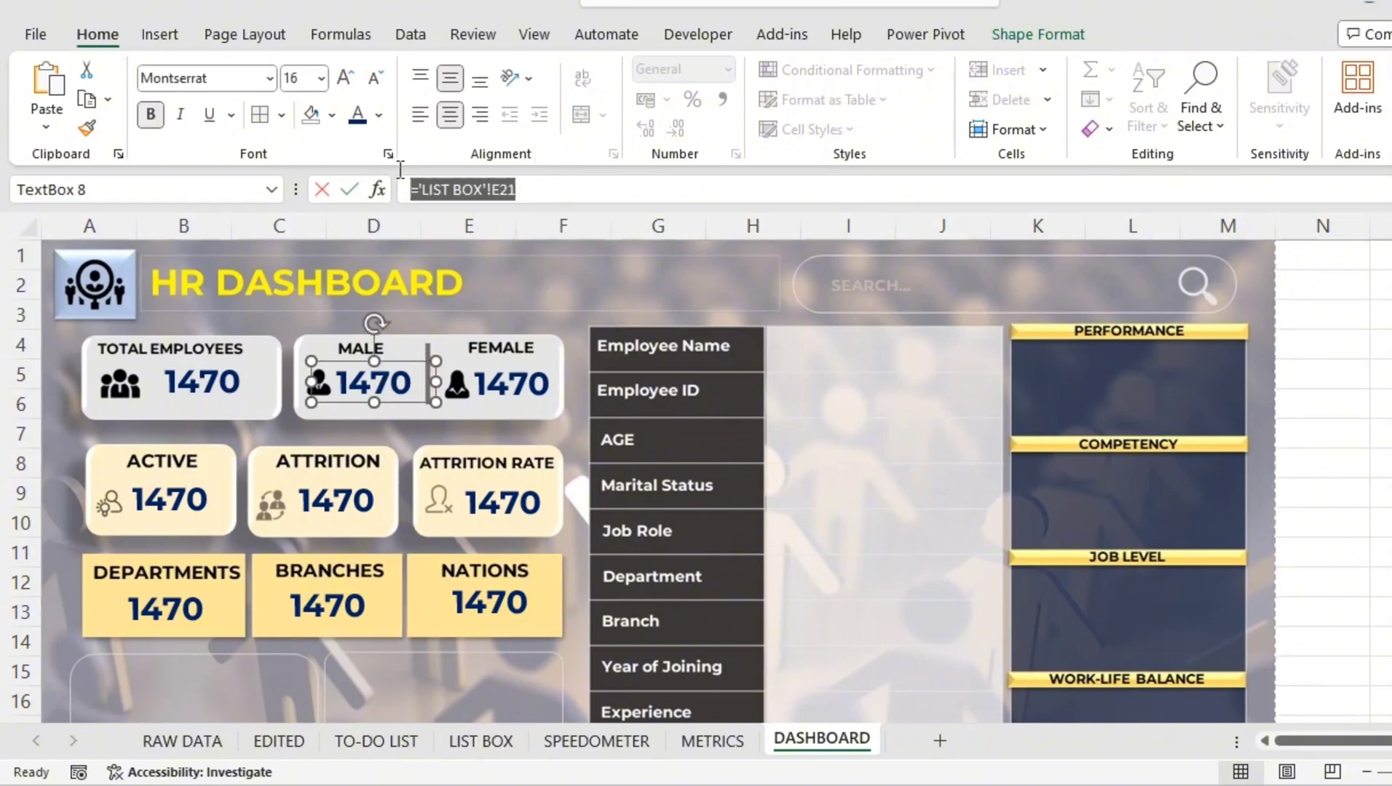
pyautogui.write('=')
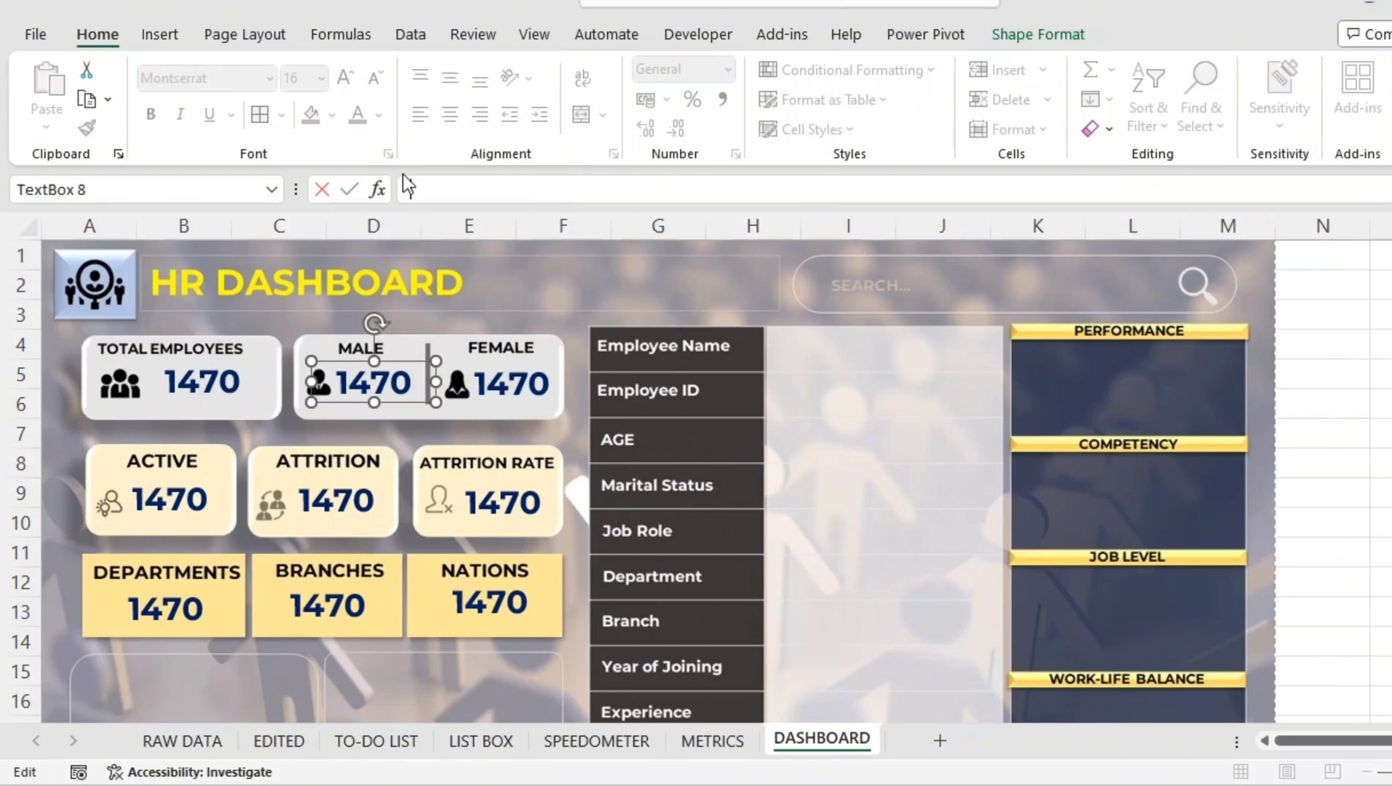
pyautogui.click(477, 740)
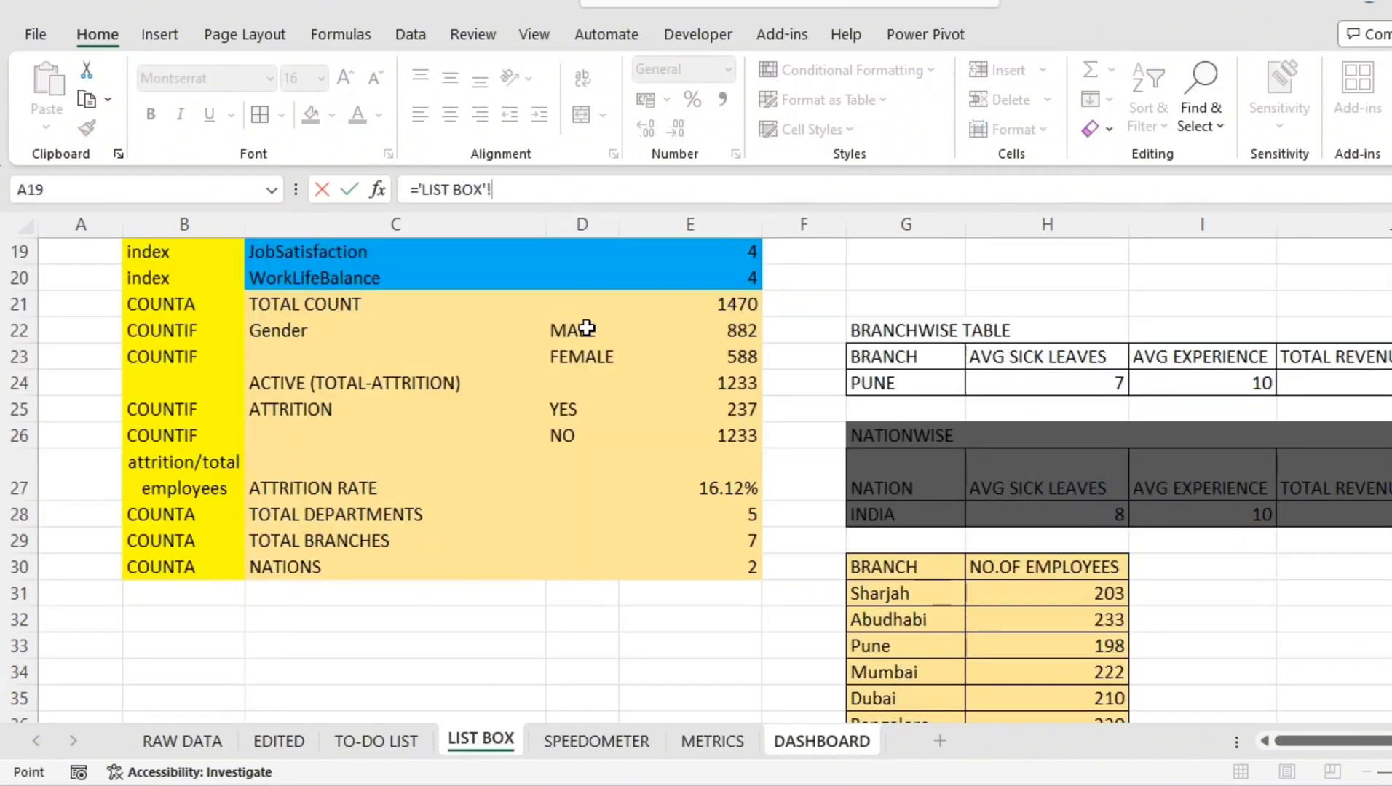
pyautogui.click(744, 329)
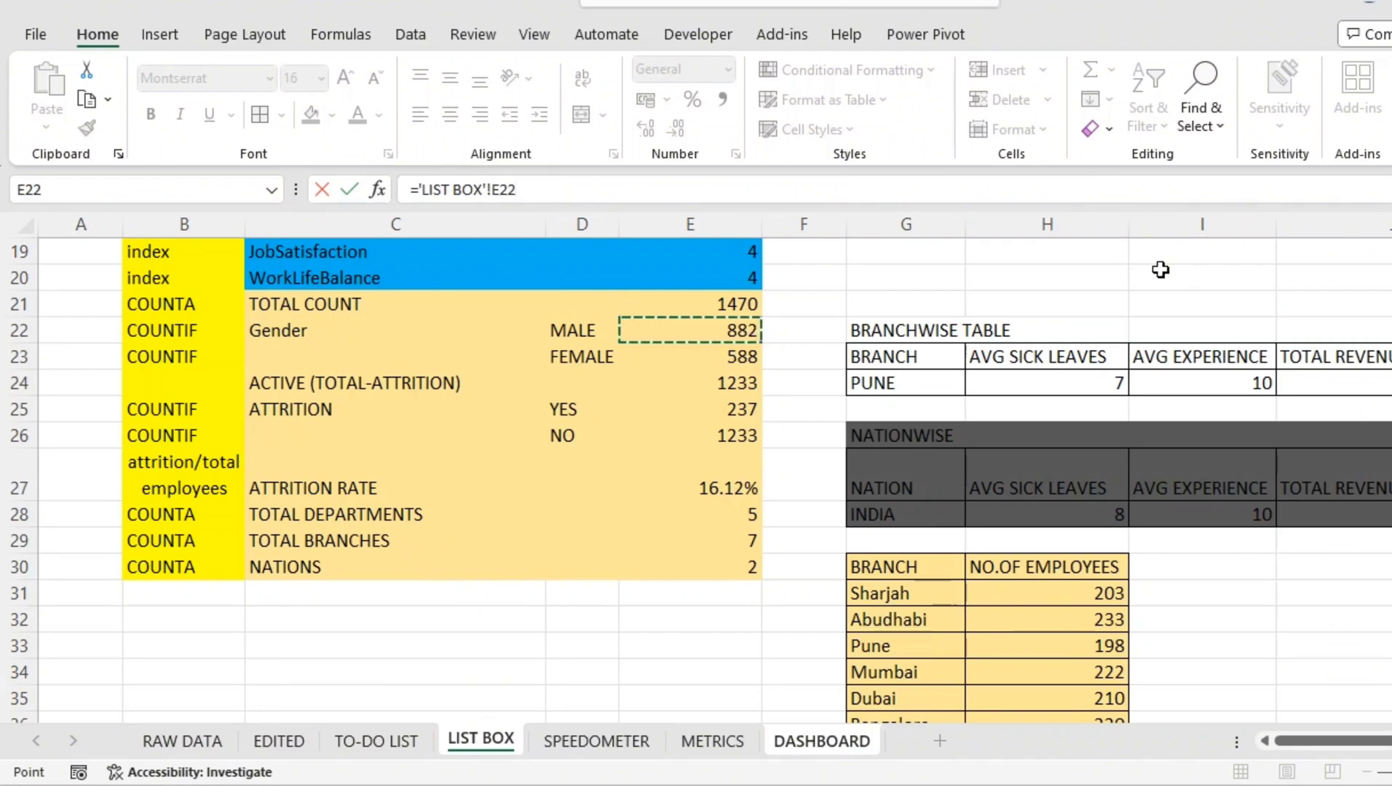
pyautogui.press('Return')
# Link the FEMALE text box to the female count with ='LIST BOX'!E23.
pyautogui.click(509, 389)
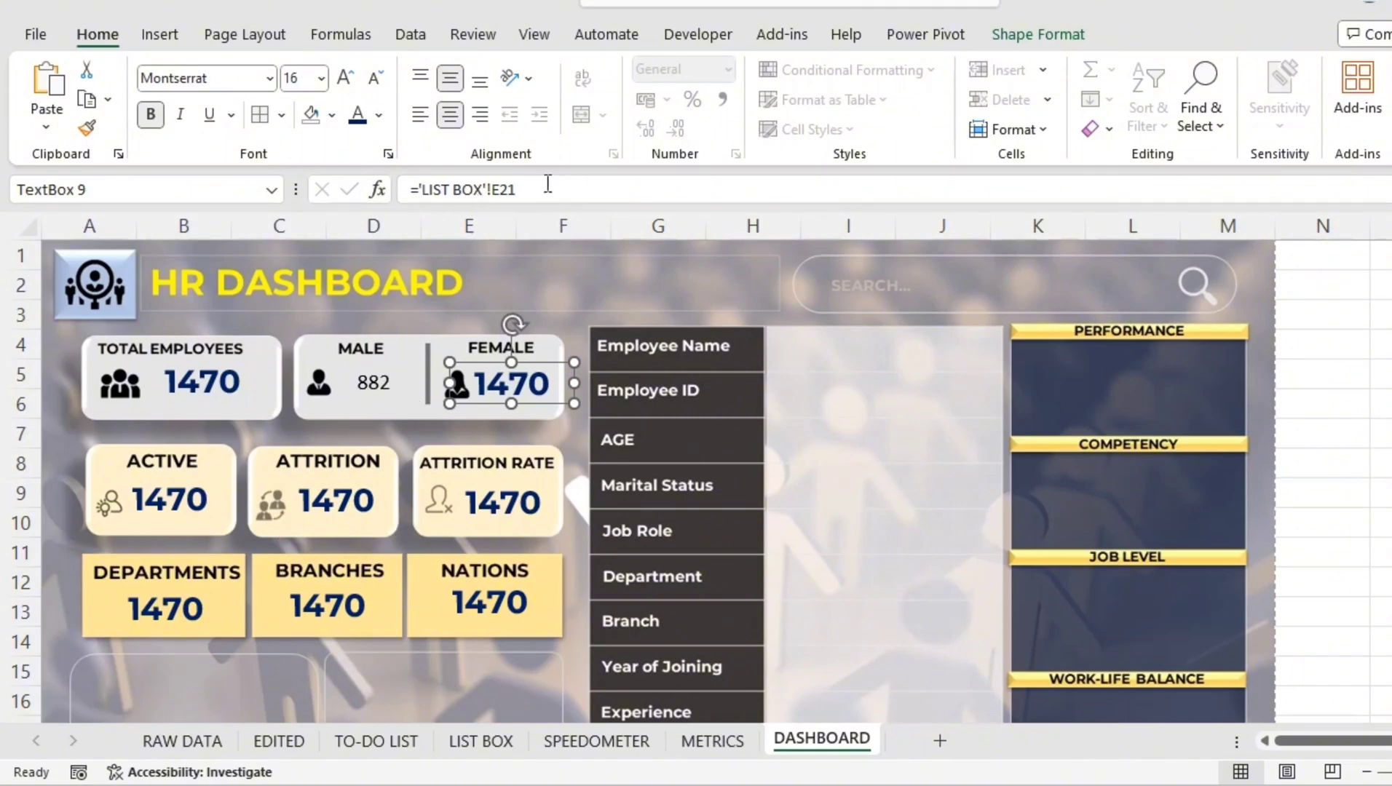
pyautogui.moveTo(546, 189); pyautogui.dragTo(423, 193)
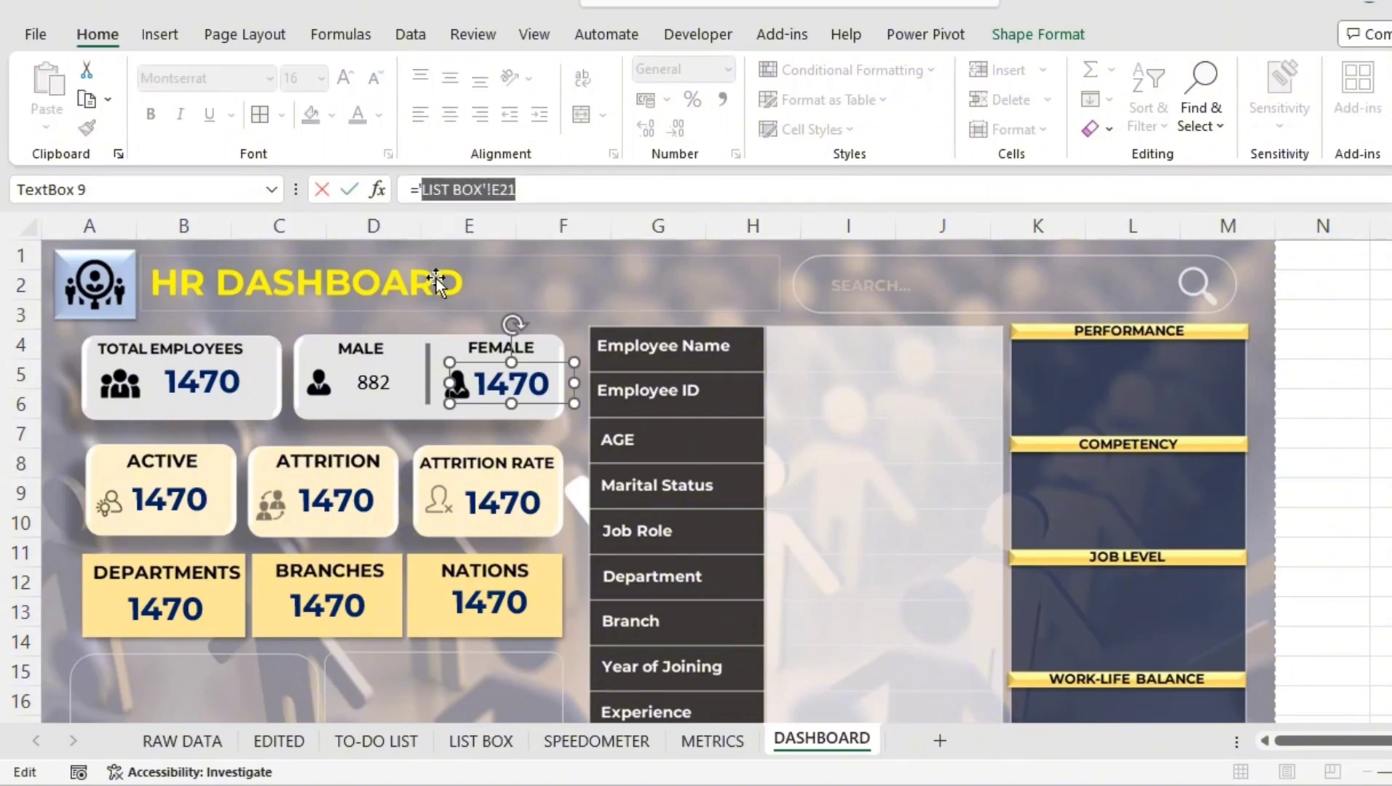
pyautogui.press('BackSpace')
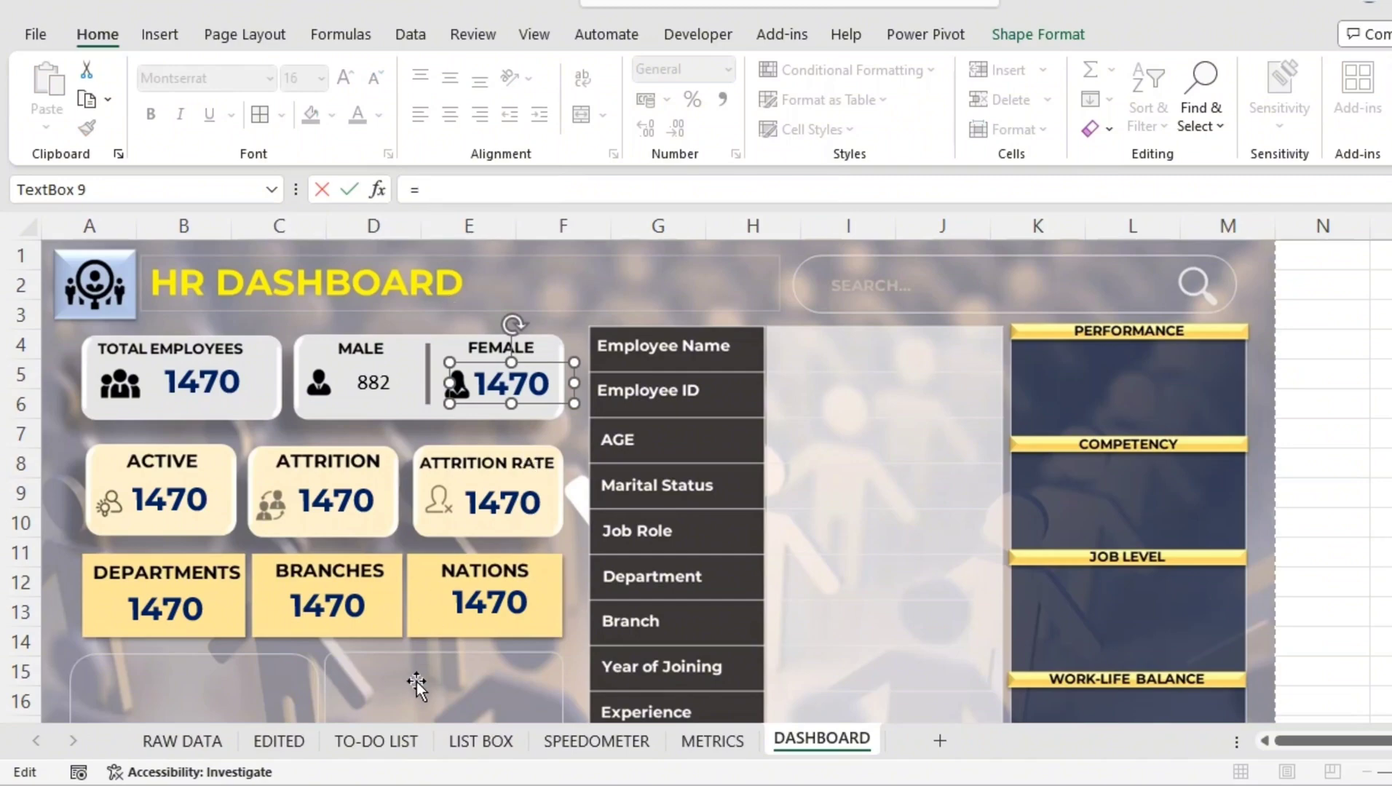
pyautogui.click(482, 743)
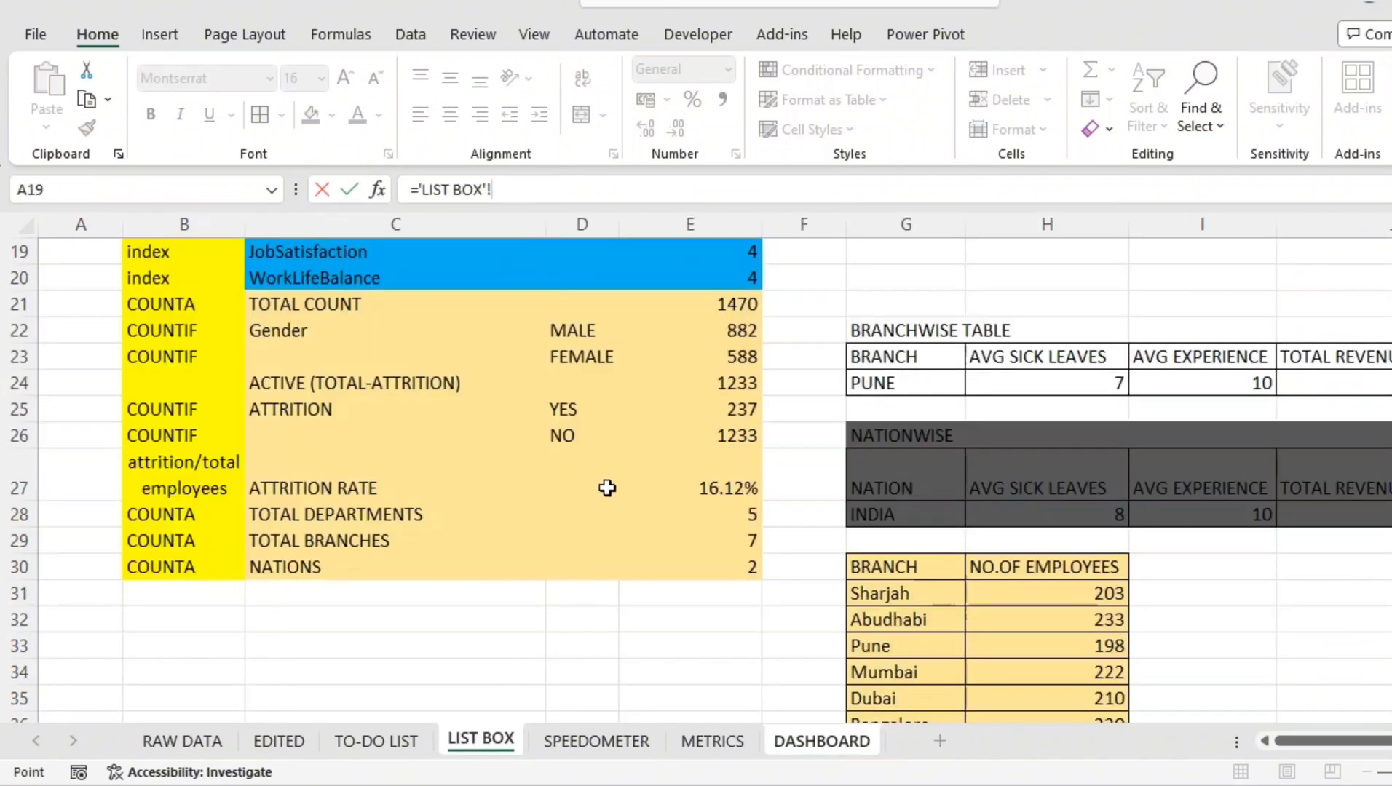
pyautogui.click(743, 367)
pyautogui.press('Return')
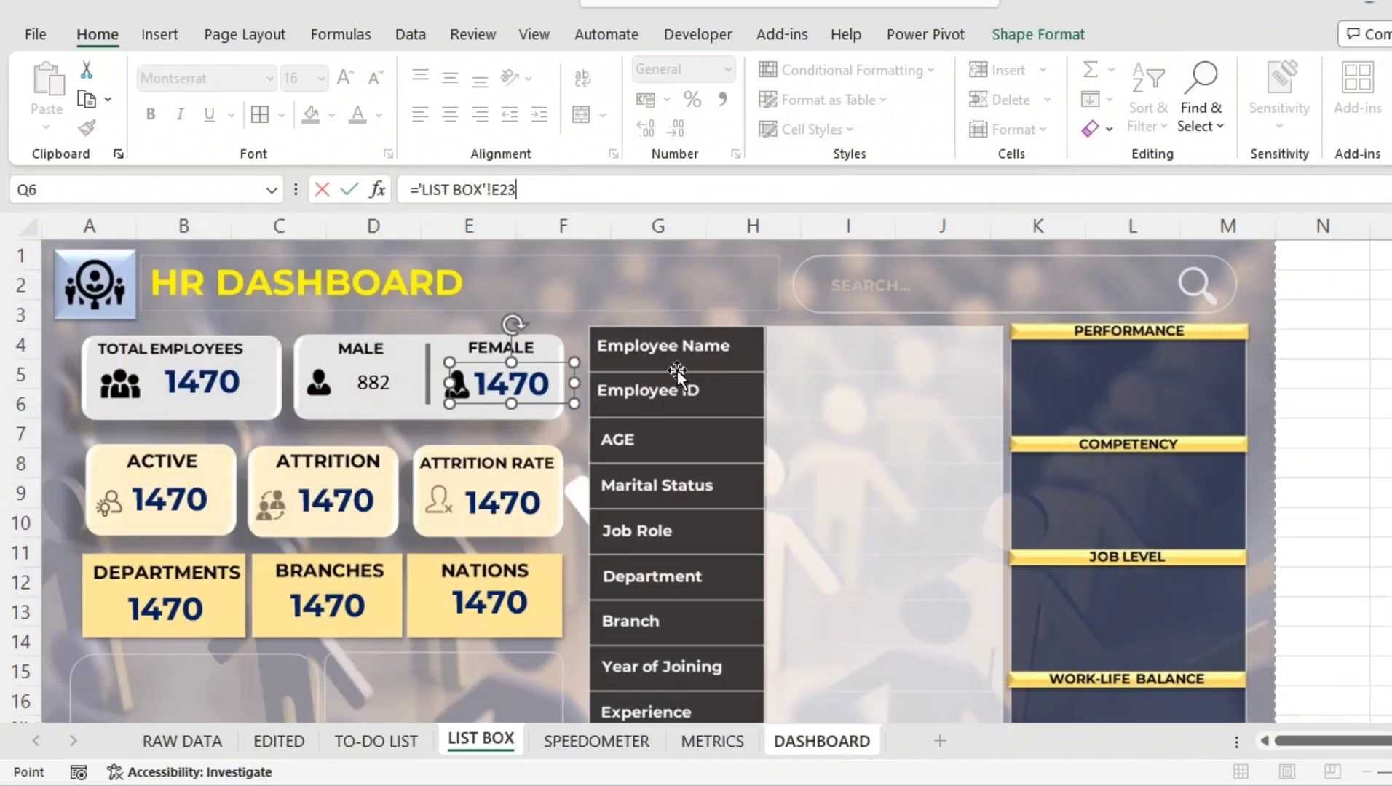
# Link the ACTIVE card's text box to the active employee count with ='LIST BOX'!E24.
pyautogui.click(194, 508)
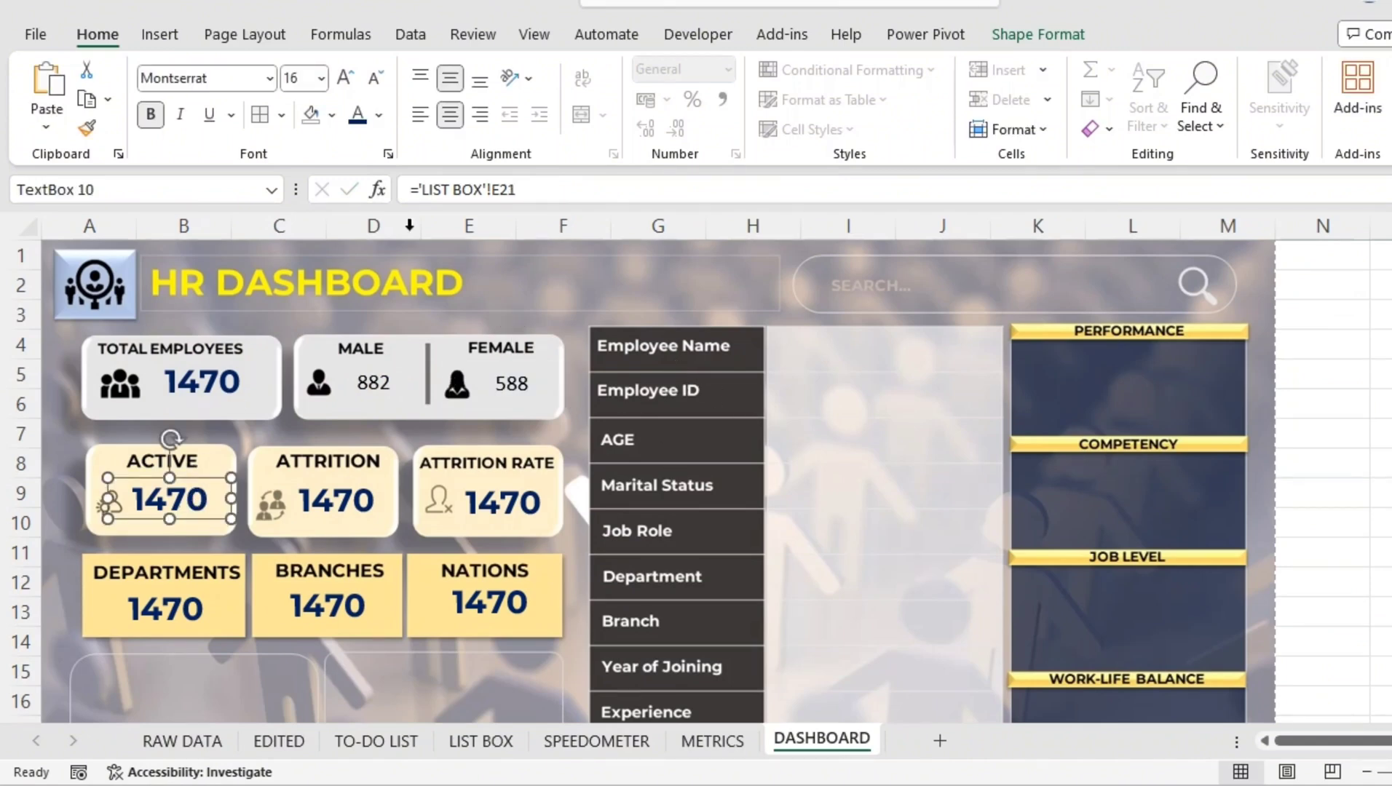
pyautogui.moveTo(519, 189); pyautogui.dragTo(413, 189)
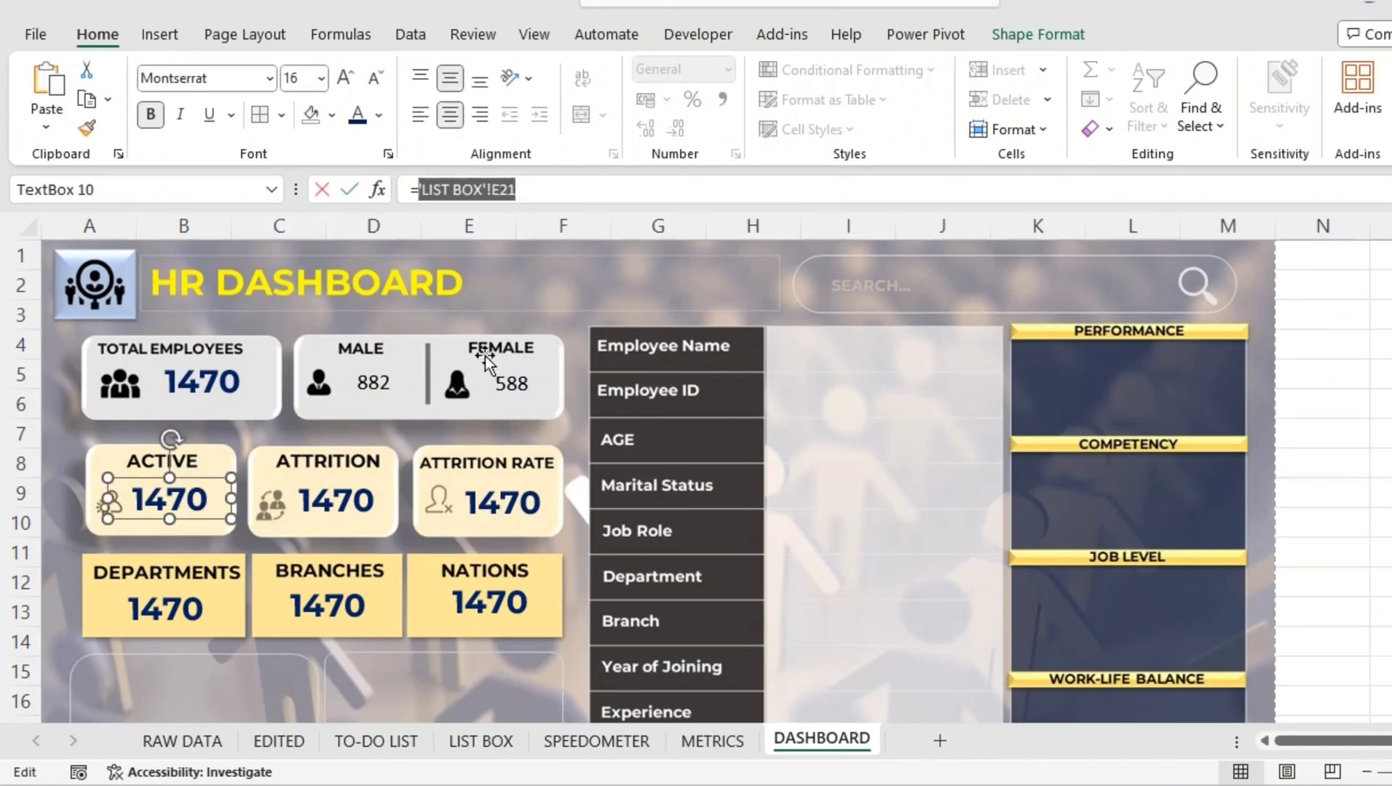
pyautogui.write('=')
pyautogui.click(459, 740)
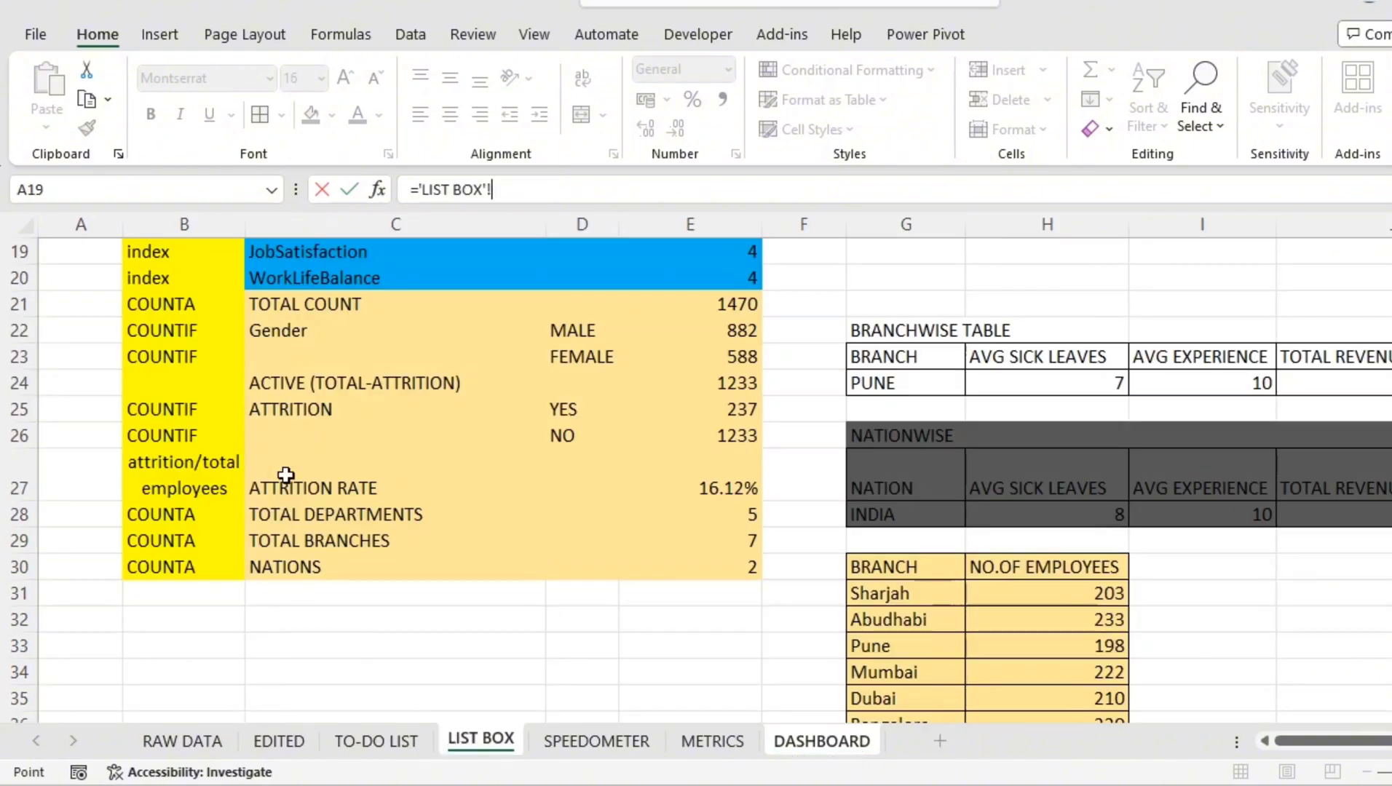
pyautogui.click(744, 387)
pyautogui.press('Return')
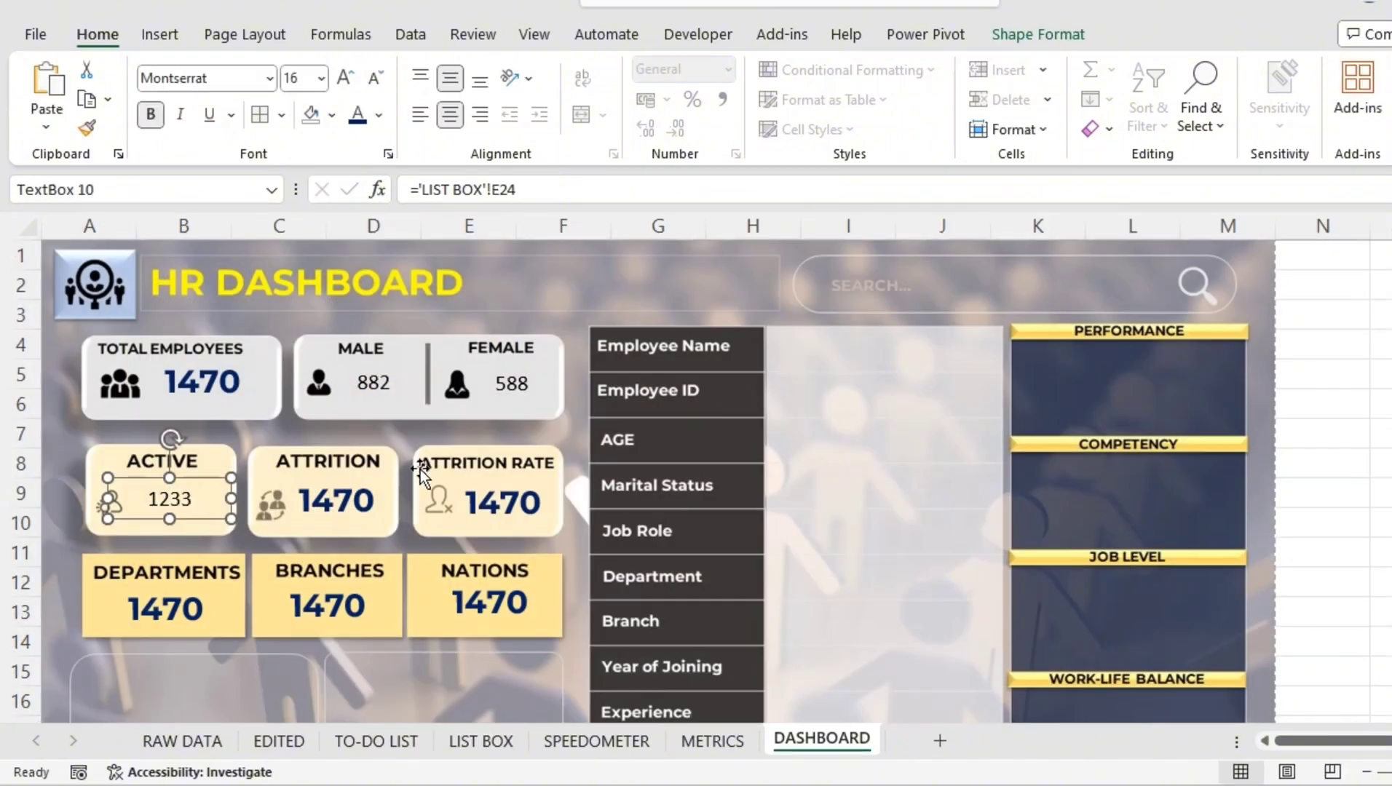
# Link the ATTRITION card's text box to the attrition YES count with ='LIST BOX'!E25.
pyautogui.click(335, 501)
pyautogui.moveTo(518, 190); pyautogui.dragTo(418, 189)
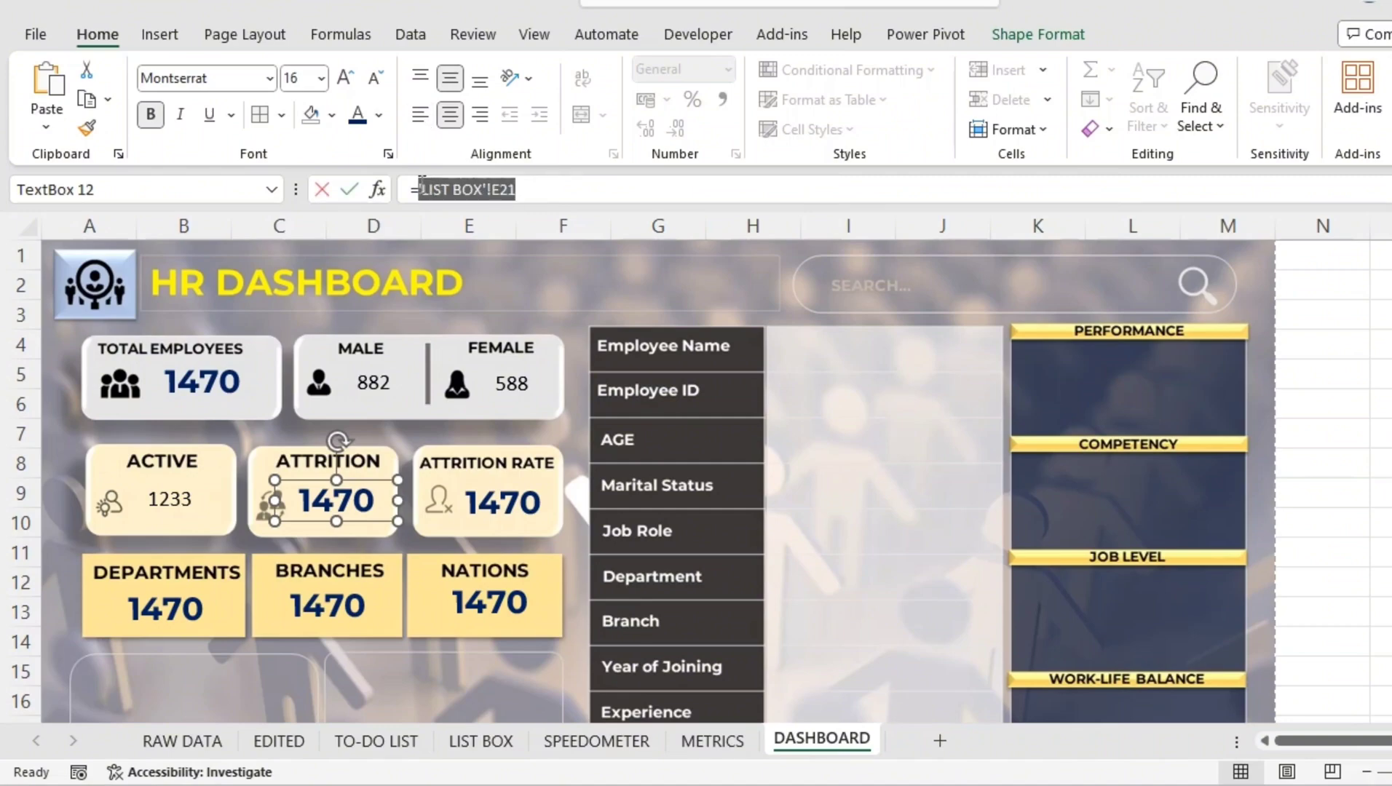
pyautogui.press('BackSpace')
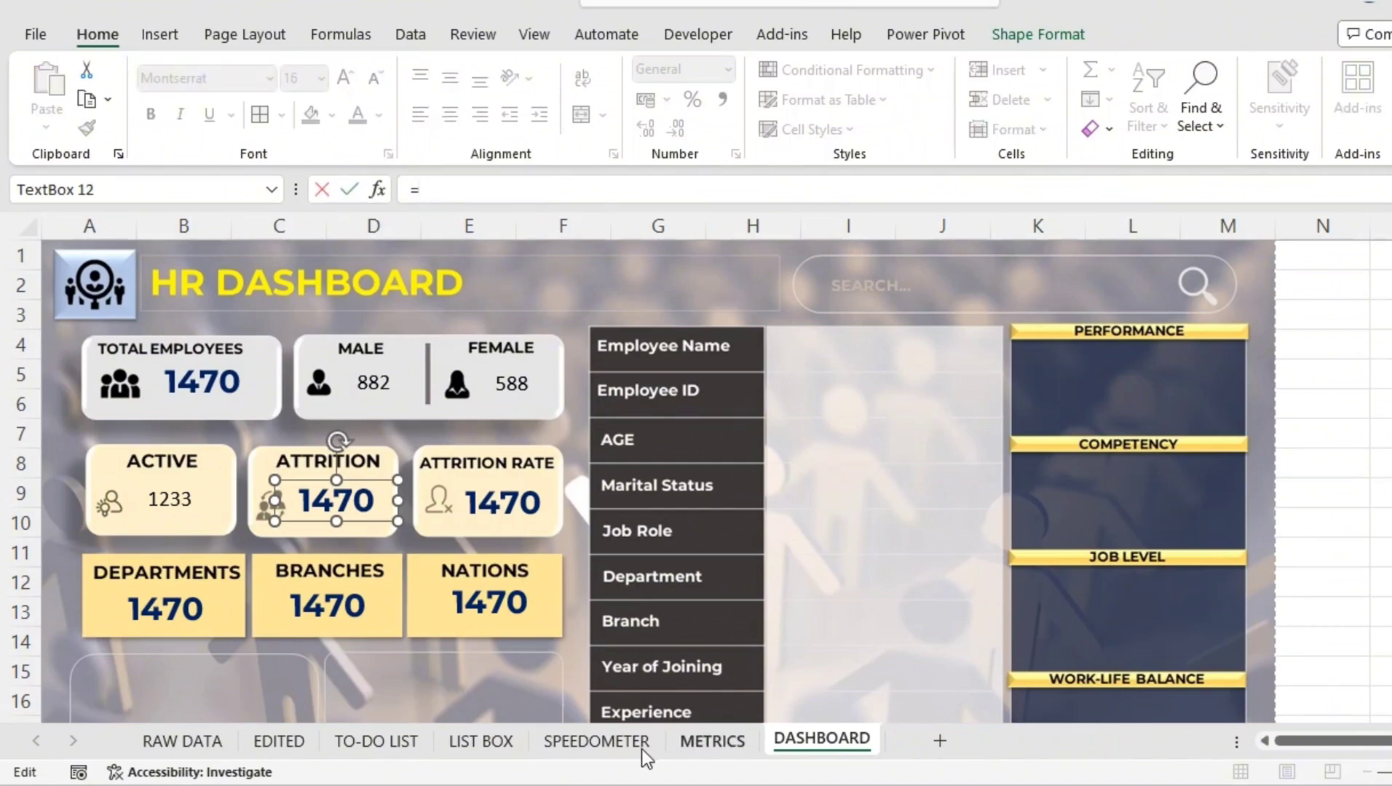
pyautogui.click(480, 740)
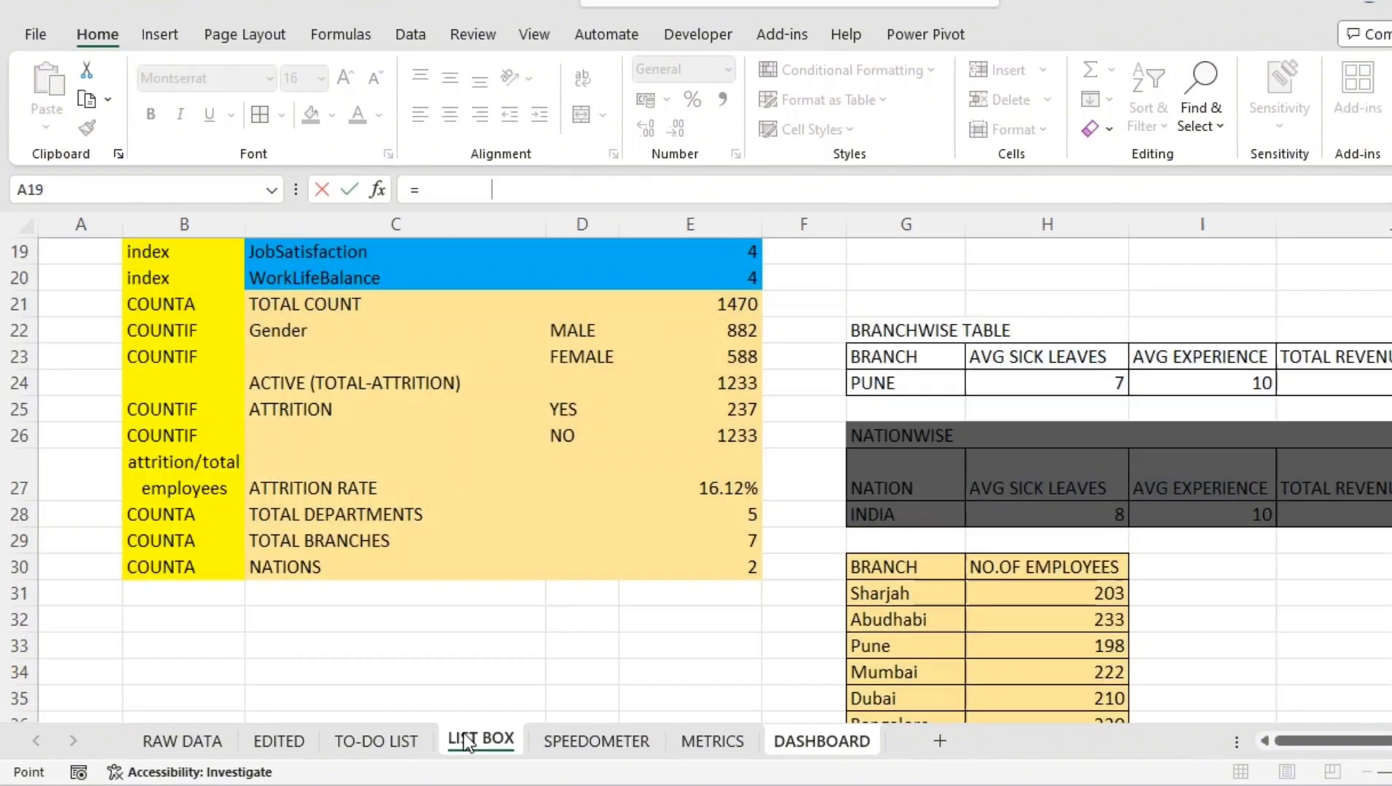
pyautogui.click(739, 409)
pyautogui.press('Return')
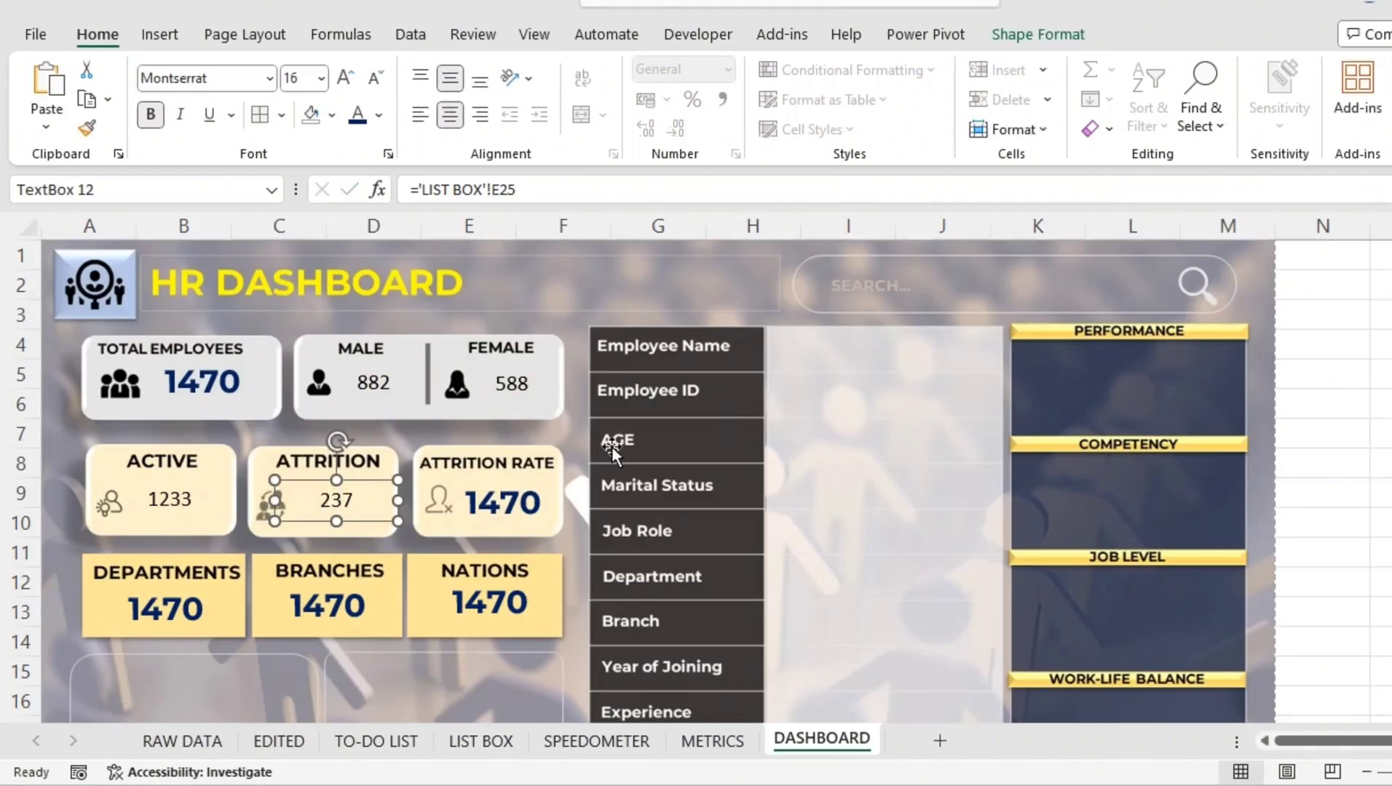
# Link the ATTRITION RATE card's text box to the calculated rate with ='LIST BOX'!E27.
pyautogui.click(474, 490)
pyautogui.moveTo(545, 191); pyautogui.dragTo(415, 190)
pyautogui.press('BackSpace')
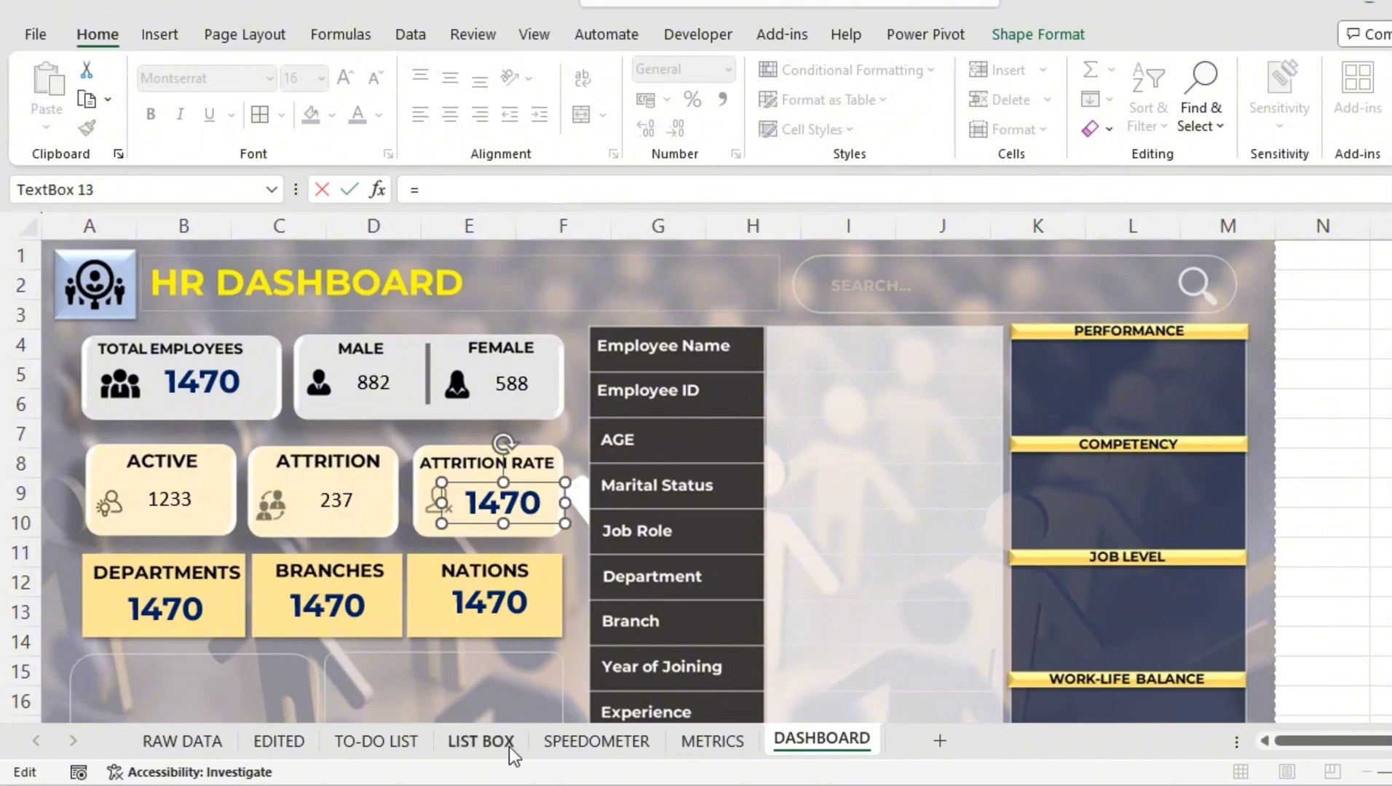
pyautogui.click(509, 747)
pyautogui.click(730, 488)
pyautogui.press('Return')
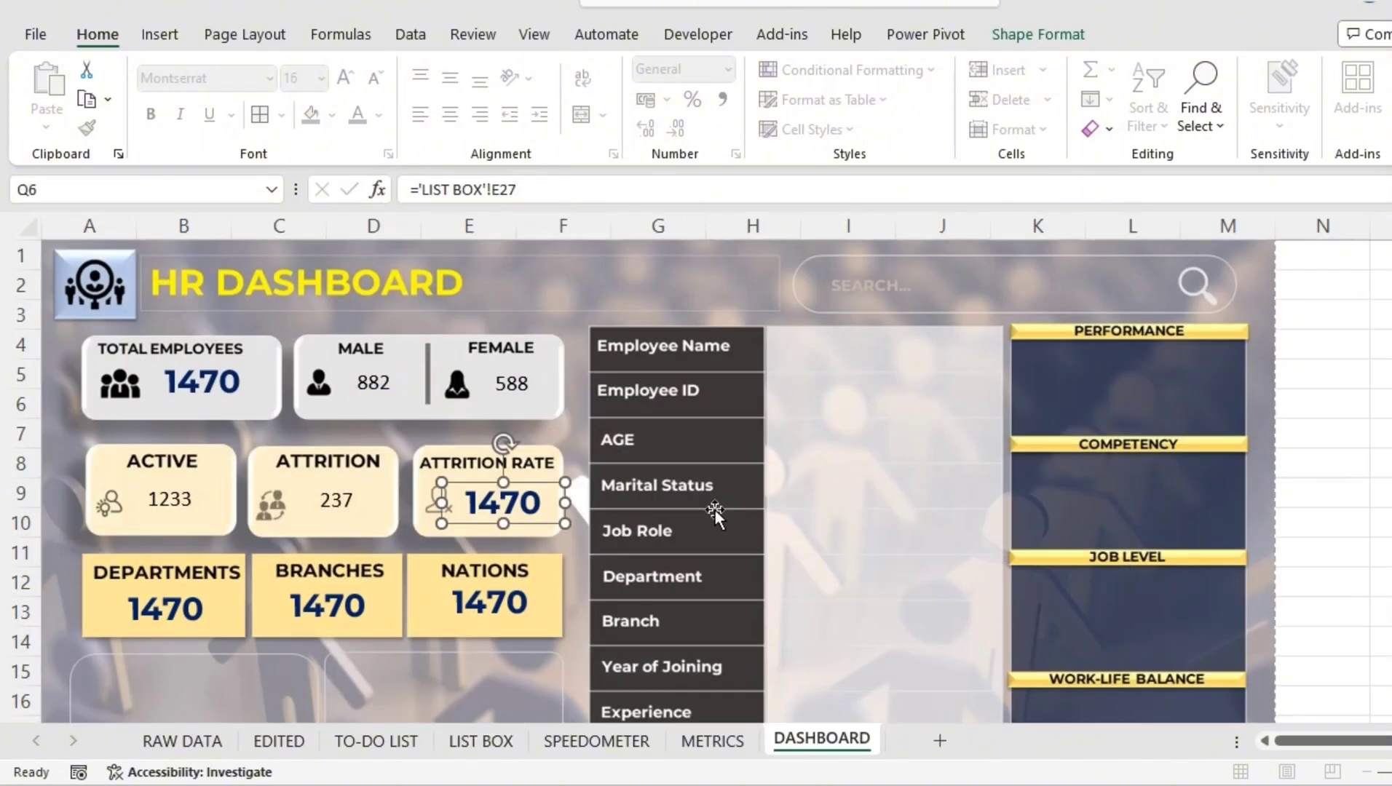
# Link the DEPARTMENTS card's text box to the total departments value with ='LIST BOX'!E28.
pyautogui.click(203, 612)
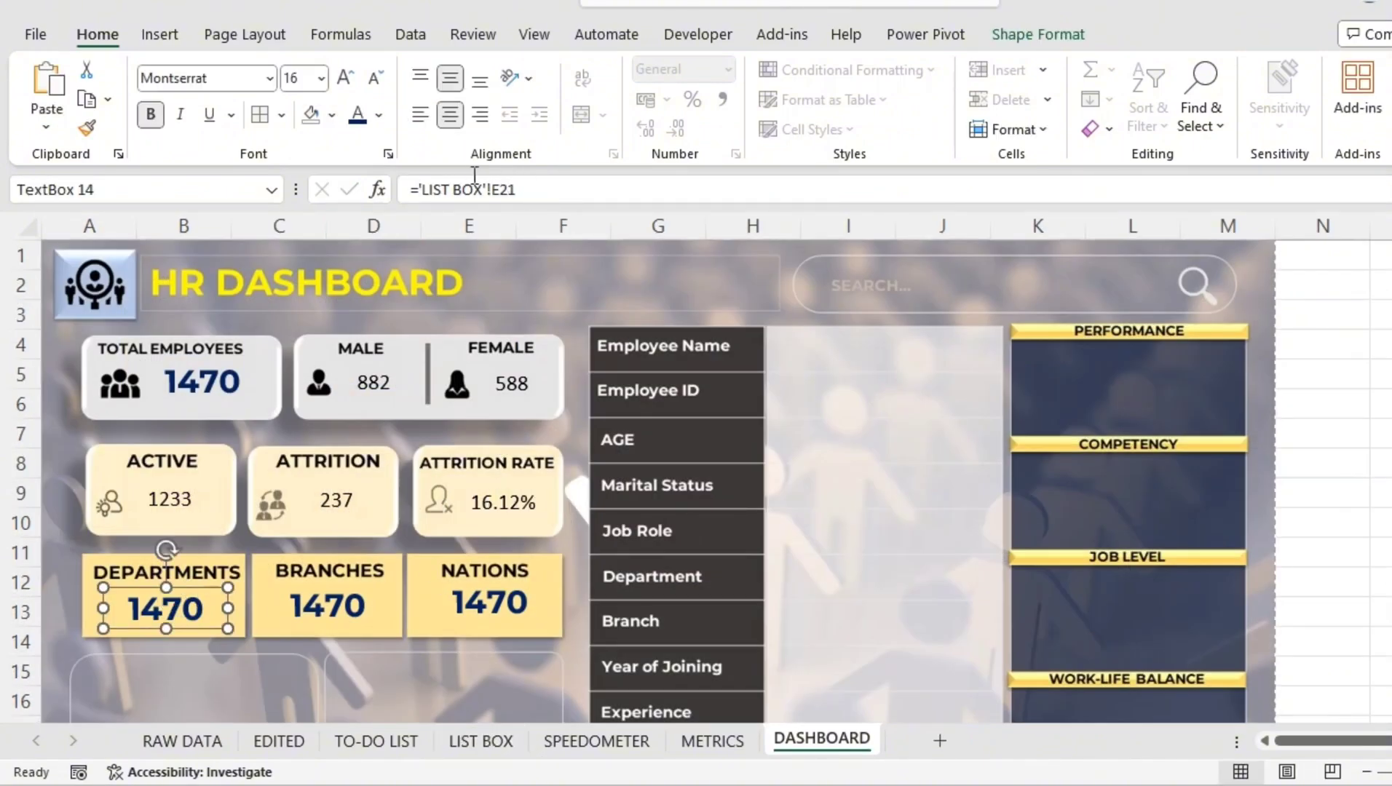
pyautogui.moveTo(515, 189); pyautogui.dragTo(430, 188)
pyautogui.press('BackSpace')
pyautogui.press('BackSpace')
pyautogui.press('BackSpace')
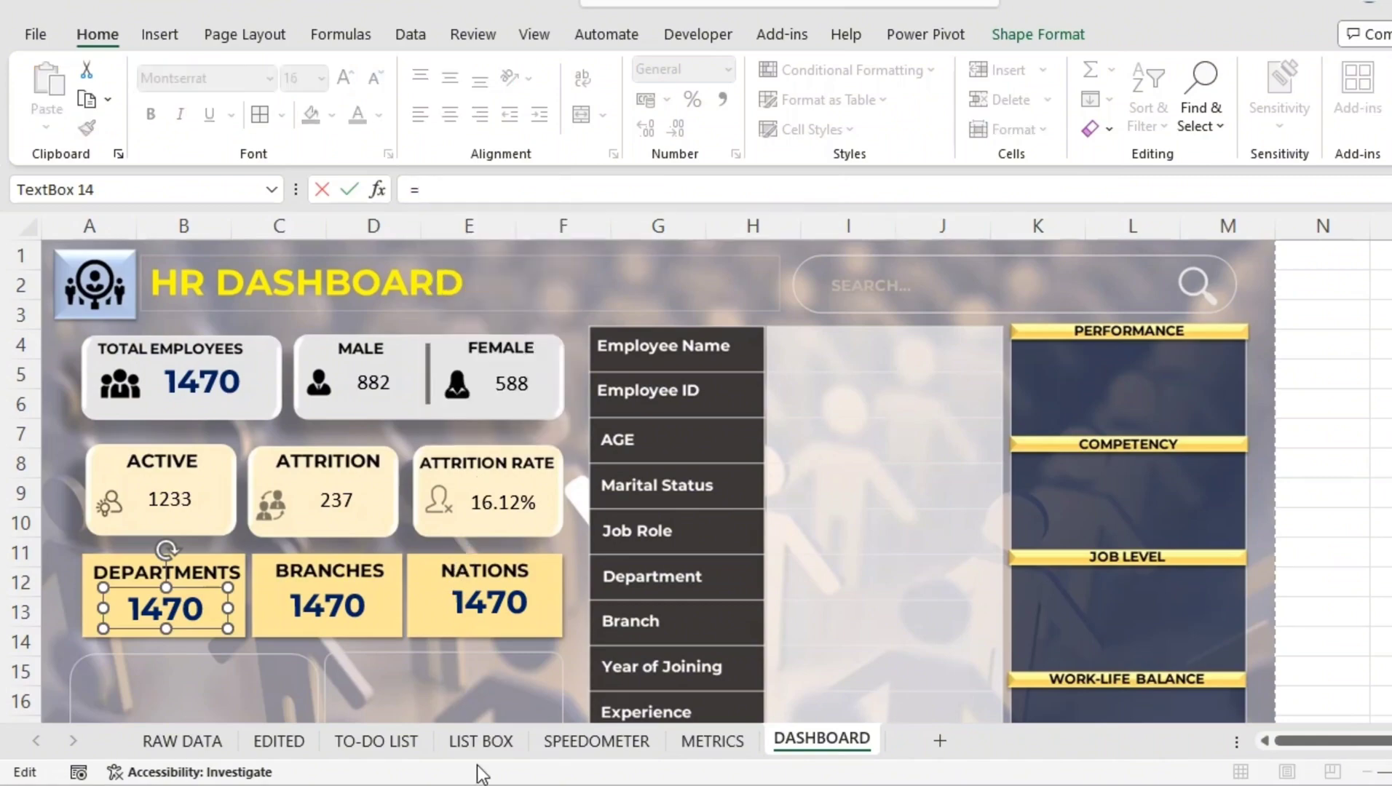
pyautogui.click(507, 750)
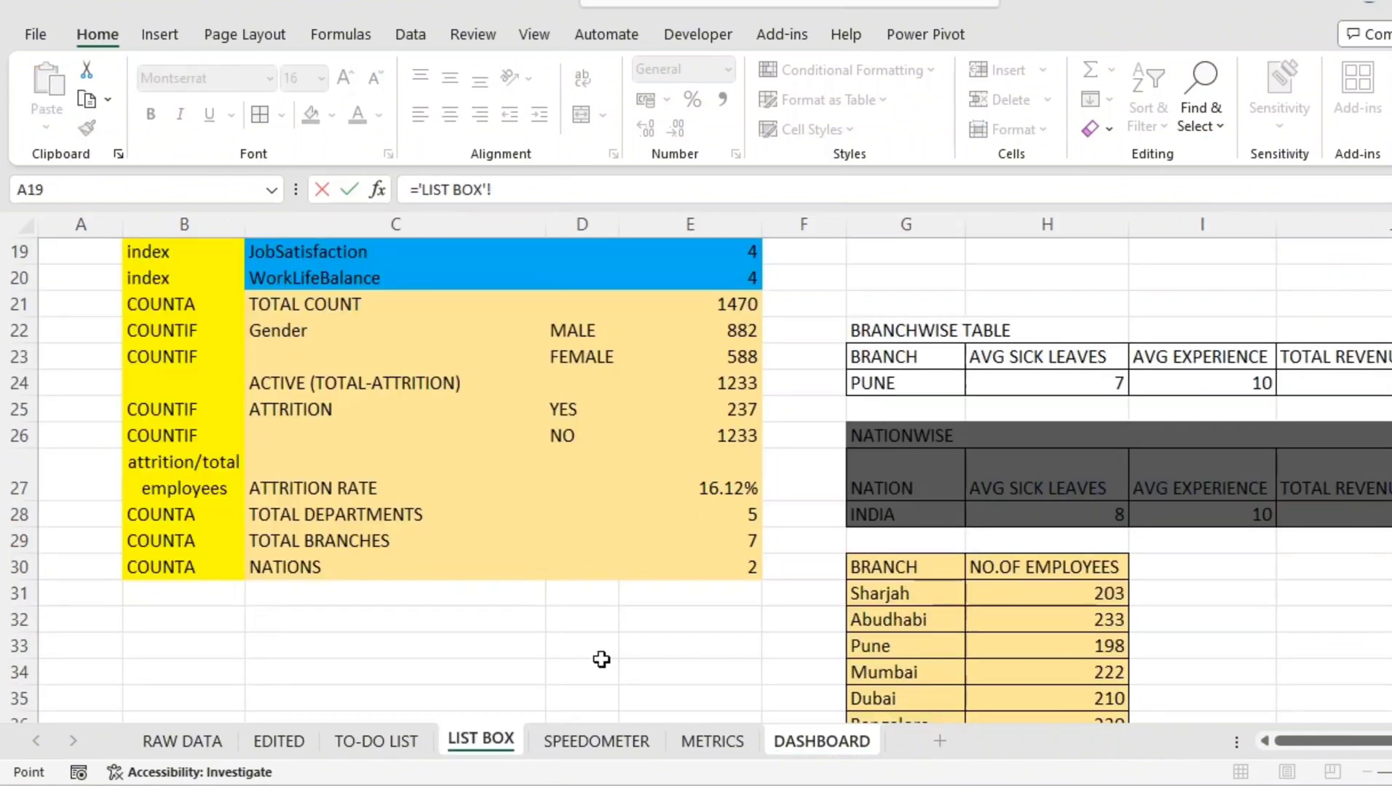
pyautogui.click(712, 519)
pyautogui.press('Return')
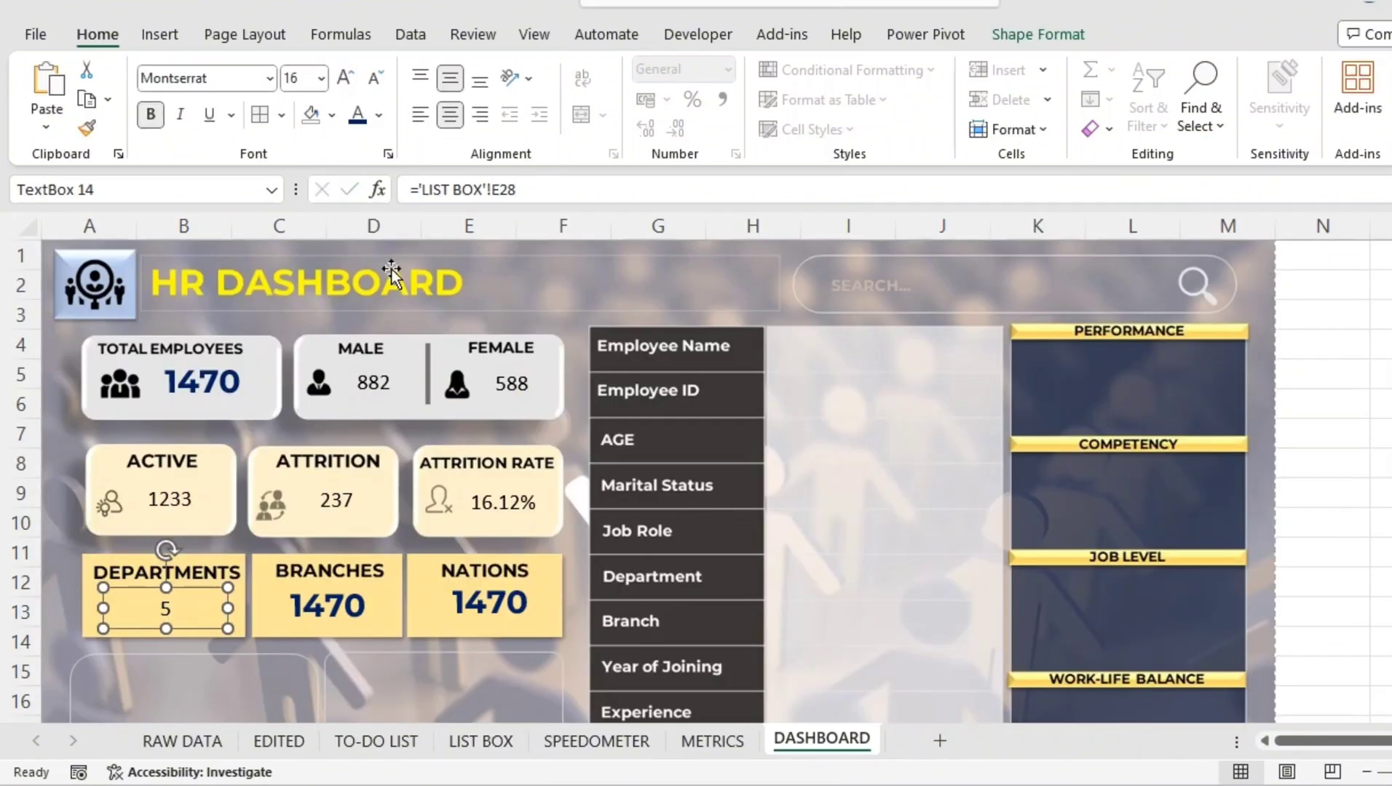
# Link the BRANCHES card's text box to the total branches value with ='LIST BOX'!E29.
pyautogui.click(274, 604)
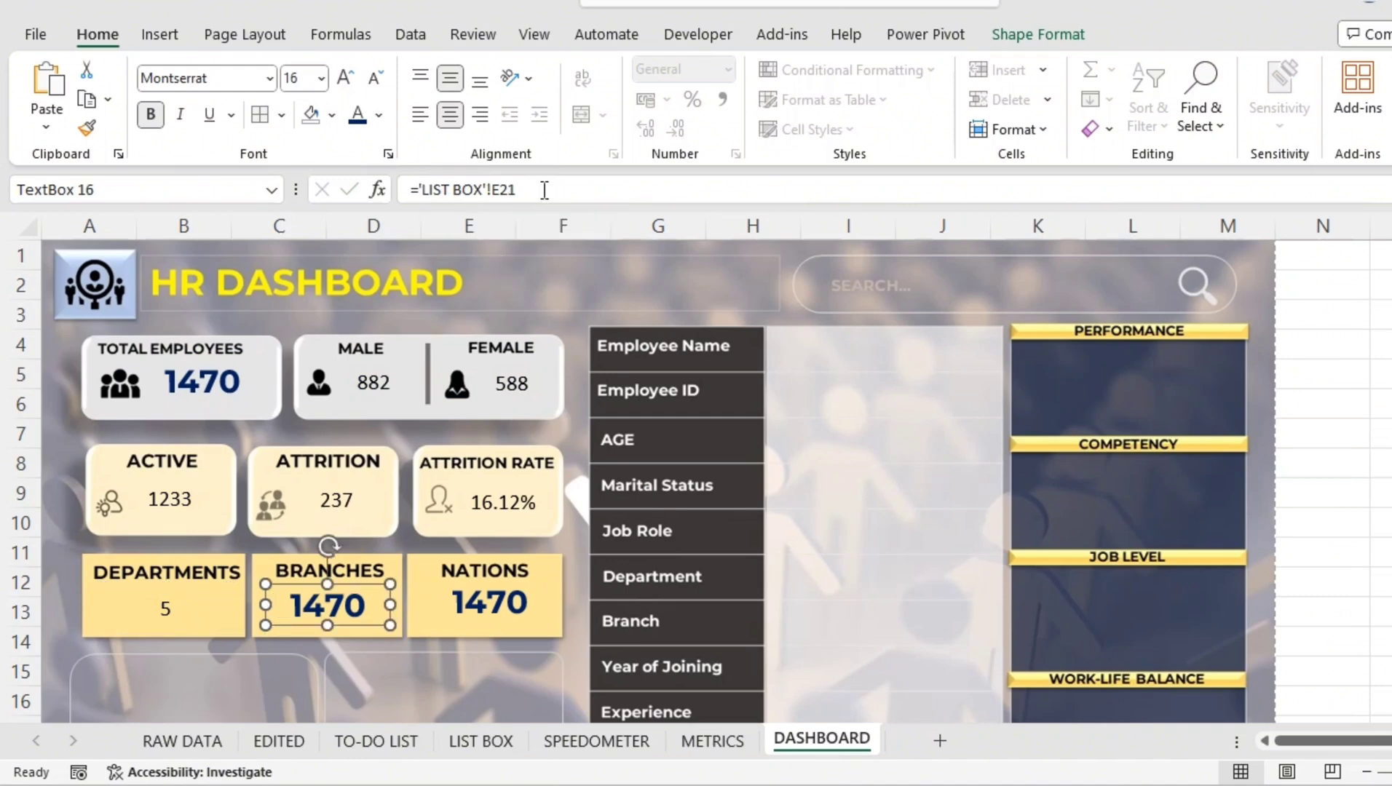
pyautogui.moveTo(545, 189); pyautogui.dragTo(420, 189)
pyautogui.press('BackSpace')
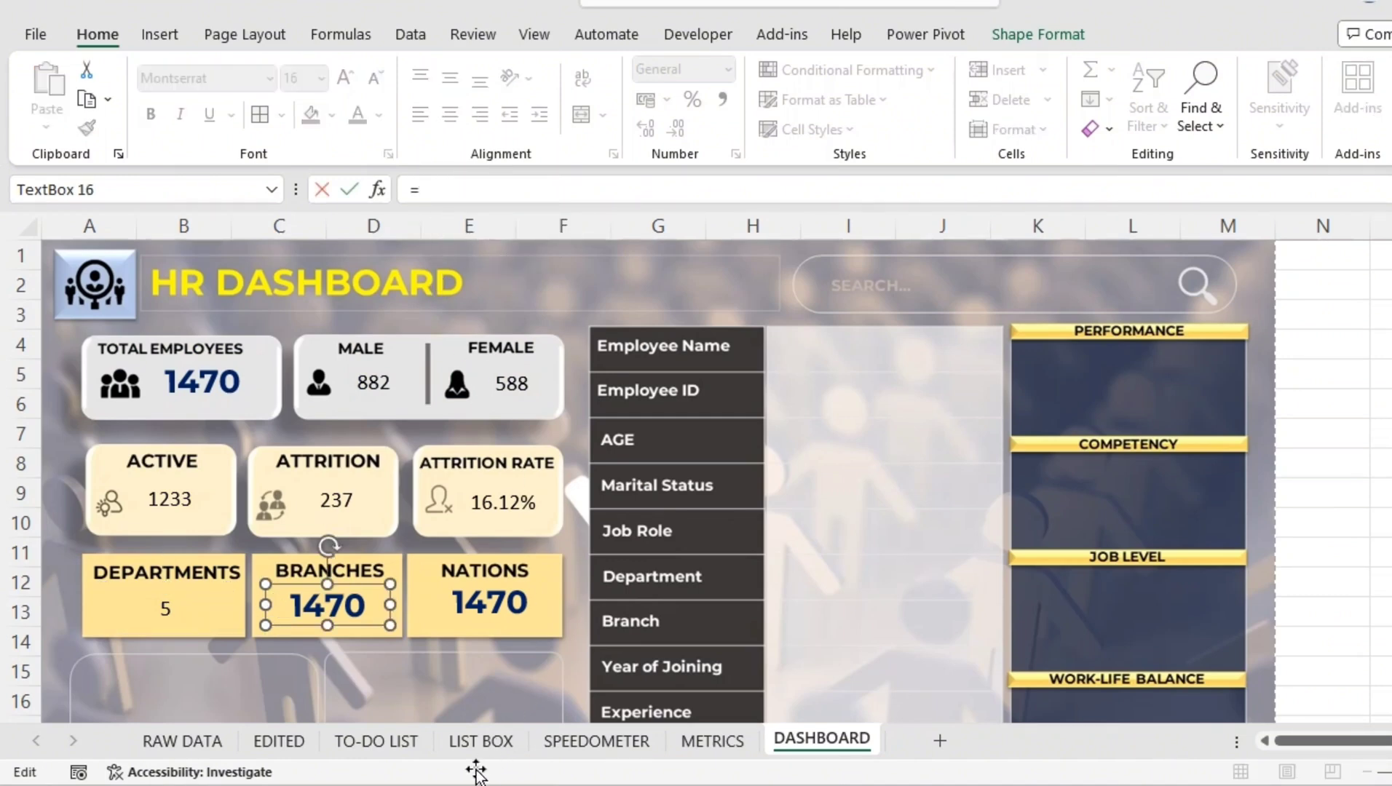
pyautogui.click(480, 746)
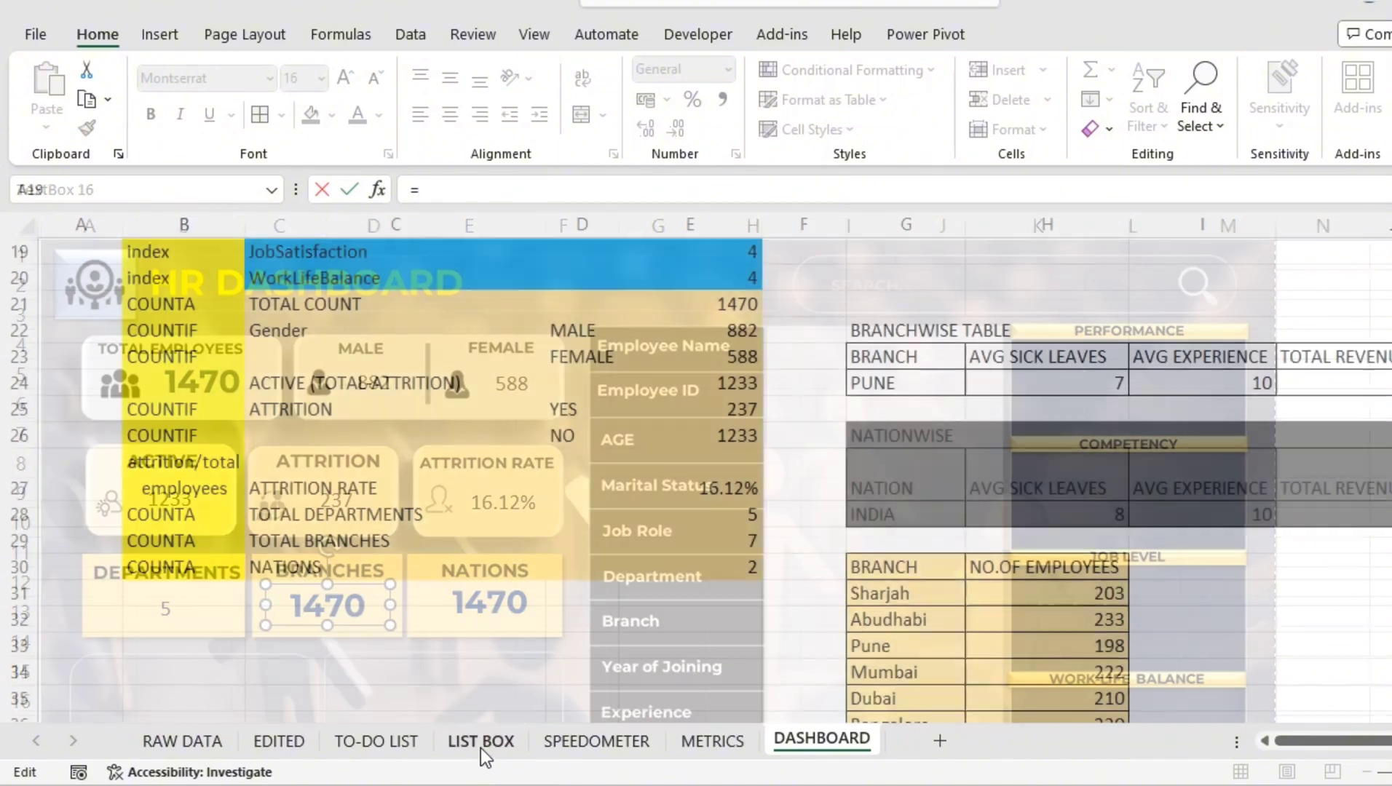
pyautogui.click(718, 545)
pyautogui.press('BackSpace')
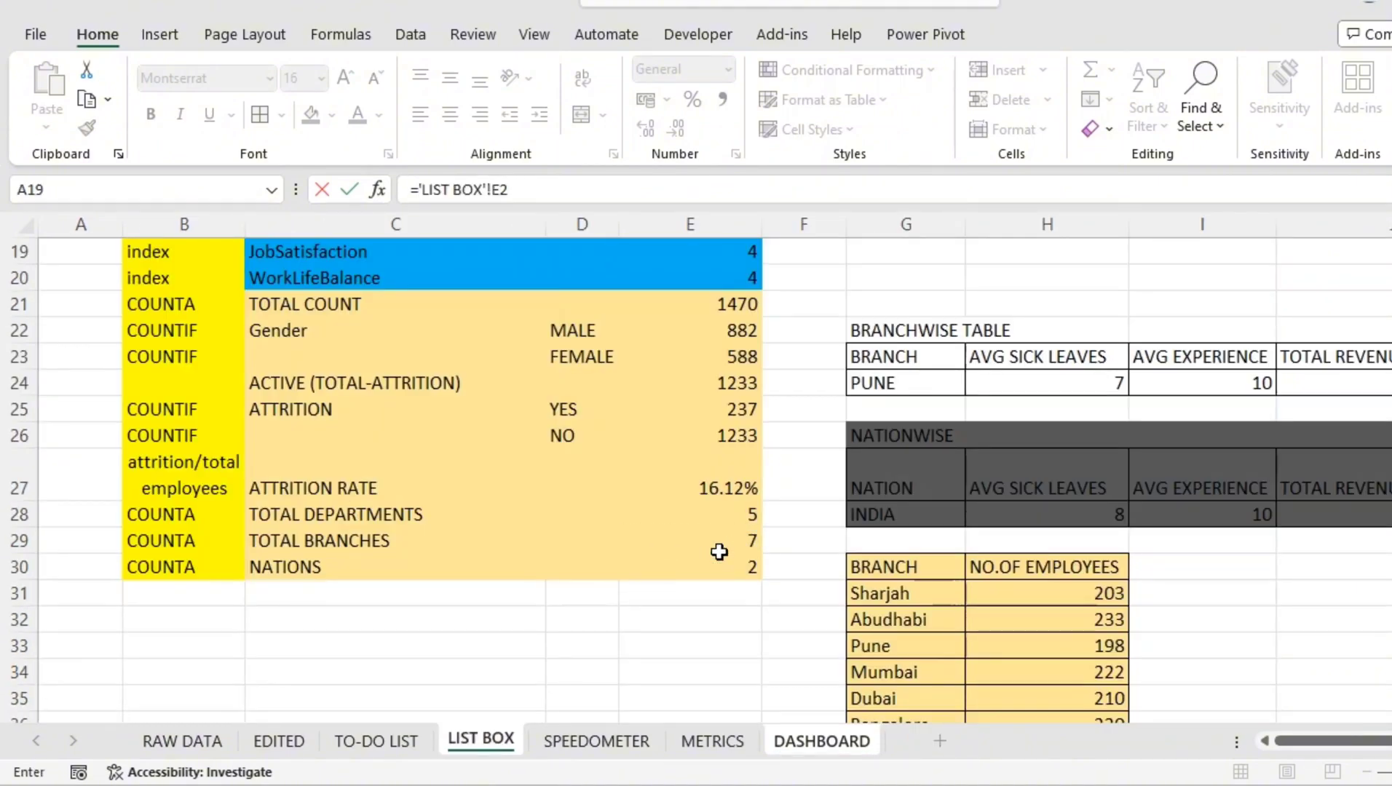
pyautogui.write('1')
pyautogui.press('Return')
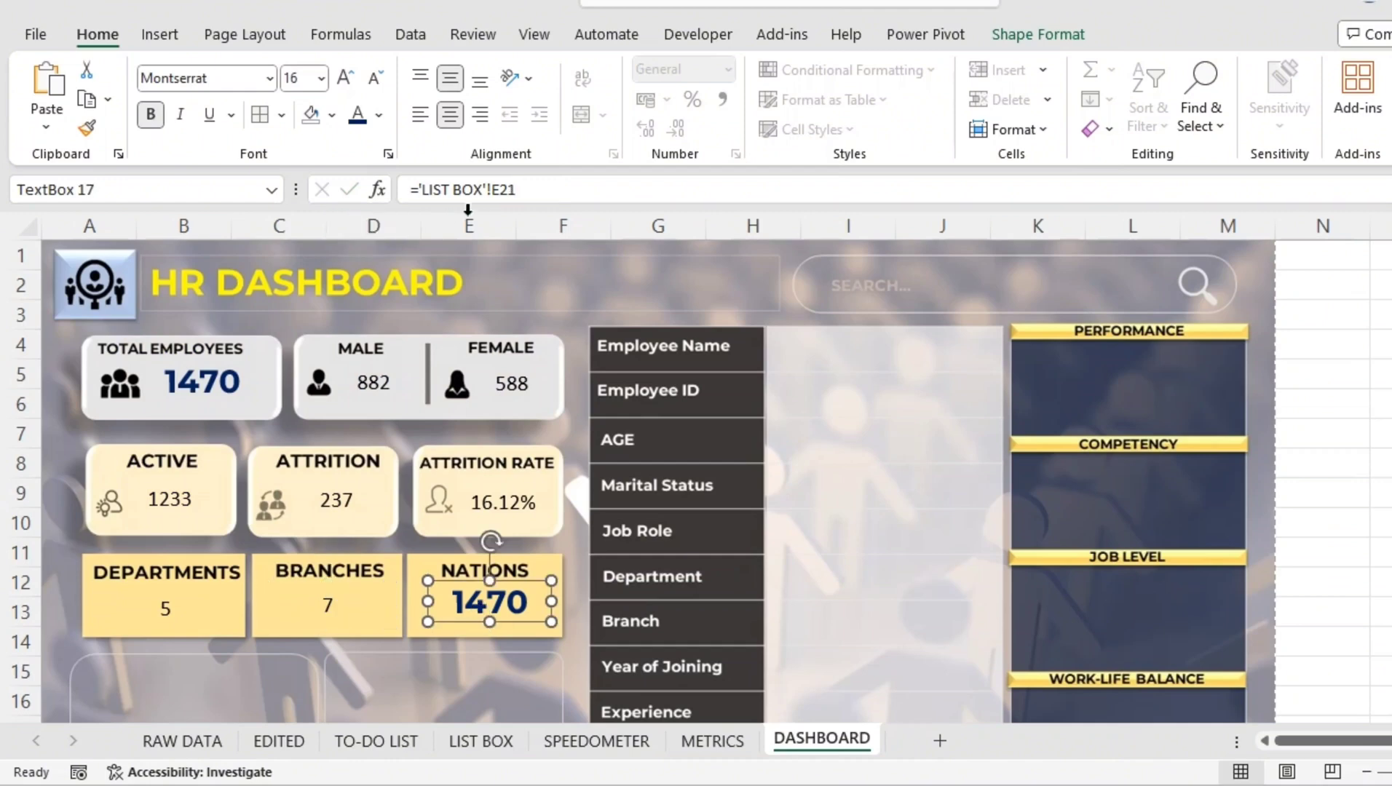
# Link the NATIONS card's text box to the nations value with ='LIST BOX'!E30.
pyautogui.moveTo(527, 190); pyautogui.dragTo(433, 205)
pyautogui.press('BackSpace')
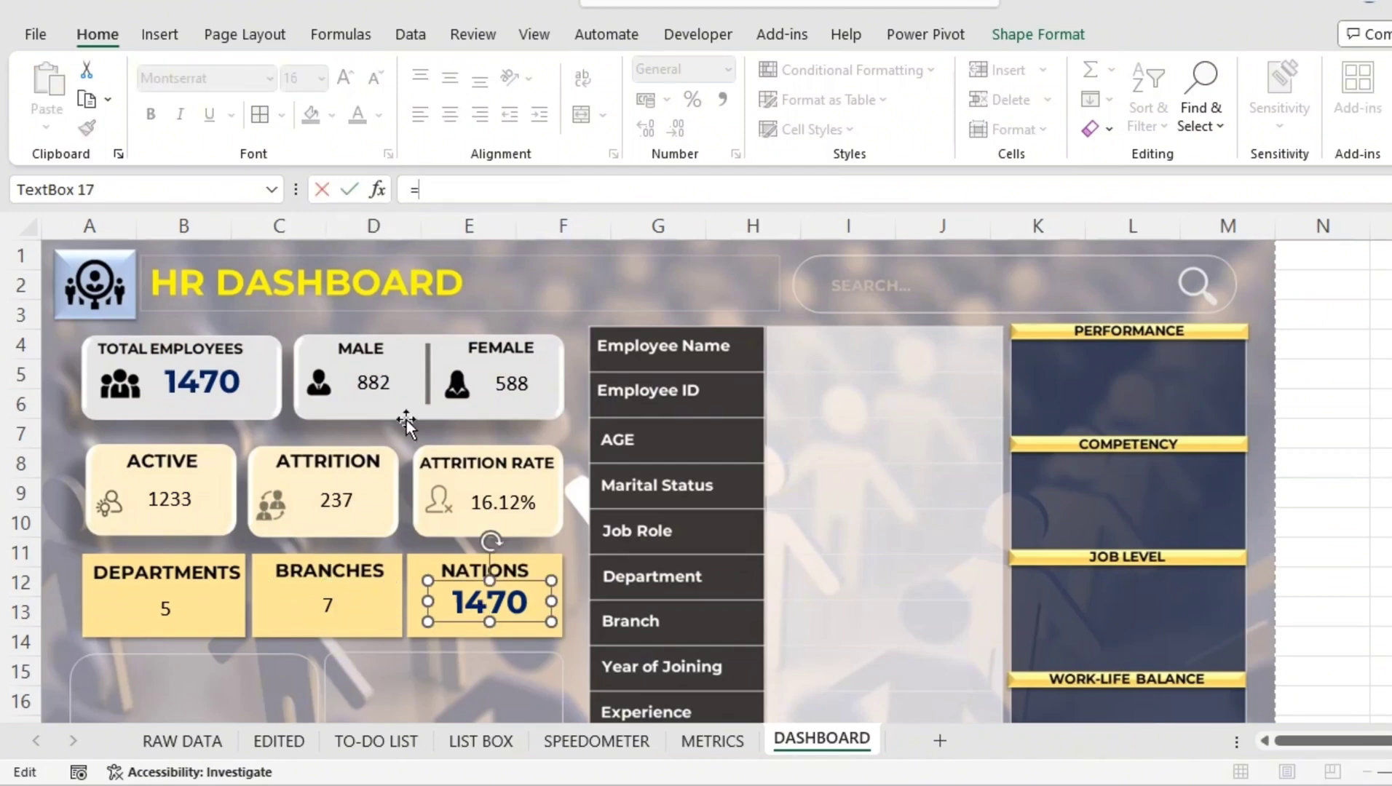
pyautogui.click(513, 749)
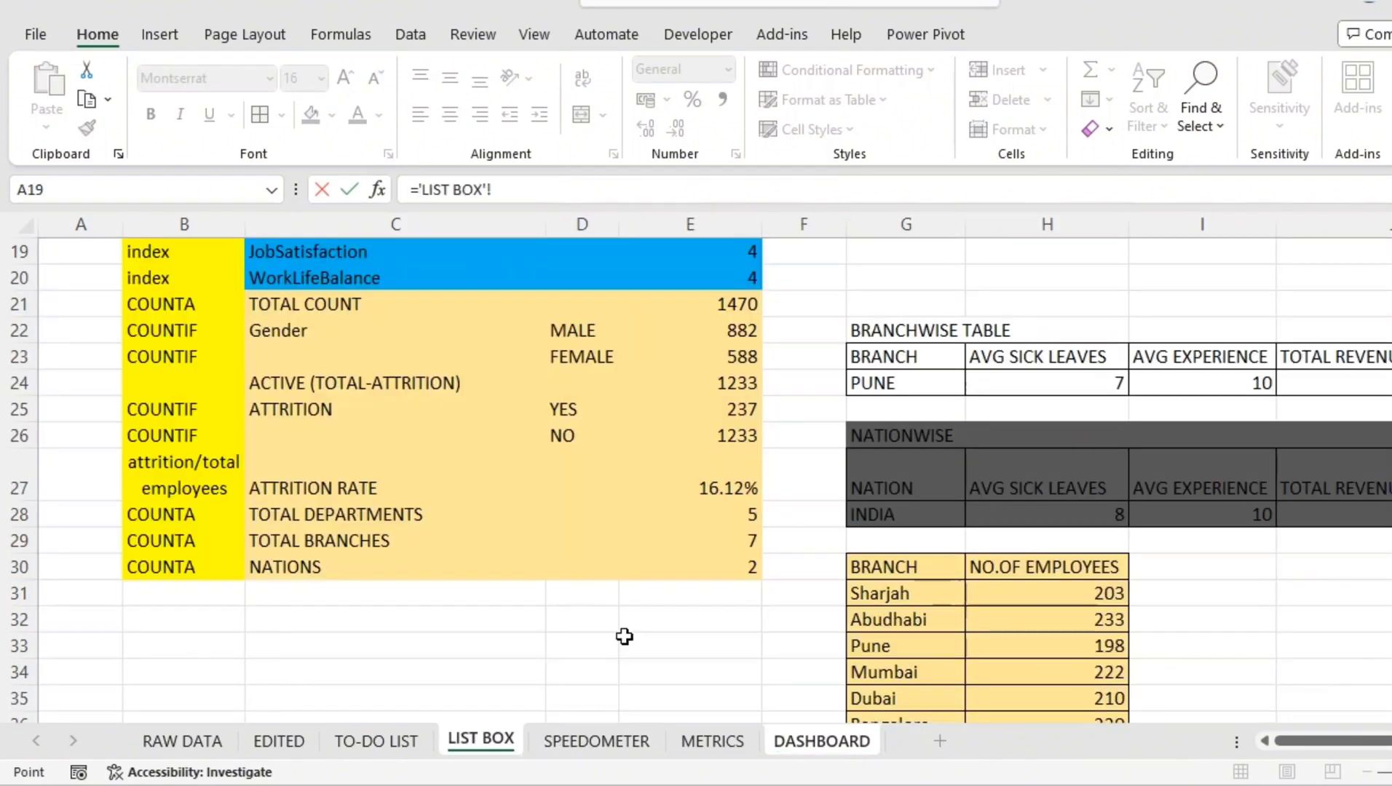
pyautogui.click(715, 568)
pyautogui.press('Return')
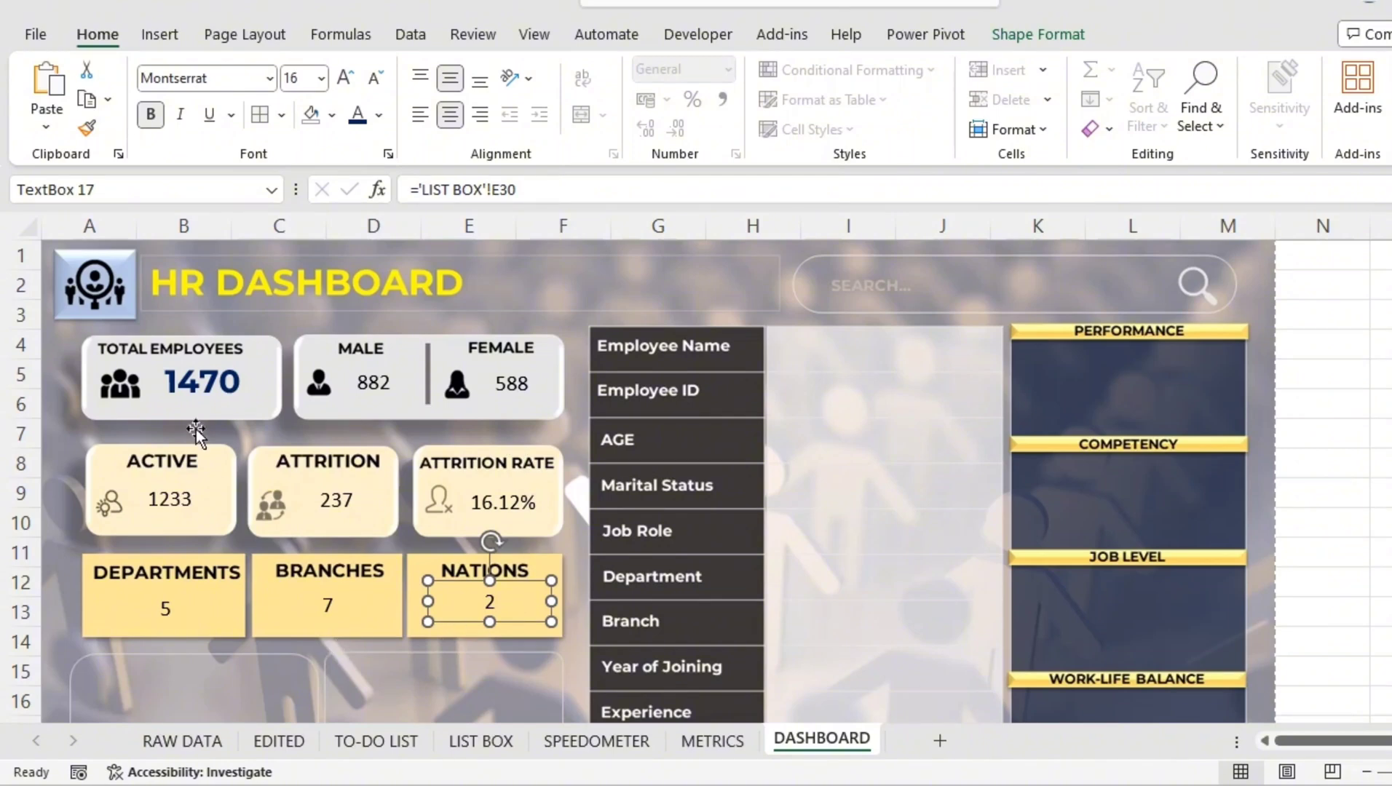
# Copy the TOTAL EMPLOYEES number's formatting onto the MALE and FEMALE numbers with Format Painter.
pyautogui.click(210, 405)
pyautogui.click(232, 371)
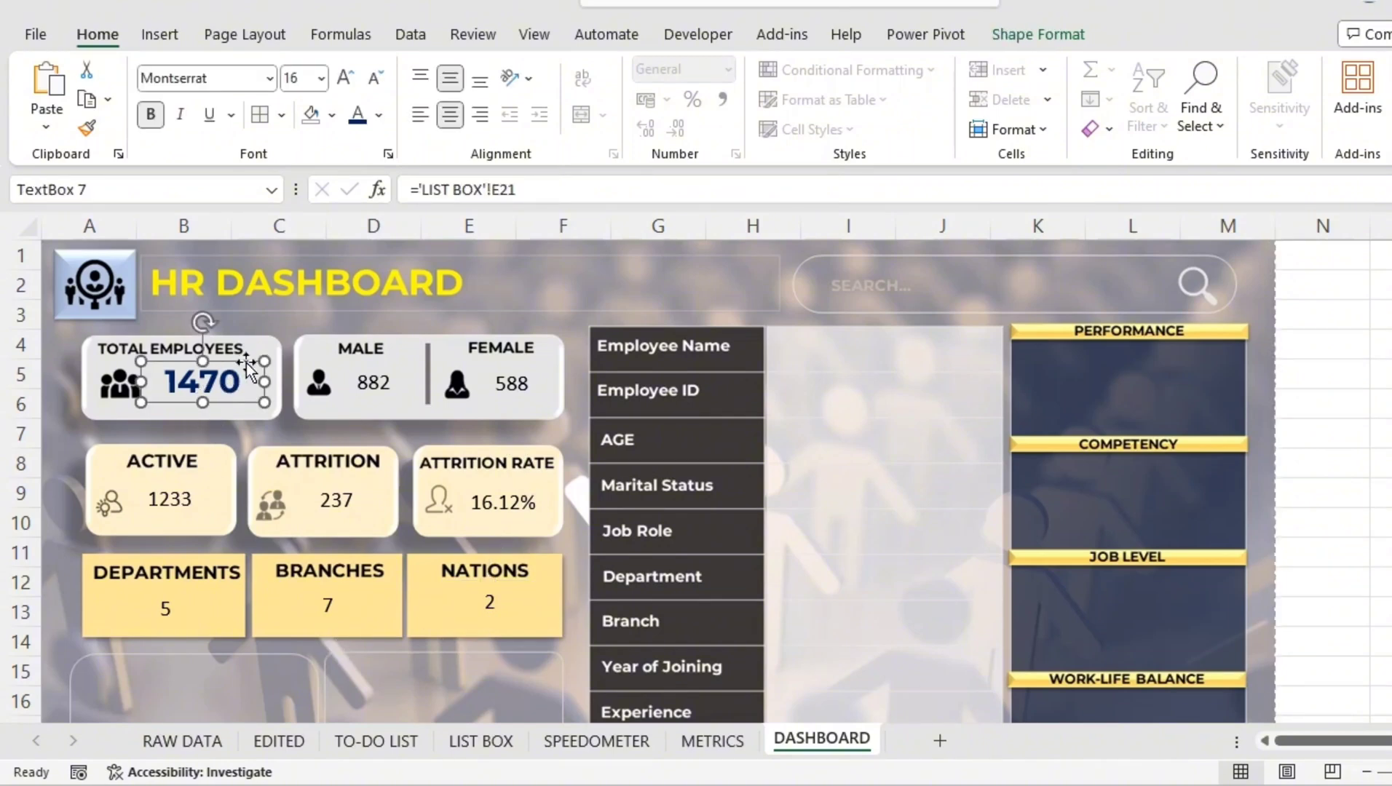
pyautogui.click(91, 125)
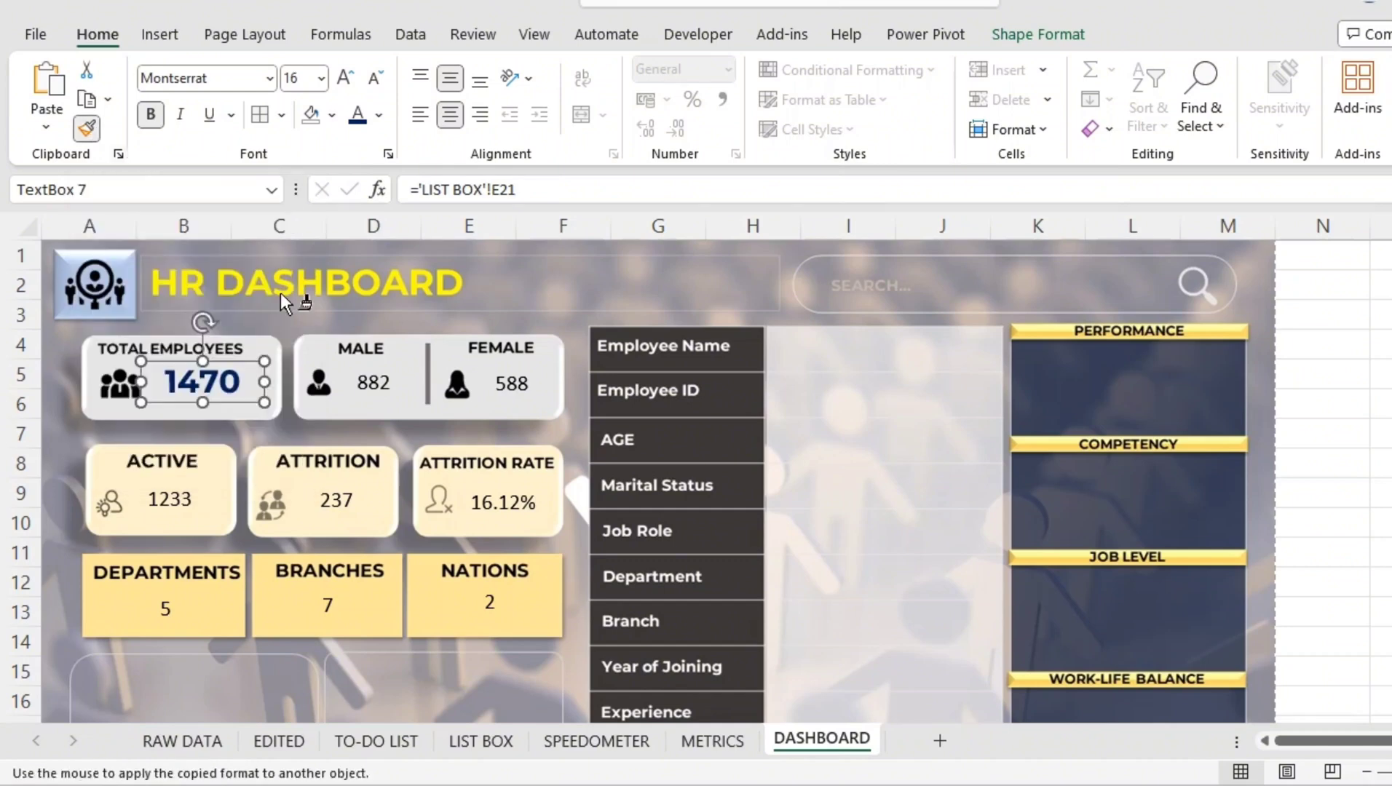
pyautogui.click(368, 381)
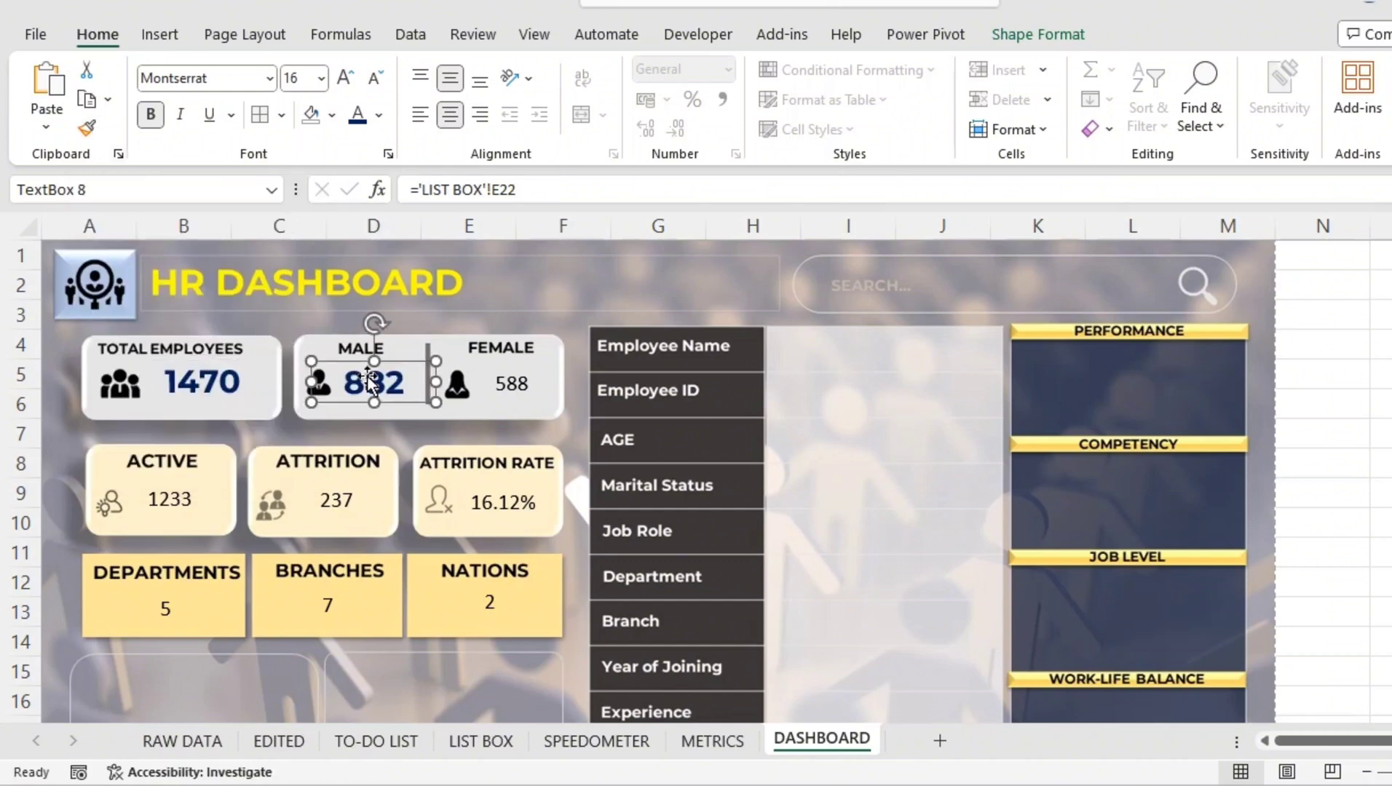
pyautogui.click(88, 130)
pyautogui.click(501, 375)
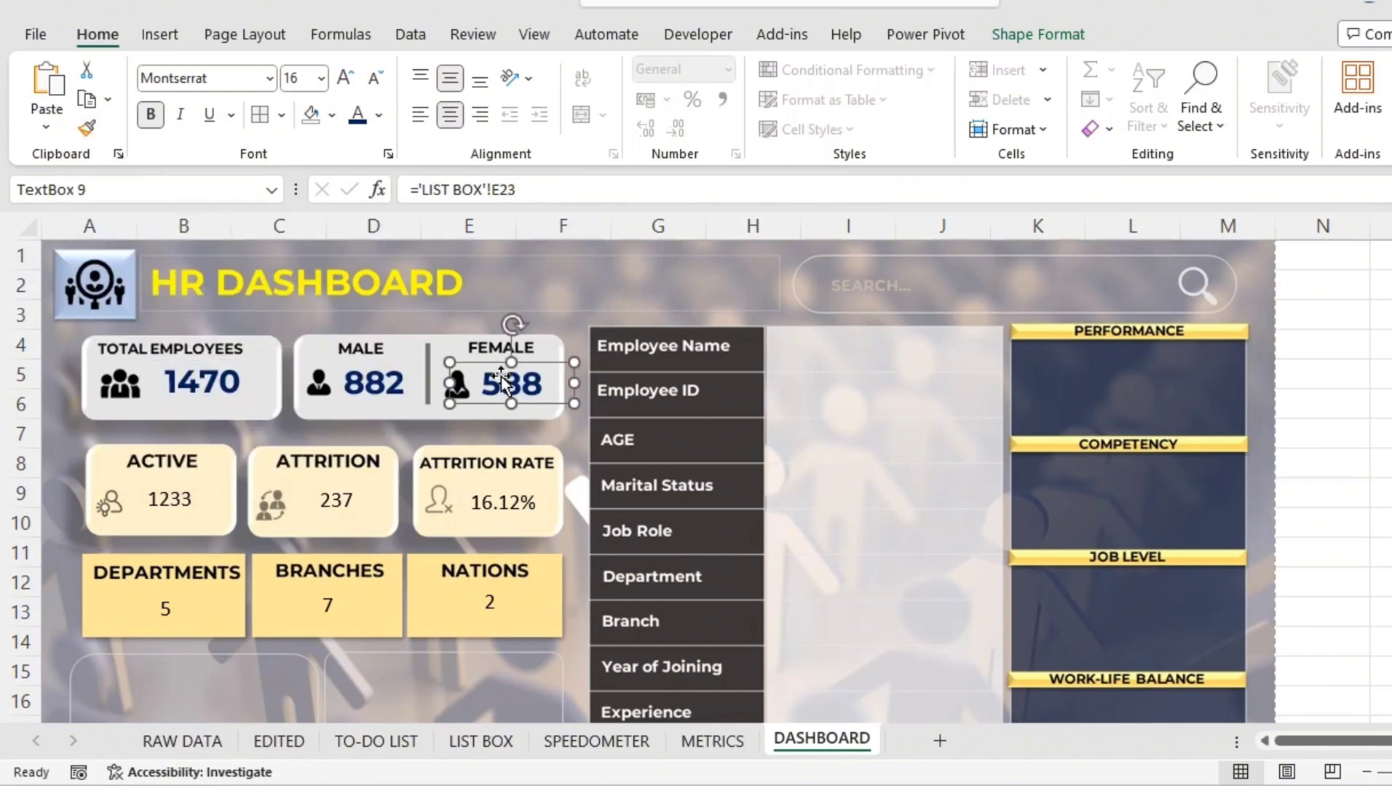
# Use Format Painter to carry the FEMALE number's formatting over to the ACTIVE, ATTRITION and ATTRITION RATE numbers.
pyautogui.click(87, 130)
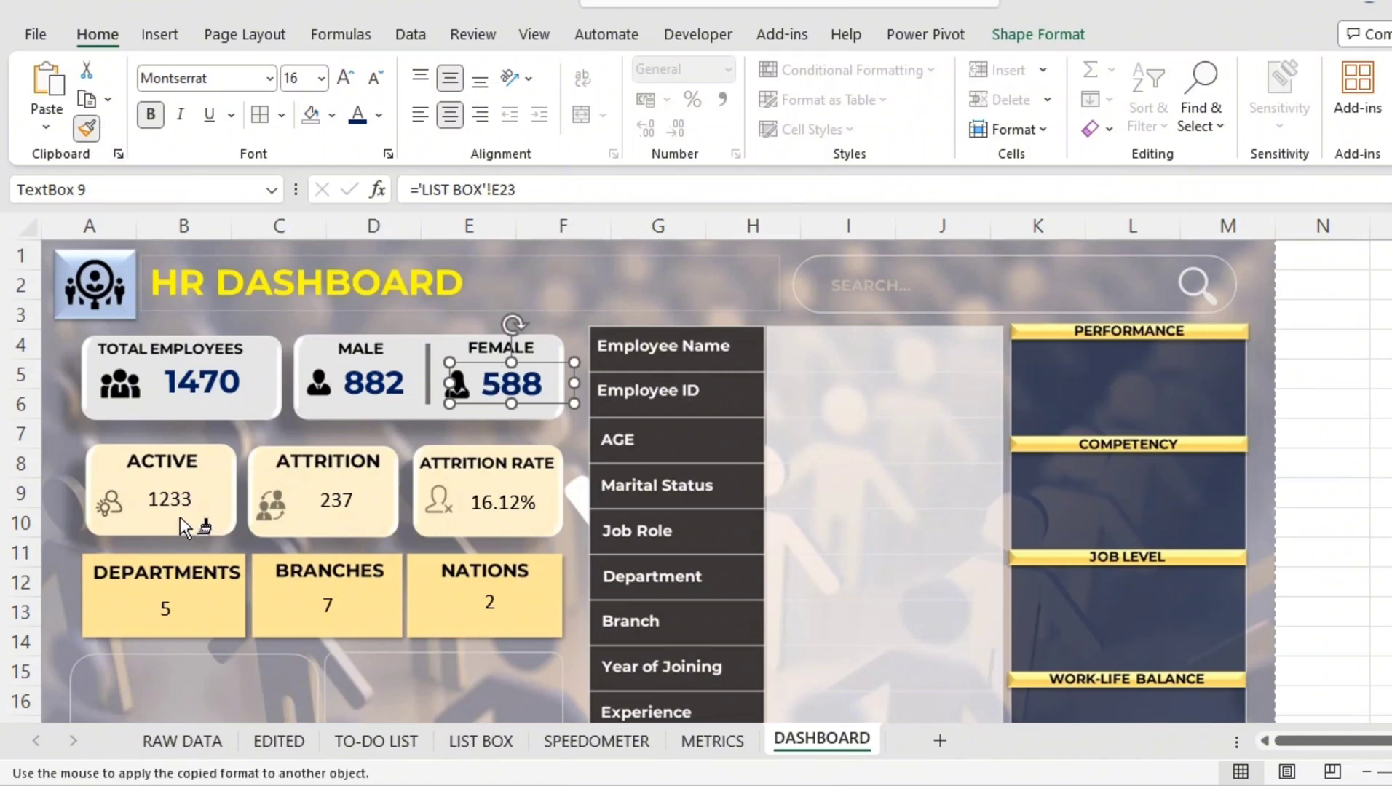
pyautogui.click(179, 510)
pyautogui.click(88, 130)
pyautogui.click(348, 504)
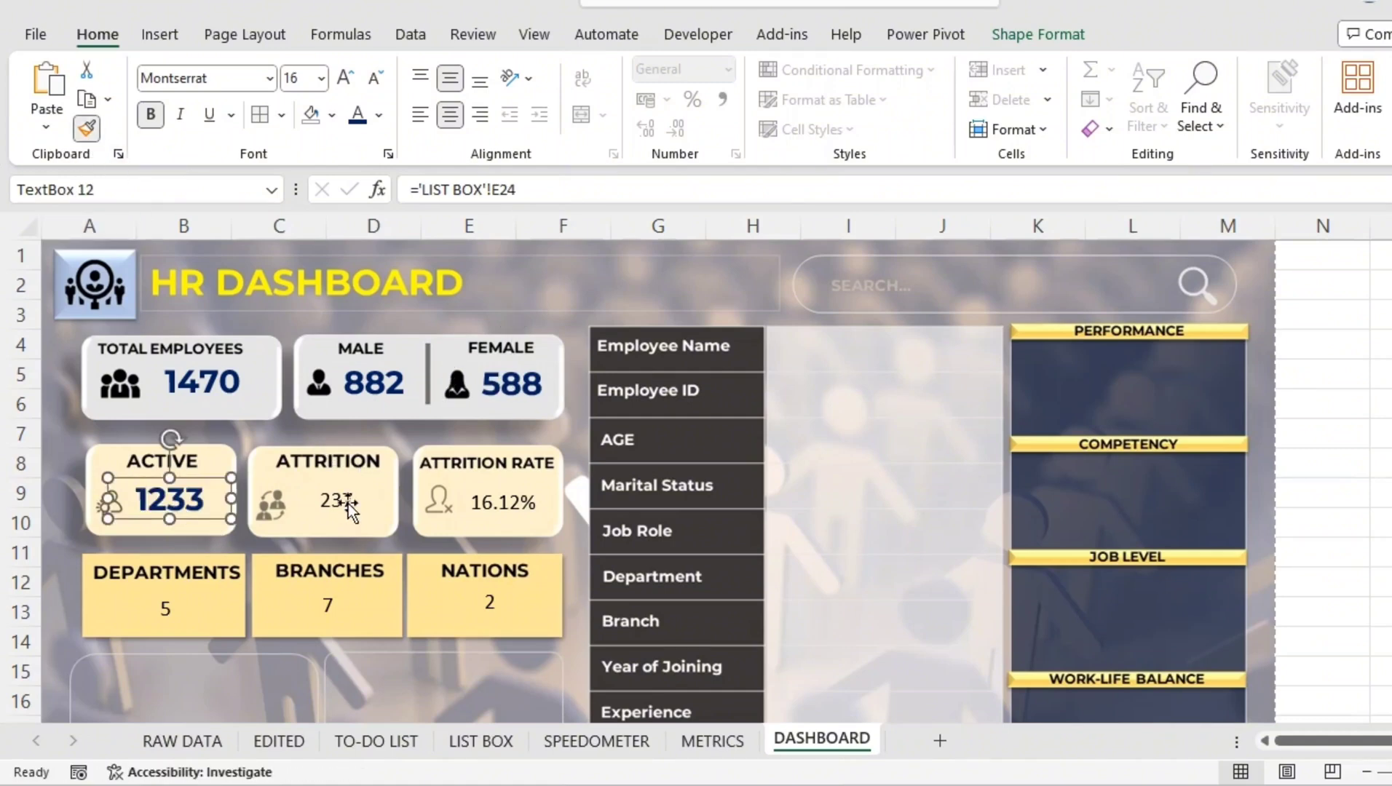
pyautogui.click(348, 503)
pyautogui.click(87, 130)
pyautogui.click(476, 505)
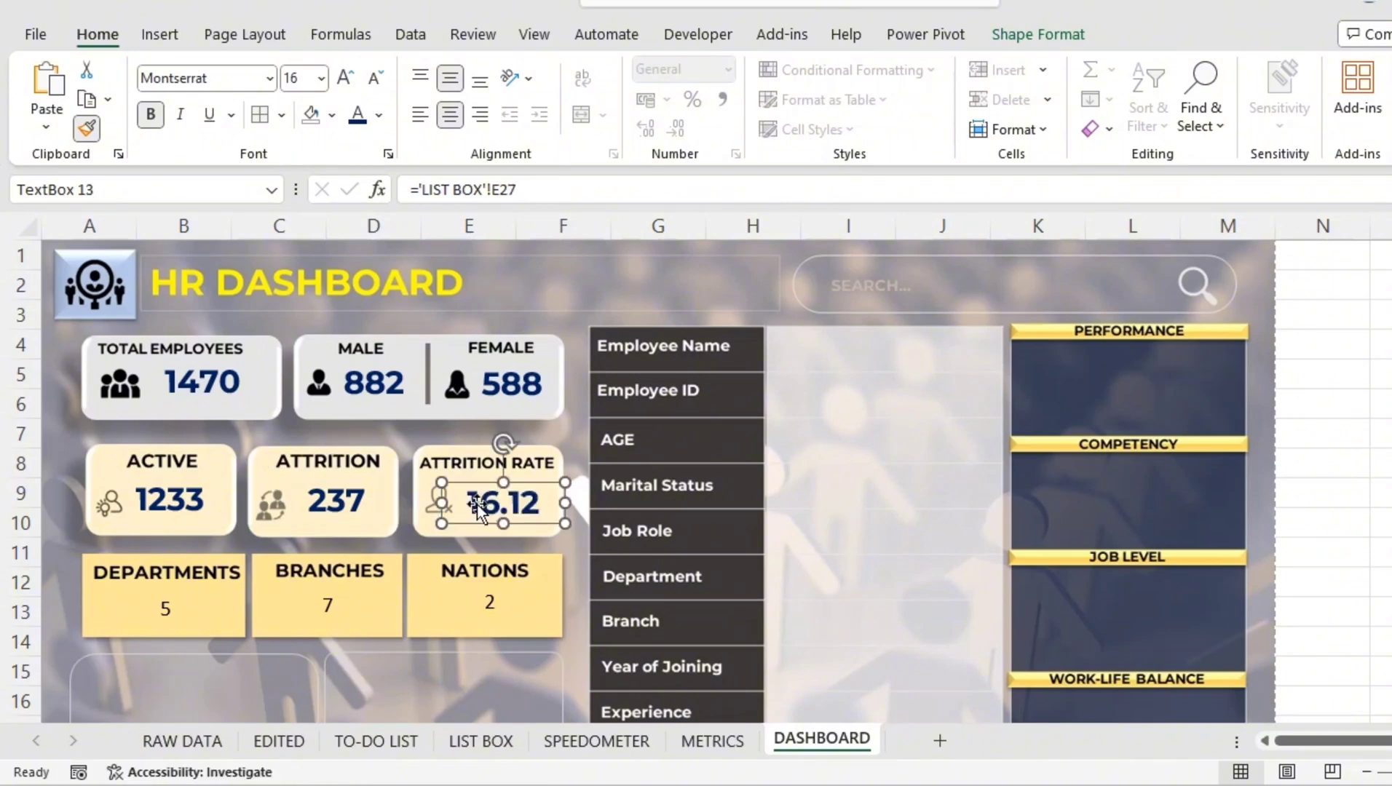
# Apply the ATTRITION RATE number's formatting to the DEPARTMENTS, BRANCHES and NATIONS numbers with Format Painter.
pyautogui.click(86, 129)
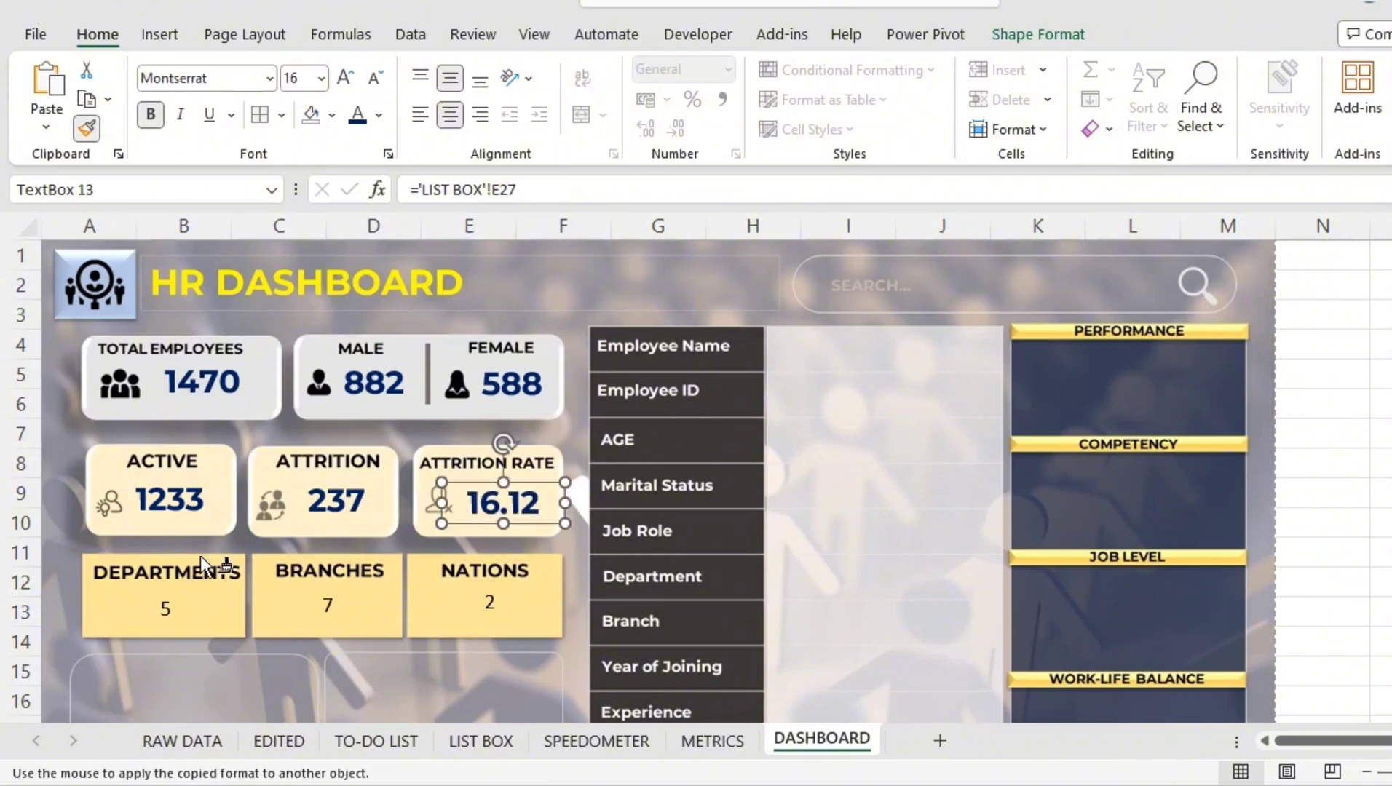
pyautogui.click(167, 613)
pyautogui.click(86, 128)
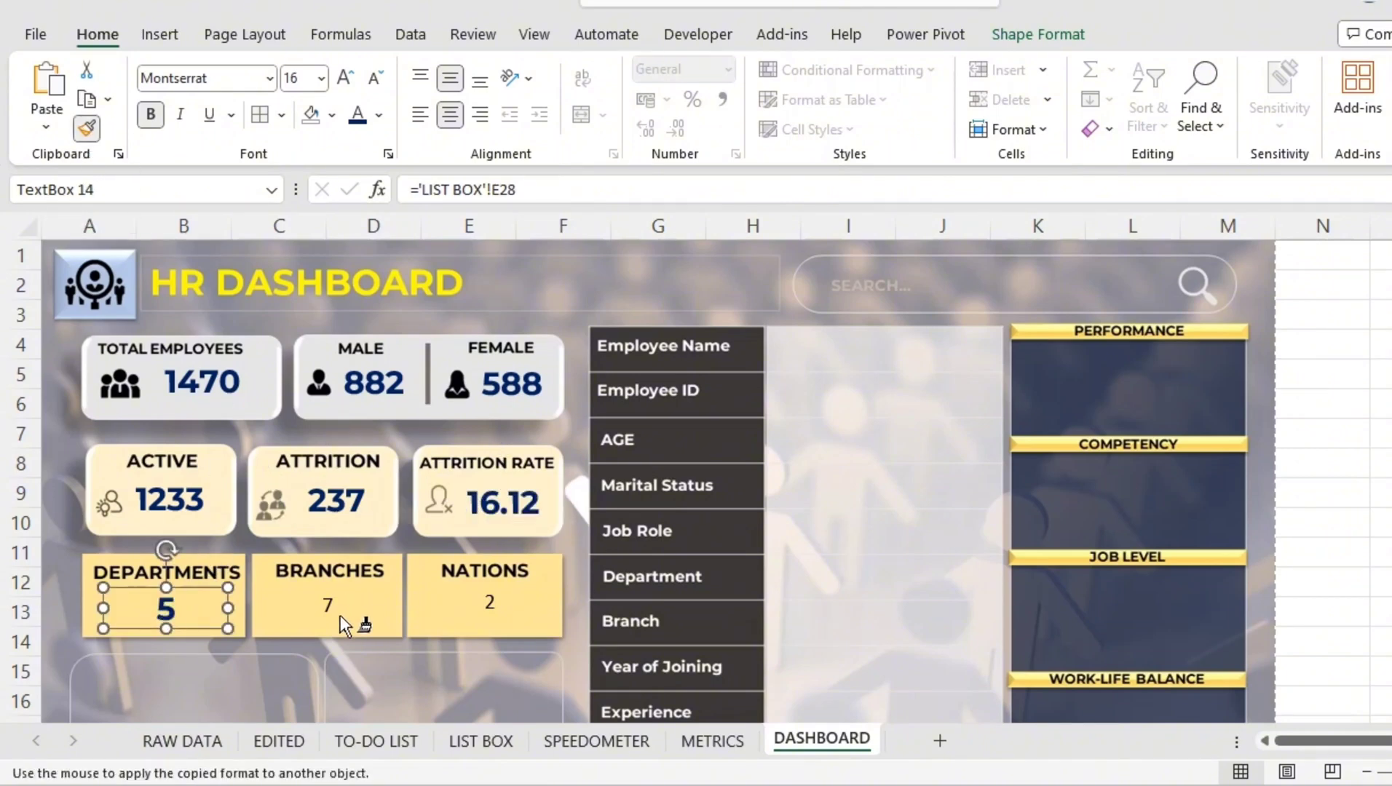
pyautogui.click(332, 610)
pyautogui.click(87, 128)
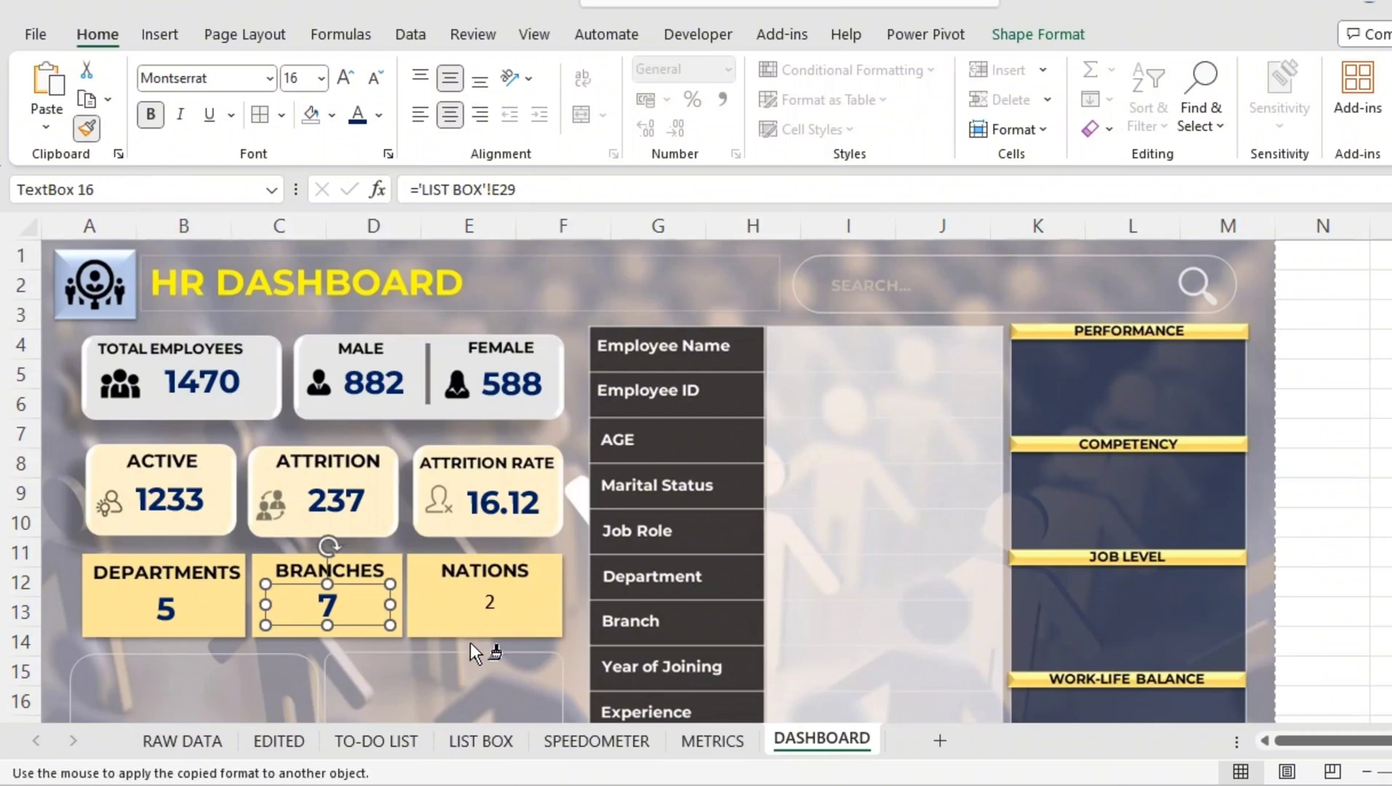
pyautogui.click(490, 604)
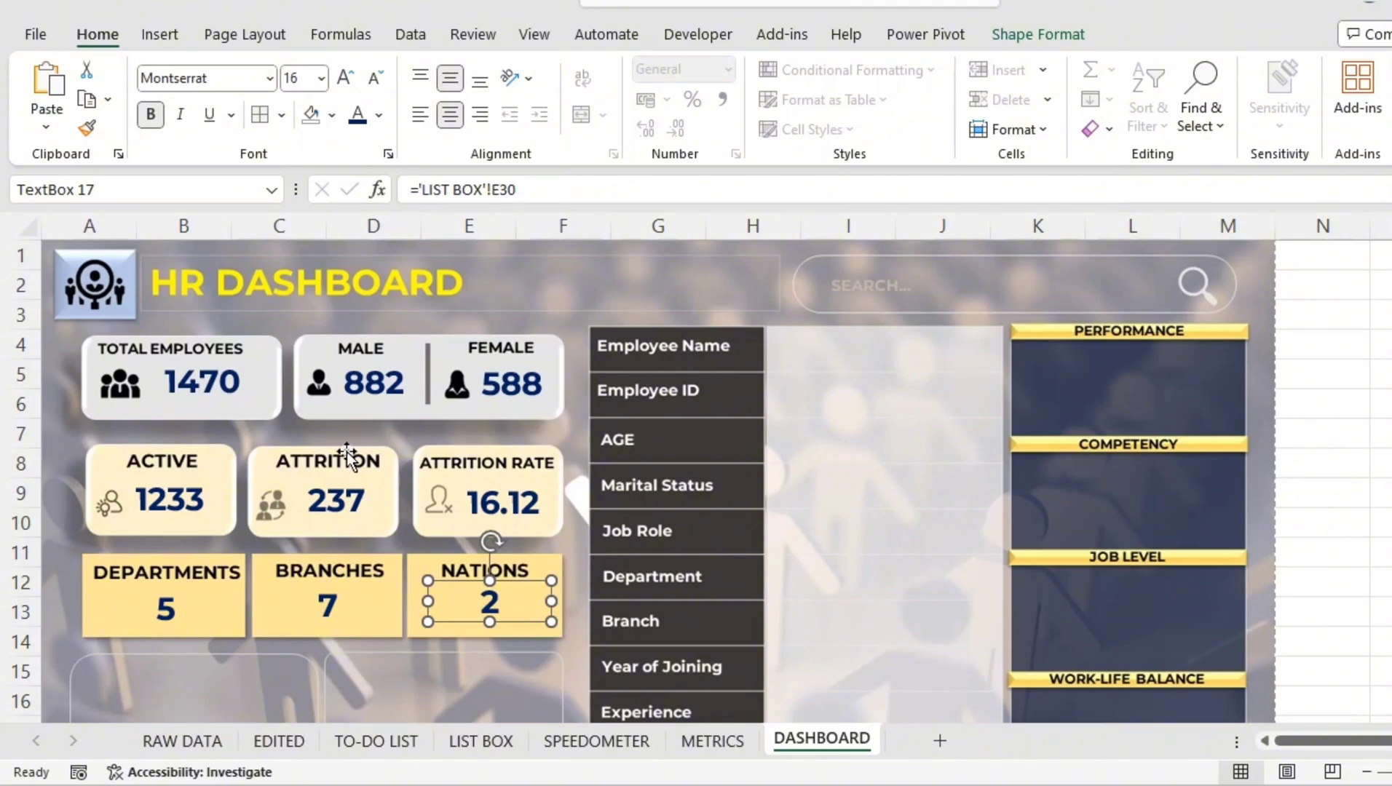
pyautogui.scroll(-1, 469, 427)
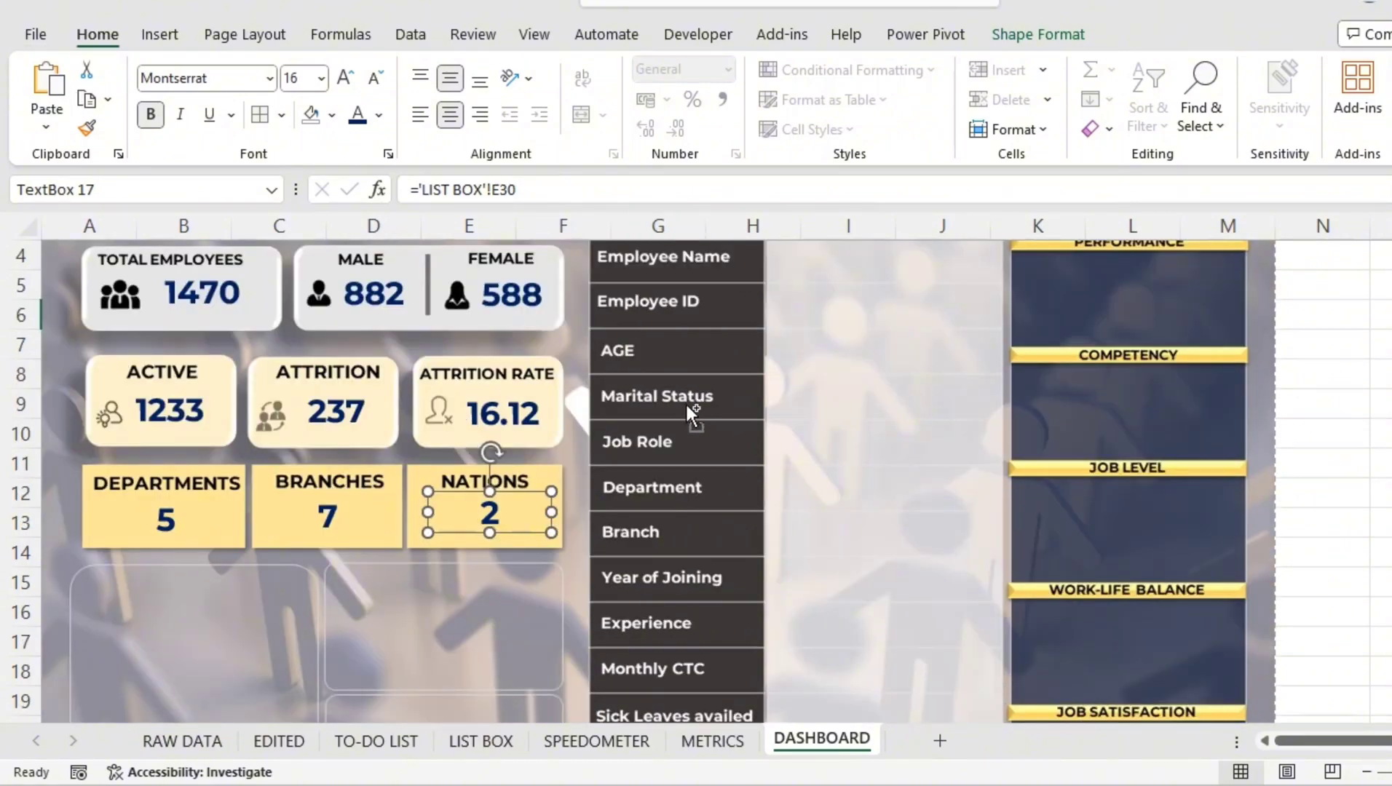
pyautogui.scroll(-1, 685, 403)
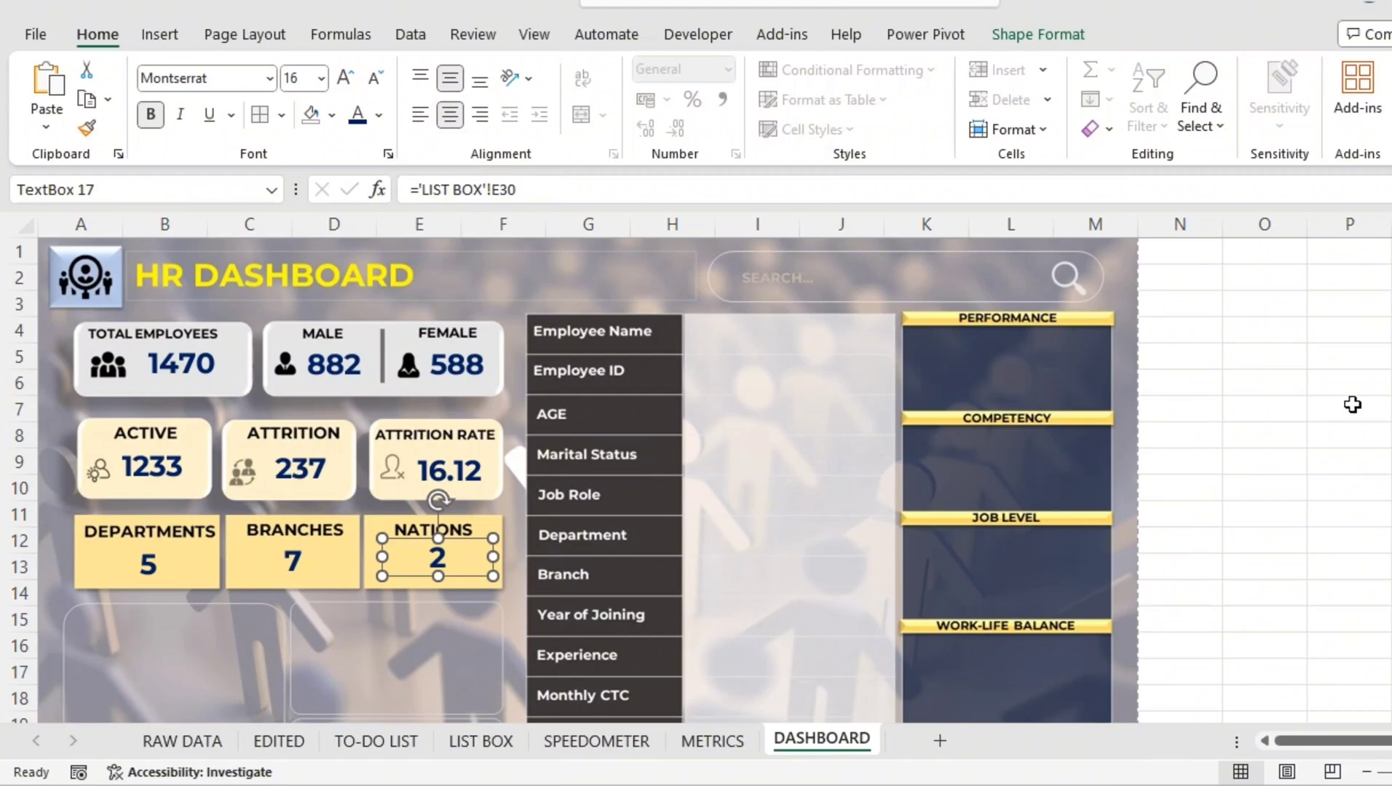
# Copy the branch-wise employee treemap chart from the LIST BOX sheet and paste it onto the DASHBOARD sheet.
pyautogui.click(1373, 397)
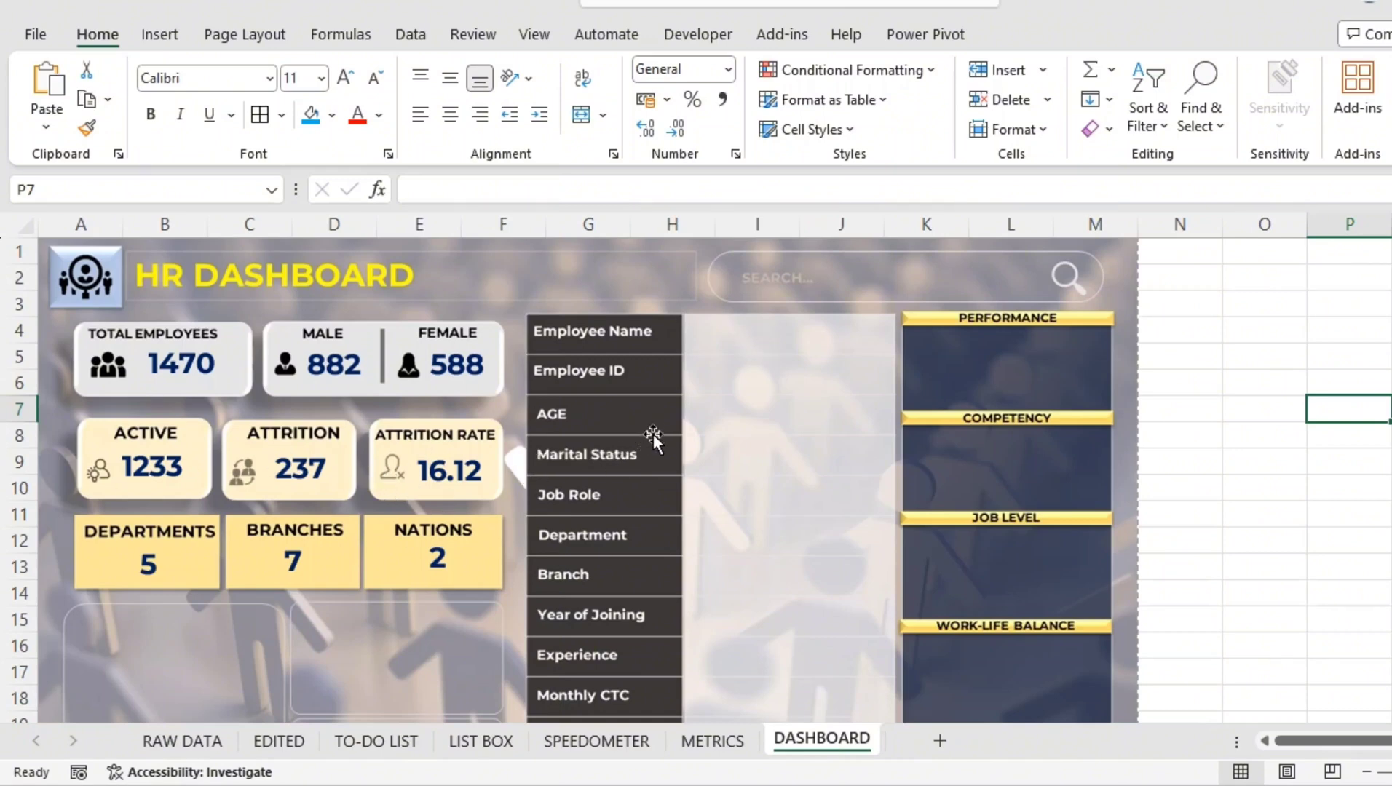
pyautogui.scroll(-1, 641, 456)
pyautogui.scroll(-1, 640, 455)
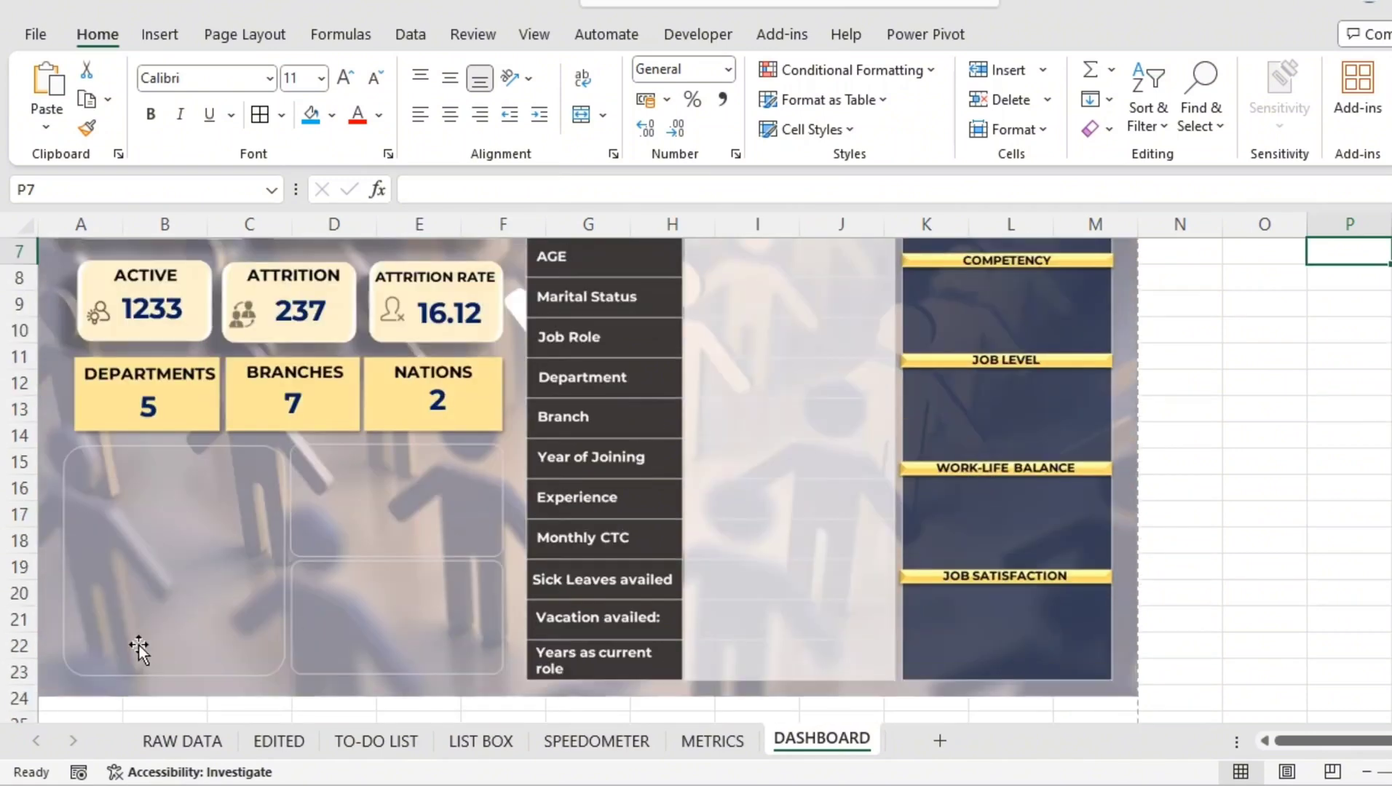
pyautogui.click(503, 750)
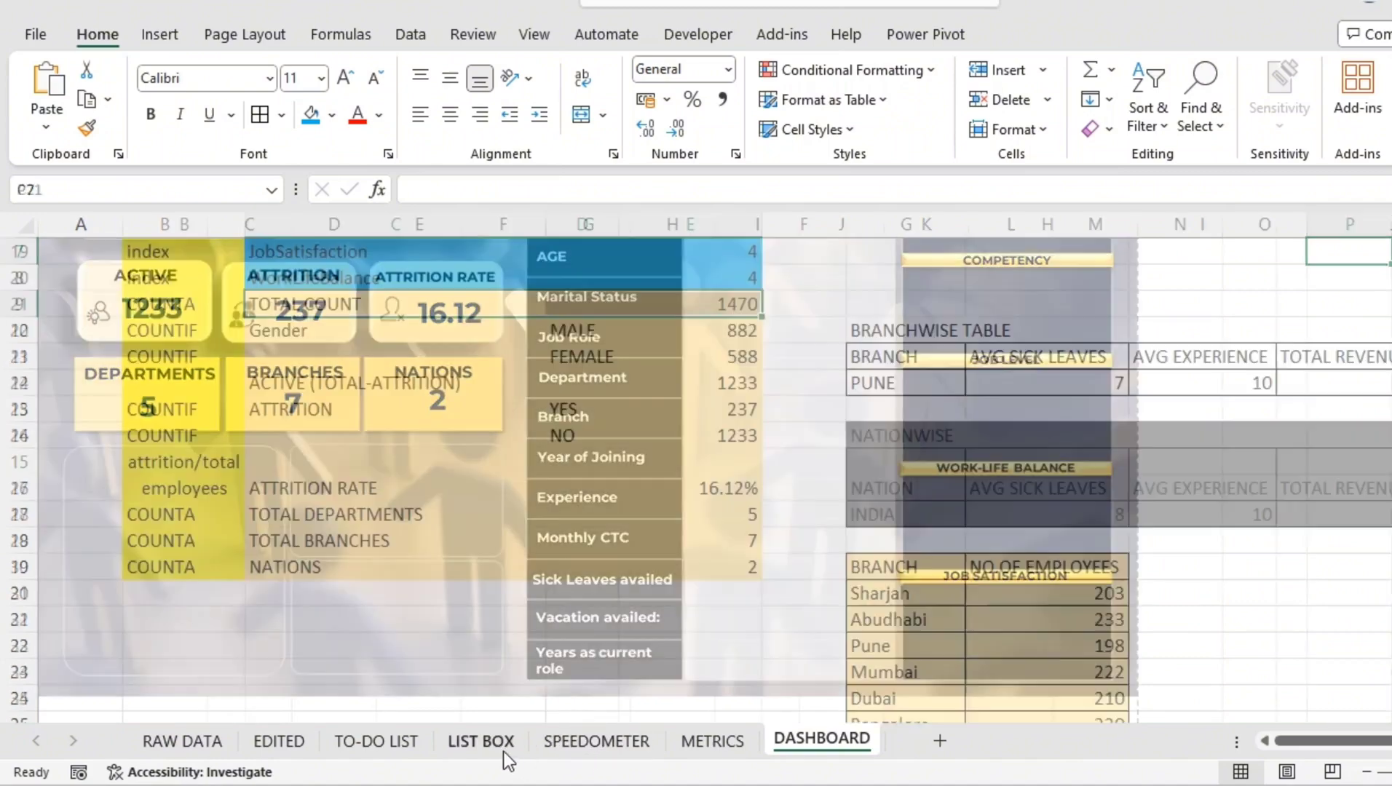
pyautogui.scroll(-3, 1295, 445)
pyautogui.scroll(-1, 1295, 445)
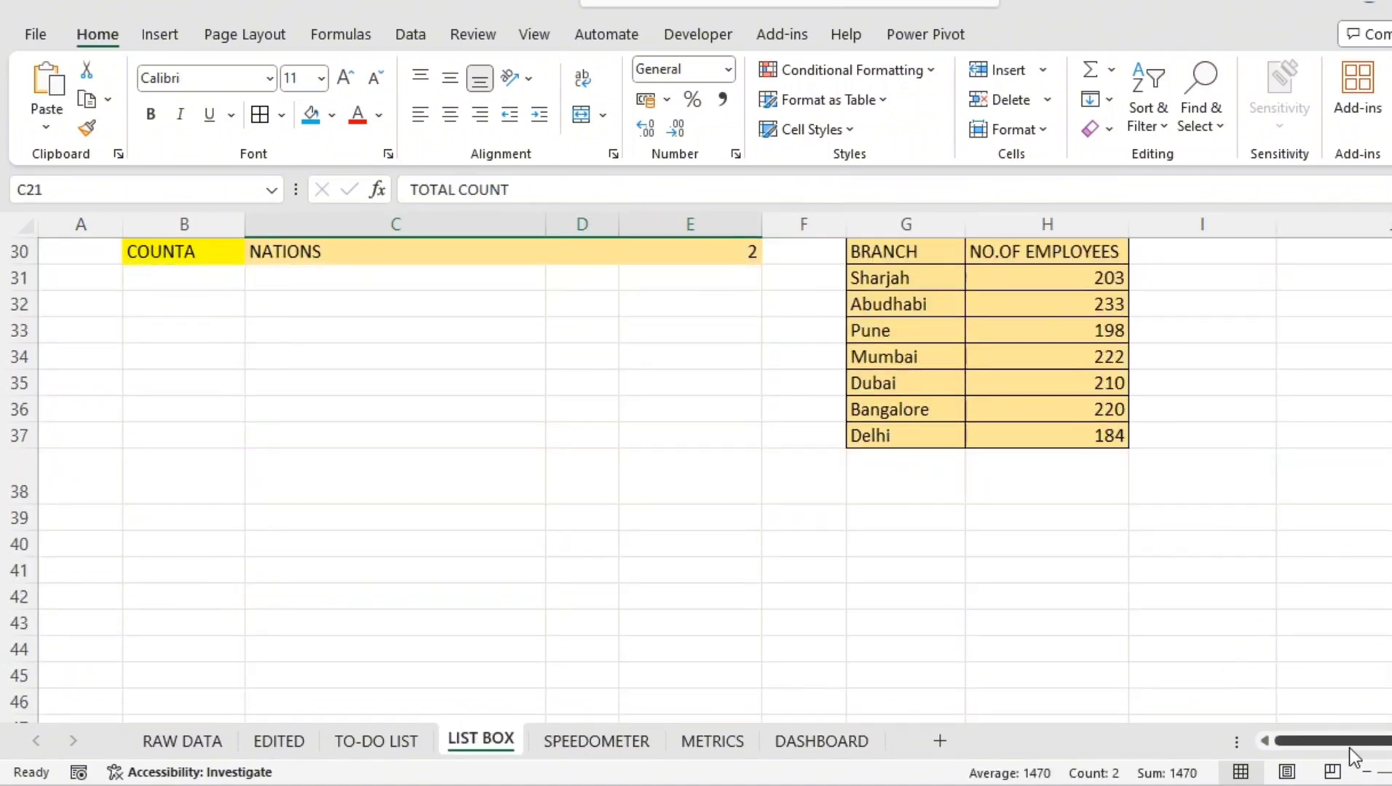
pyautogui.moveTo(1354, 740); pyautogui.dragTo(1387, 740)
pyautogui.scroll(8, 1387, 551)
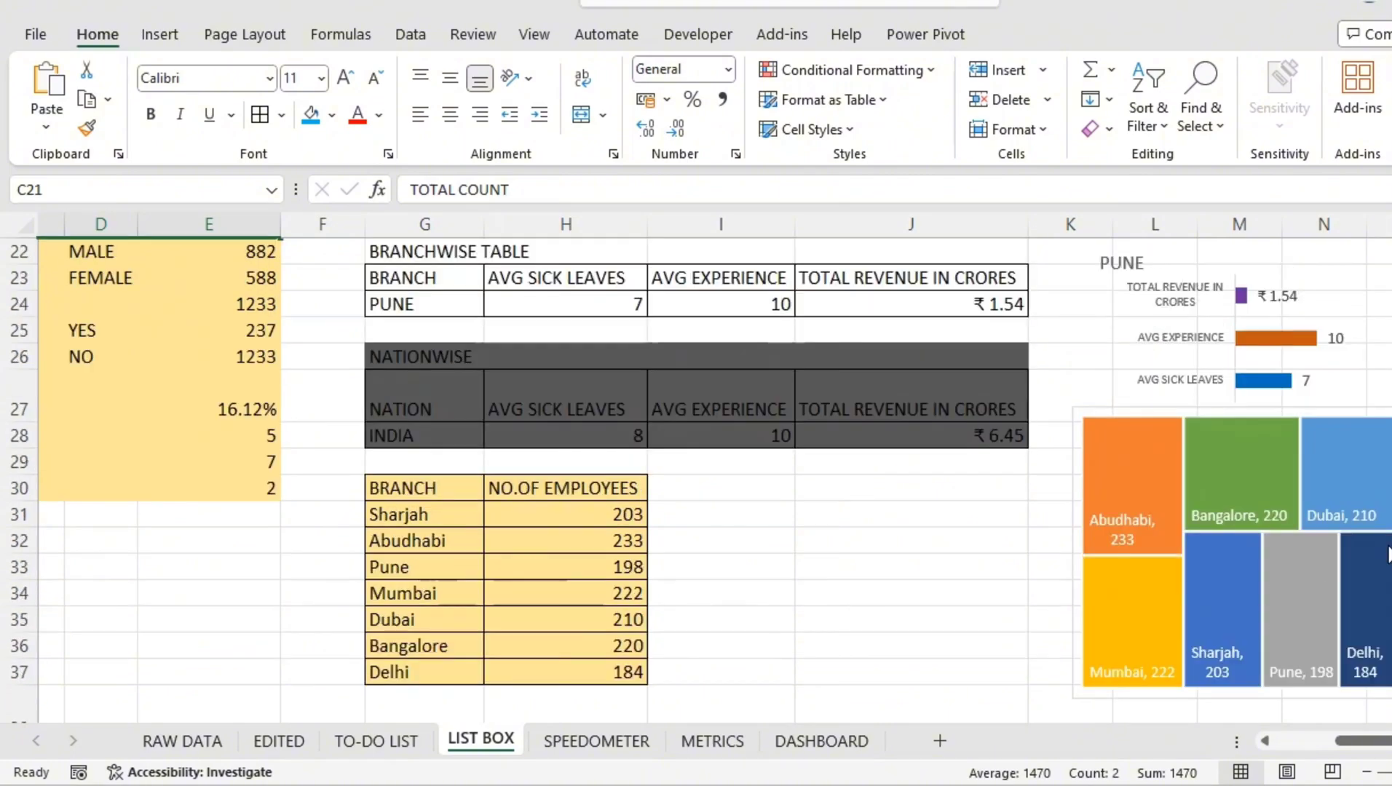
pyautogui.scroll(-4, 1384, 544)
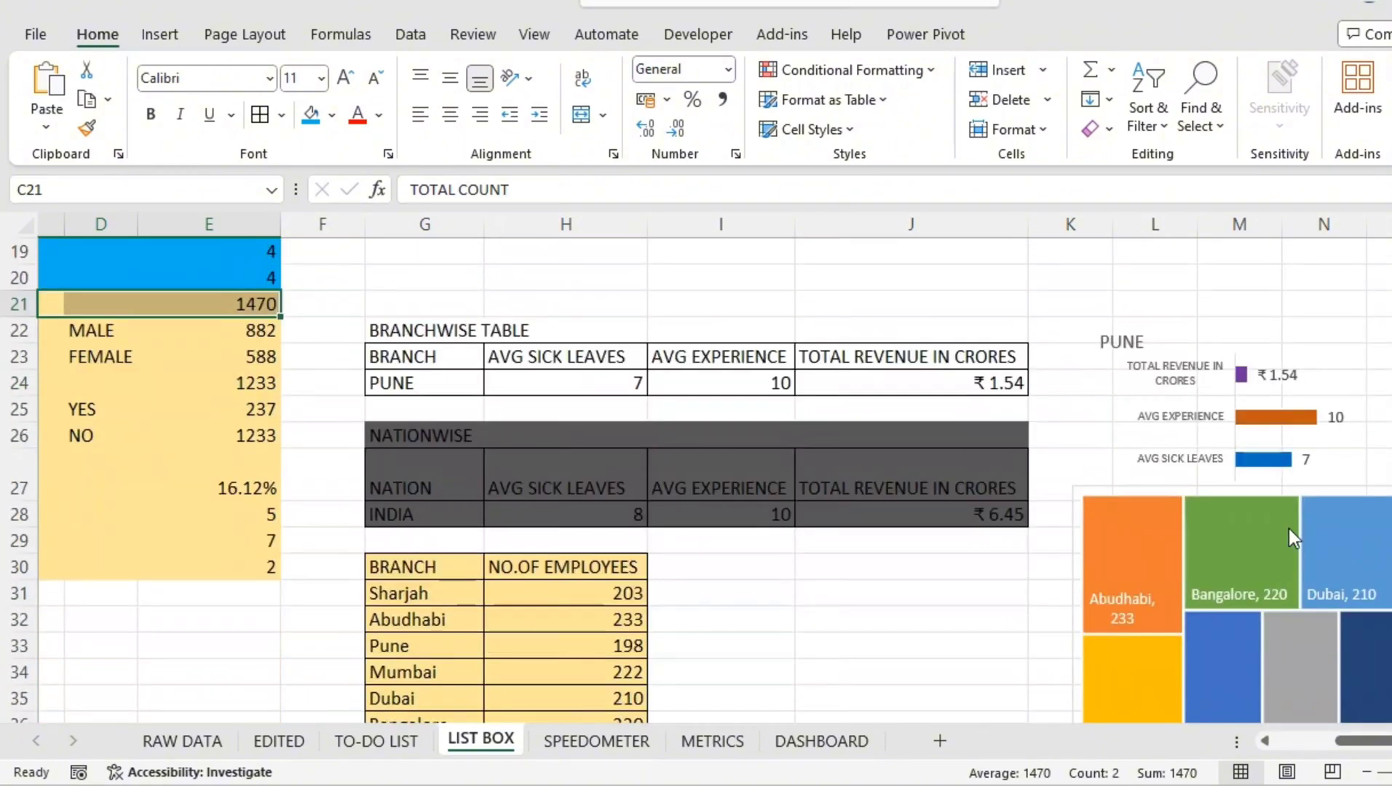
pyautogui.click(1292, 524)
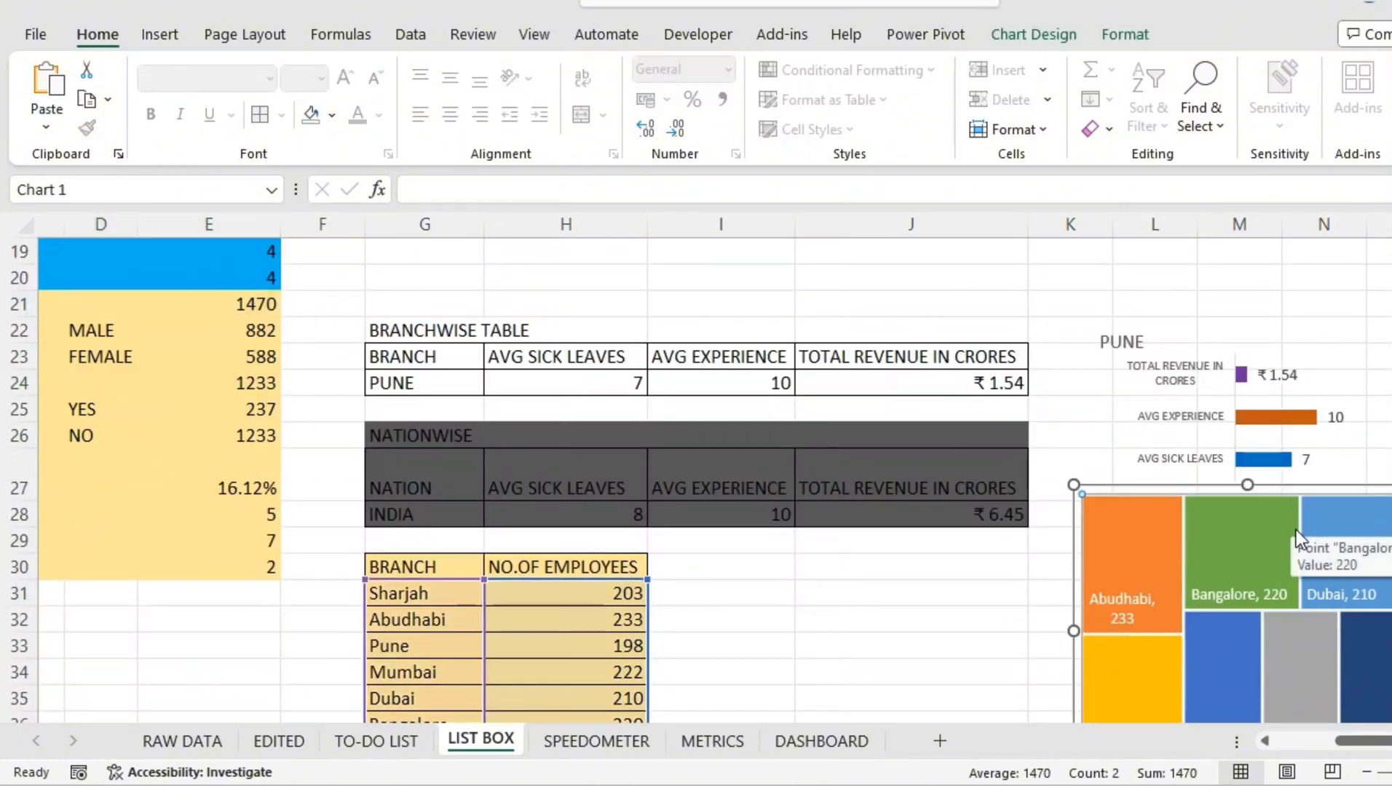
pyautogui.click(806, 744)
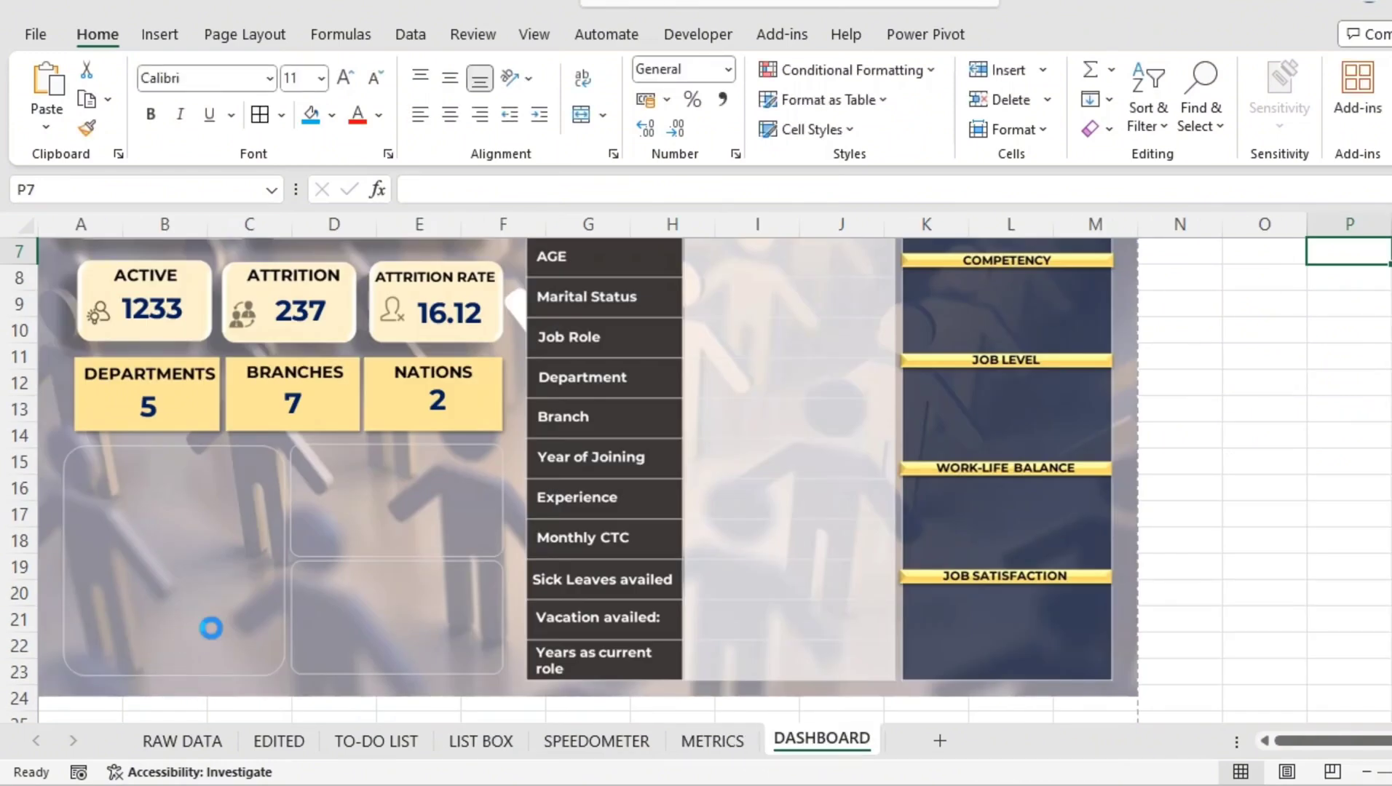
pyautogui.hotkey('ctrl', 'v')
# Move and shrink the pasted treemap so it fits the large empty panel below the DEPARTMENTS card.
pyautogui.moveTo(1308, 486); pyautogui.dragTo(233, 495)
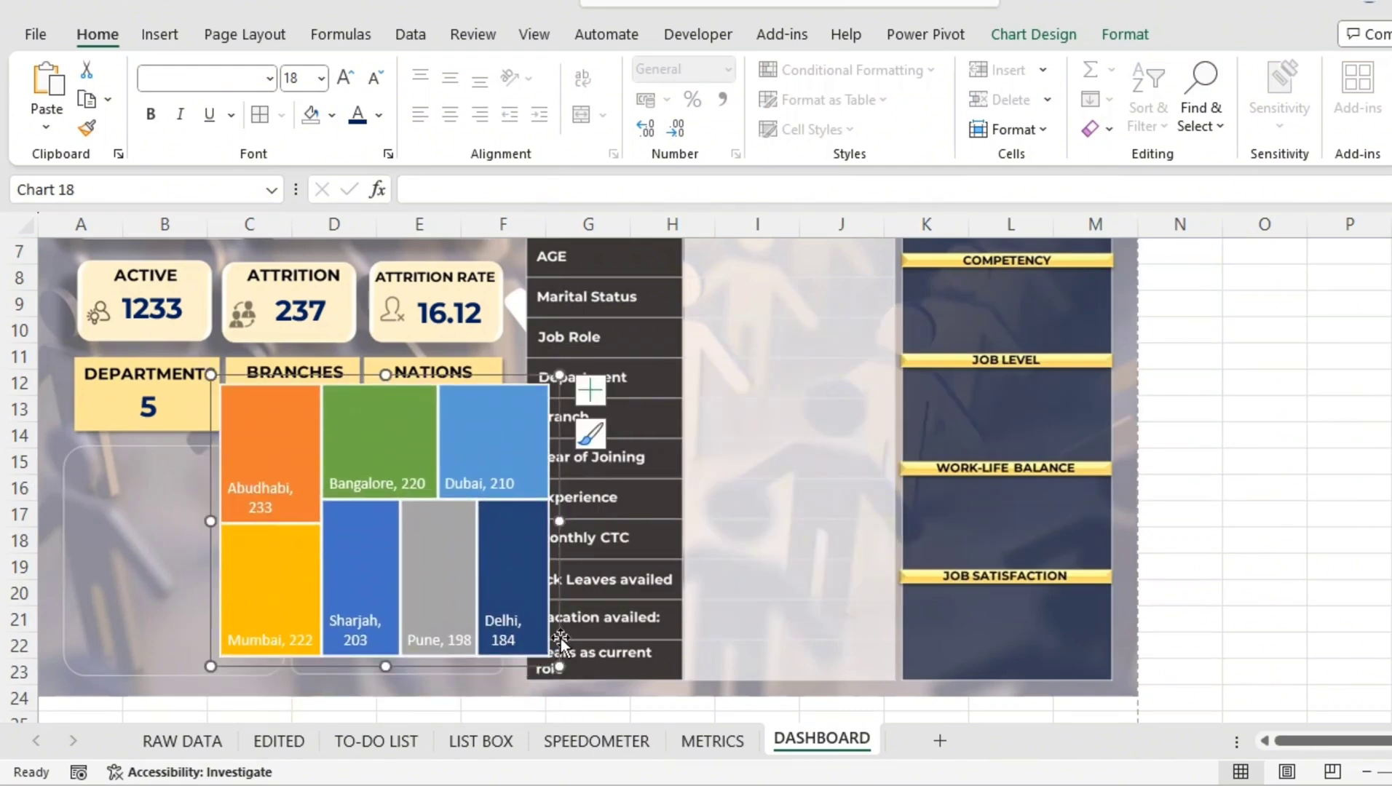
pyautogui.moveTo(560, 666); pyautogui.dragTo(294, 647)
pyautogui.moveTo(332, 550); pyautogui.dragTo(284, 553)
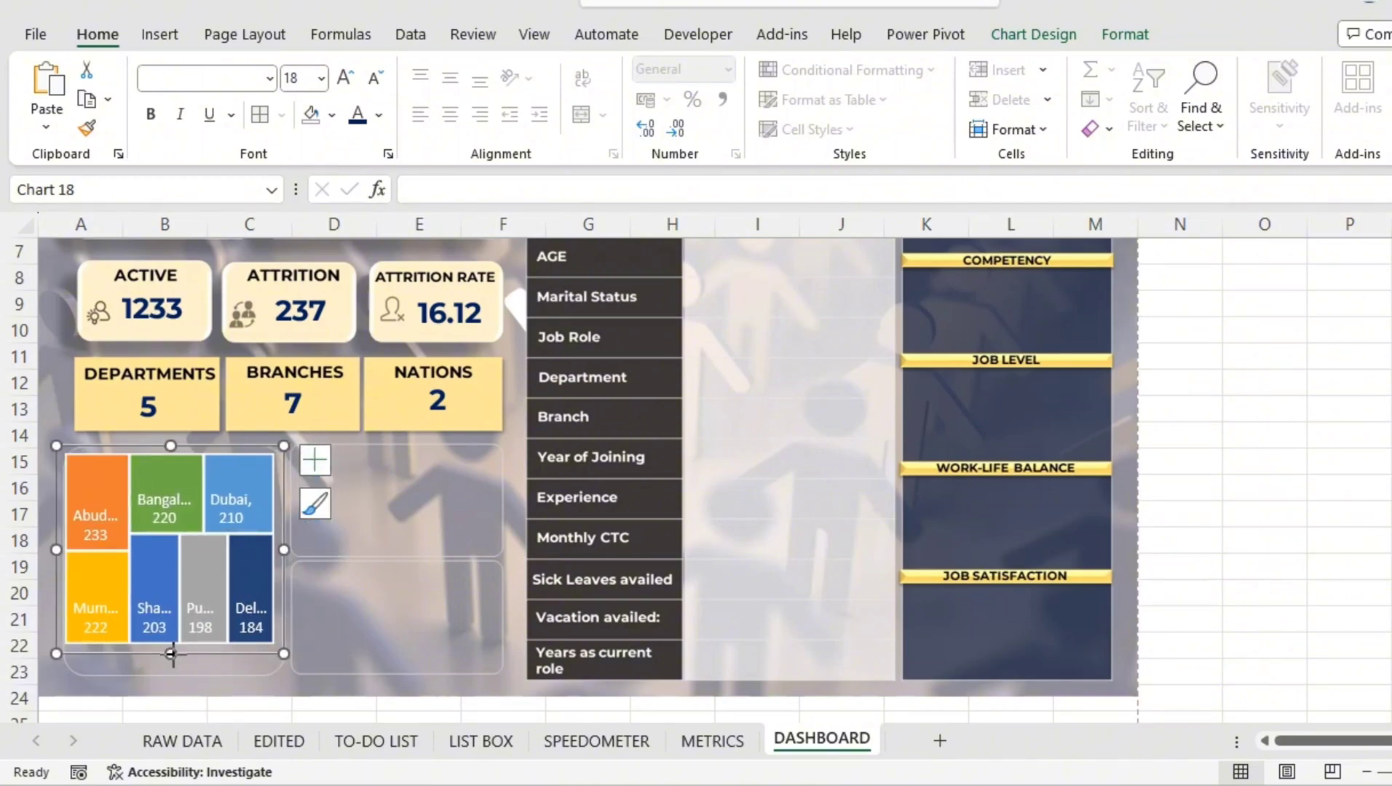
pyautogui.moveTo(173, 654); pyautogui.dragTo(173, 679)
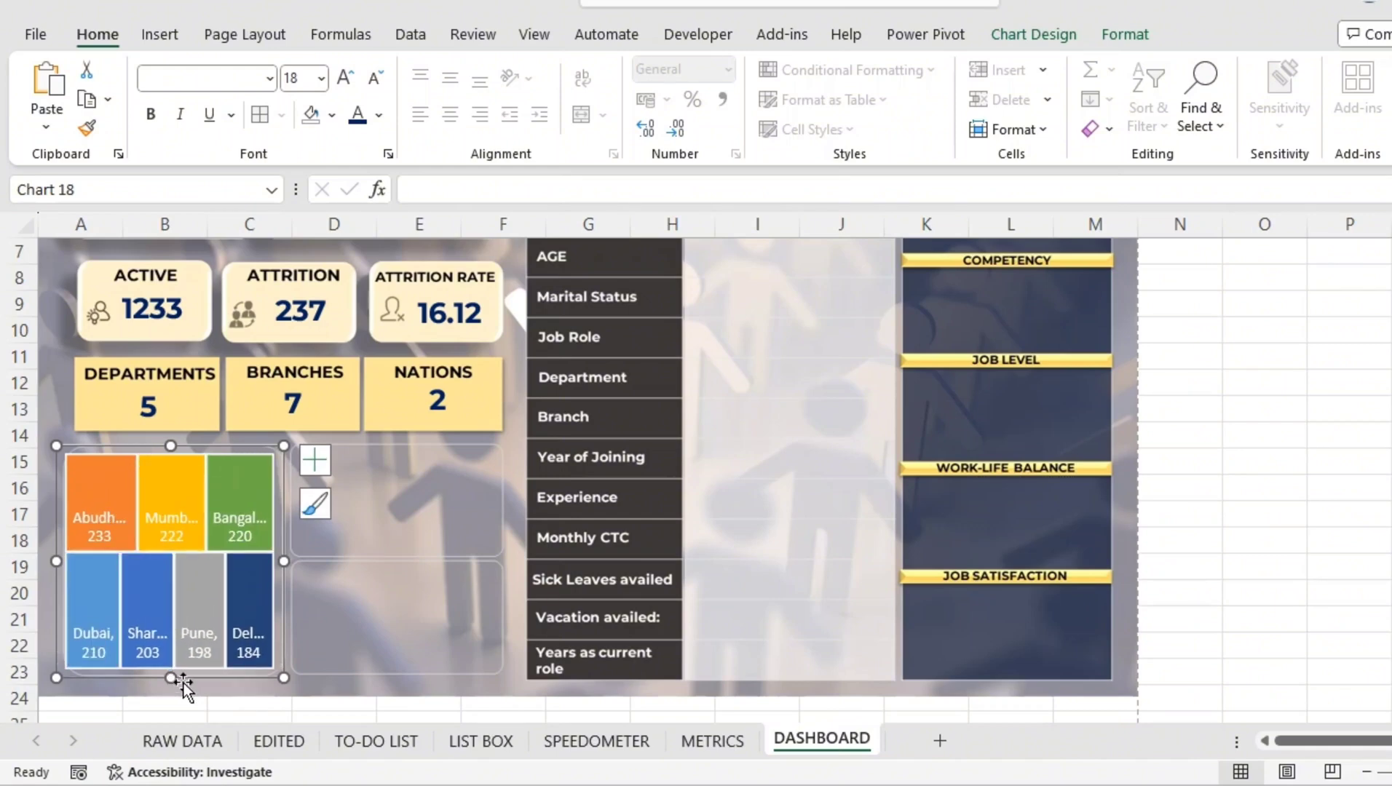
pyautogui.moveTo(205, 678); pyautogui.dragTo(211, 679)
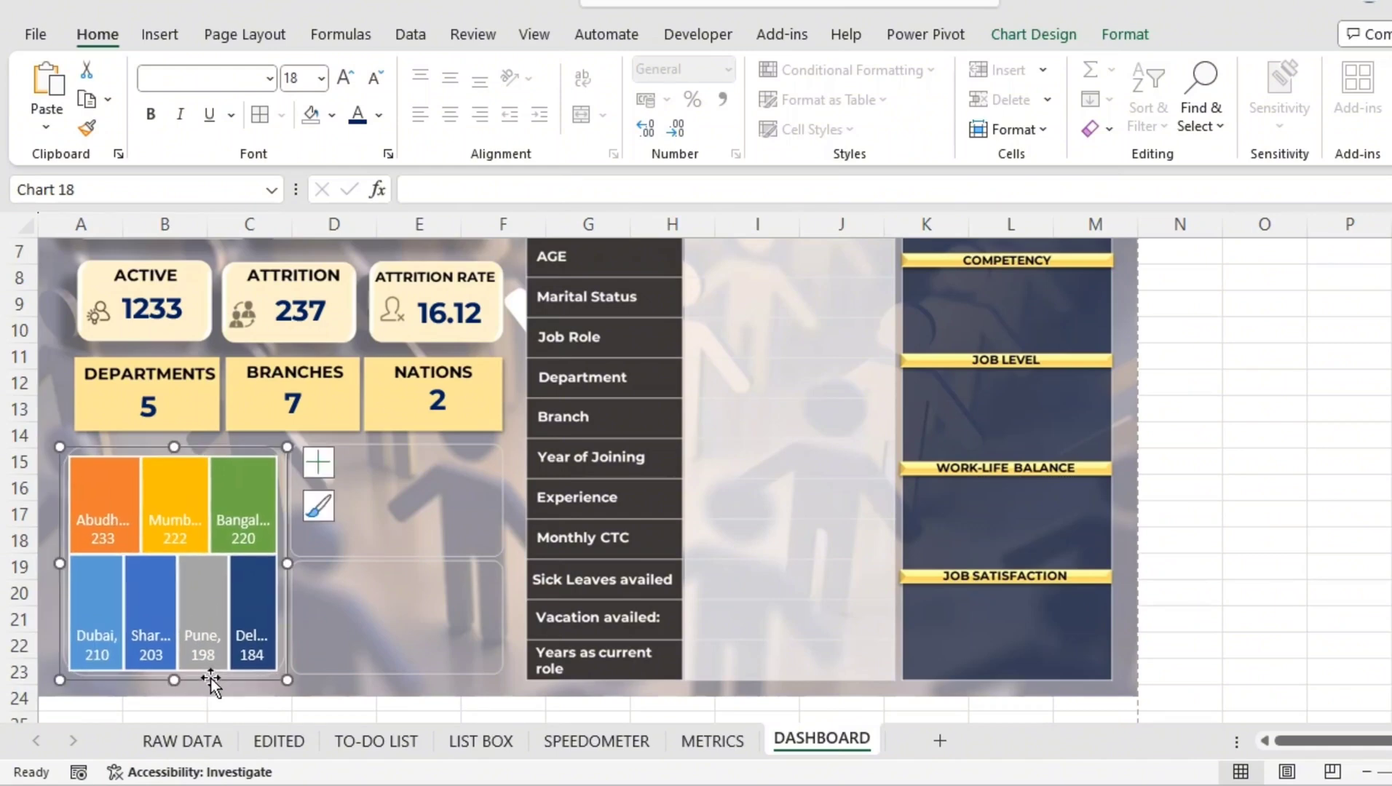
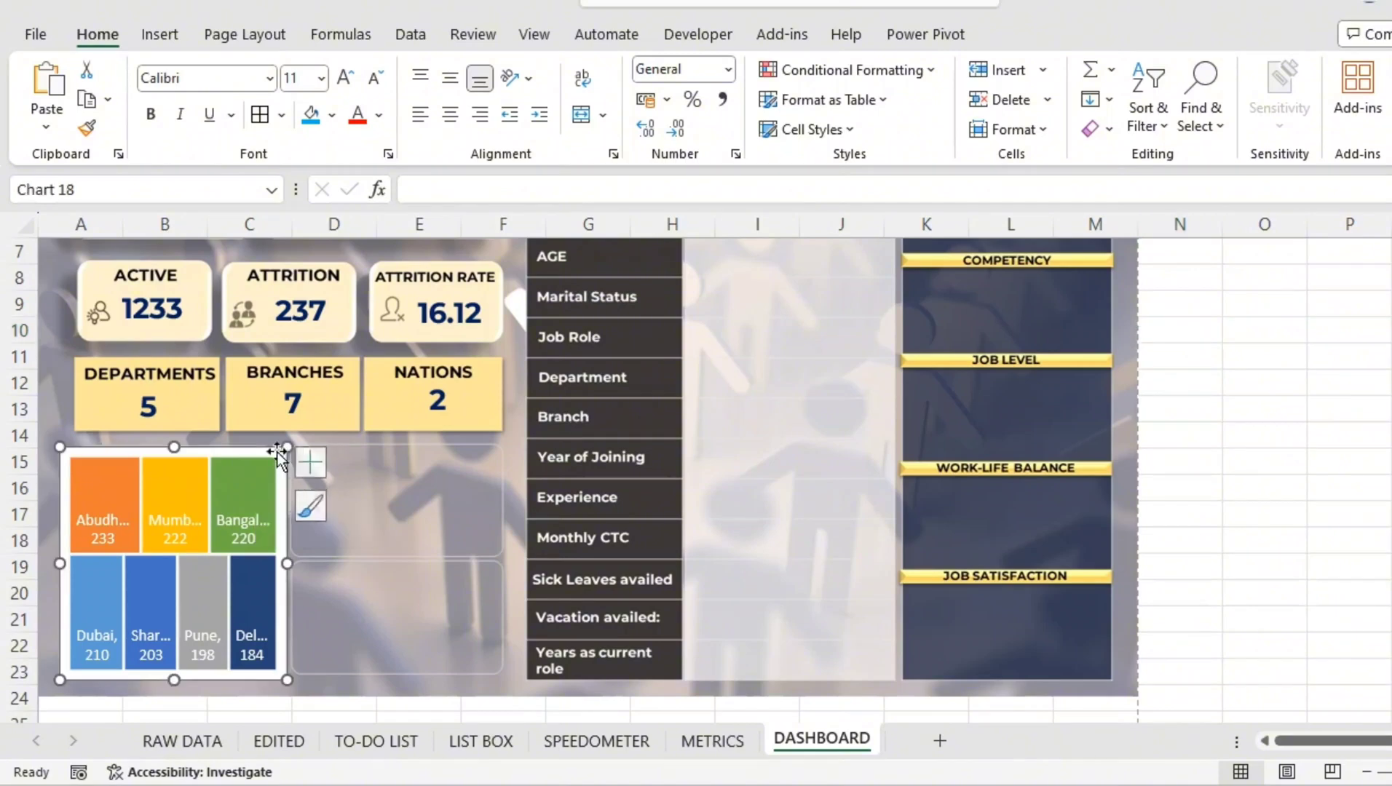
# Draw a rounded rectangle over the treemap, reduce its corner rounding and align it with the panel.
pyautogui.click(159, 34)
pyautogui.click(298, 132)
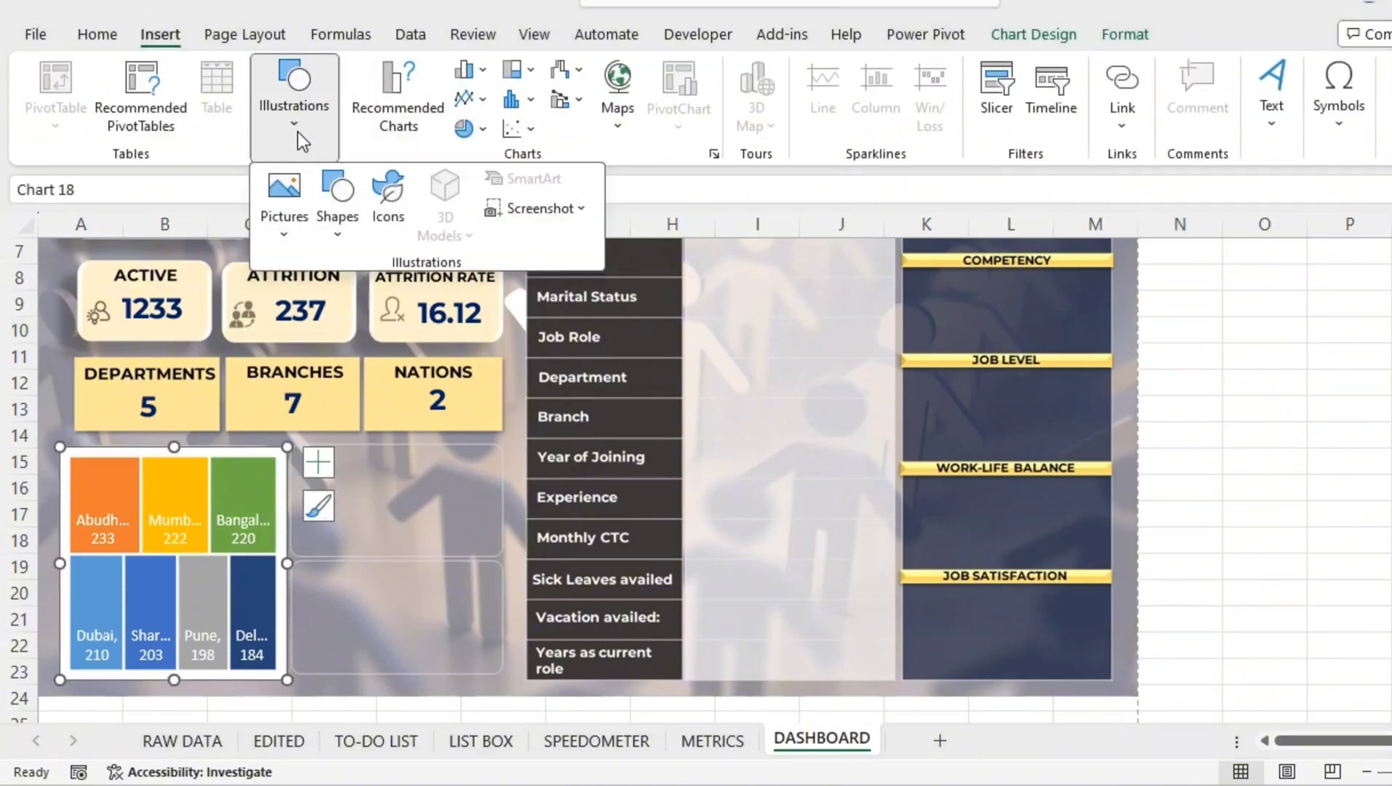
pyautogui.click(340, 233)
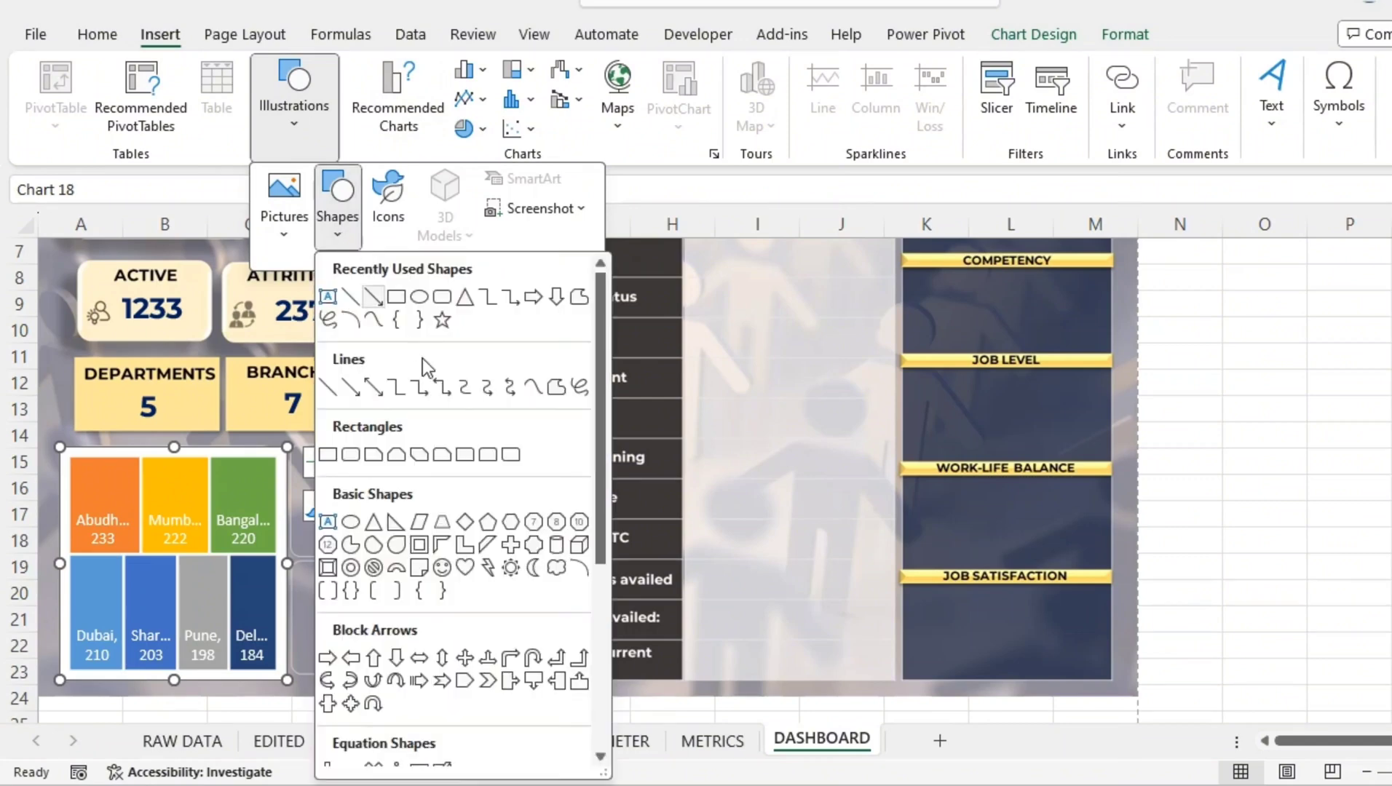
pyautogui.click(445, 300)
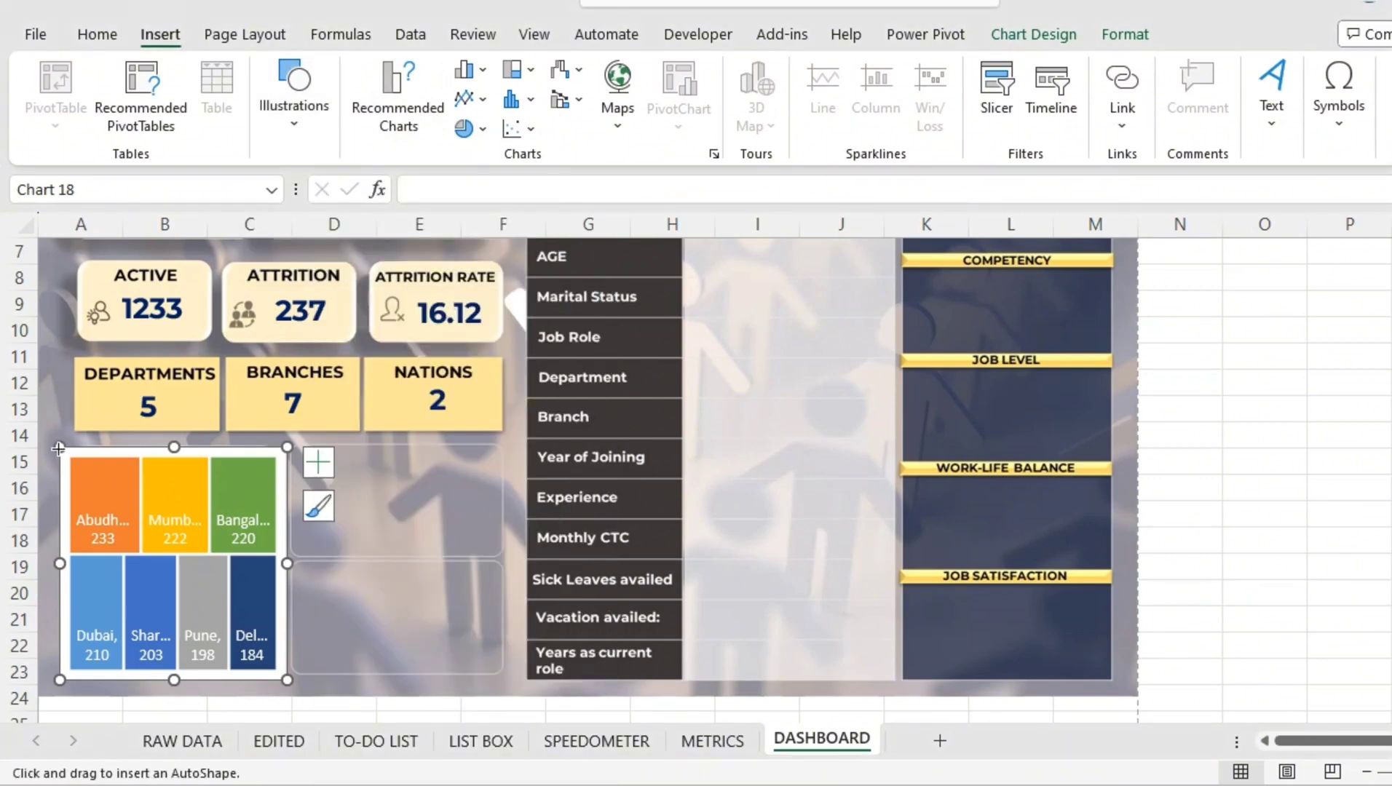
pyautogui.moveTo(59, 448); pyautogui.dragTo(286, 686)
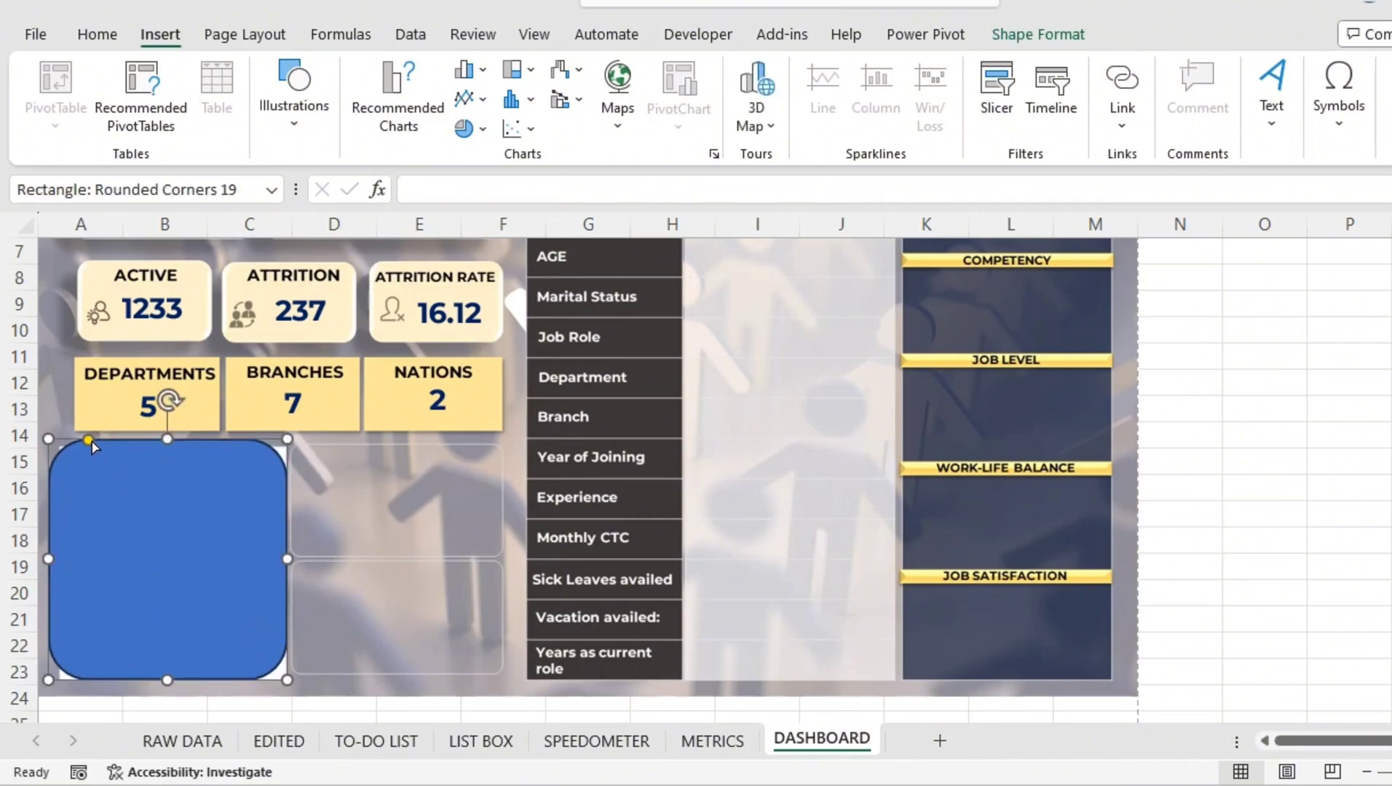
pyautogui.moveTo(91, 441); pyautogui.dragTo(80, 445)
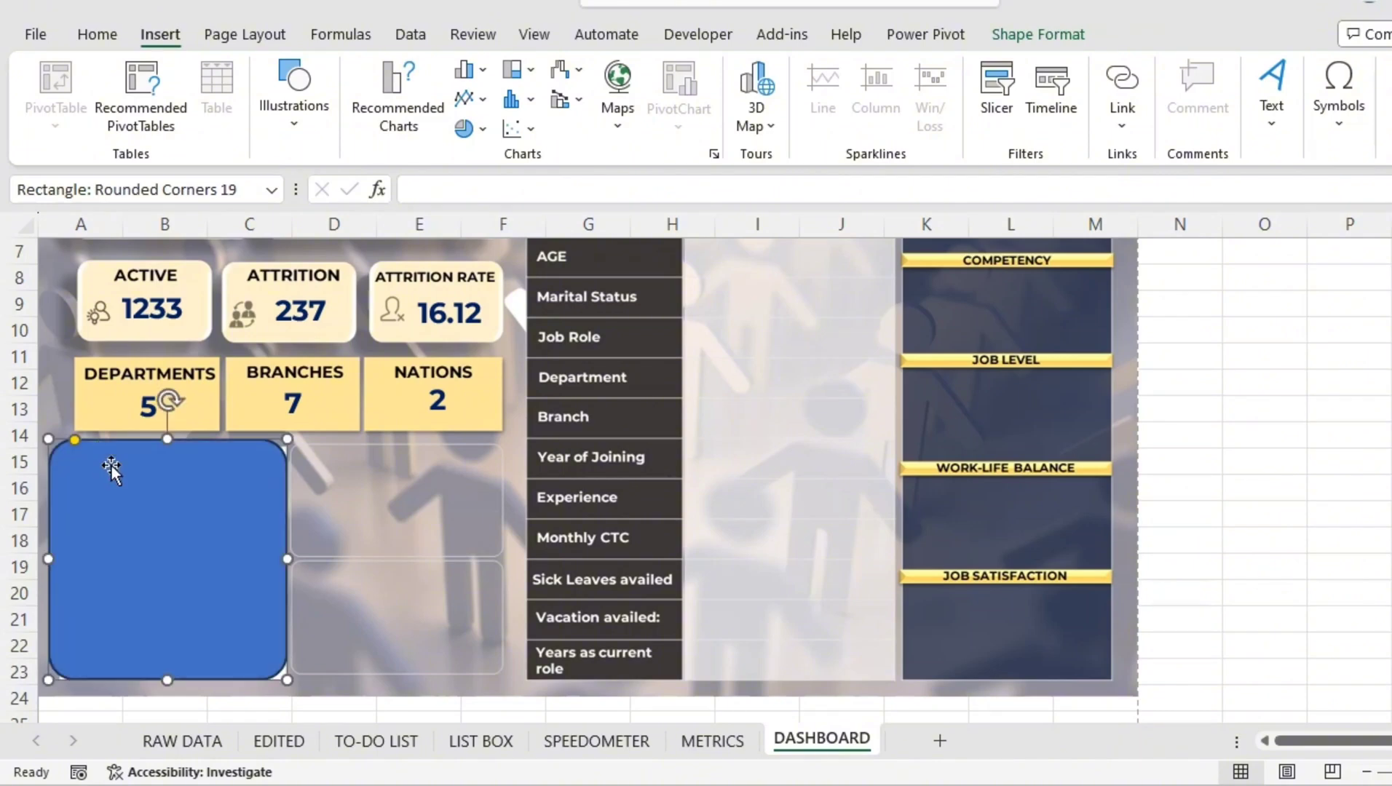
pyautogui.moveTo(131, 487); pyautogui.dragTo(131, 492)
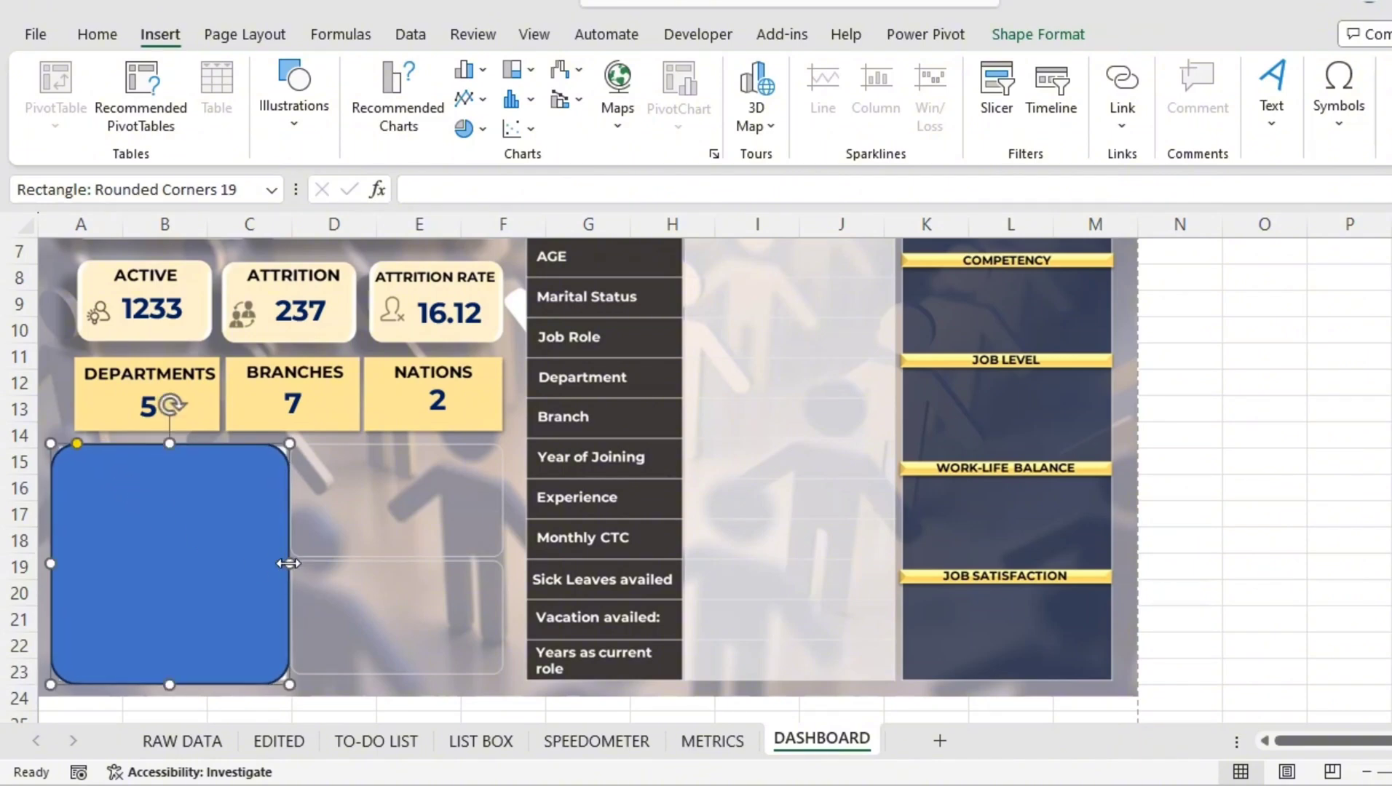
pyautogui.moveTo(288, 562); pyautogui.dragTo(289, 561)
# Give the rounded rectangle a 4½ pt light gray outline.
pyautogui.click(988, 31)
pyautogui.click(626, 106)
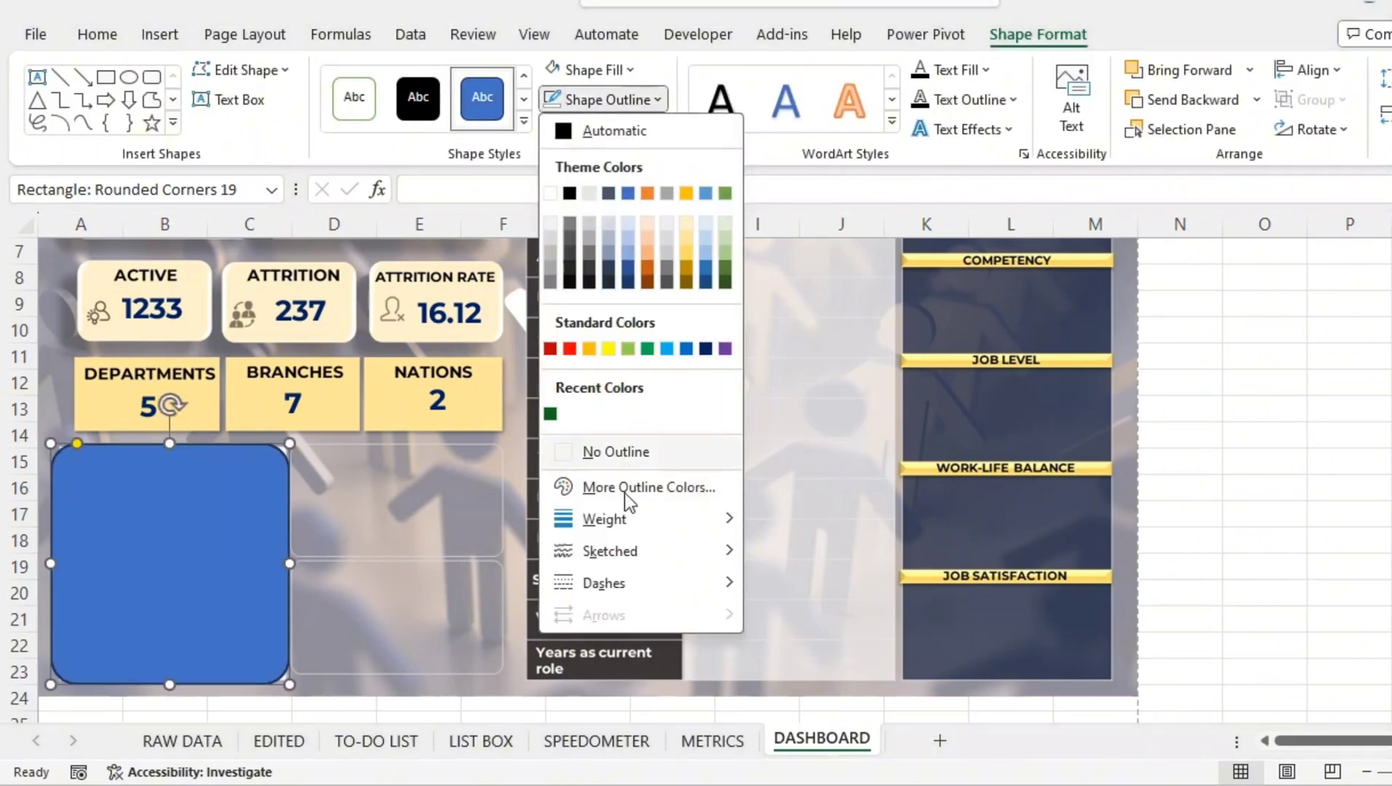
pyautogui.moveTo(630, 521)
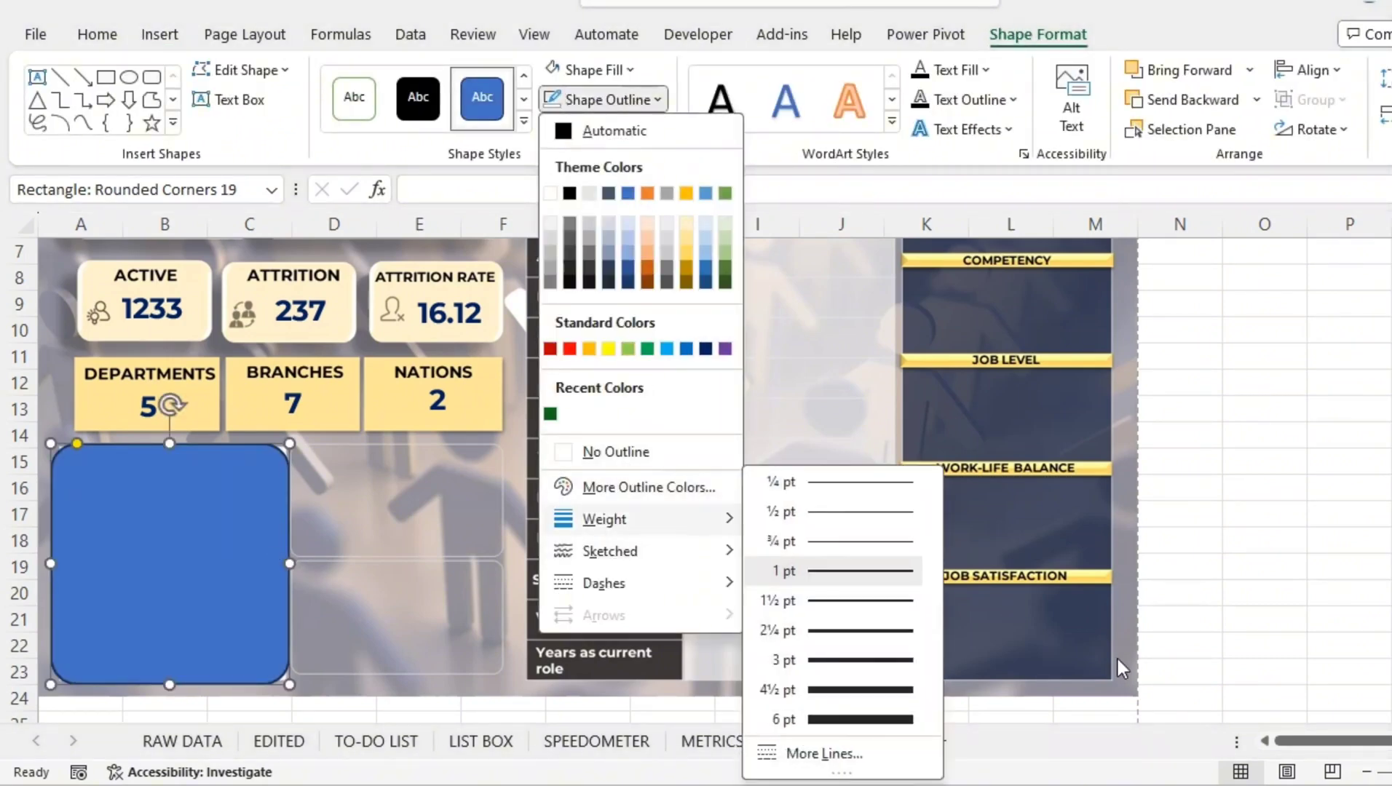
pyautogui.click(871, 685)
pyautogui.click(637, 100)
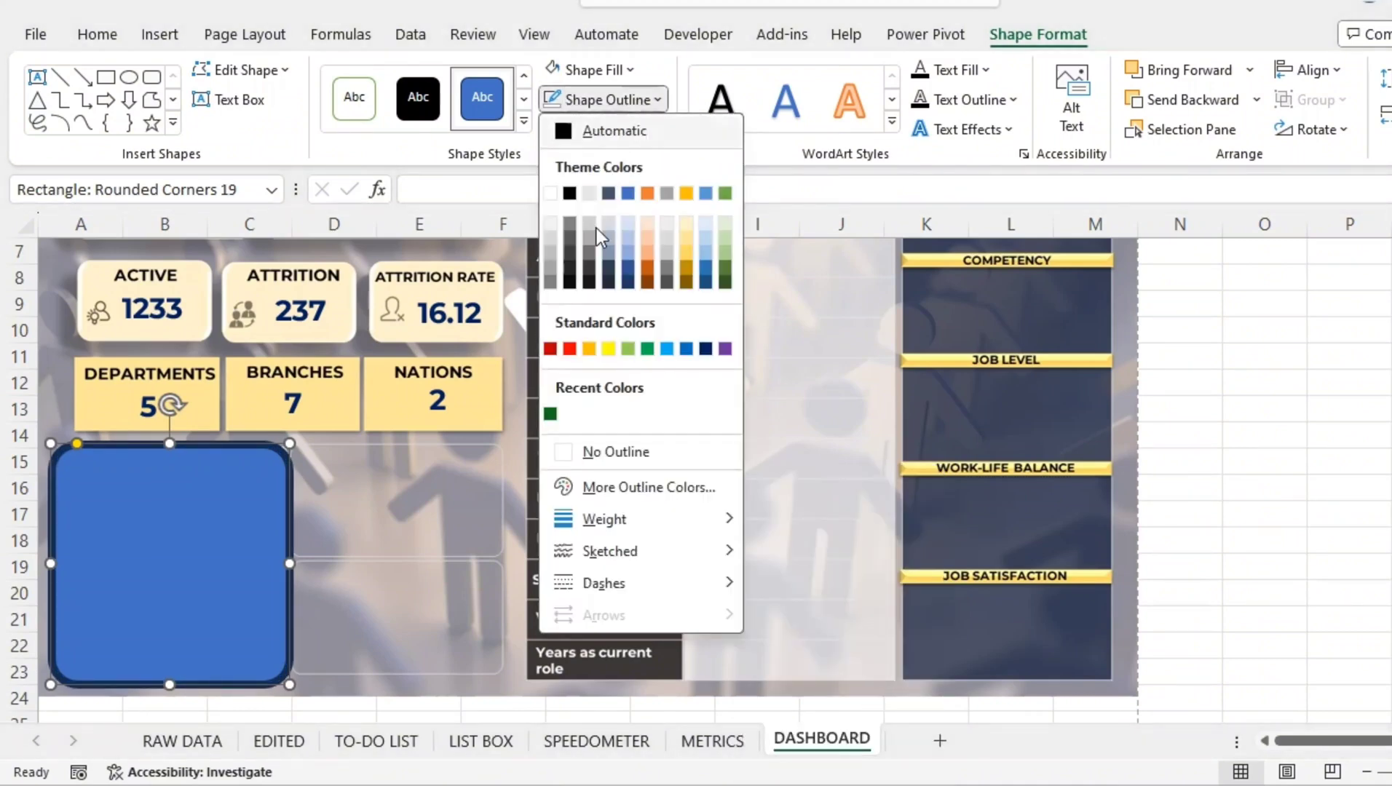
pyautogui.click(553, 248)
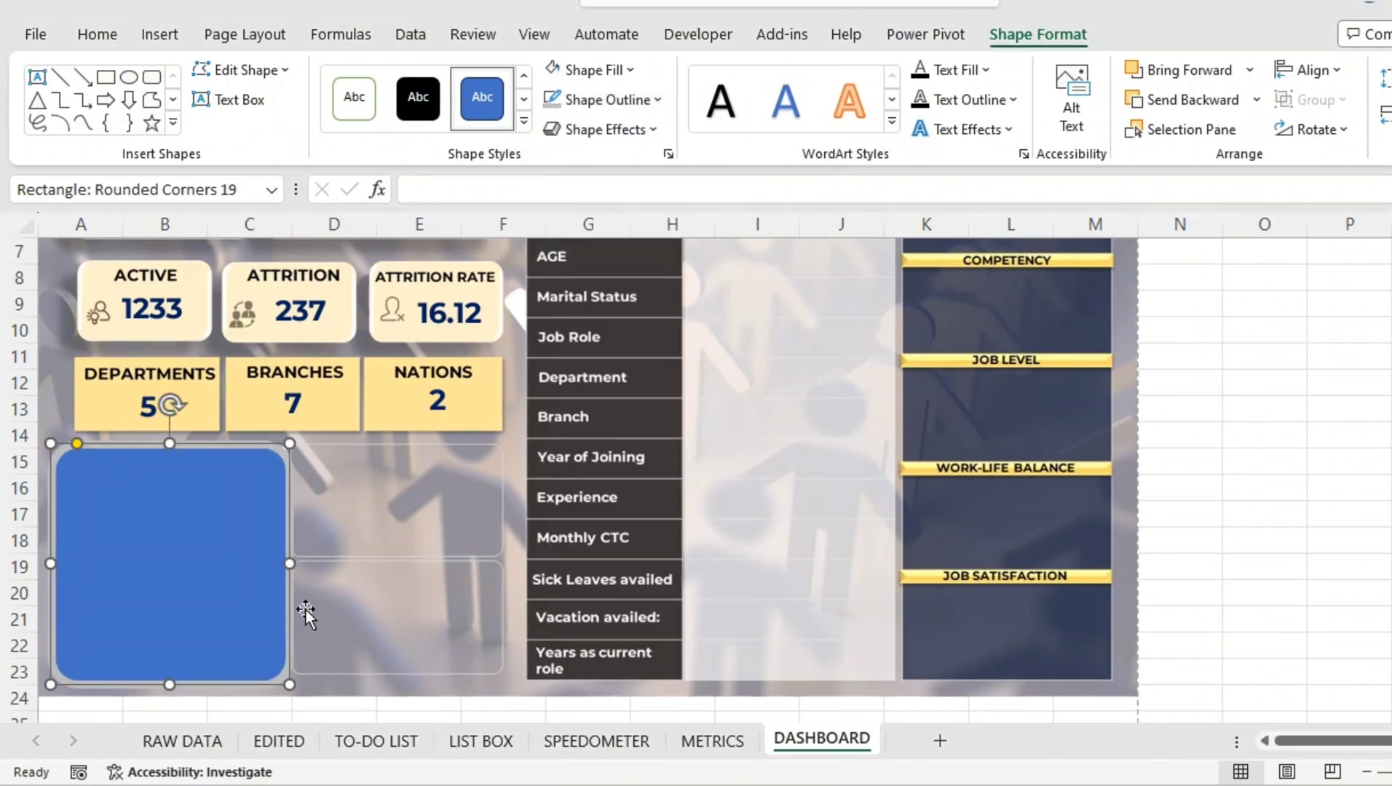
# Send the rounded rectangle backward so it sits behind the treemap.
pyautogui.rightClick(220, 450)
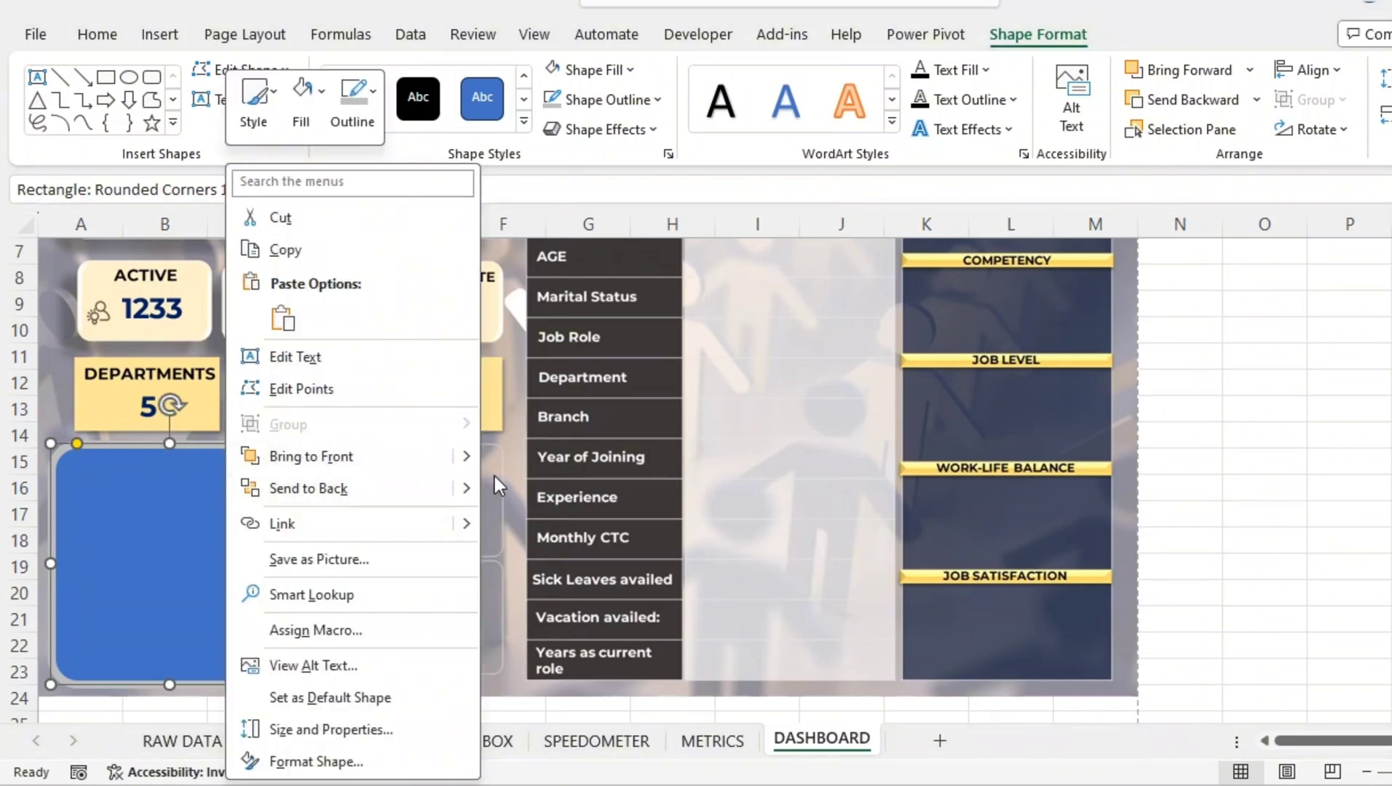
pyautogui.moveTo(474, 484)
pyautogui.click(521, 527)
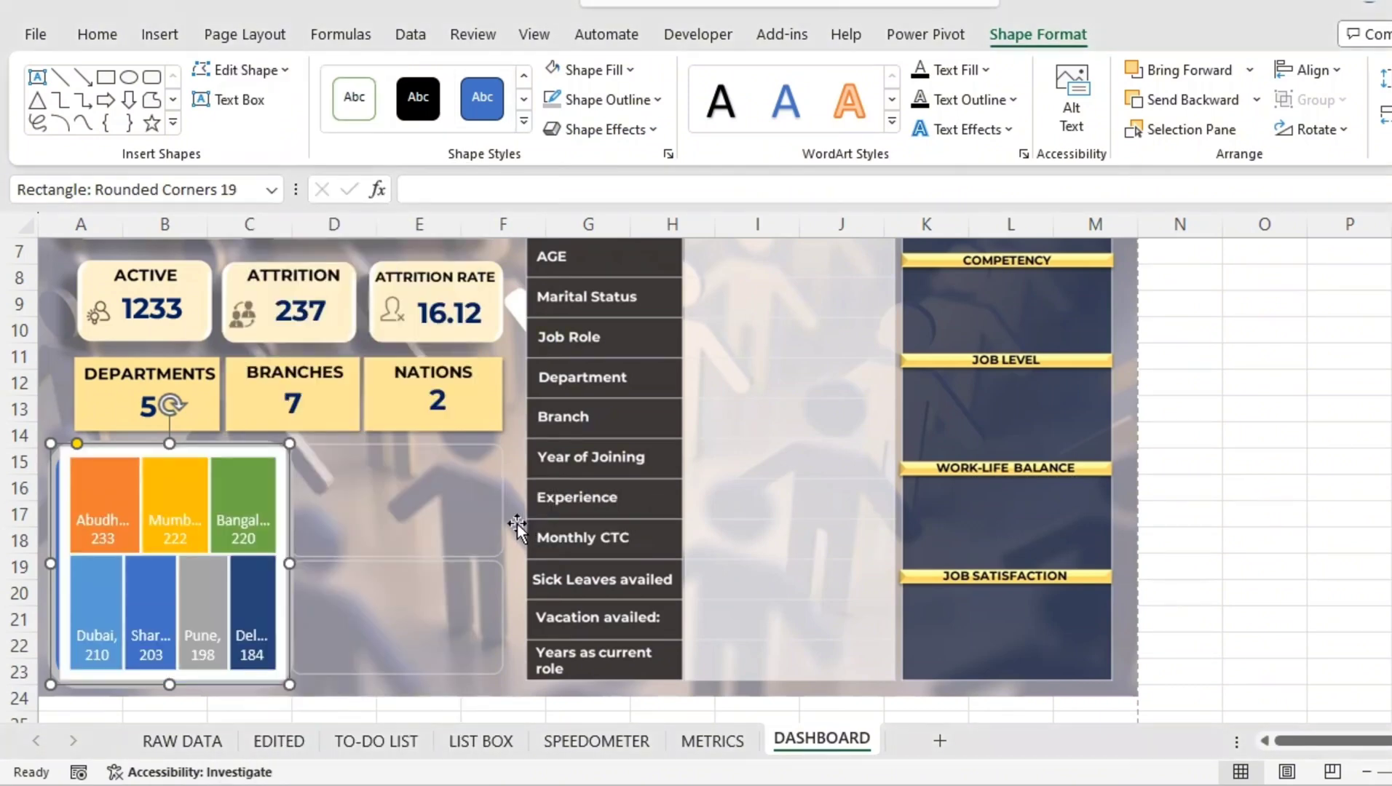
pyautogui.click(250, 478)
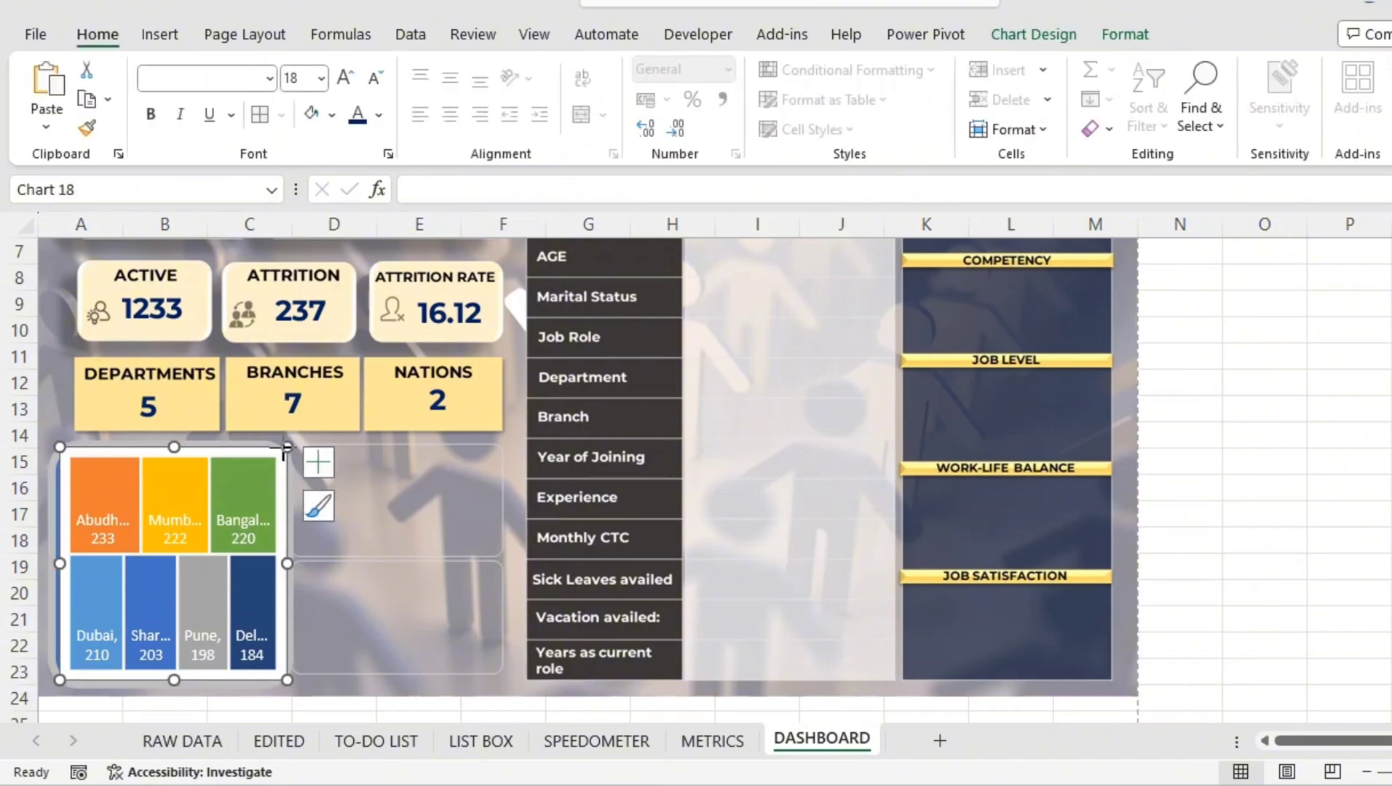
pyautogui.moveTo(286, 447); pyautogui.dragTo(275, 460)
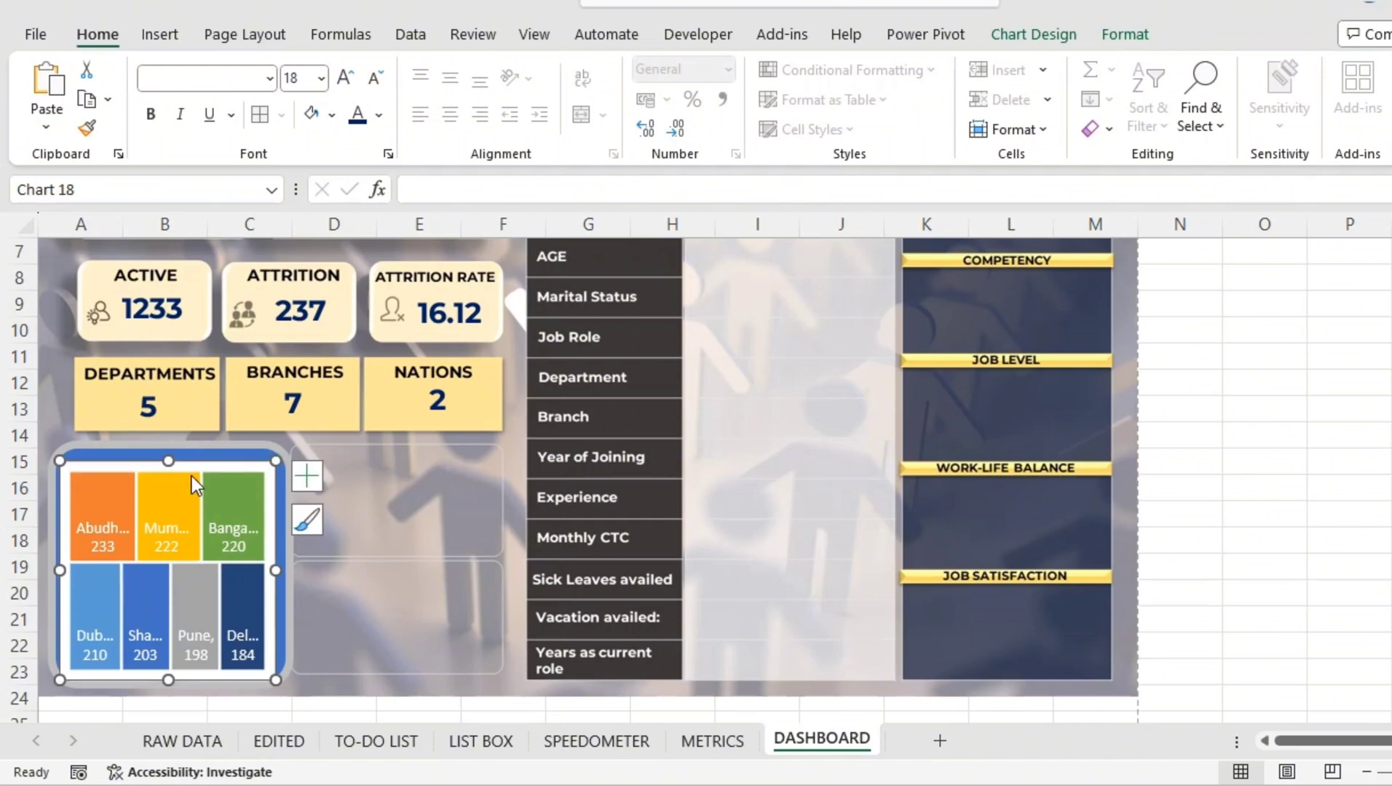
pyautogui.hotkey('ctrl', 'z')
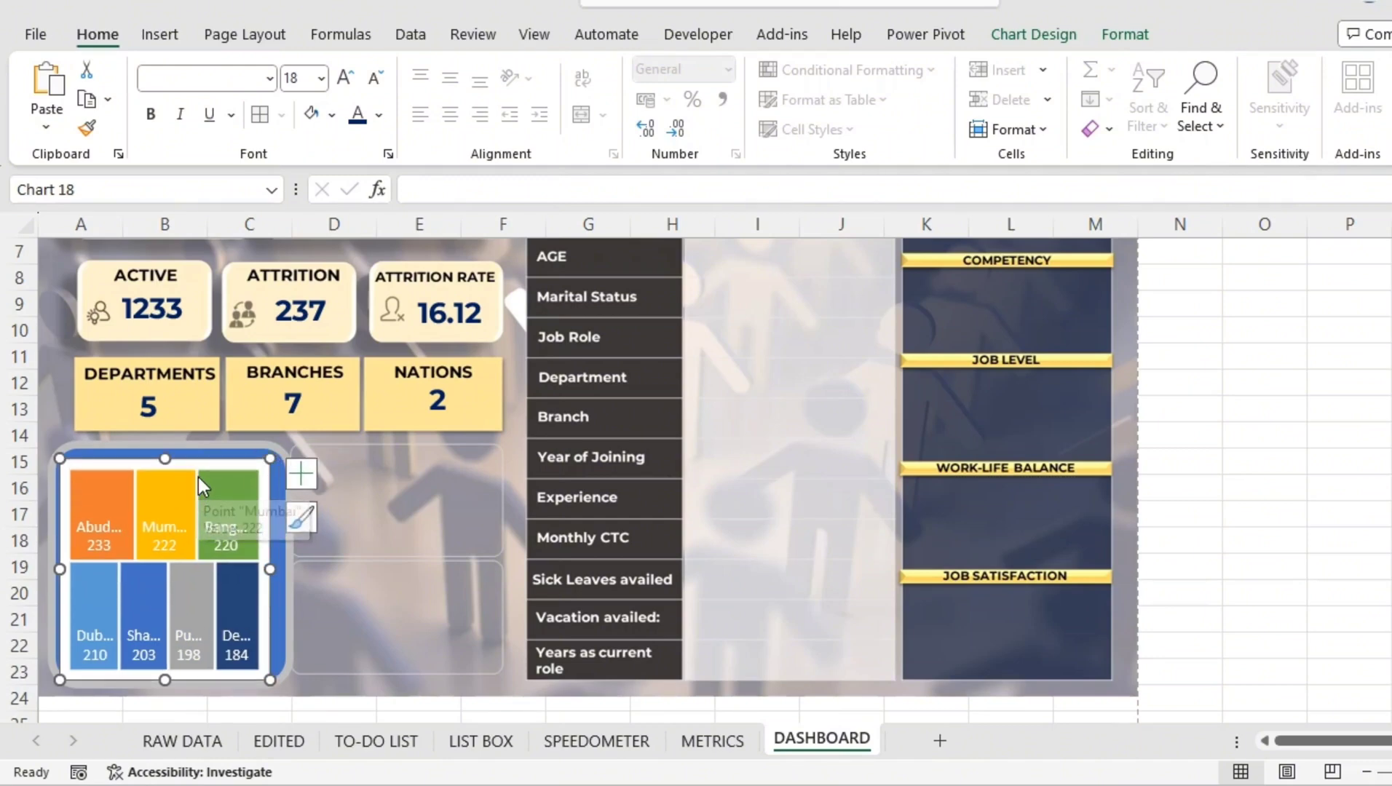
pyautogui.hotkey('ctrl', 'z')
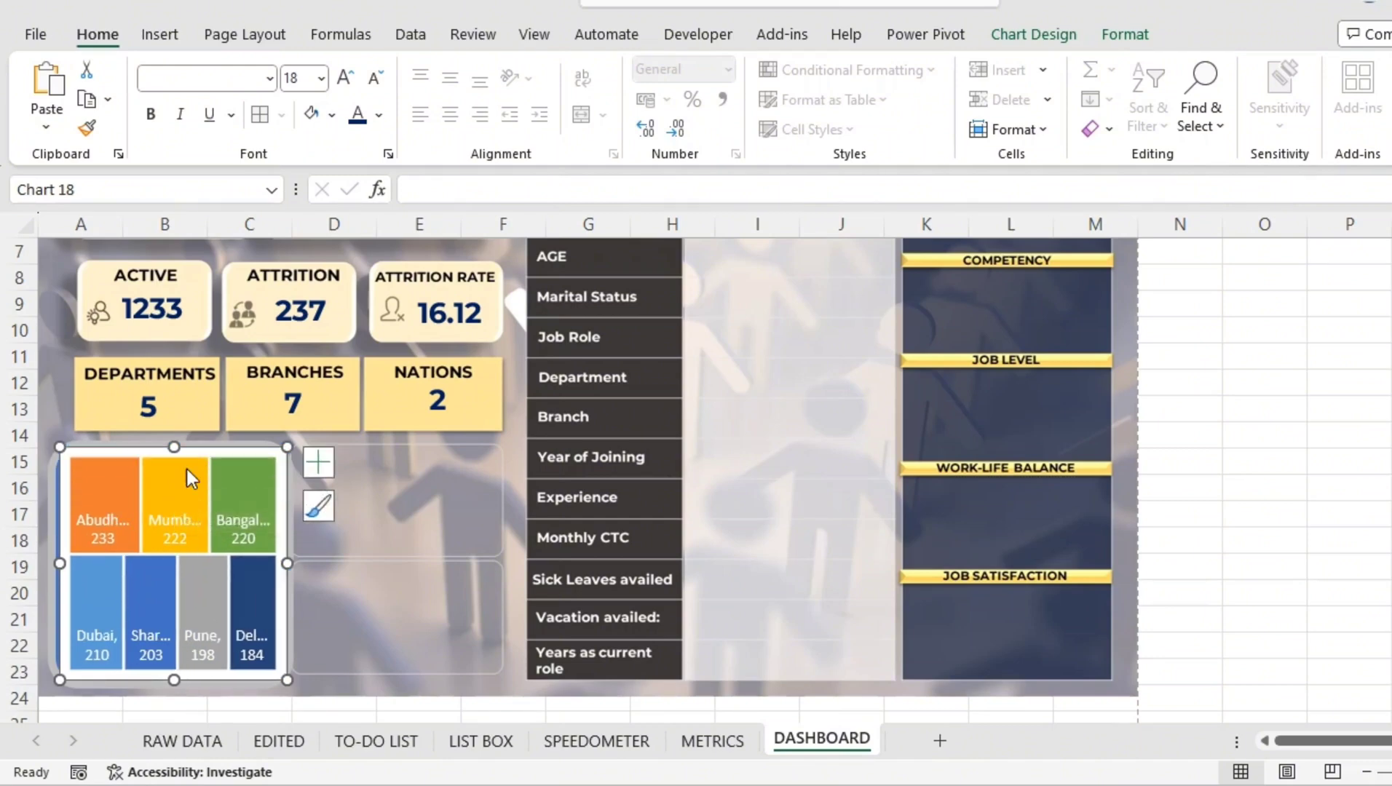
# Widen the treemap slightly to cover the backing shape, fill its chart area with gray and nudge it down.
pyautogui.moveTo(60, 565); pyautogui.dragTo(54, 564)
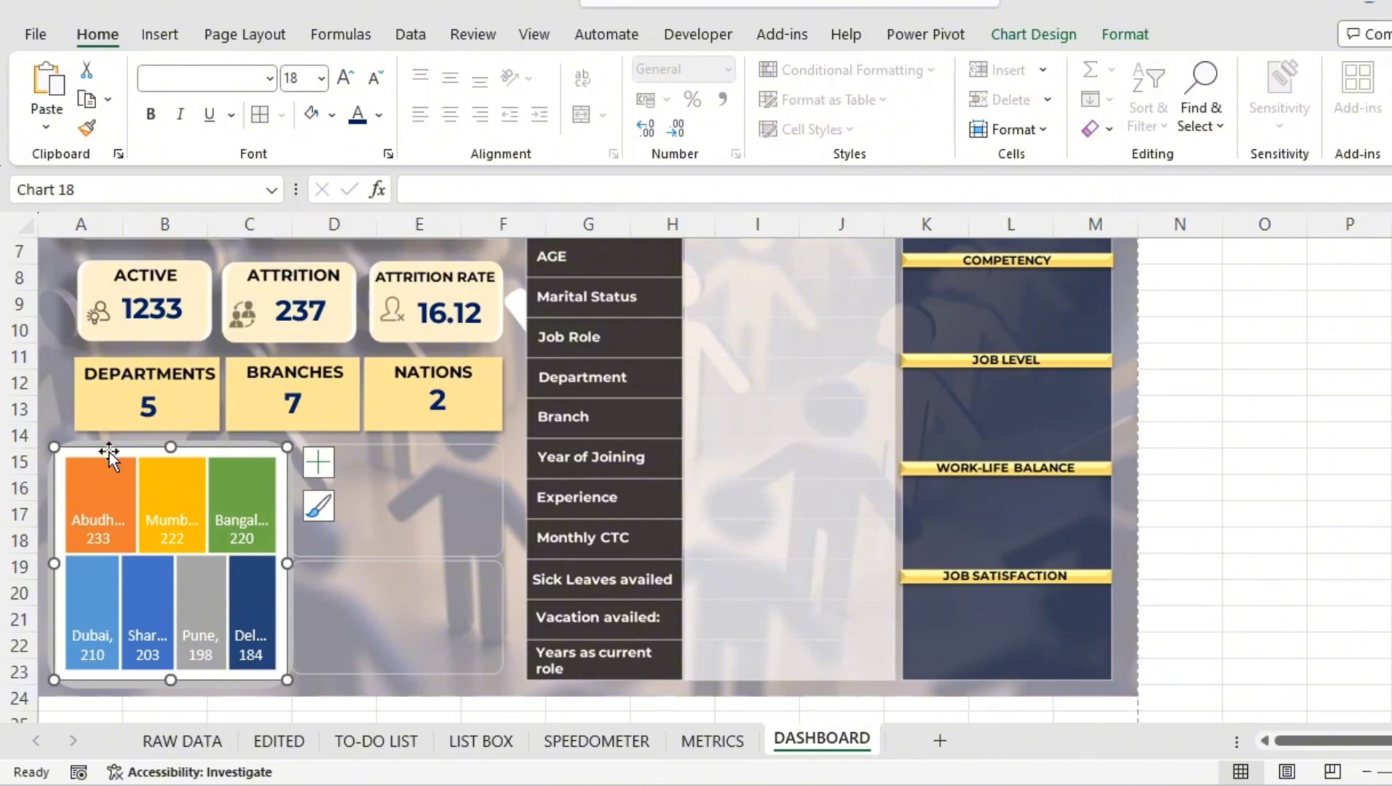
pyautogui.click(1125, 34)
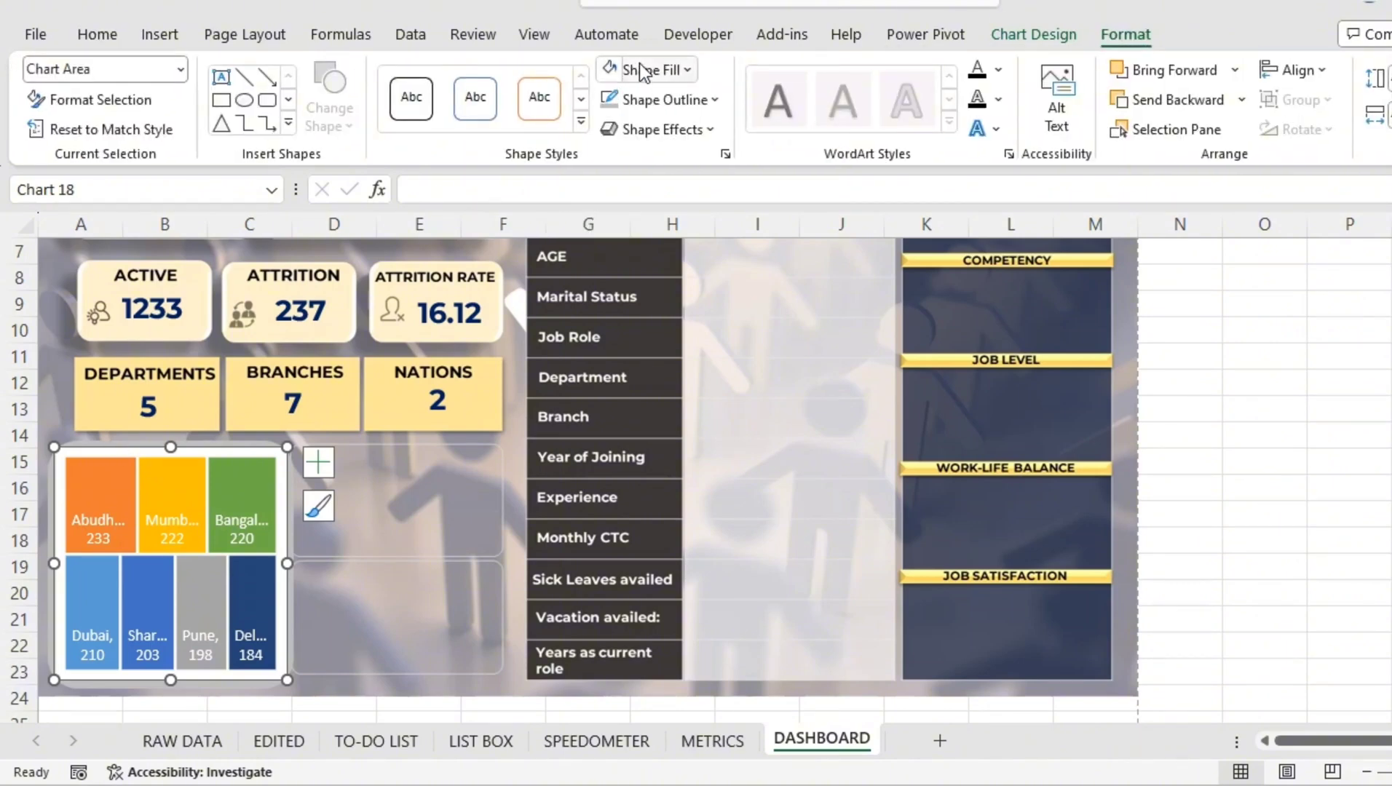
pyautogui.click(641, 69)
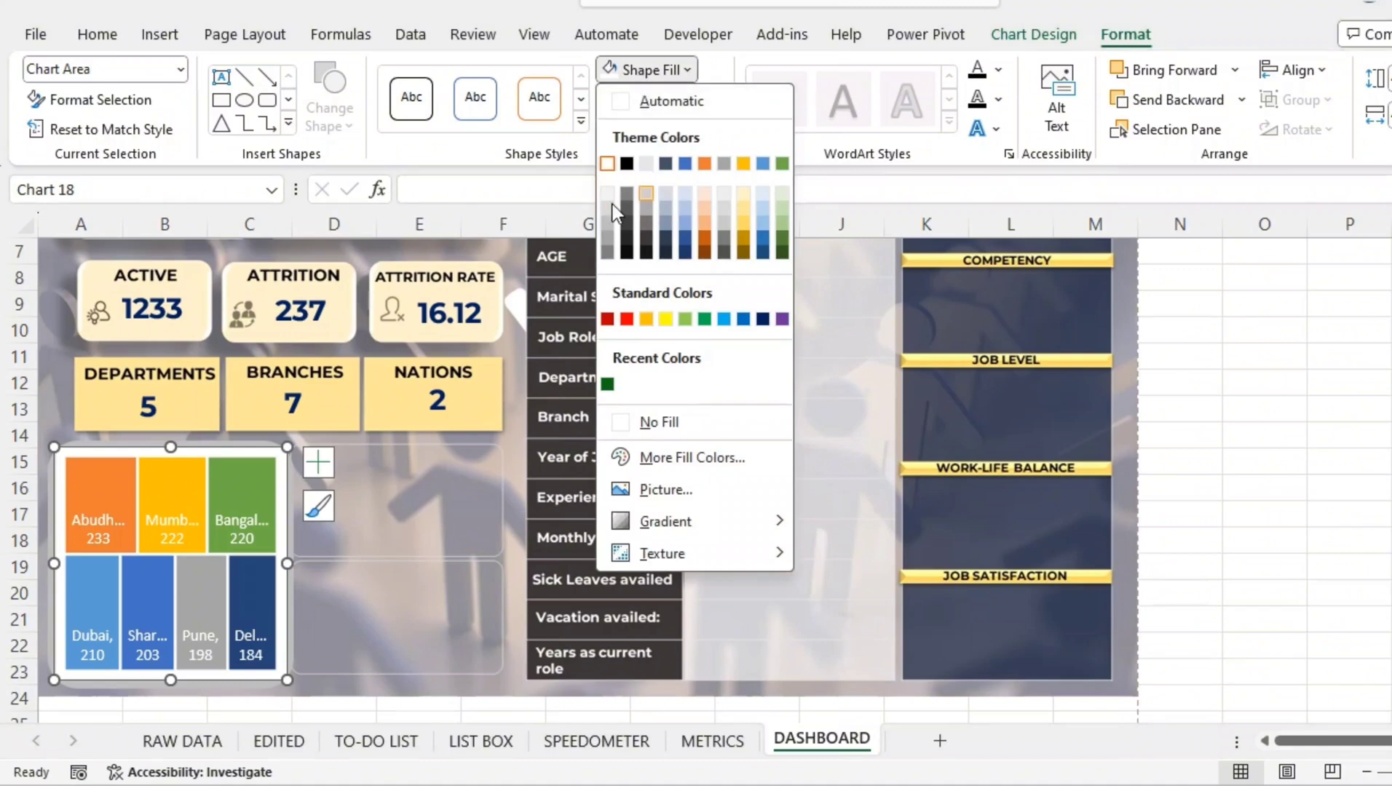
pyautogui.click(667, 77)
pyautogui.click(667, 76)
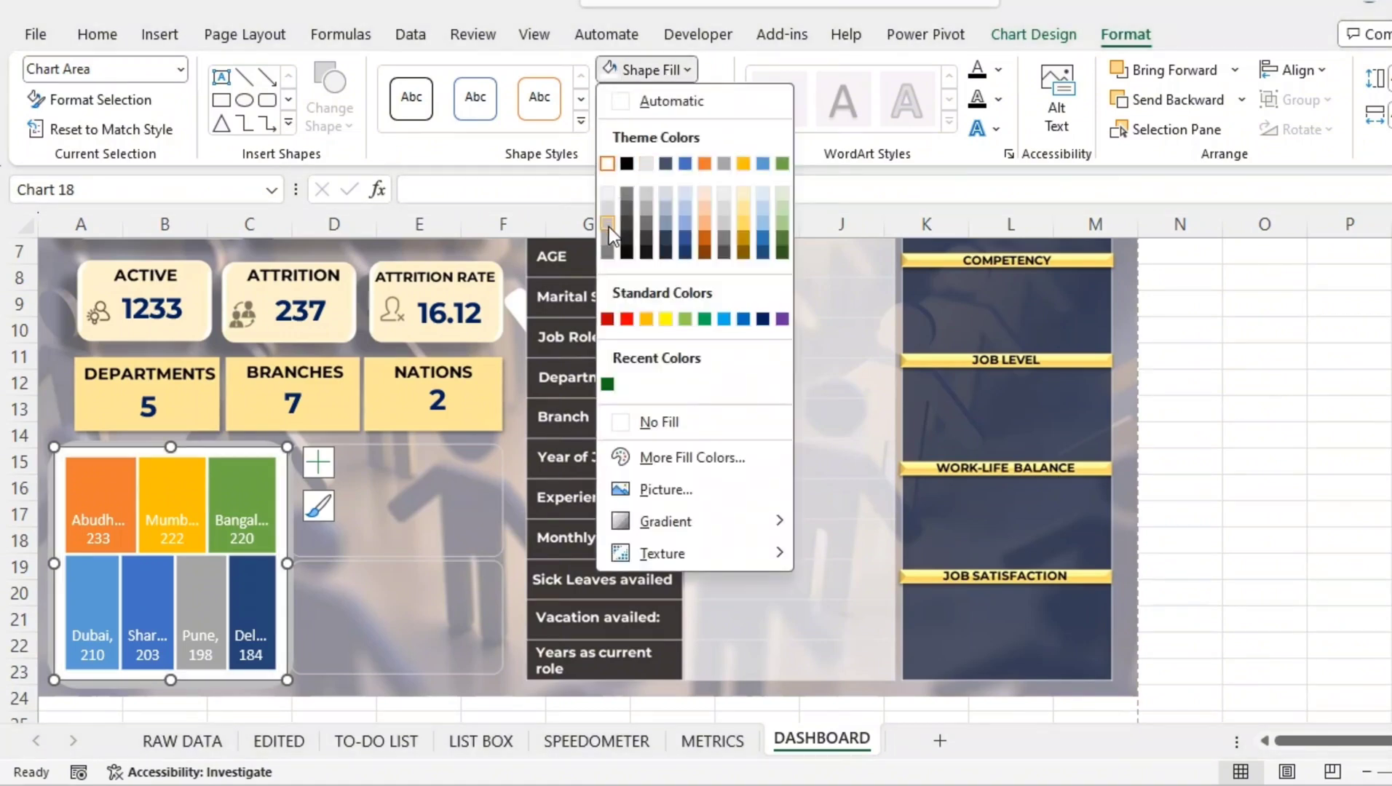
pyautogui.click(608, 251)
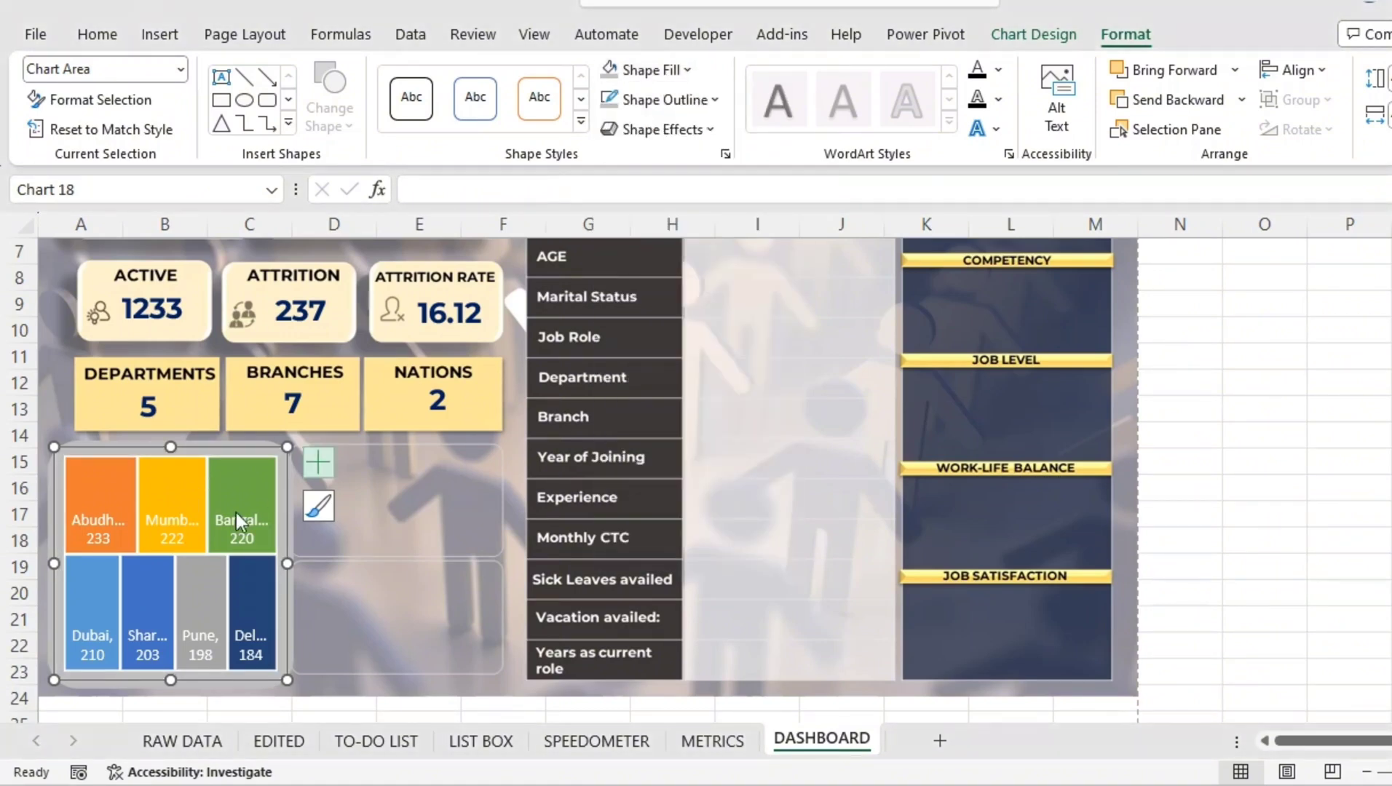
pyautogui.moveTo(121, 684); pyautogui.dragTo(122, 682)
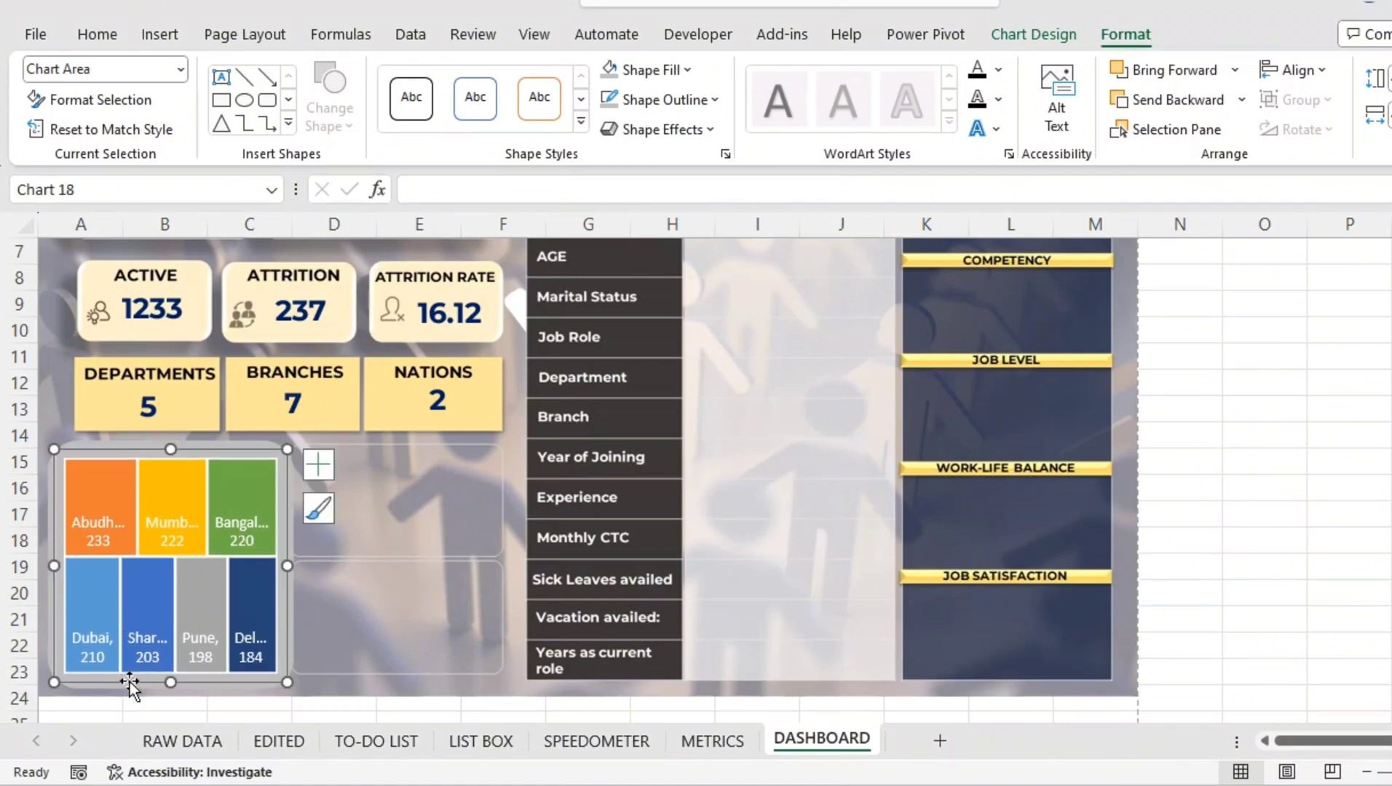
# Delete the rounded rectangle that sits behind the treemap.
pyautogui.click(44, 666)
pyautogui.click(48, 661)
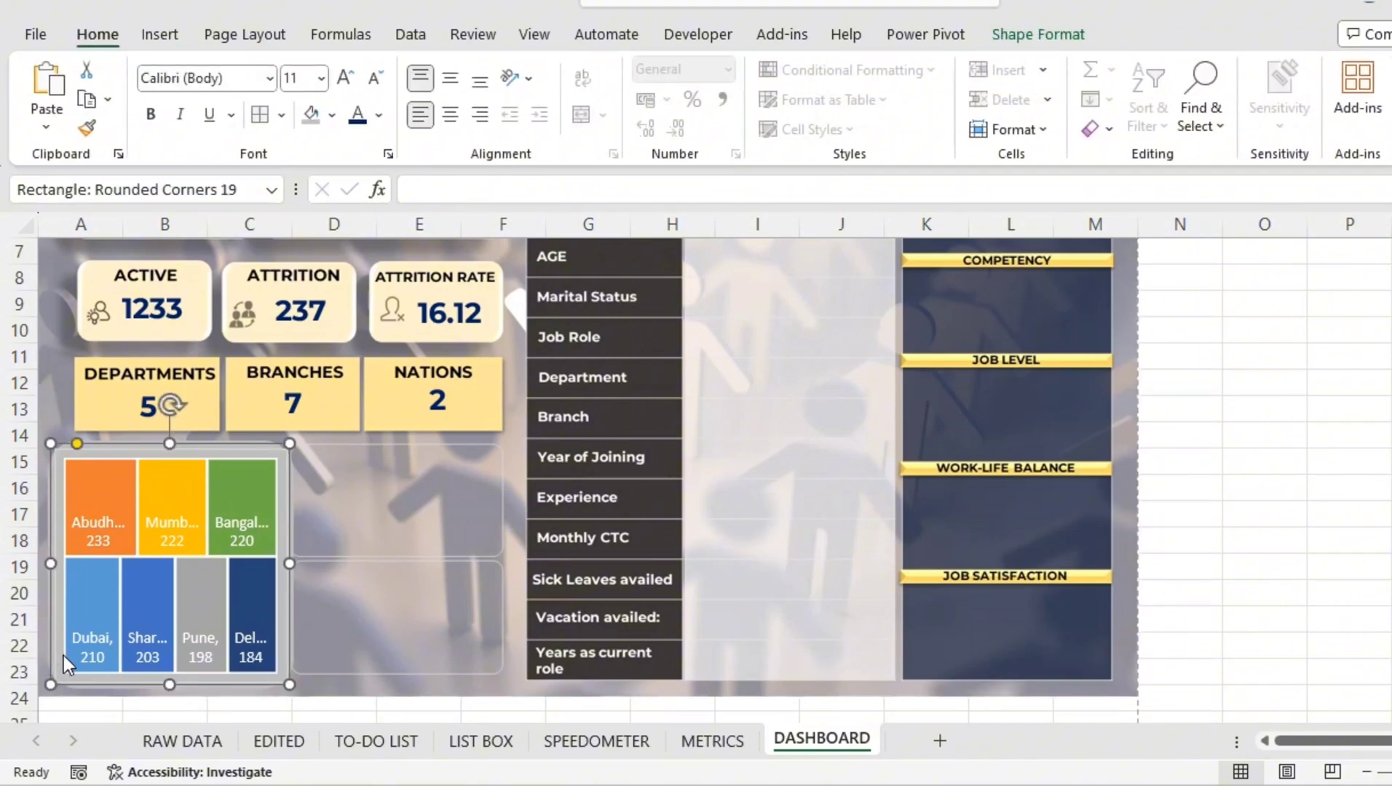
pyautogui.click(328, 689)
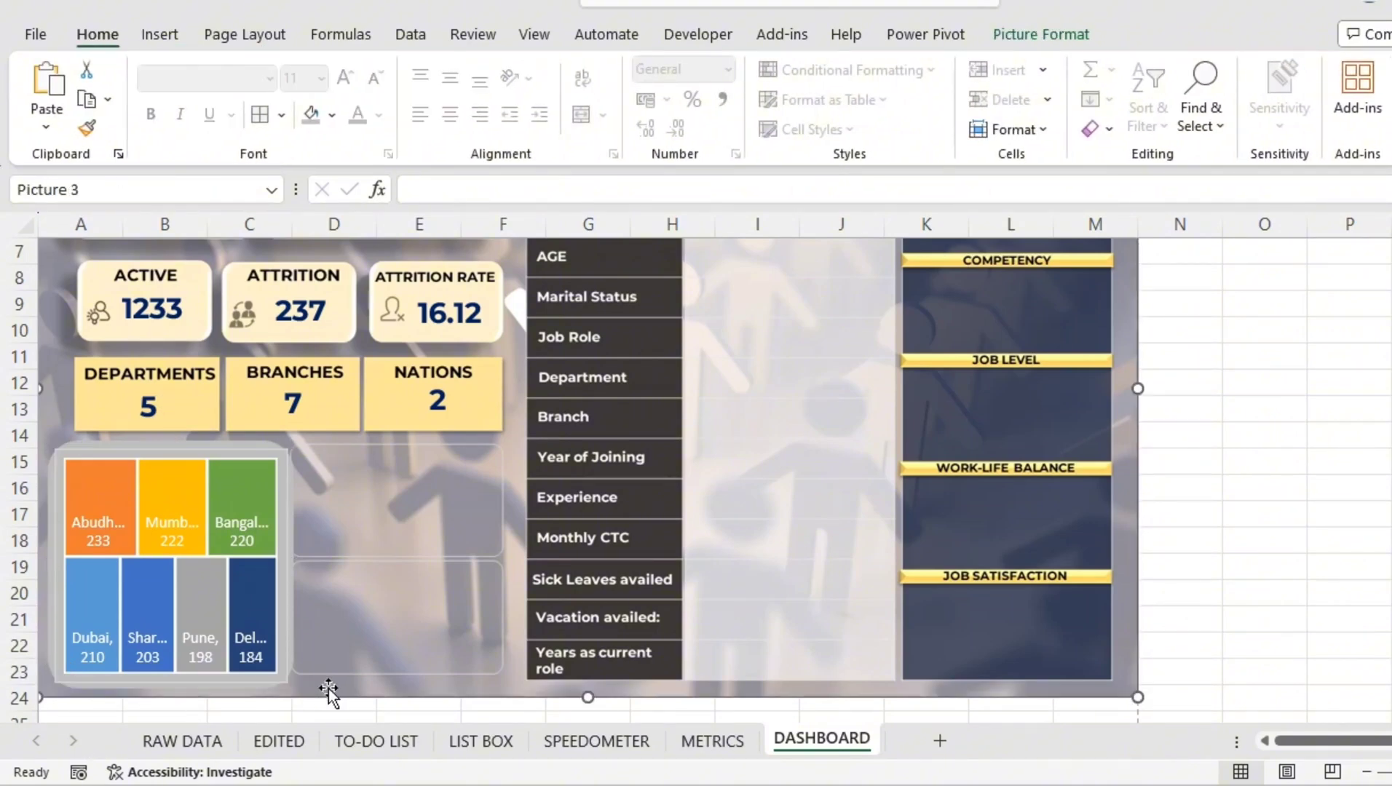
pyautogui.click(289, 668)
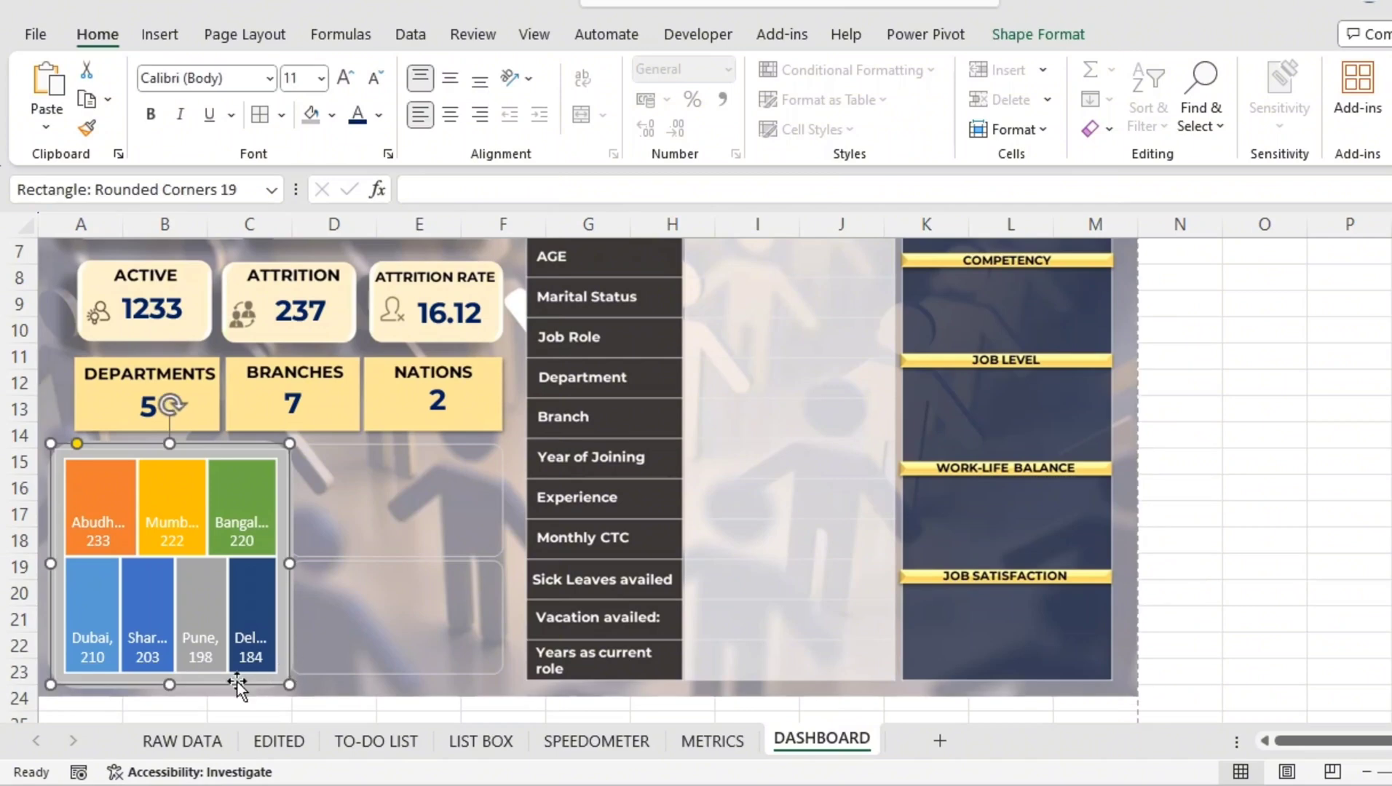
pyautogui.moveTo(56, 542); pyautogui.dragTo(67, 546)
pyautogui.click(53, 538)
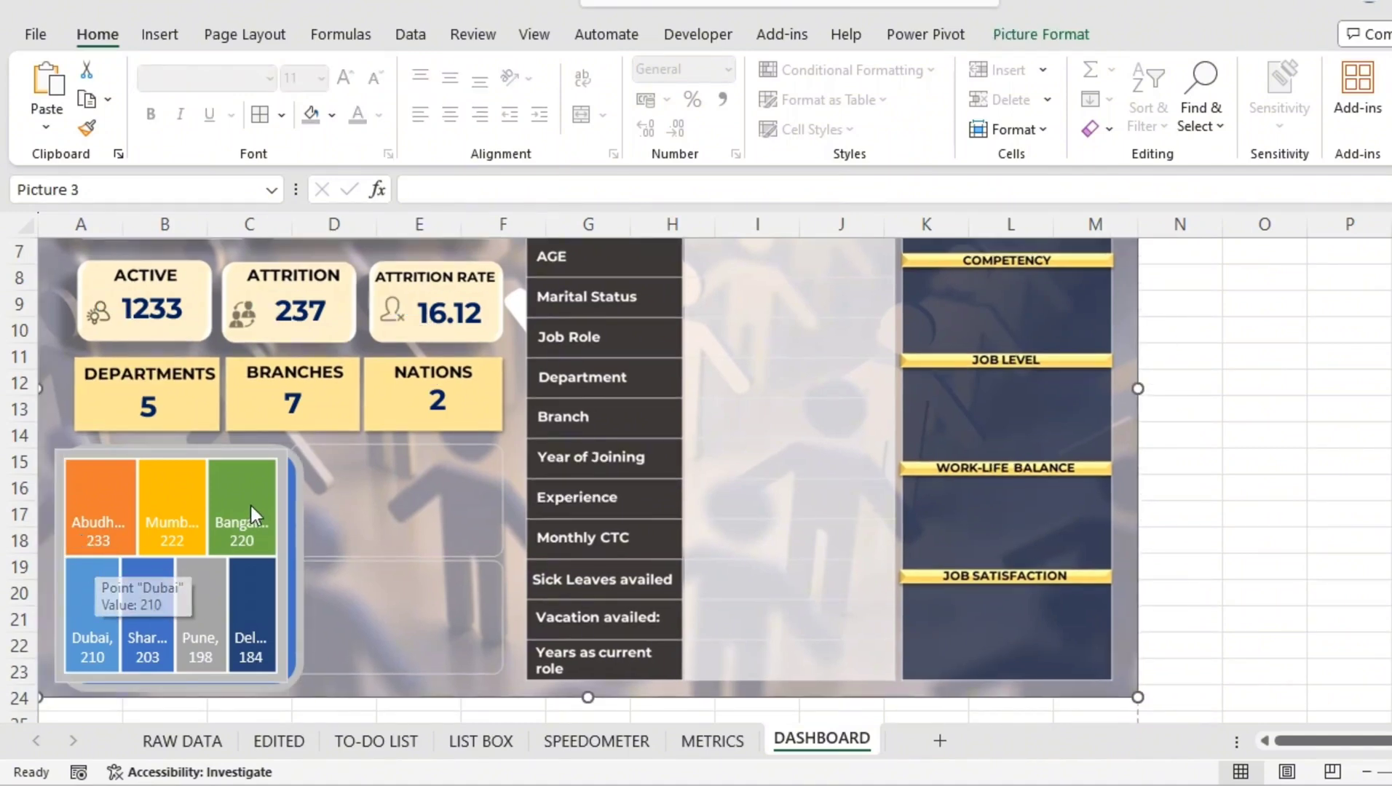
pyautogui.click(293, 524)
pyautogui.press('Escape')
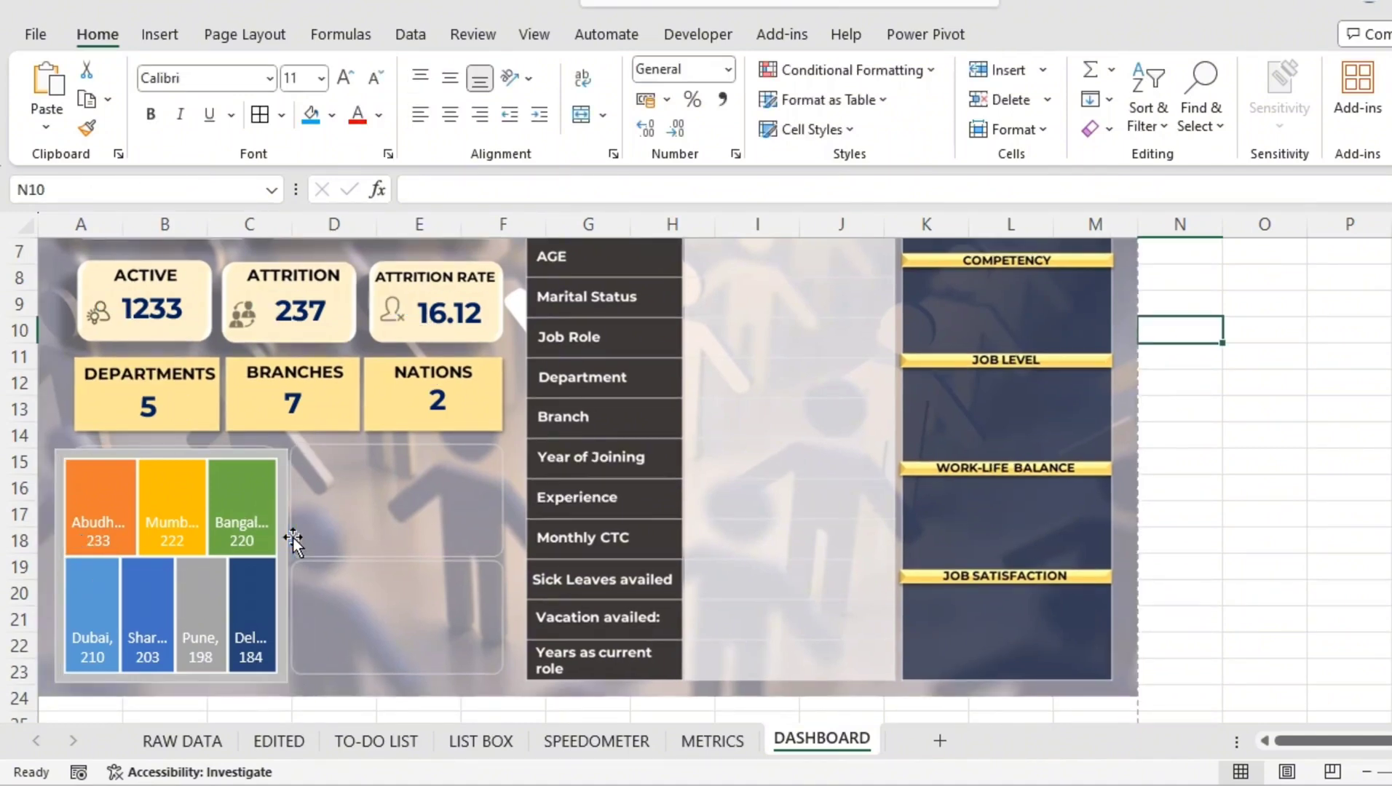
# Move the treemap up slightly in its panel and open the formatting options for its data series.
pyautogui.click(264, 529)
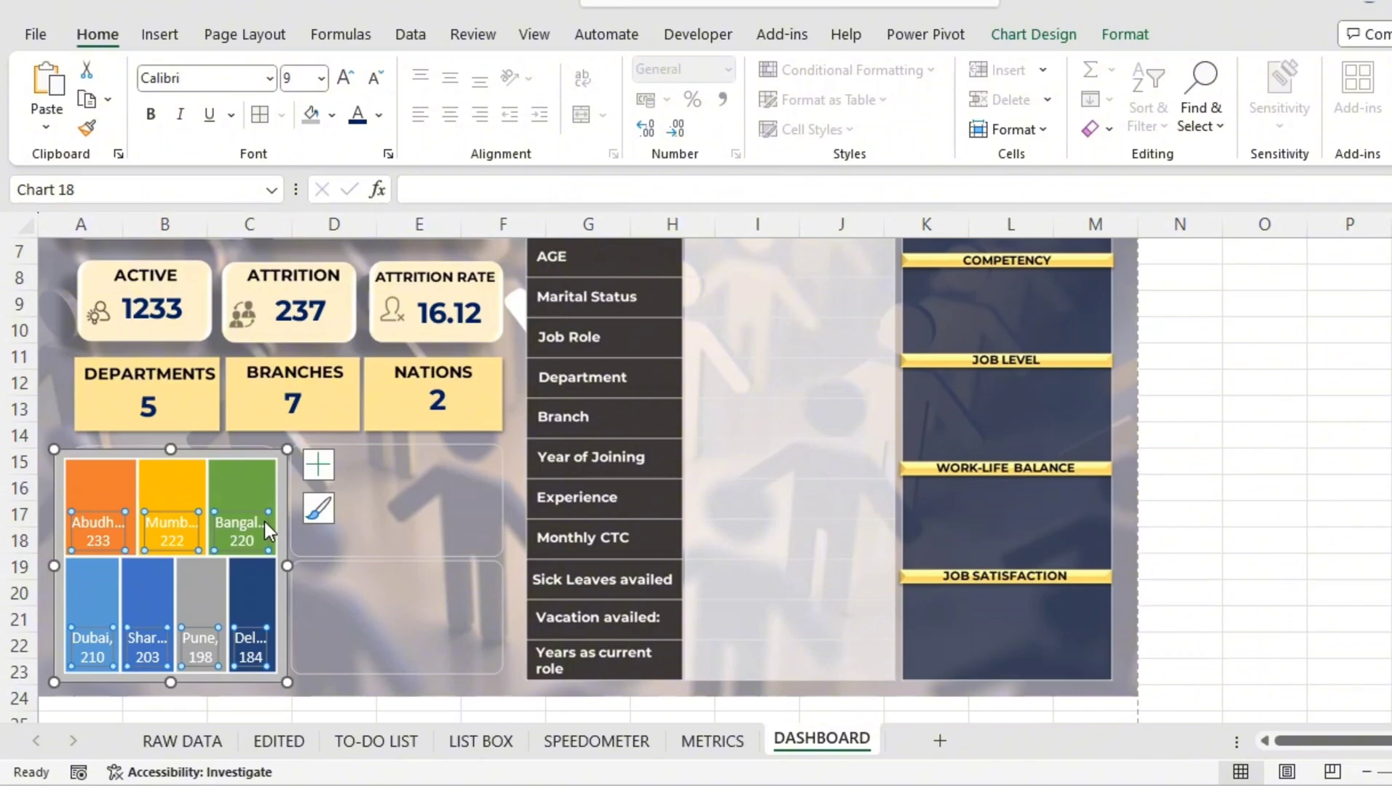
pyautogui.moveTo(233, 689); pyautogui.dragTo(240, 673)
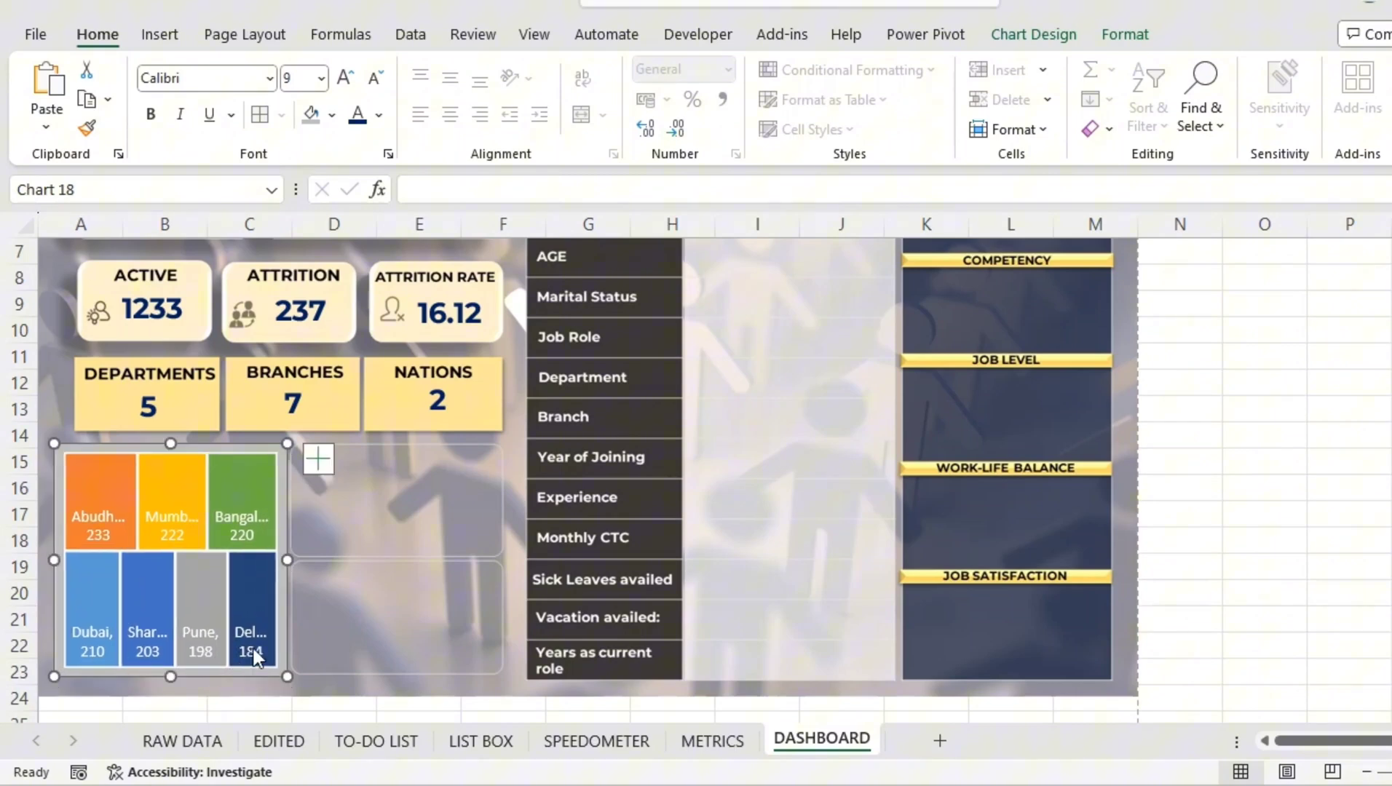
pyautogui.click(247, 588)
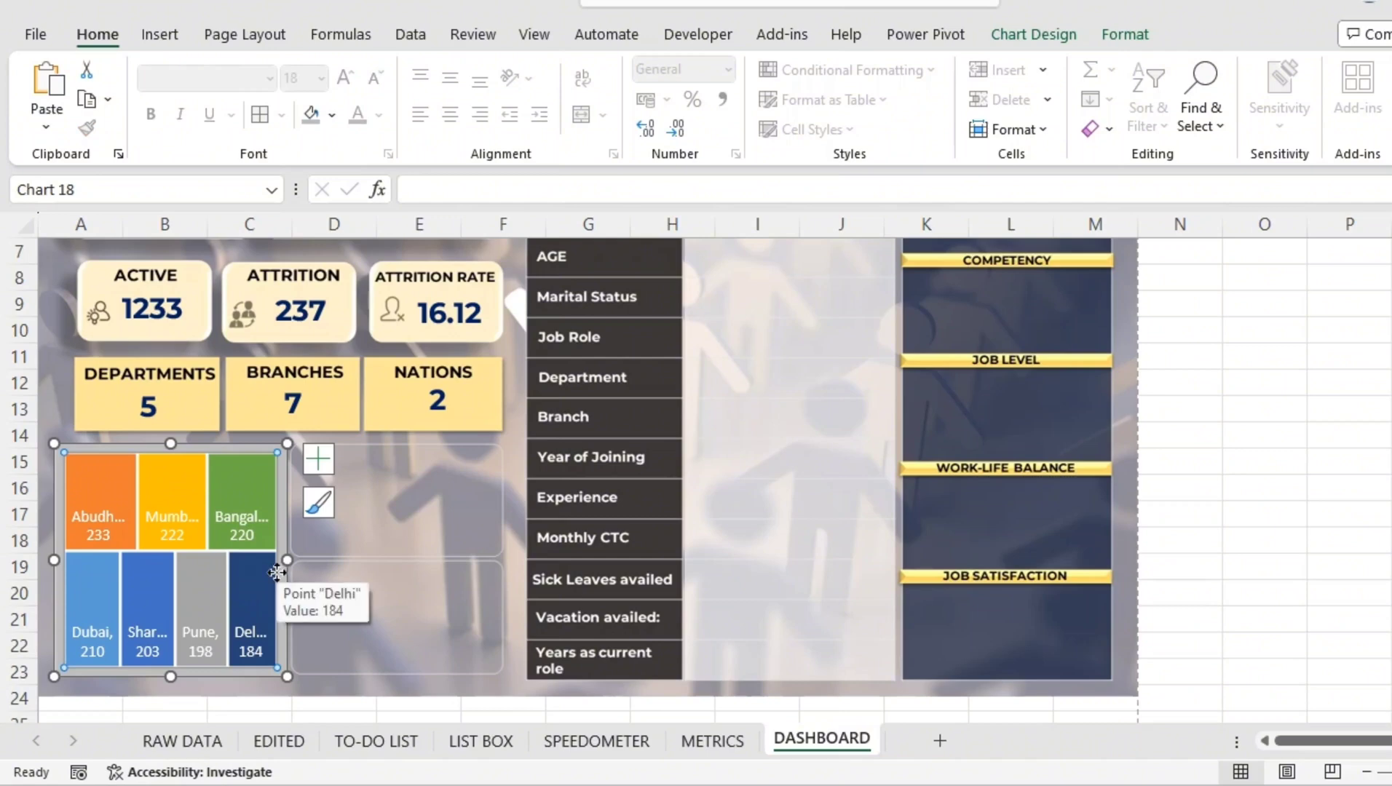
pyautogui.click(278, 575)
pyautogui.doubleClick(270, 575)
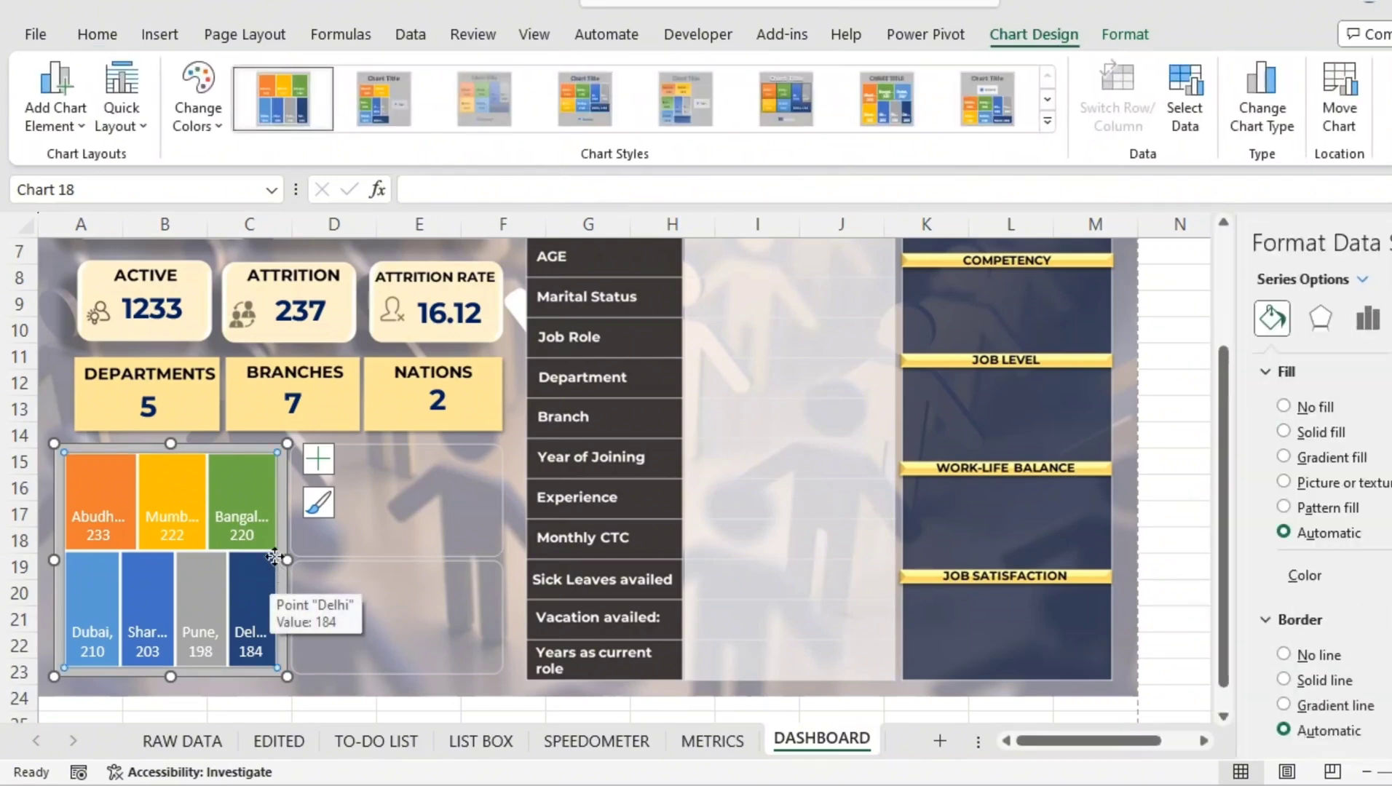
# Fill the treemap's Pune tile with a darker theme blue.
pyautogui.click(213, 594)
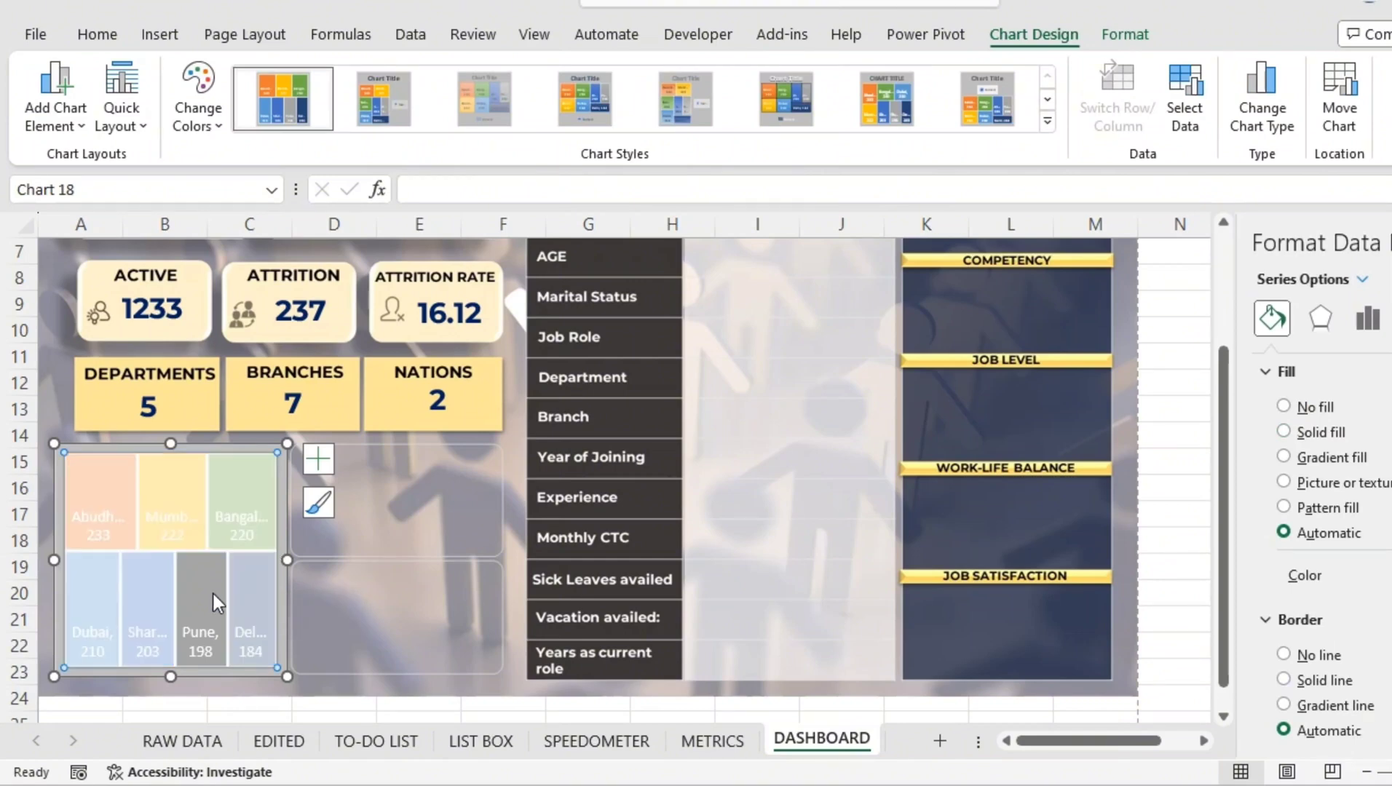
pyautogui.click(1121, 35)
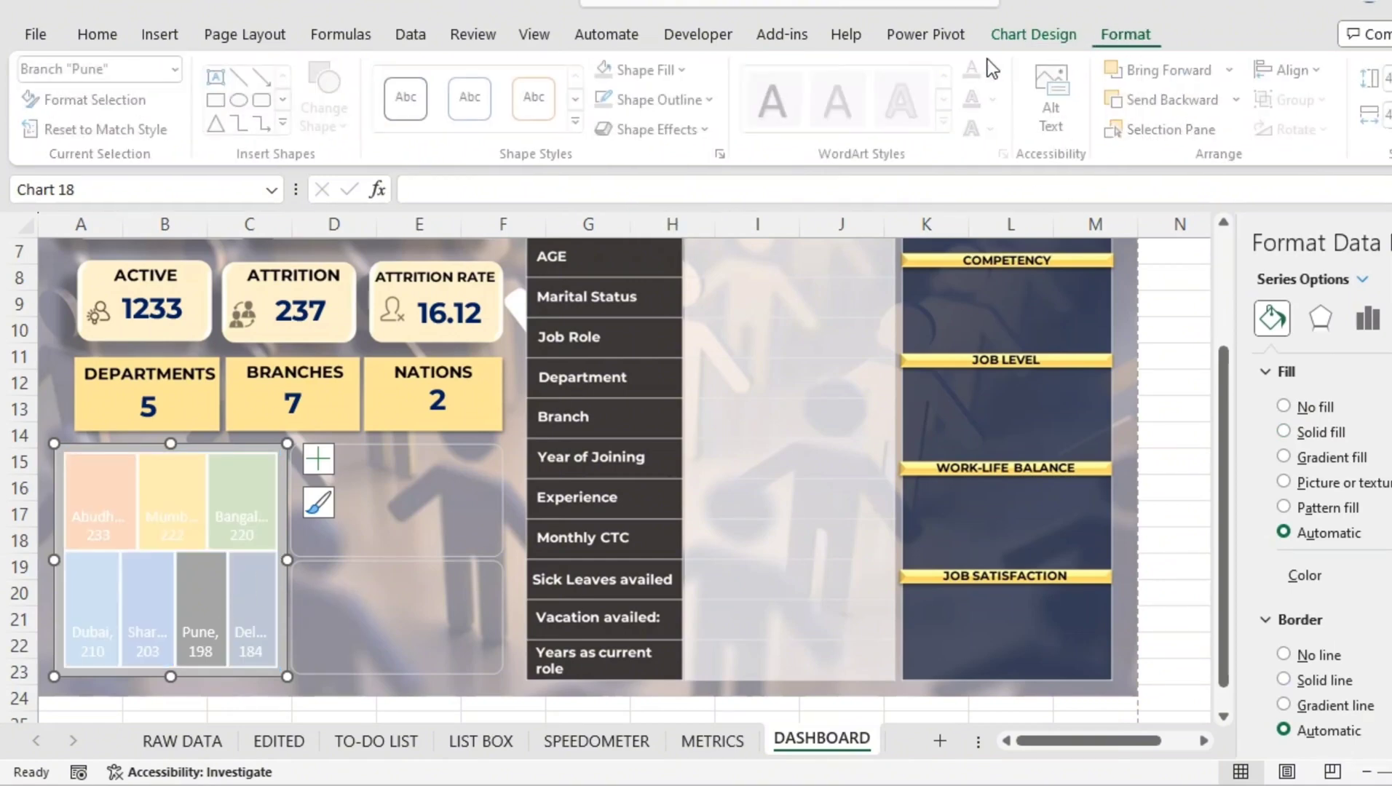
pyautogui.click(680, 71)
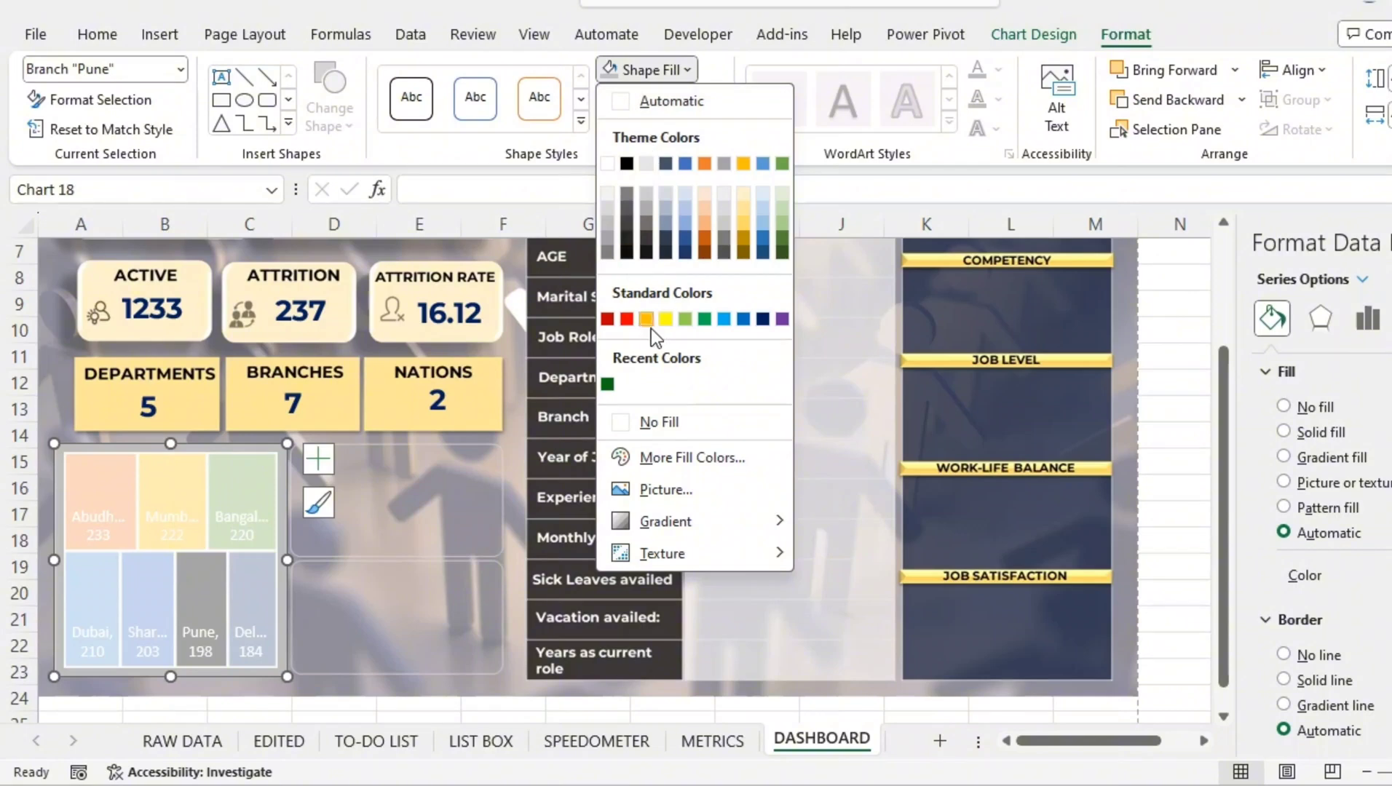
pyautogui.click(764, 240)
pyautogui.moveTo(452, 610); pyautogui.dragTo(460, 611)
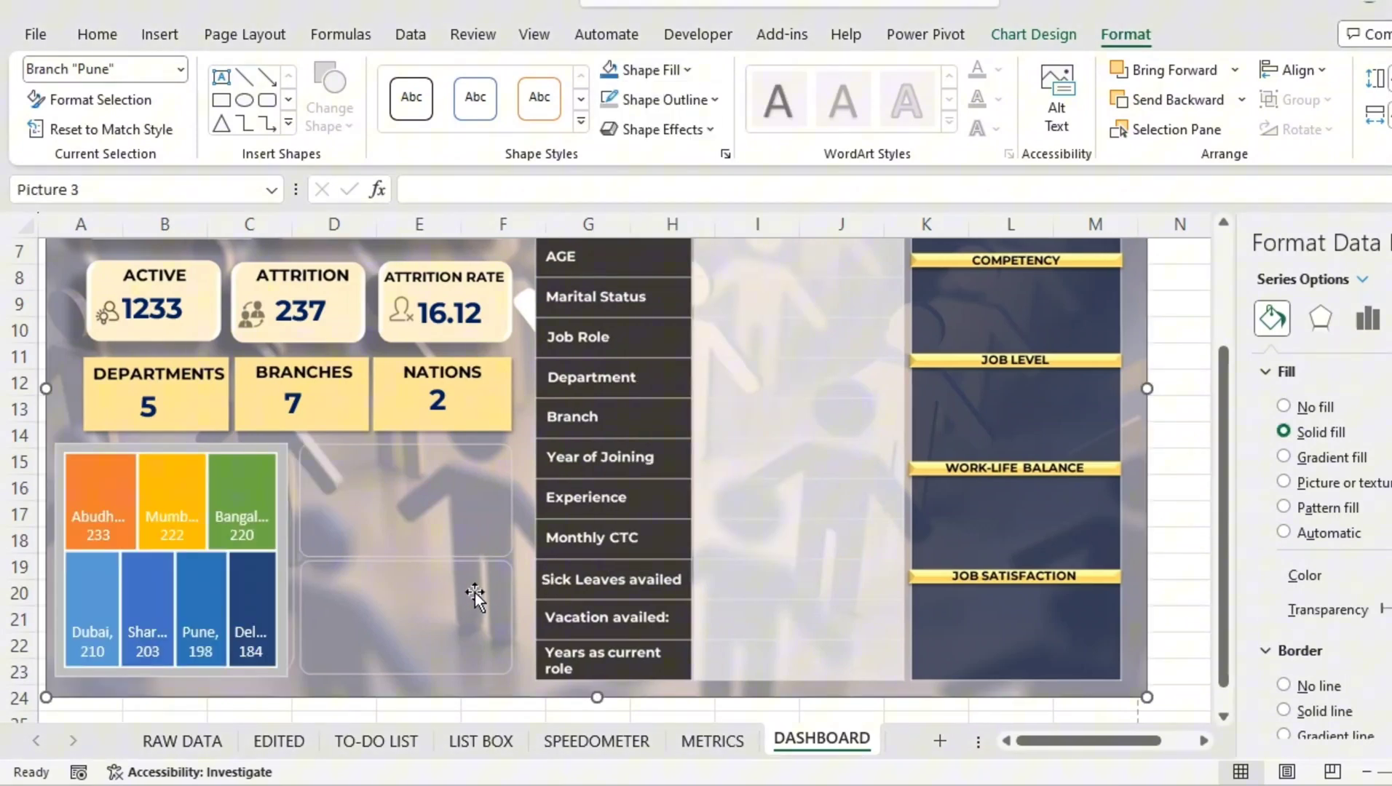
# Fill the treemap's Pune tile with the standard purple.
pyautogui.click(206, 601)
pyautogui.click(206, 601)
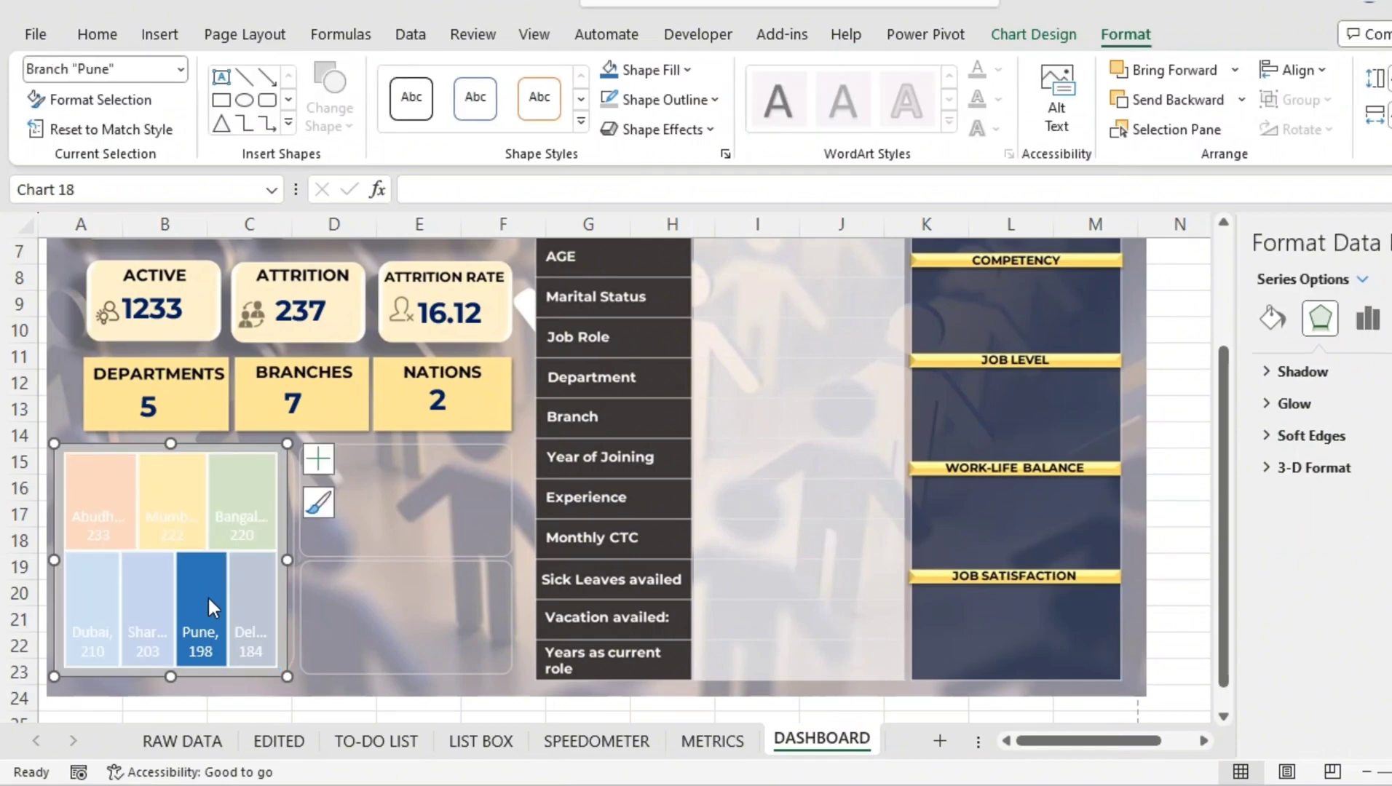
pyautogui.click(608, 69)
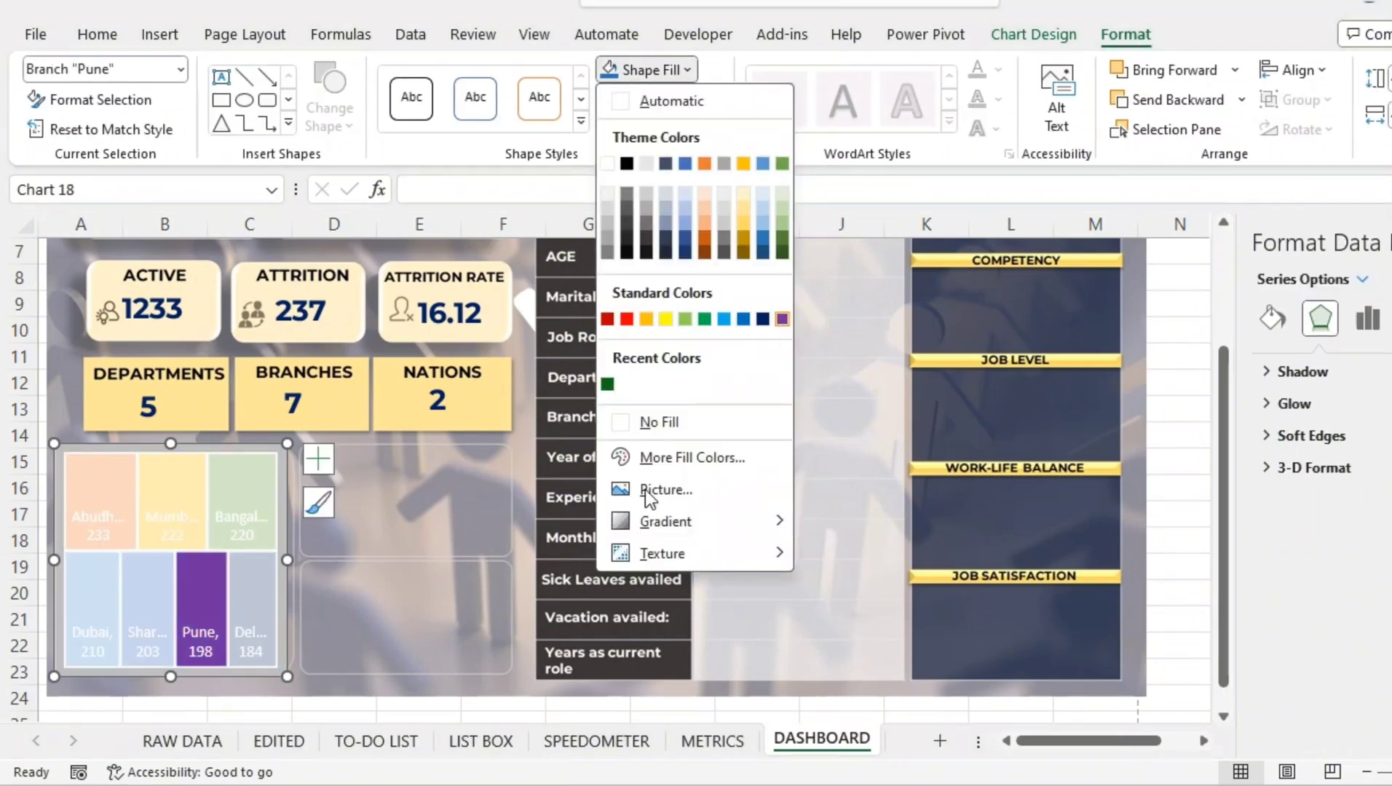
pyautogui.click(463, 621)
pyautogui.click(463, 621)
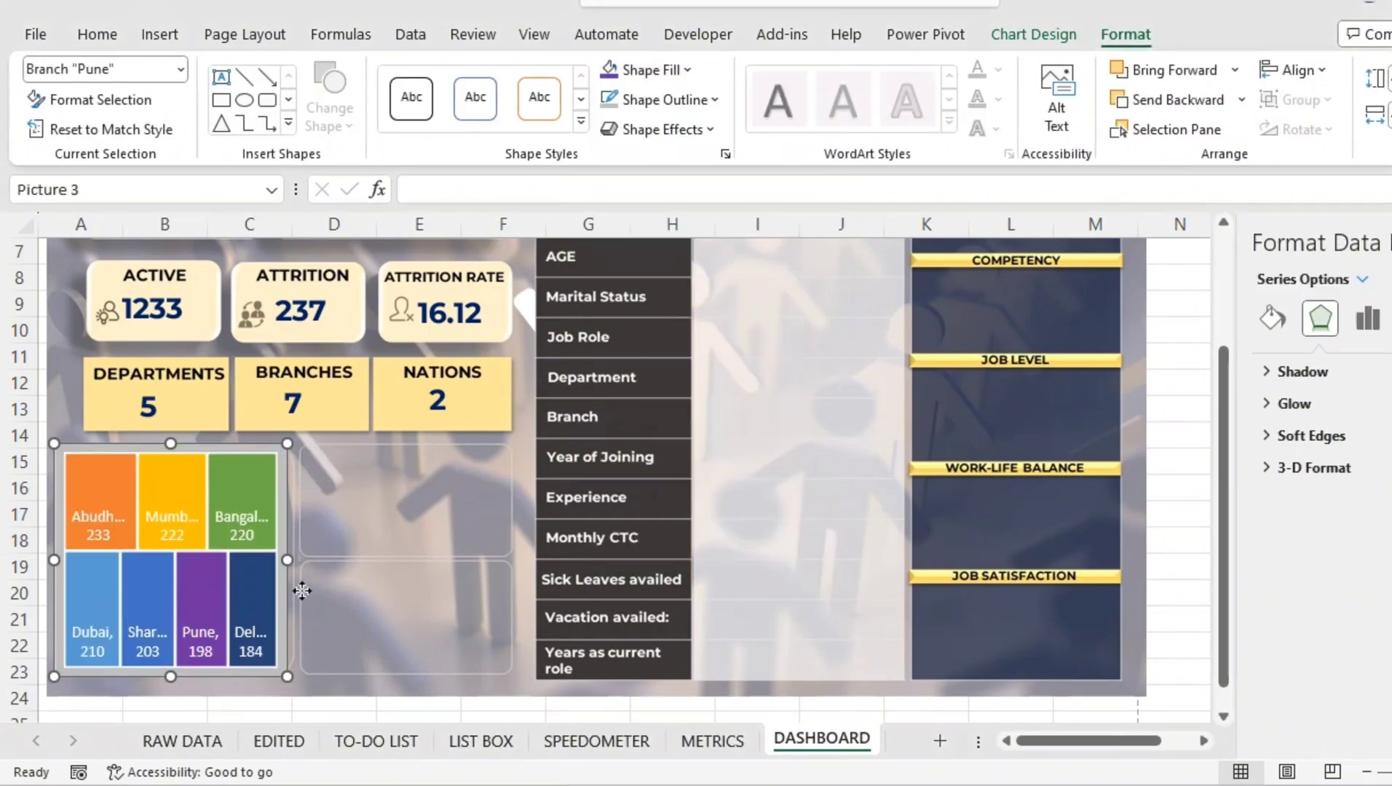
# Fill the treemap's Dubai tile with the standard light blue and nudge the treemap slightly right.
pyautogui.click(101, 599)
pyautogui.click(101, 598)
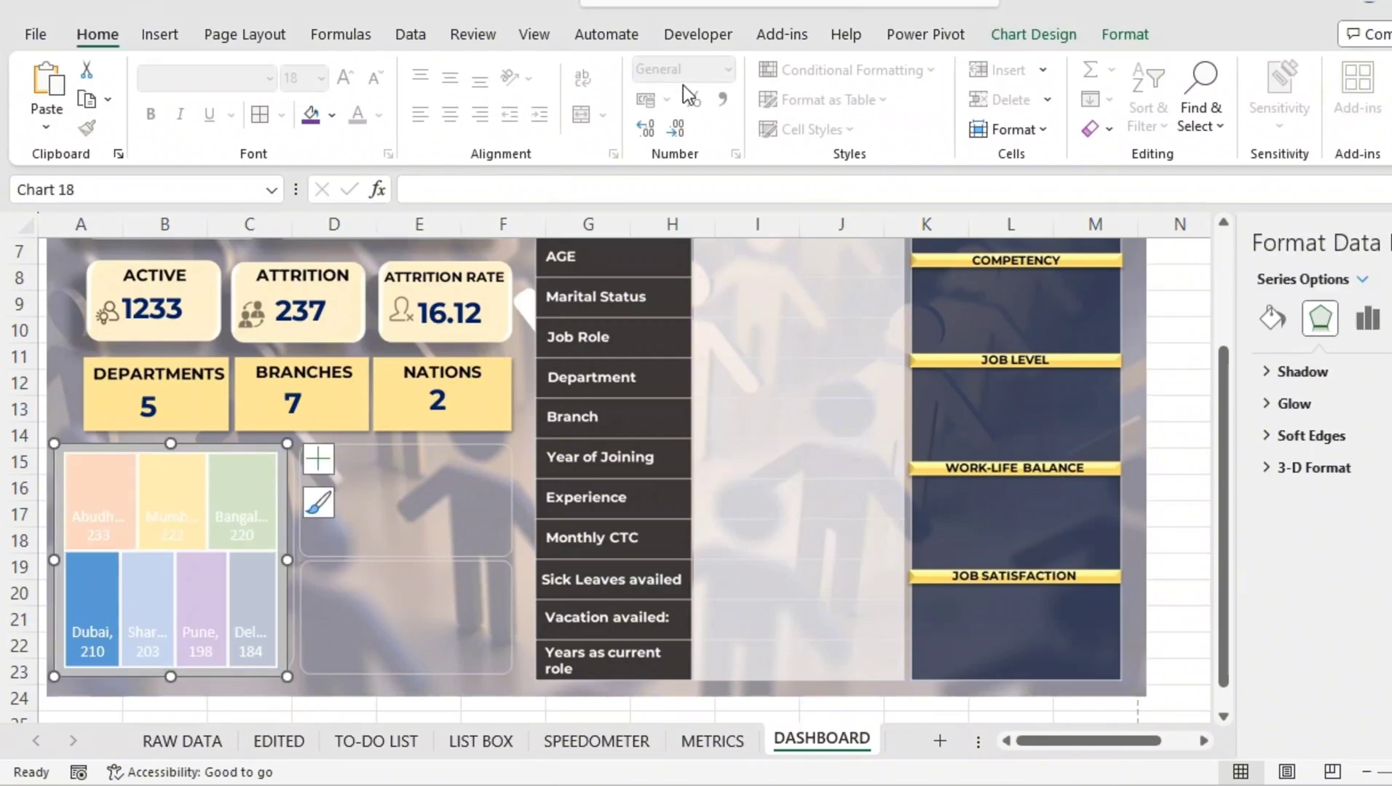
pyautogui.click(1125, 34)
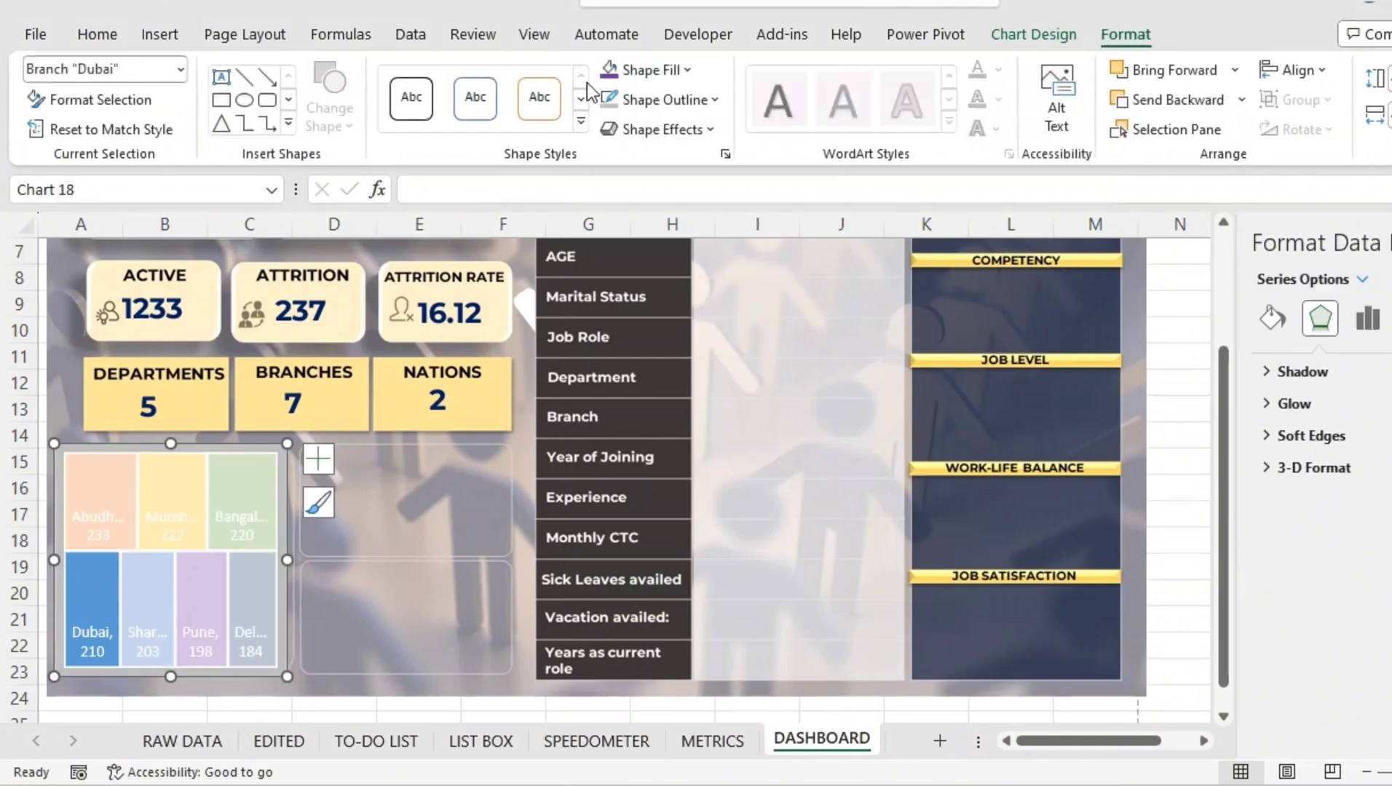
pyautogui.click(655, 70)
pyautogui.click(581, 102)
pyautogui.click(580, 102)
pyautogui.click(581, 102)
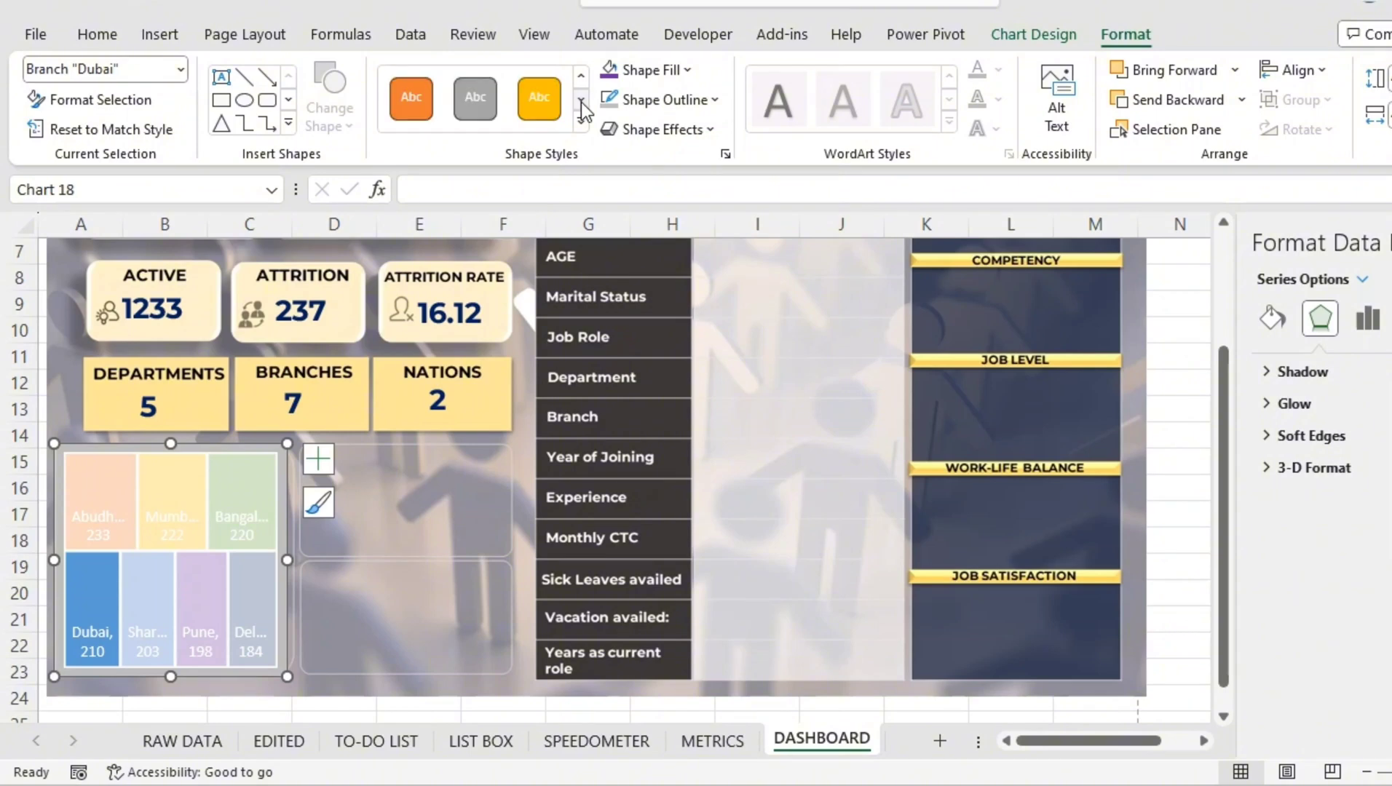
pyautogui.click(581, 102)
pyautogui.click(581, 102)
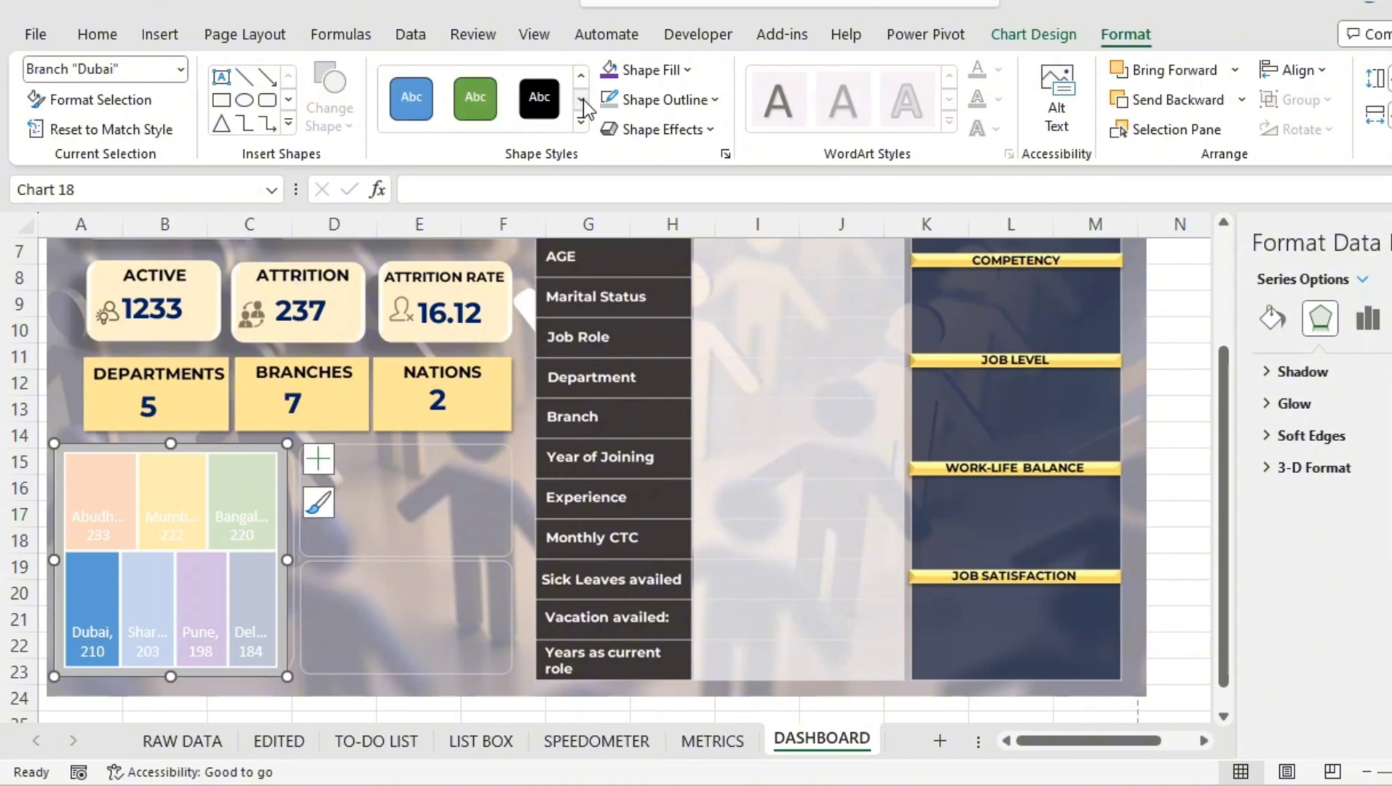
pyautogui.click(581, 100)
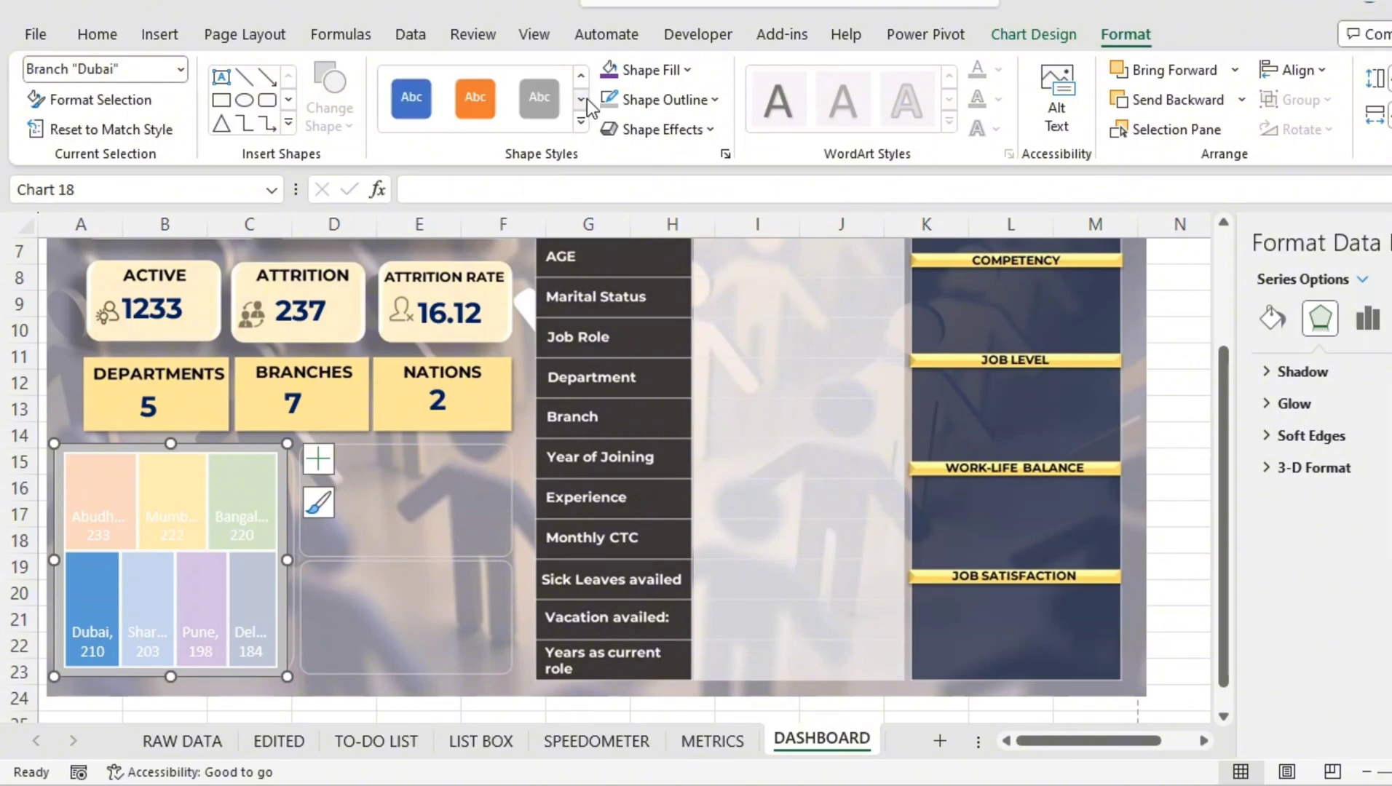
pyautogui.click(664, 70)
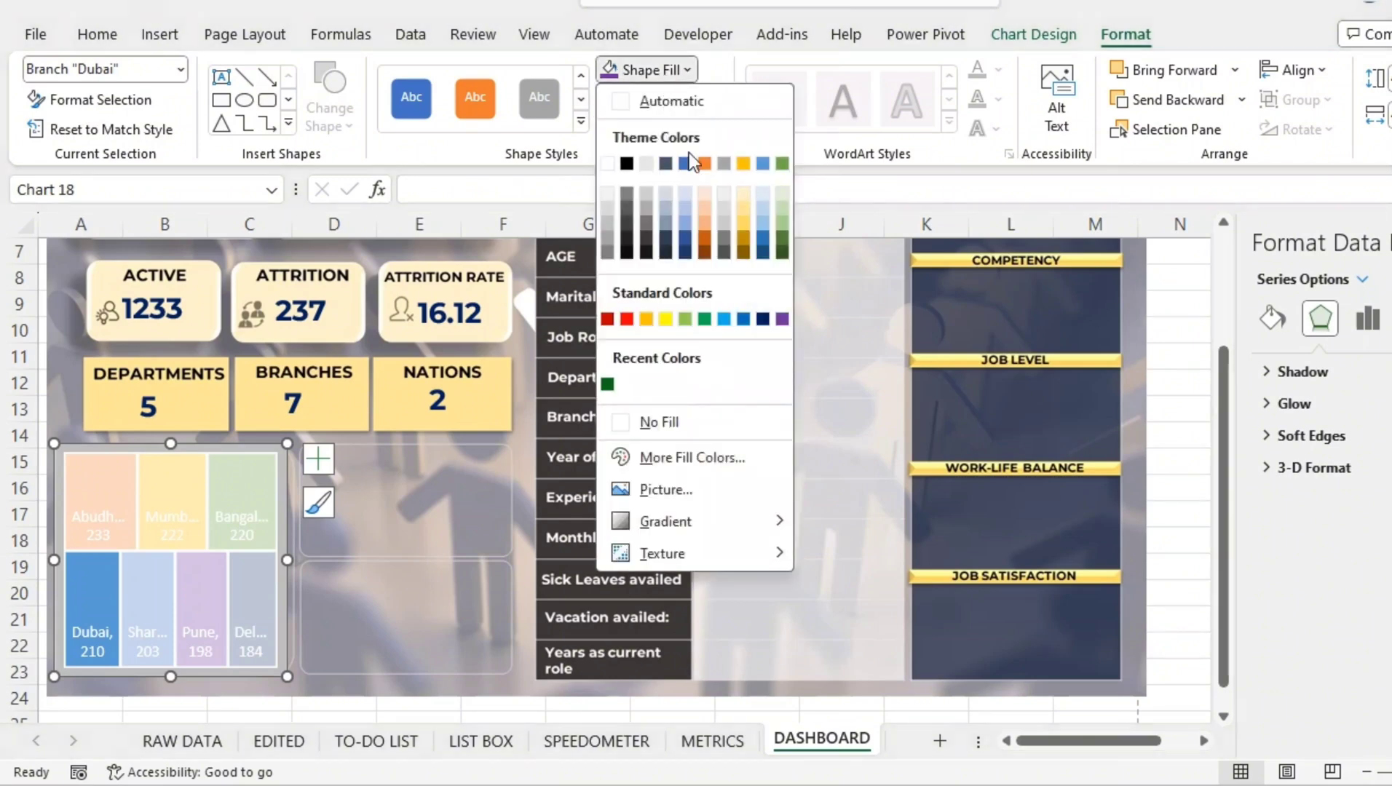
pyautogui.click(720, 322)
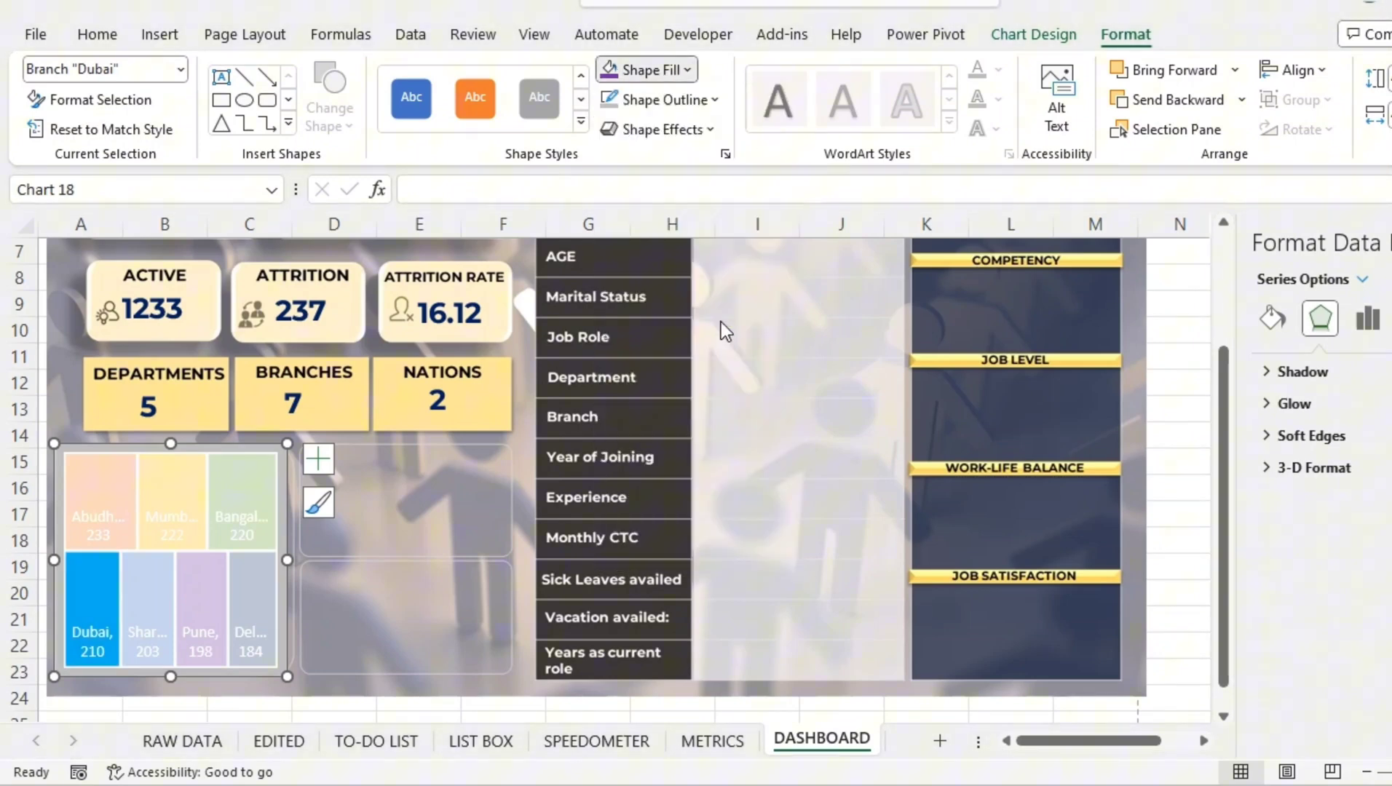
pyautogui.click(485, 556)
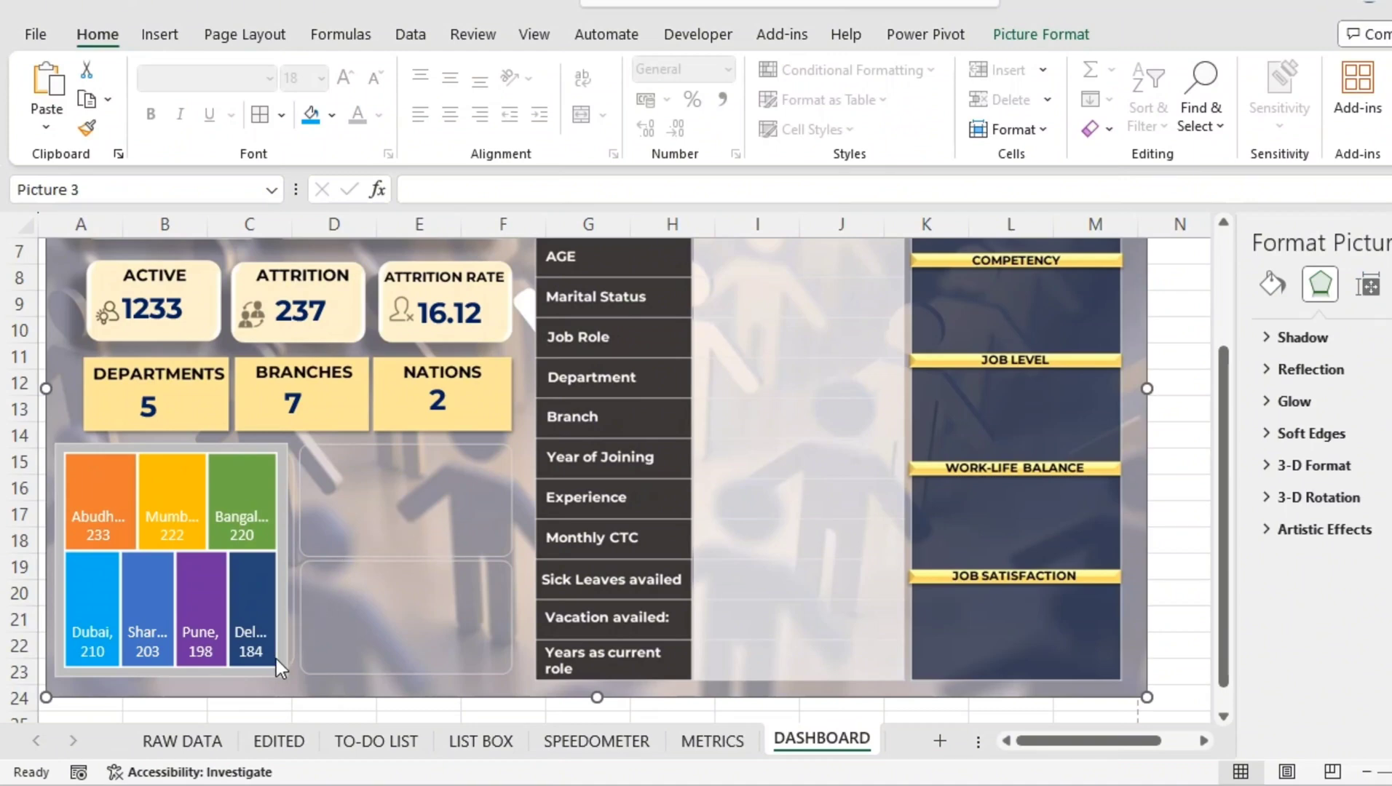
pyautogui.moveTo(282, 667); pyautogui.dragTo(289, 666)
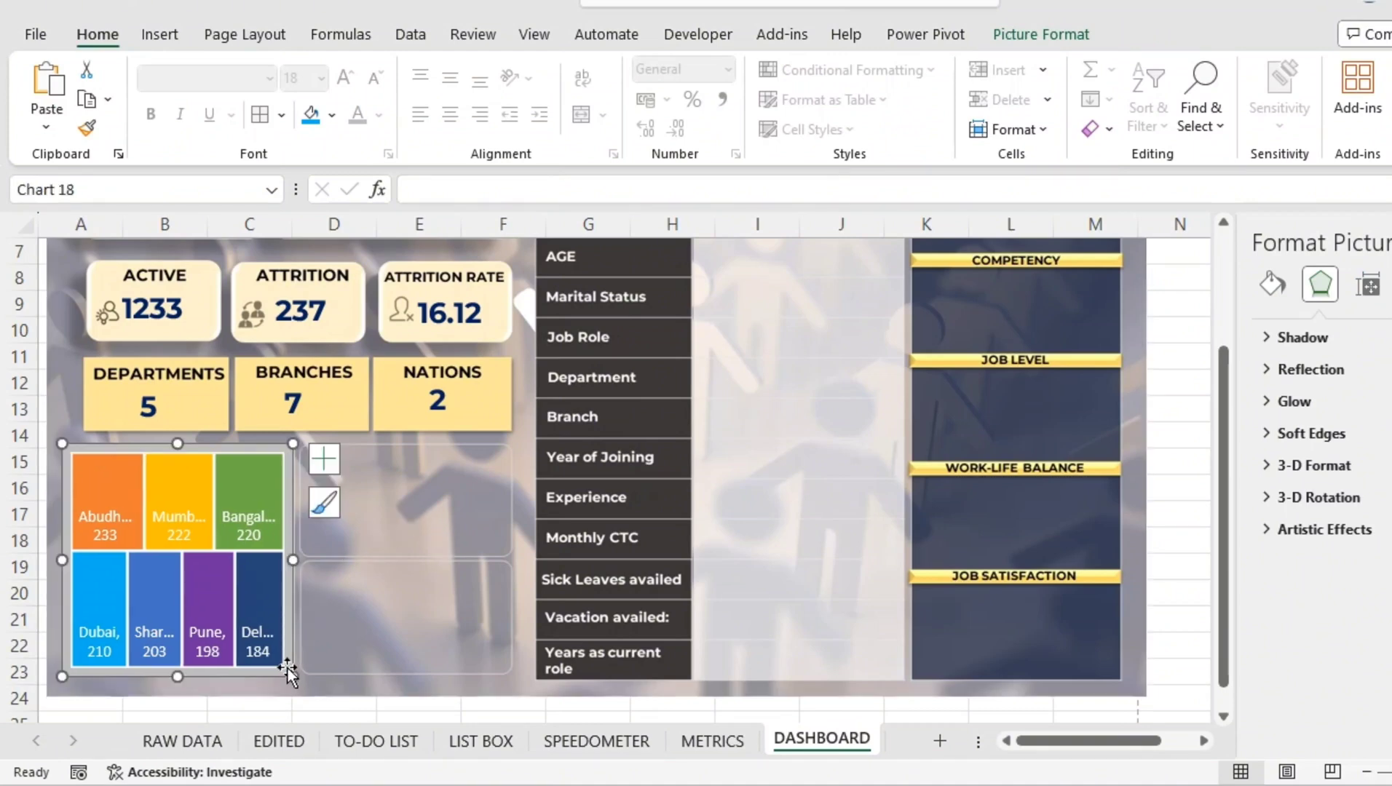
# Copy the HR department column chart from the LIST BOX sheet and paste it into the DASHBOARD sheet.
pyautogui.click(505, 743)
pyautogui.click(1168, 368)
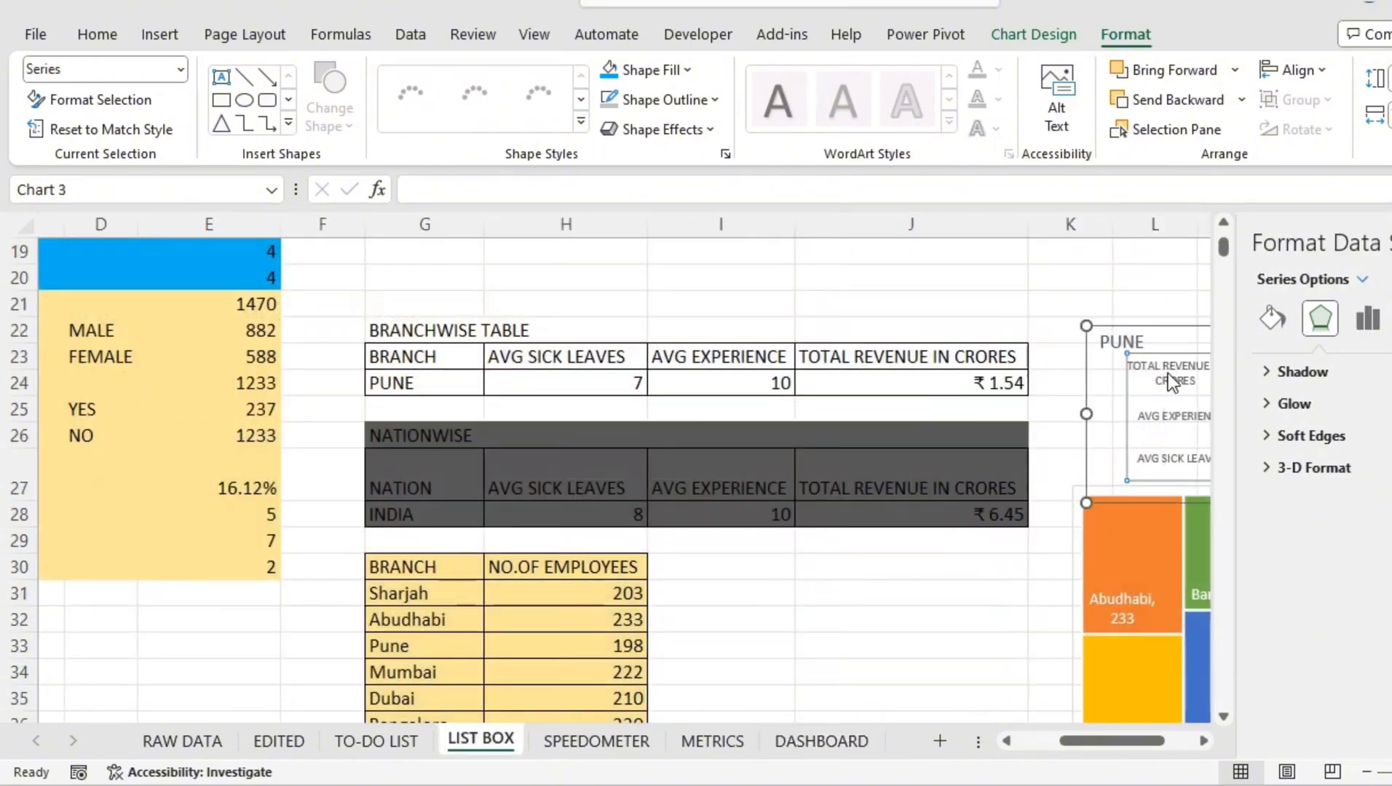
pyautogui.click(1168, 368)
pyautogui.scroll(3, 1168, 368)
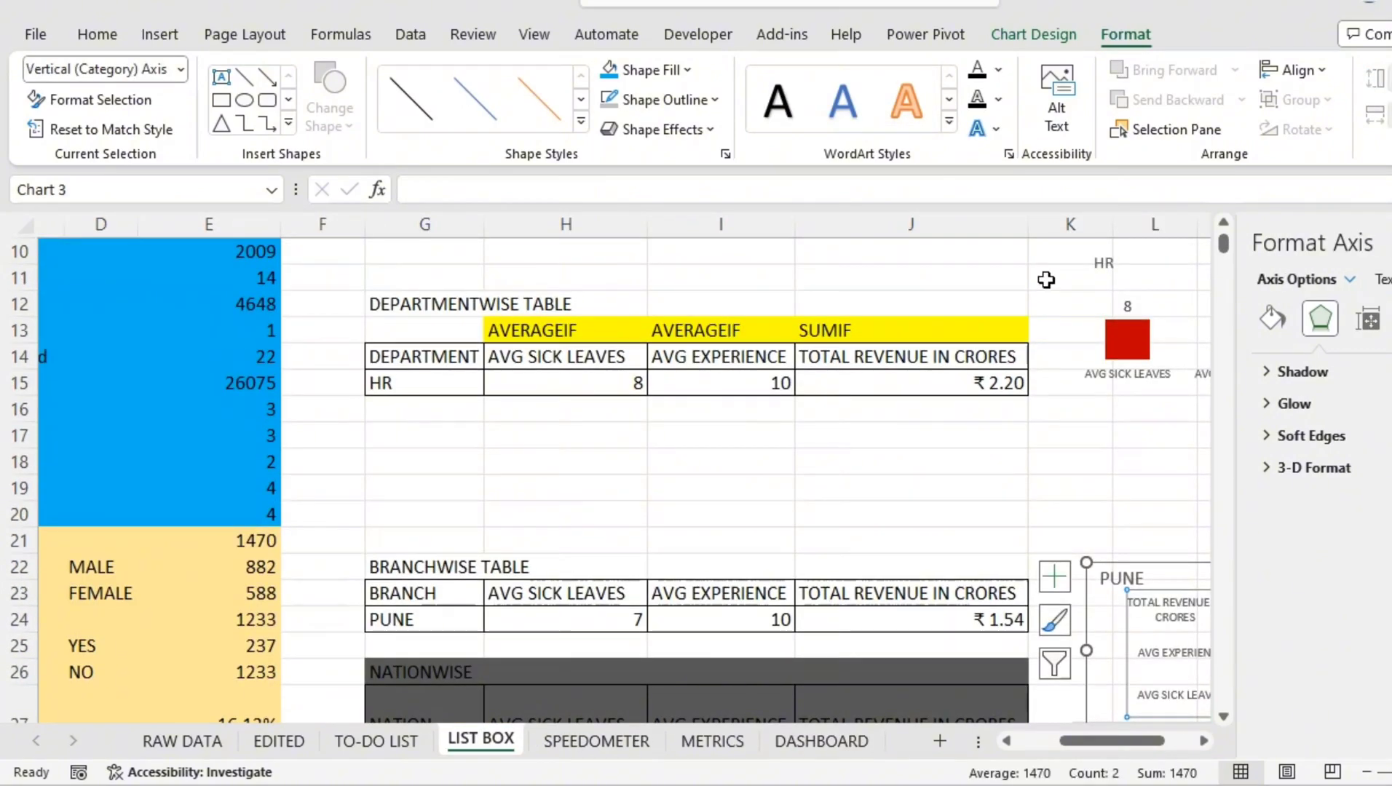
pyautogui.click(1106, 295)
pyautogui.click(1104, 393)
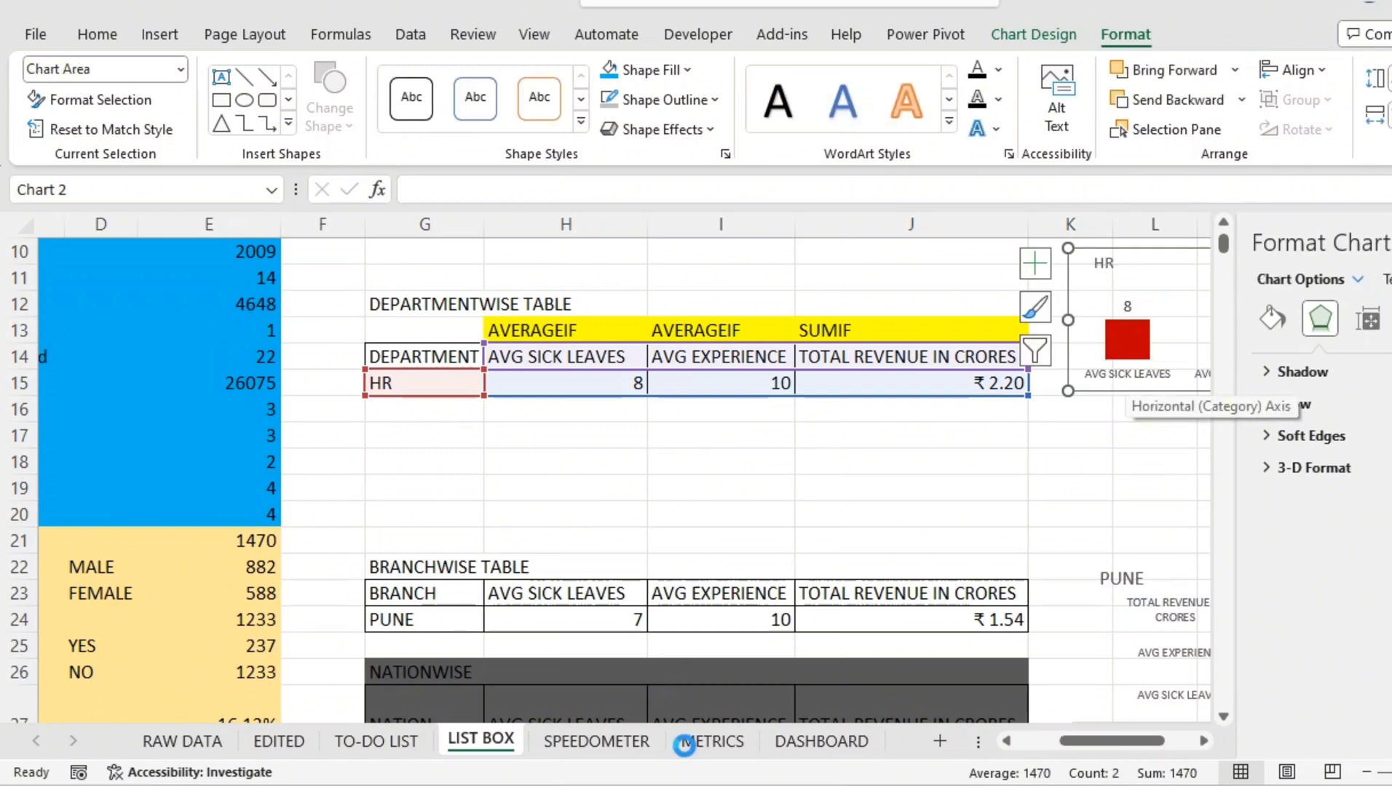
pyautogui.click(805, 749)
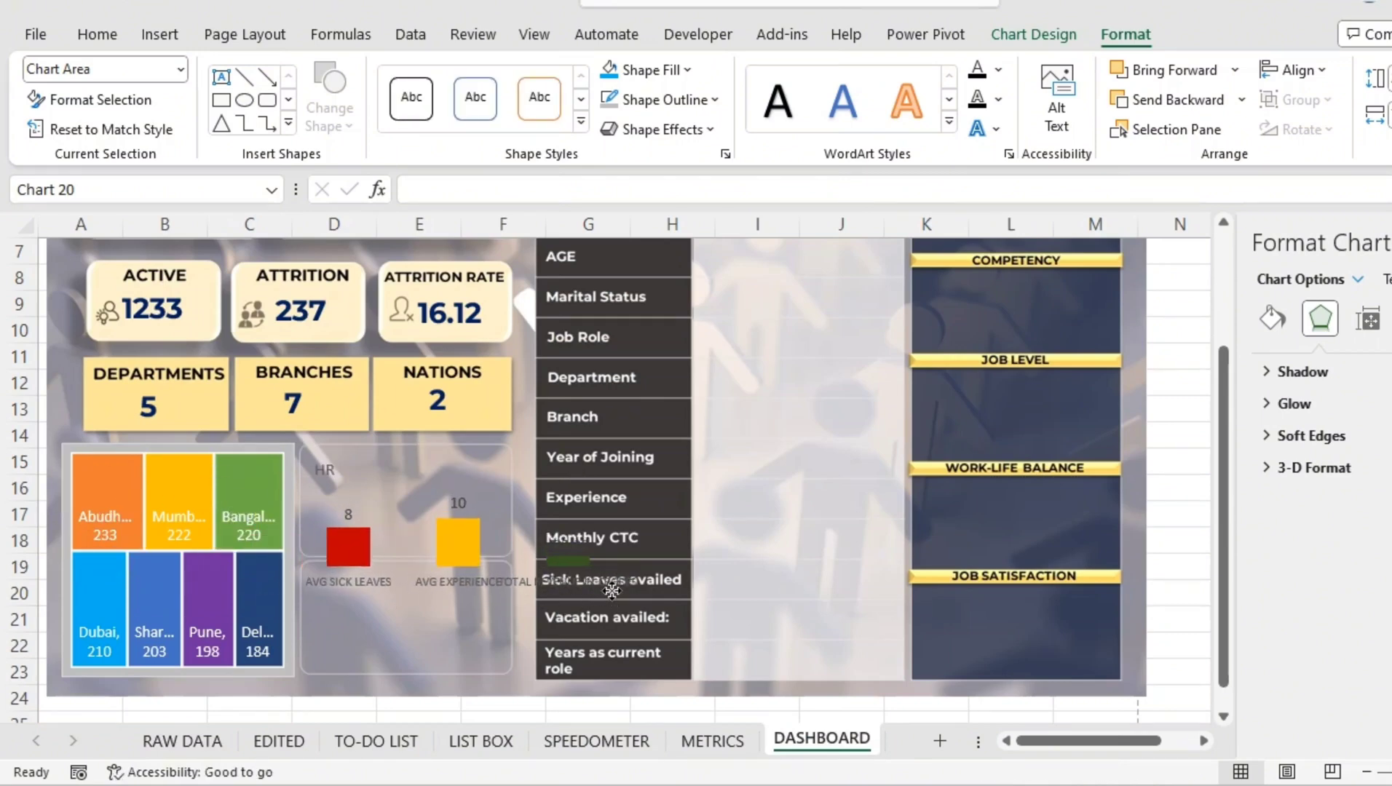
# Resize the HR chart to fit the upper panel beside the treemap and raise its total revenue data label above the bar.
pyautogui.moveTo(647, 588); pyautogui.dragTo(527, 538)
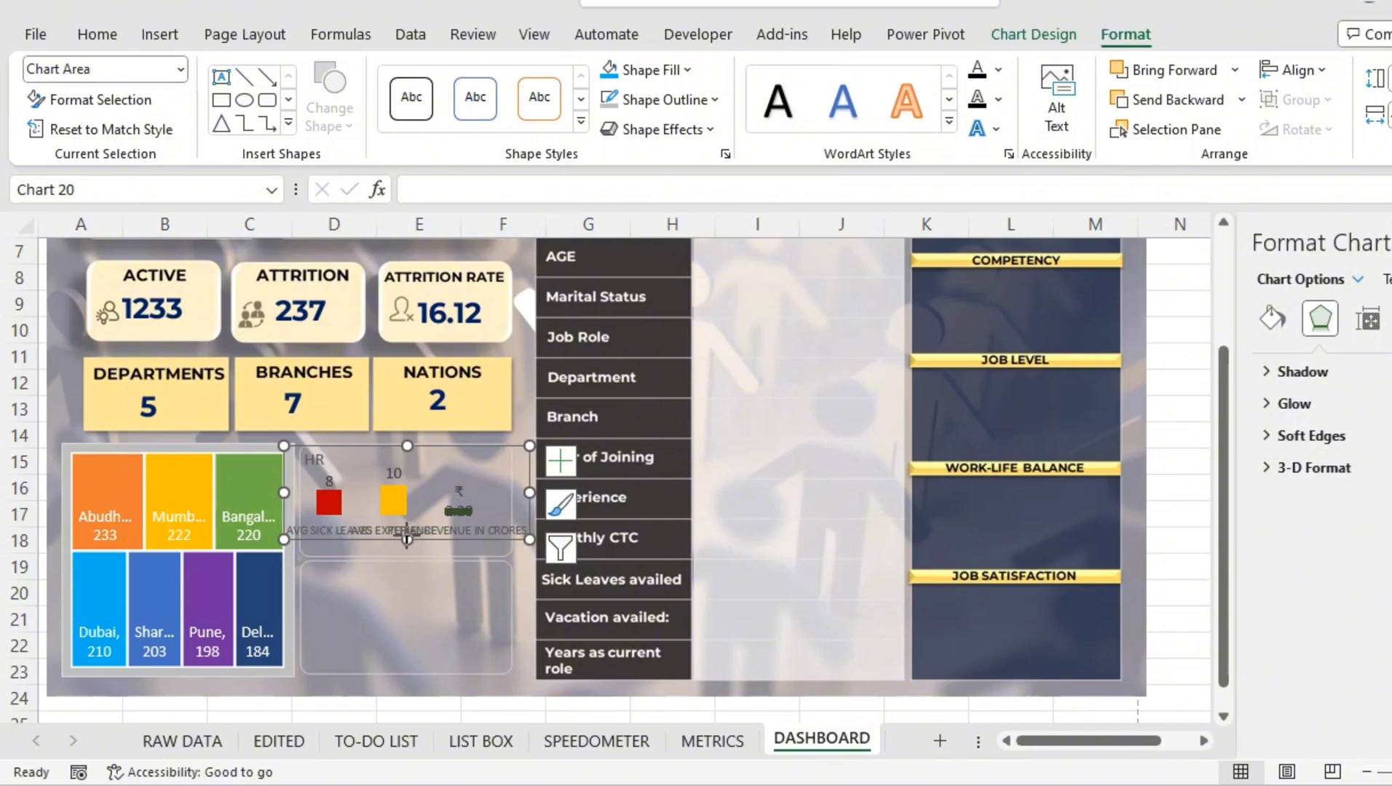
pyautogui.moveTo(407, 539); pyautogui.dragTo(406, 554)
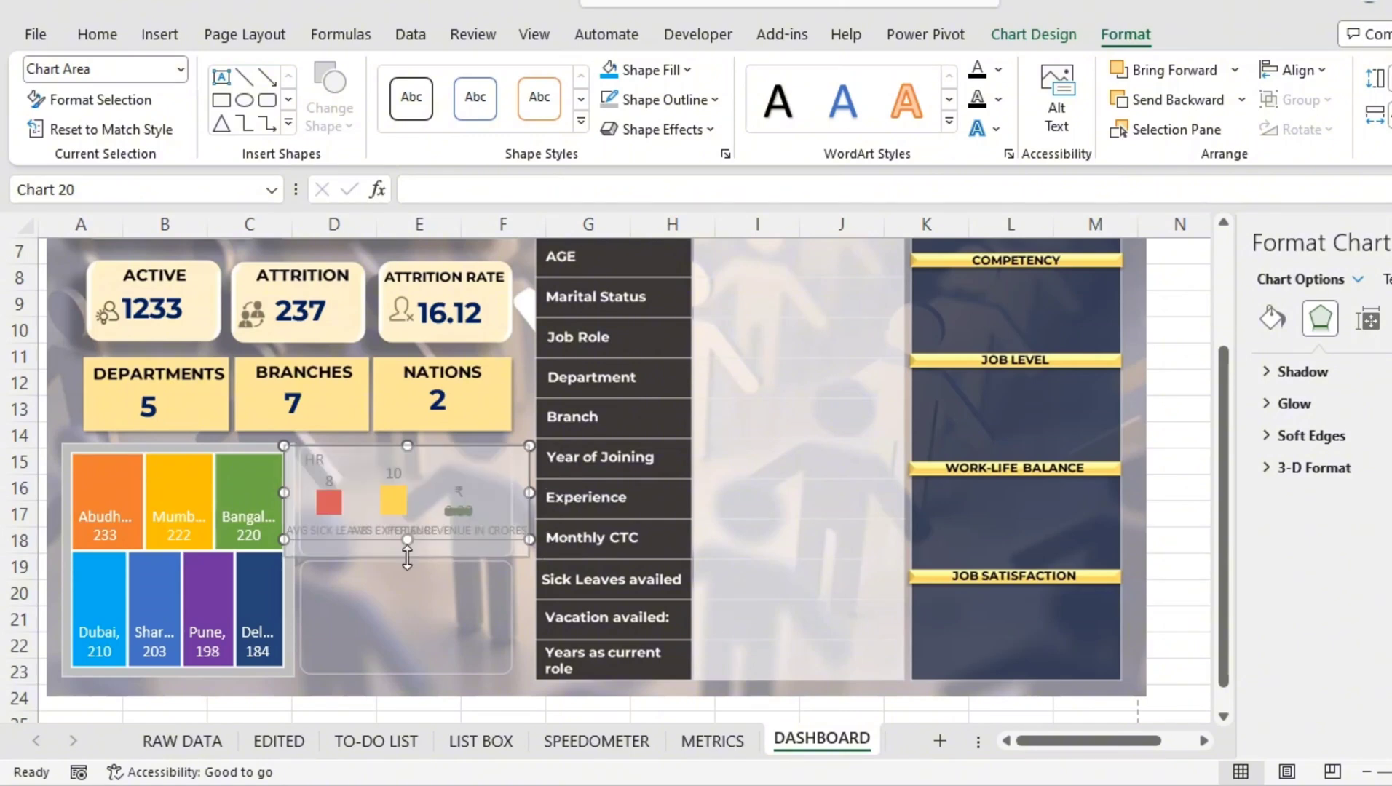
pyautogui.click(500, 482)
pyautogui.click(486, 472)
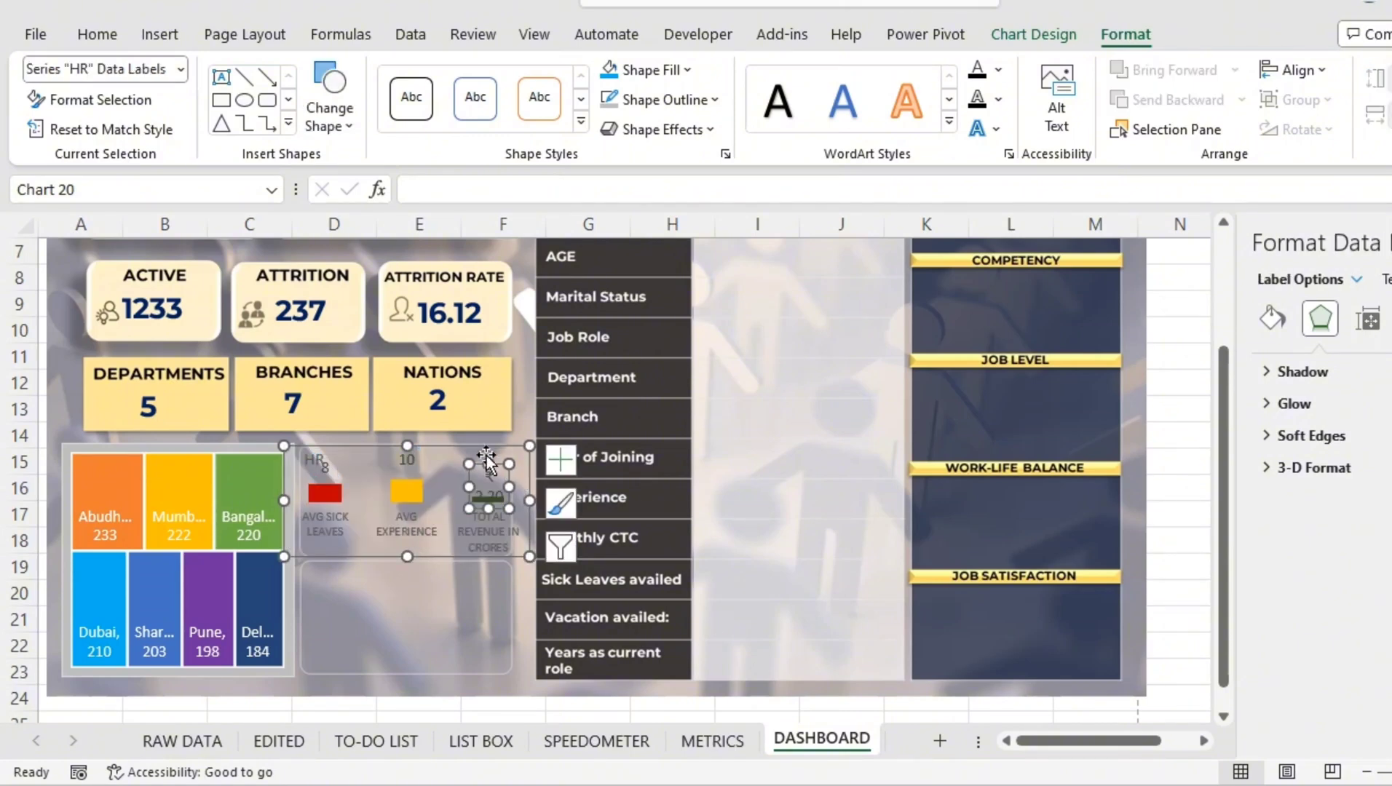
pyautogui.moveTo(487, 456); pyautogui.dragTo(486, 443)
# Preview the Bar and Clustered Column types for the HR chart and apply Stacked Column.
pyautogui.click(330, 495)
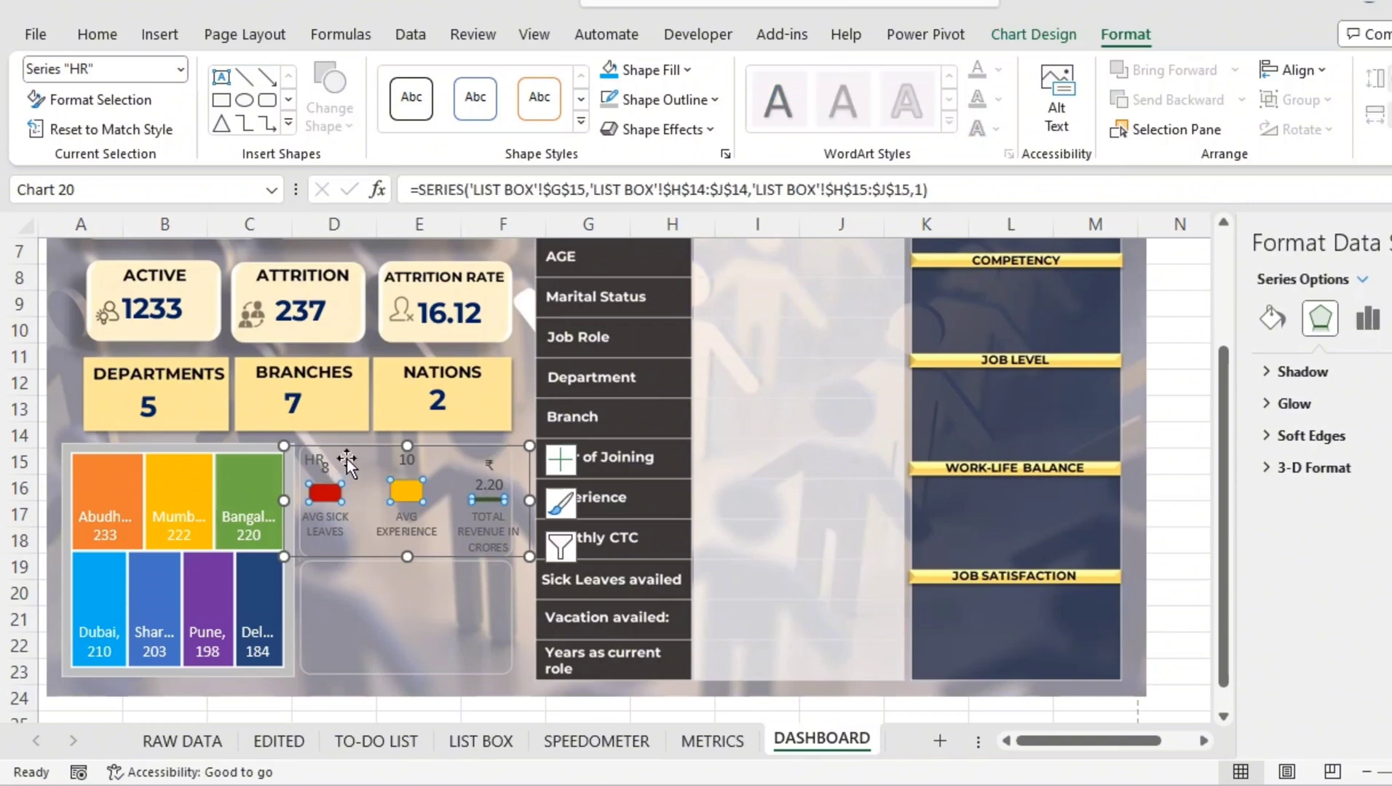
pyautogui.click(356, 447)
pyautogui.click(1021, 37)
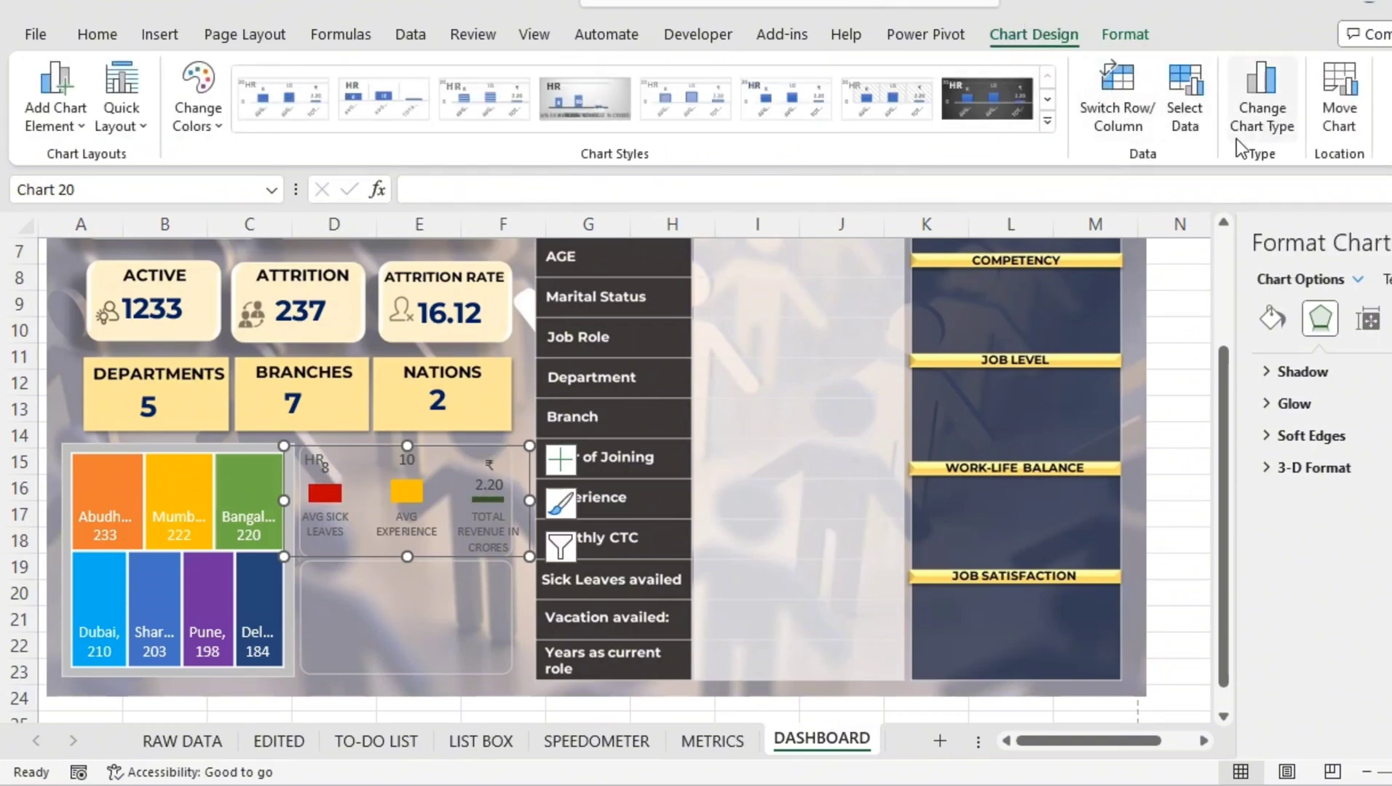
pyautogui.click(1256, 127)
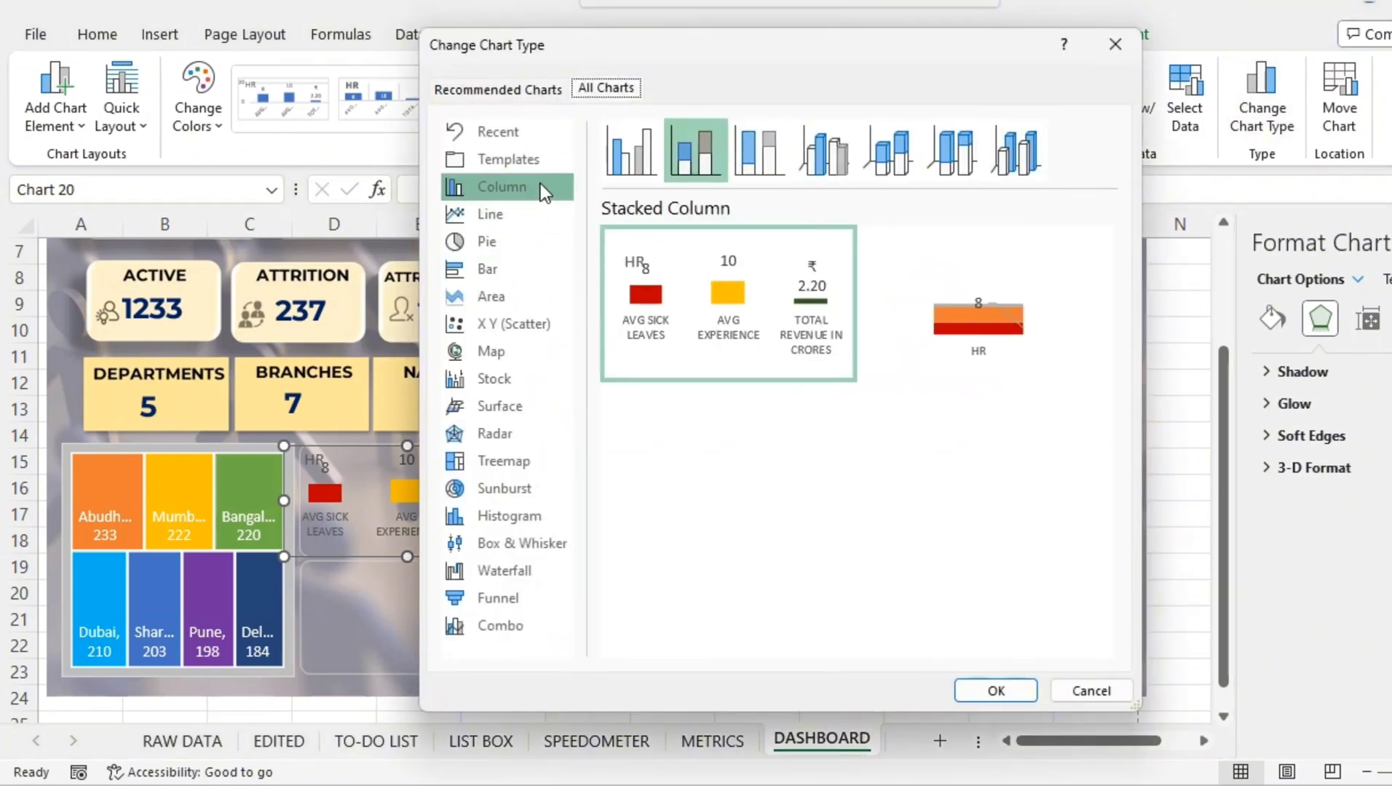
pyautogui.click(530, 268)
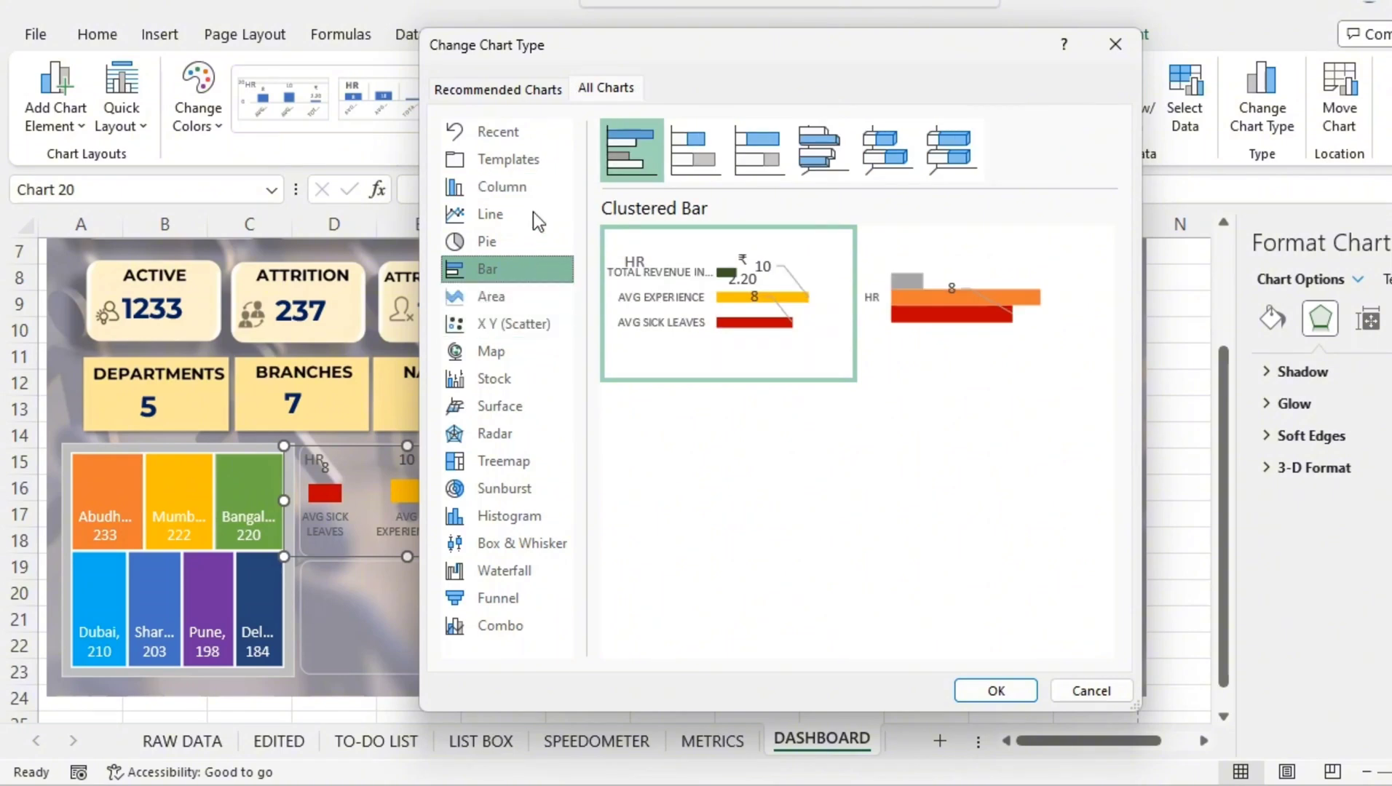
pyautogui.click(549, 186)
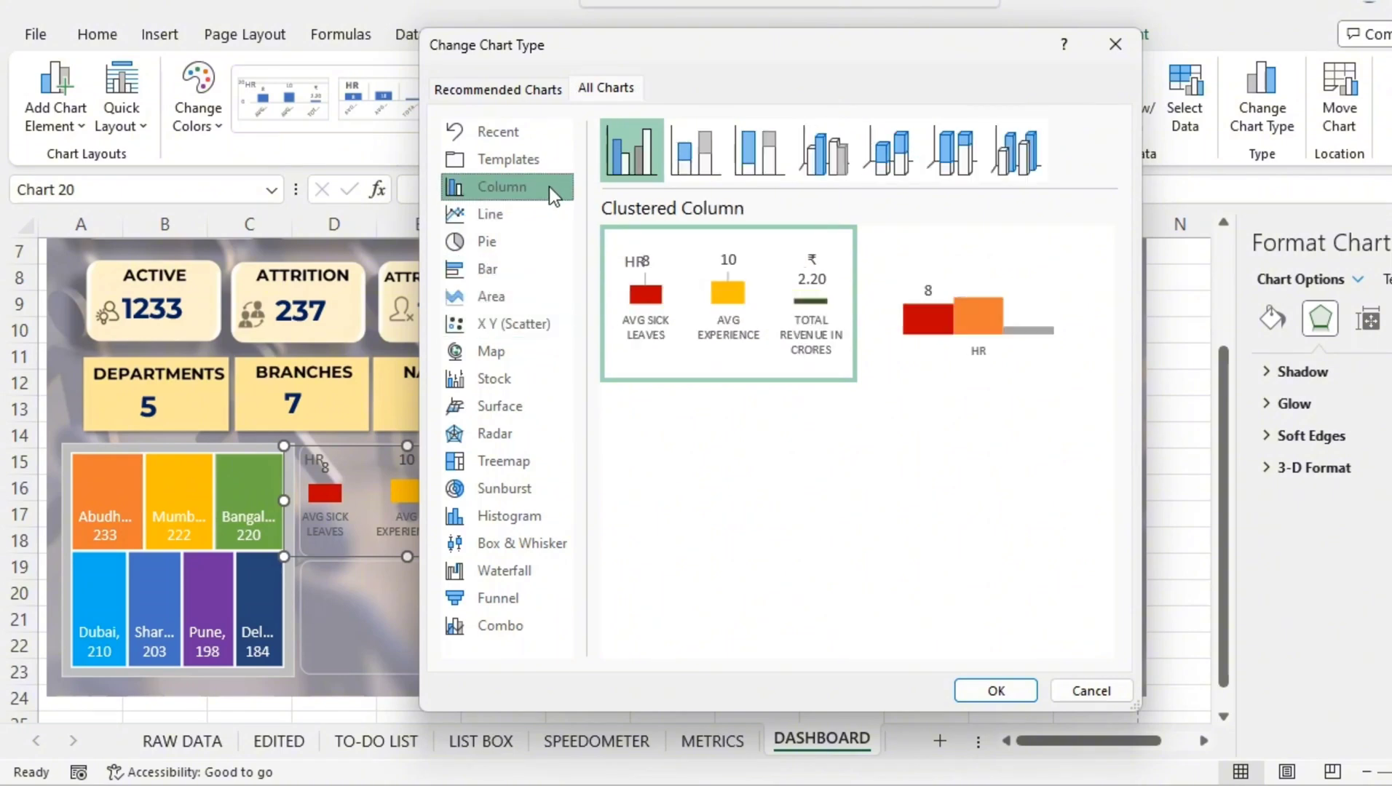
pyautogui.click(690, 163)
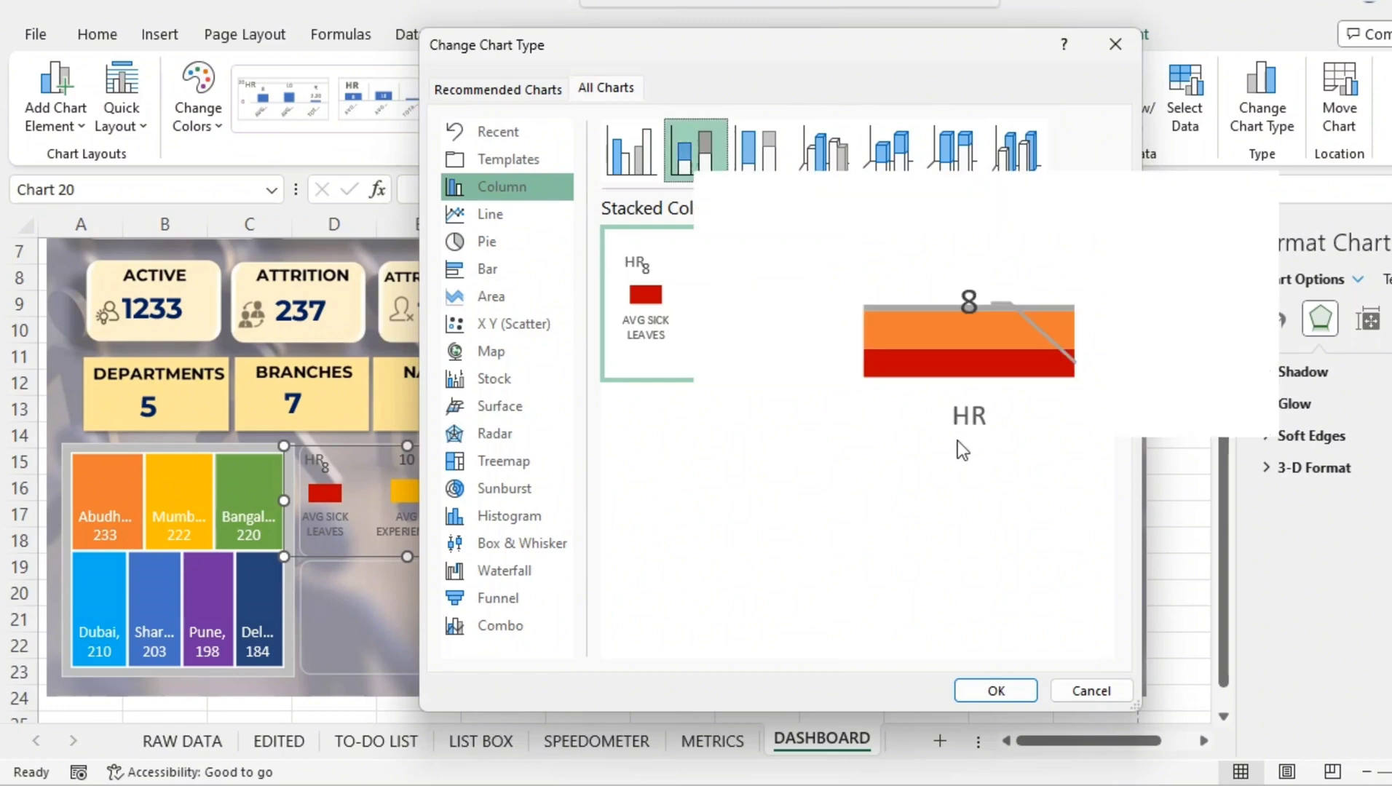
pyautogui.click(1018, 691)
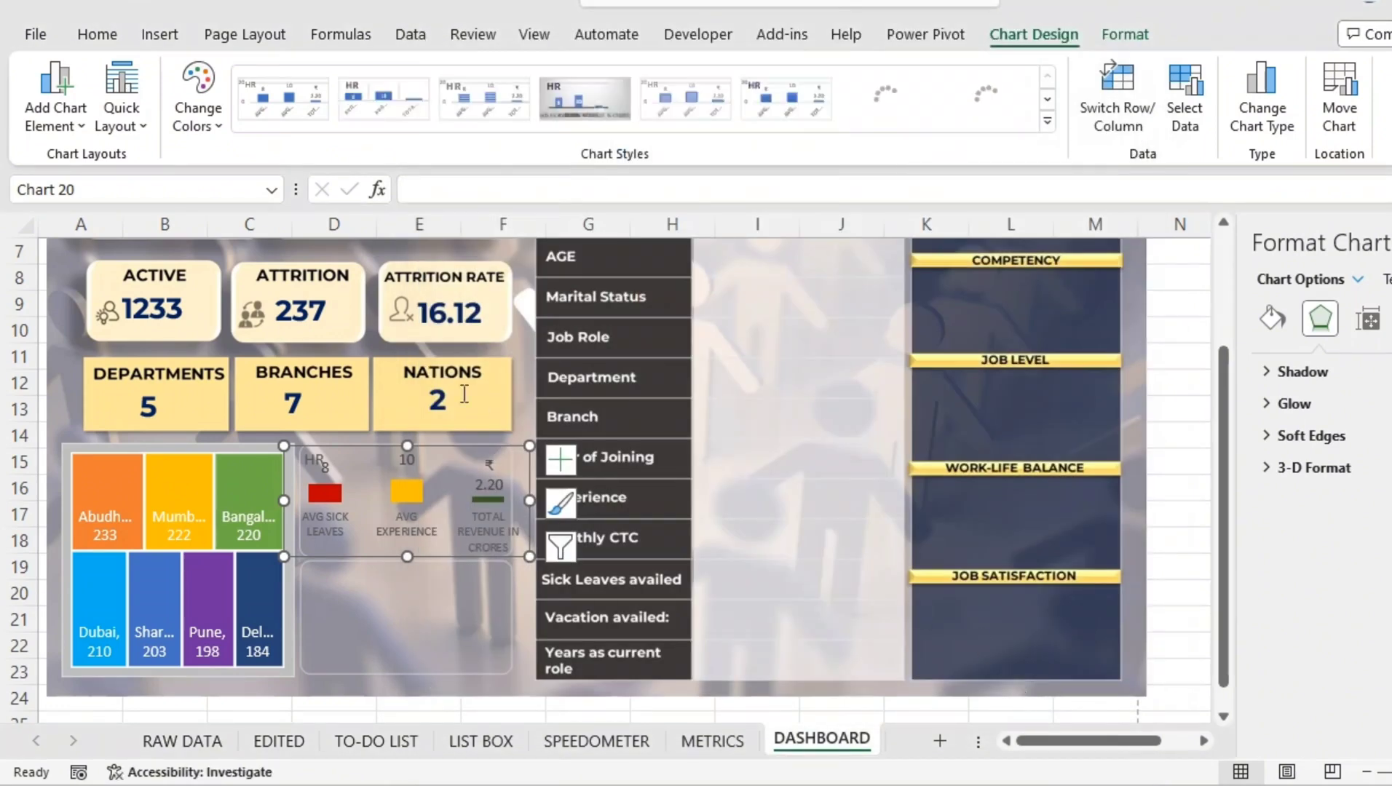
# Set the text of the HR chart's horizontal category axis labels to white.
pyautogui.click(447, 486)
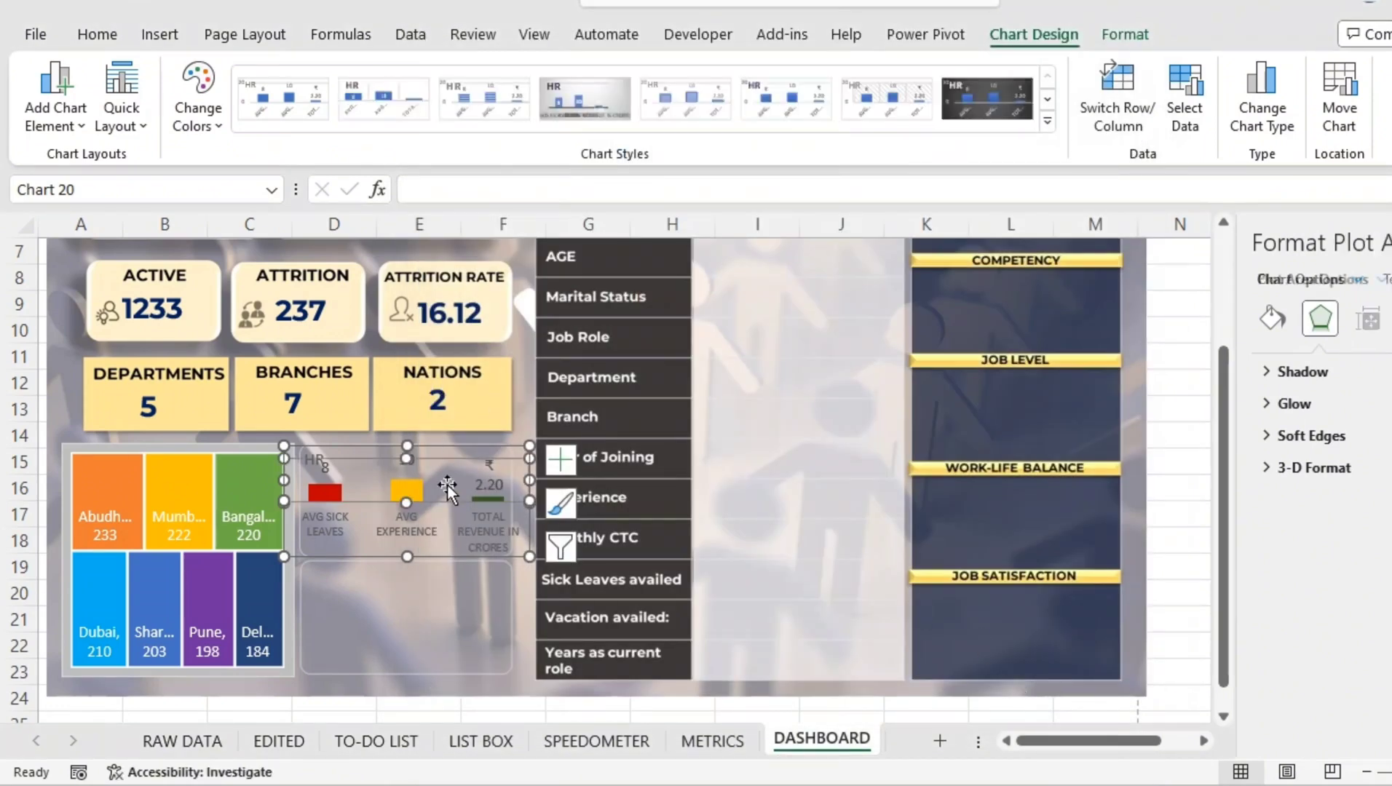
pyautogui.click(405, 522)
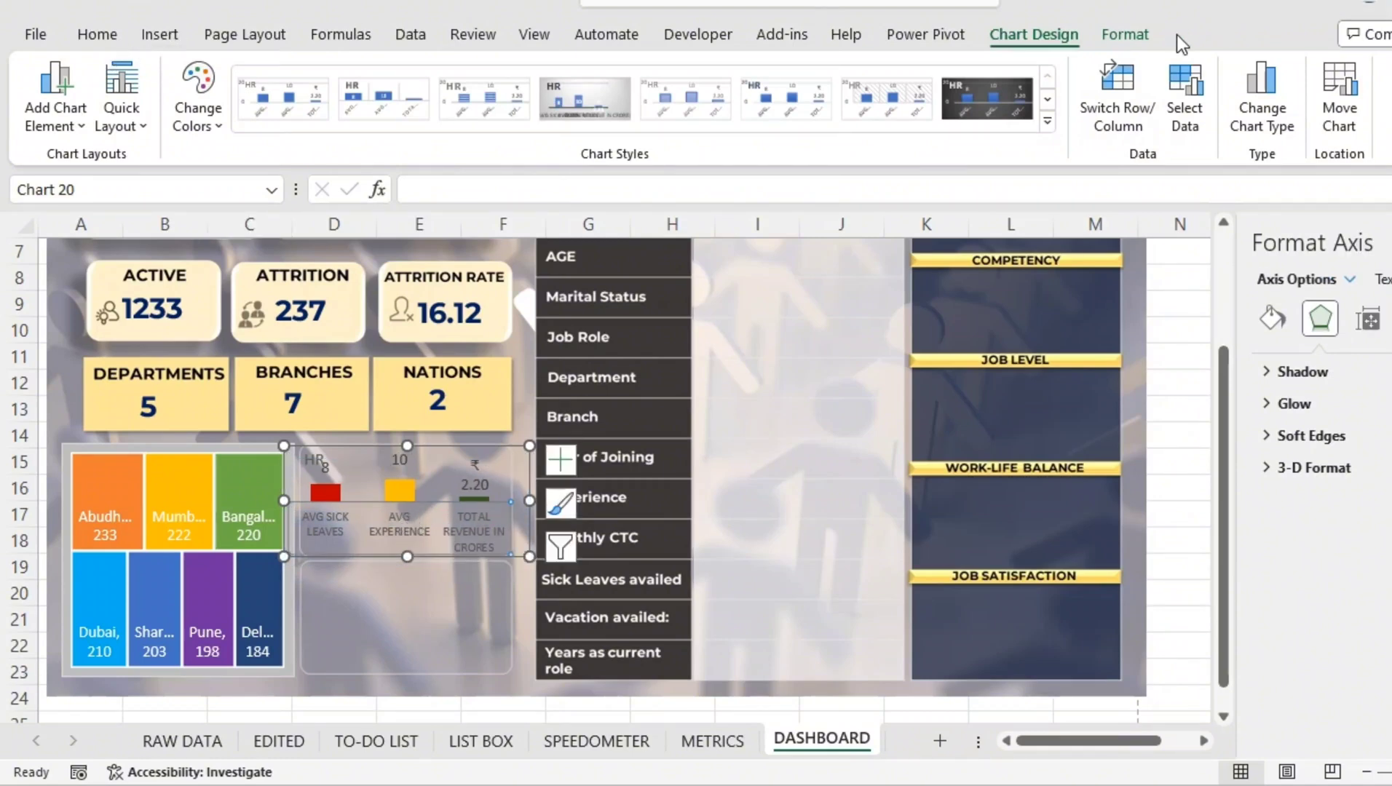
pyautogui.click(1133, 41)
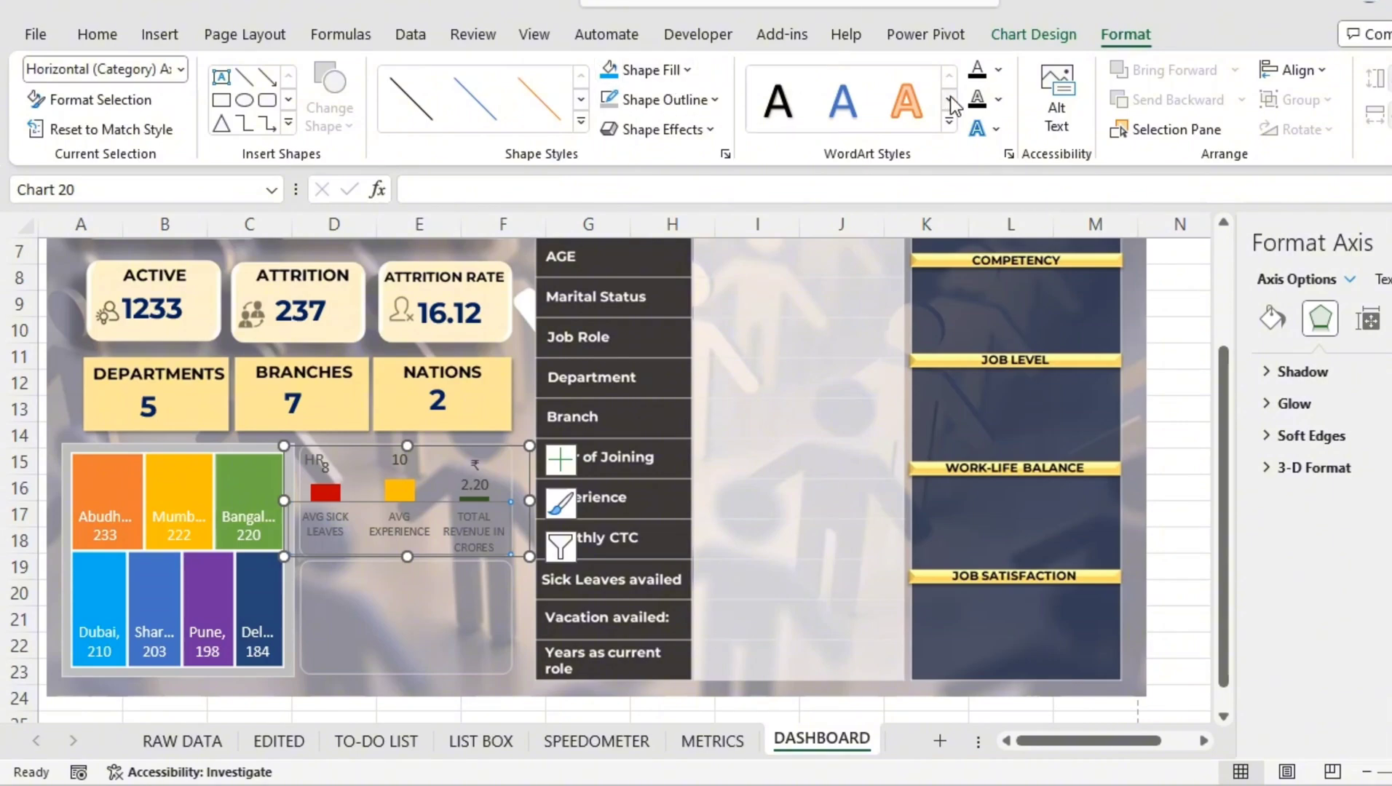
pyautogui.click(1002, 68)
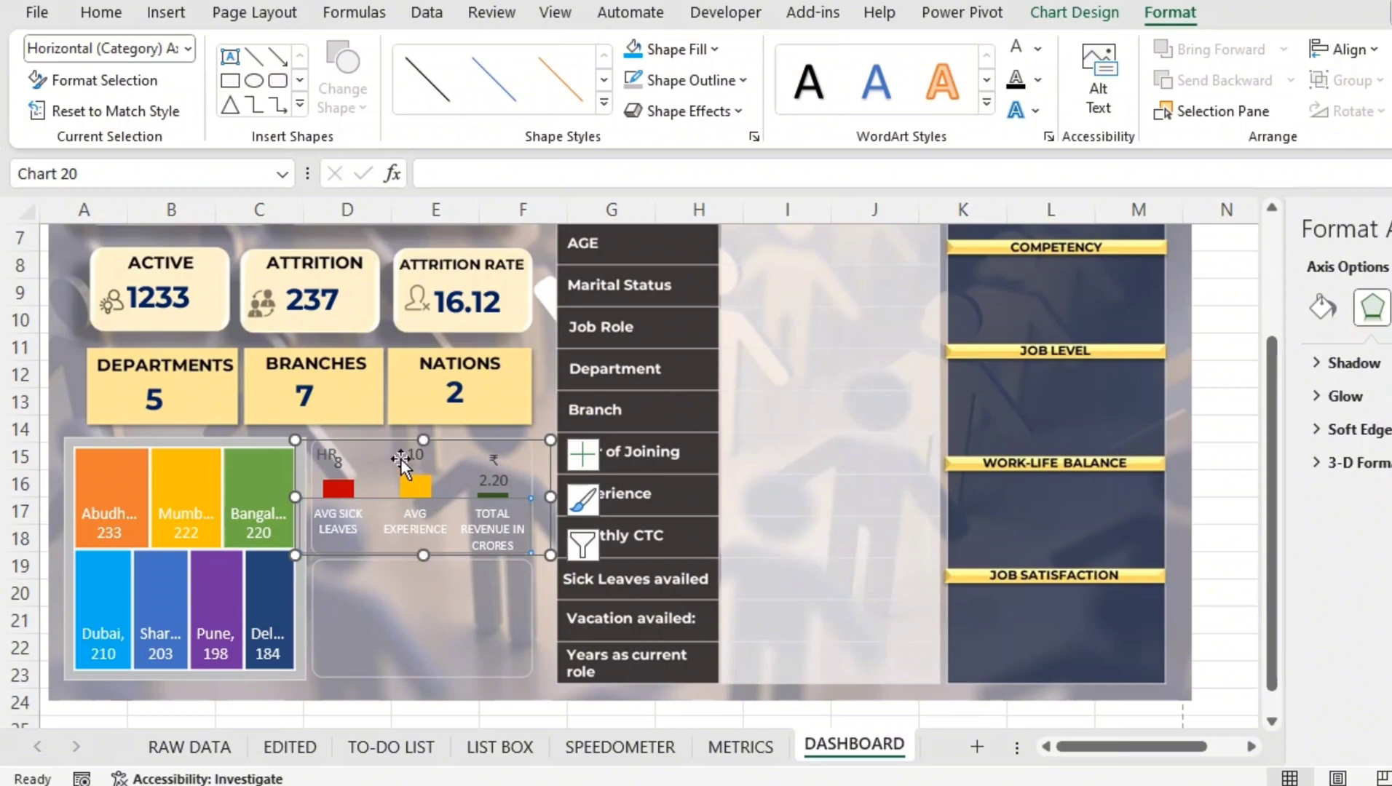
# Move the HR chart down to the lower panel and draw a rounded rectangle covering the upper panel beside the treemap.
pyautogui.moveTo(383, 464); pyautogui.dragTo(390, 565)
pyautogui.click(163, 14)
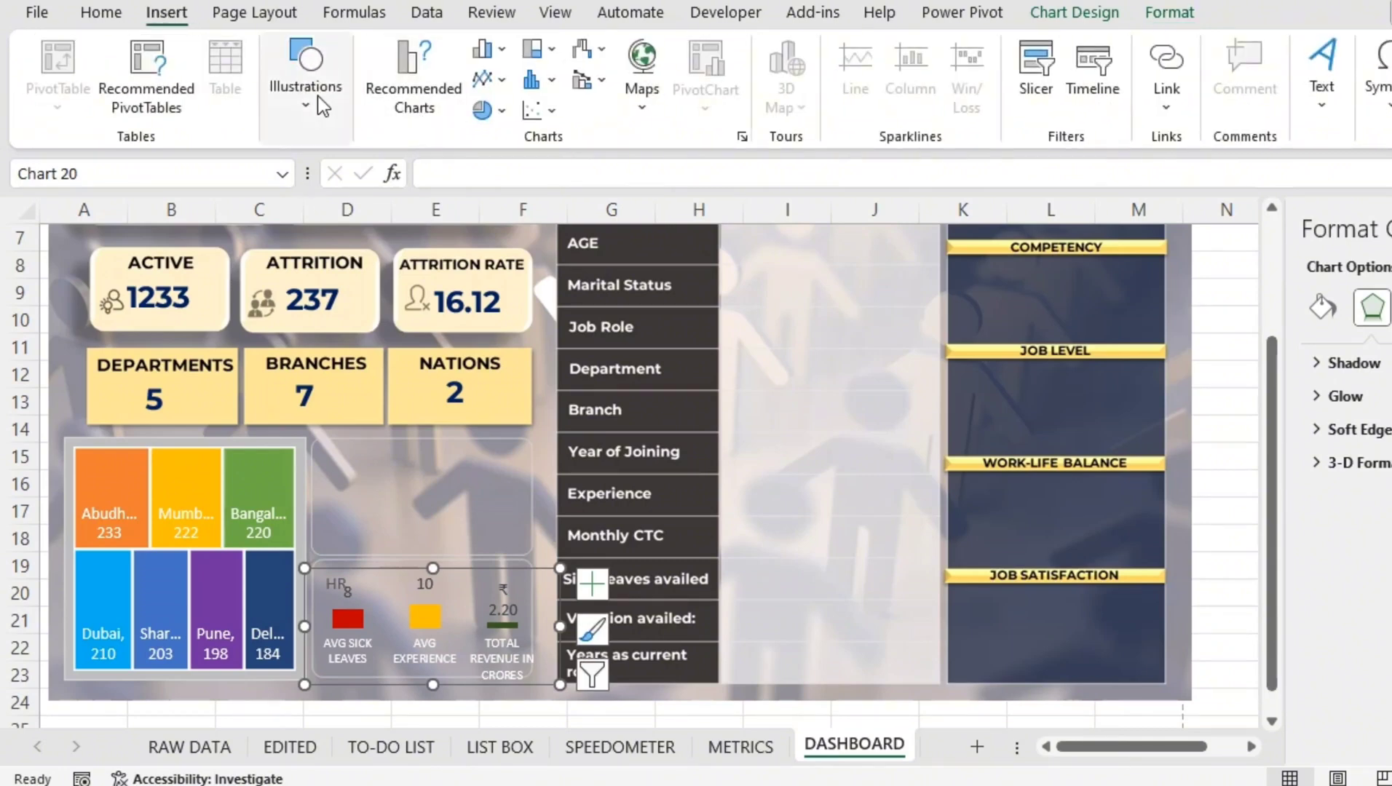
pyautogui.click(306, 77)
pyautogui.click(351, 191)
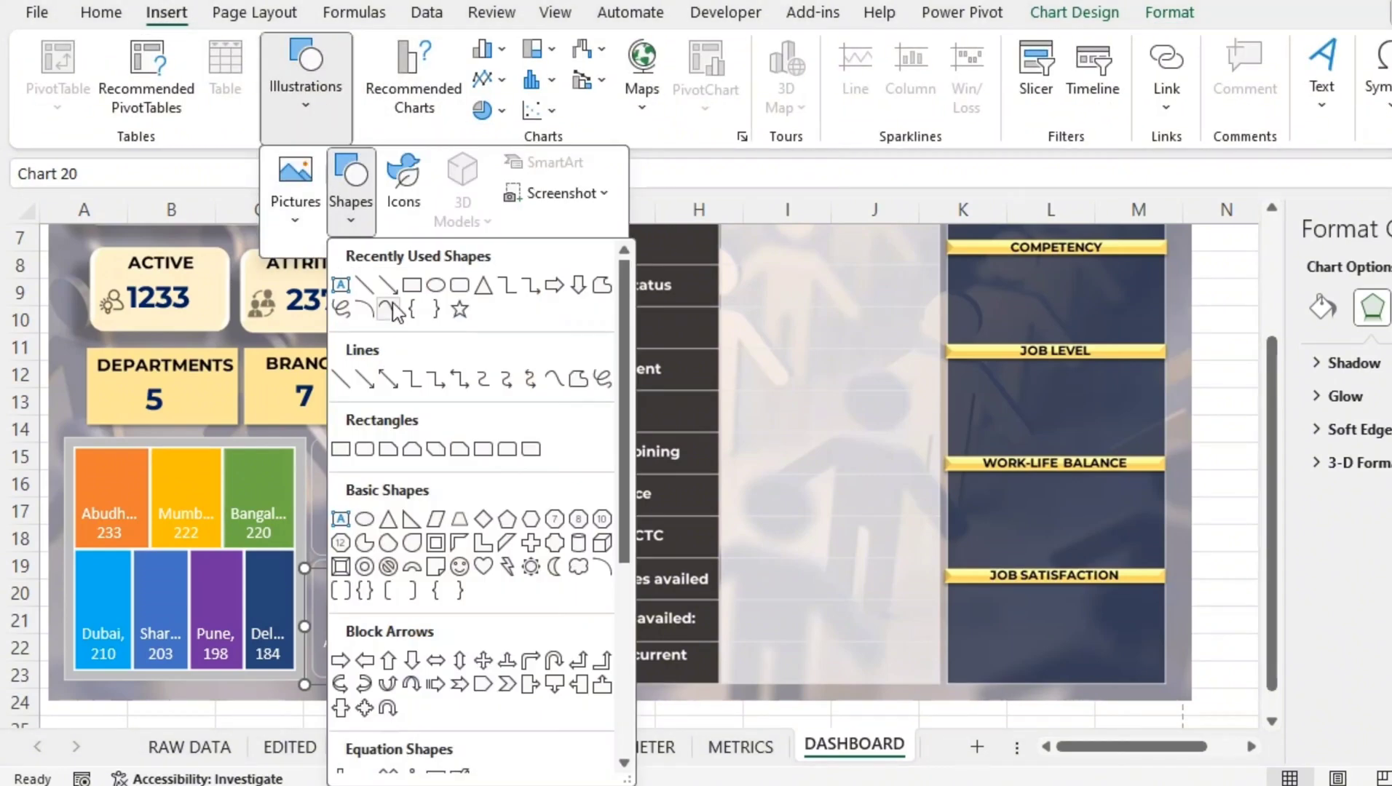
pyautogui.click(457, 290)
pyautogui.moveTo(314, 447); pyautogui.dragTo(530, 551)
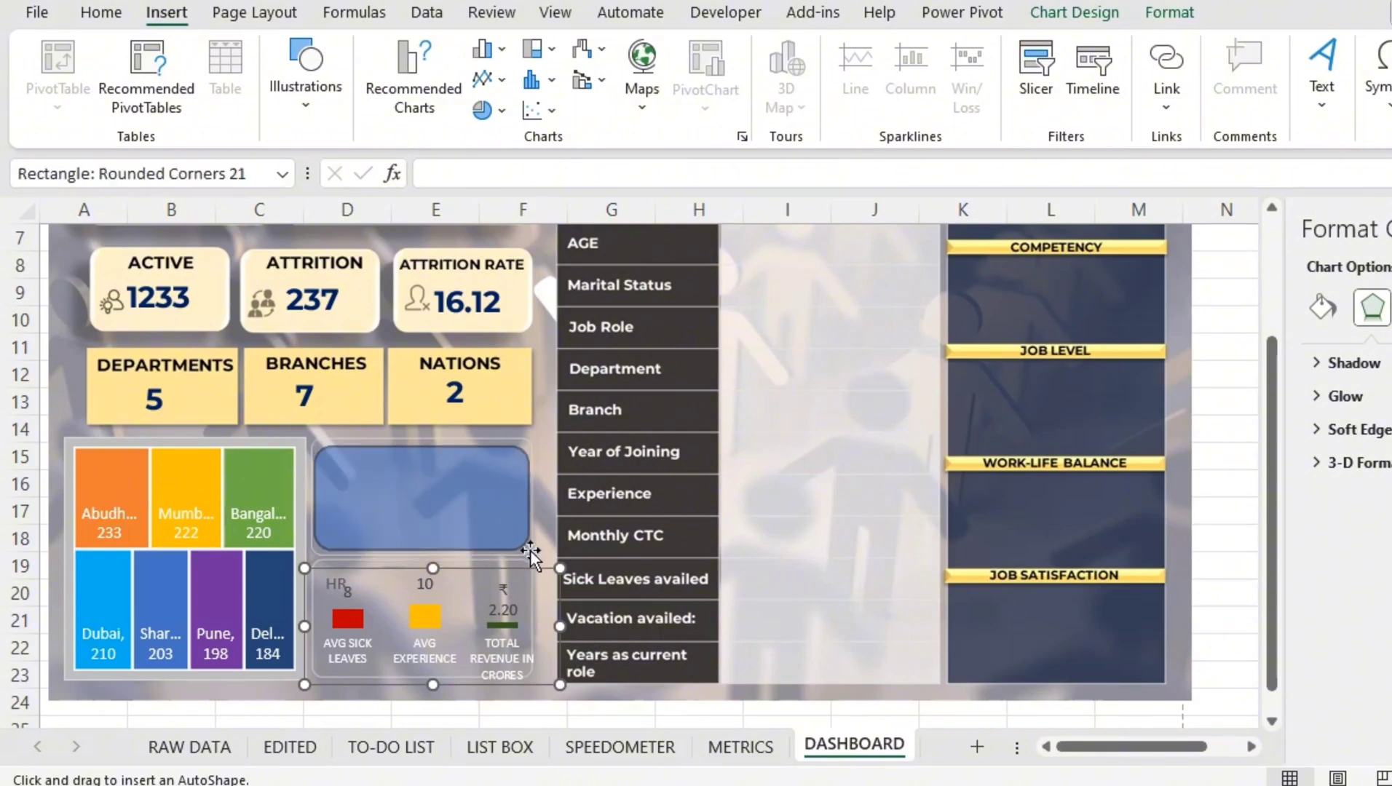
pyautogui.moveTo(421, 446); pyautogui.dragTo(421, 441)
pyautogui.moveTo(421, 550); pyautogui.dragTo(420, 556)
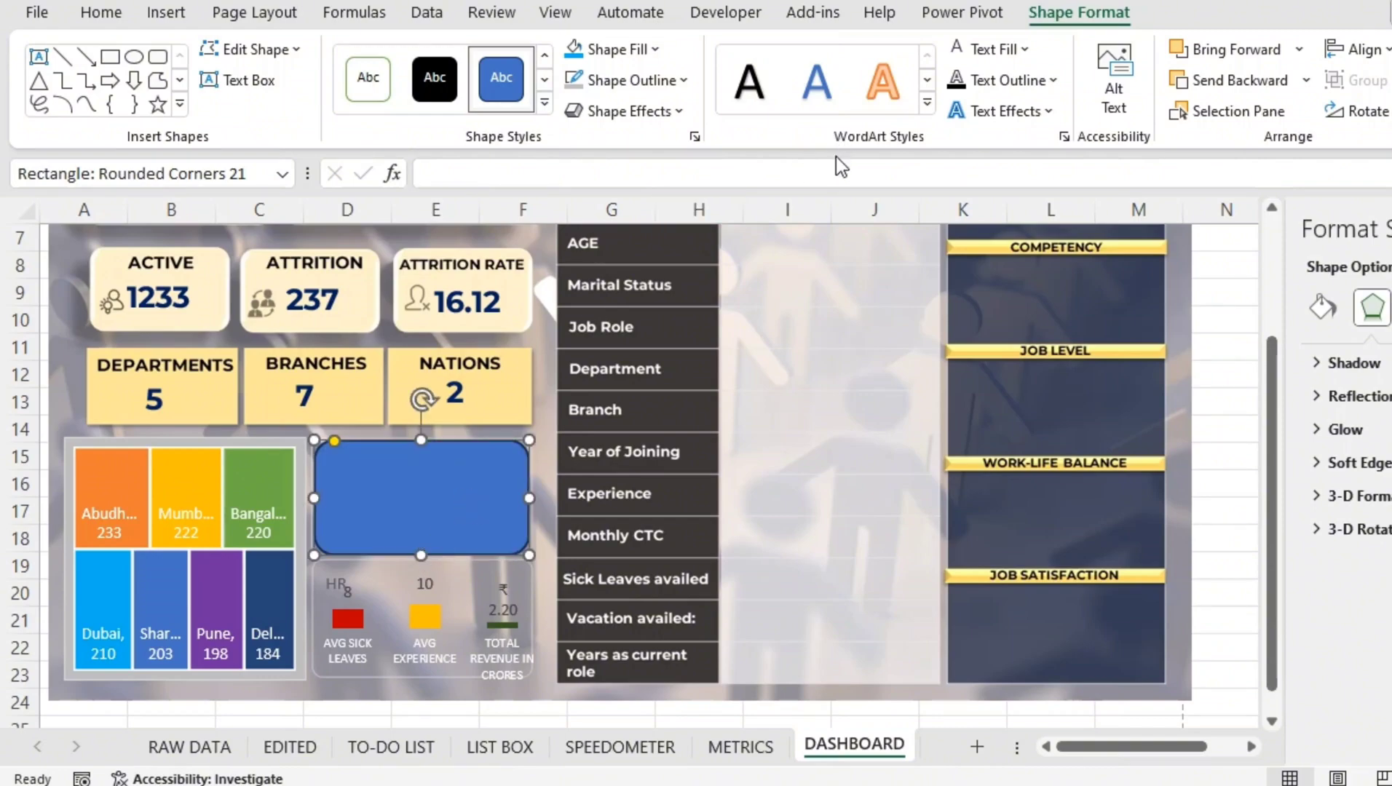
# Tighten the rounded rectangle's corners and widen it to match the upper panel, and move the HR chart back onto it.
pyautogui.keyDown('ctrl'); pyautogui.scroll(4, 731, 293); pyautogui.keyUp('ctrl')
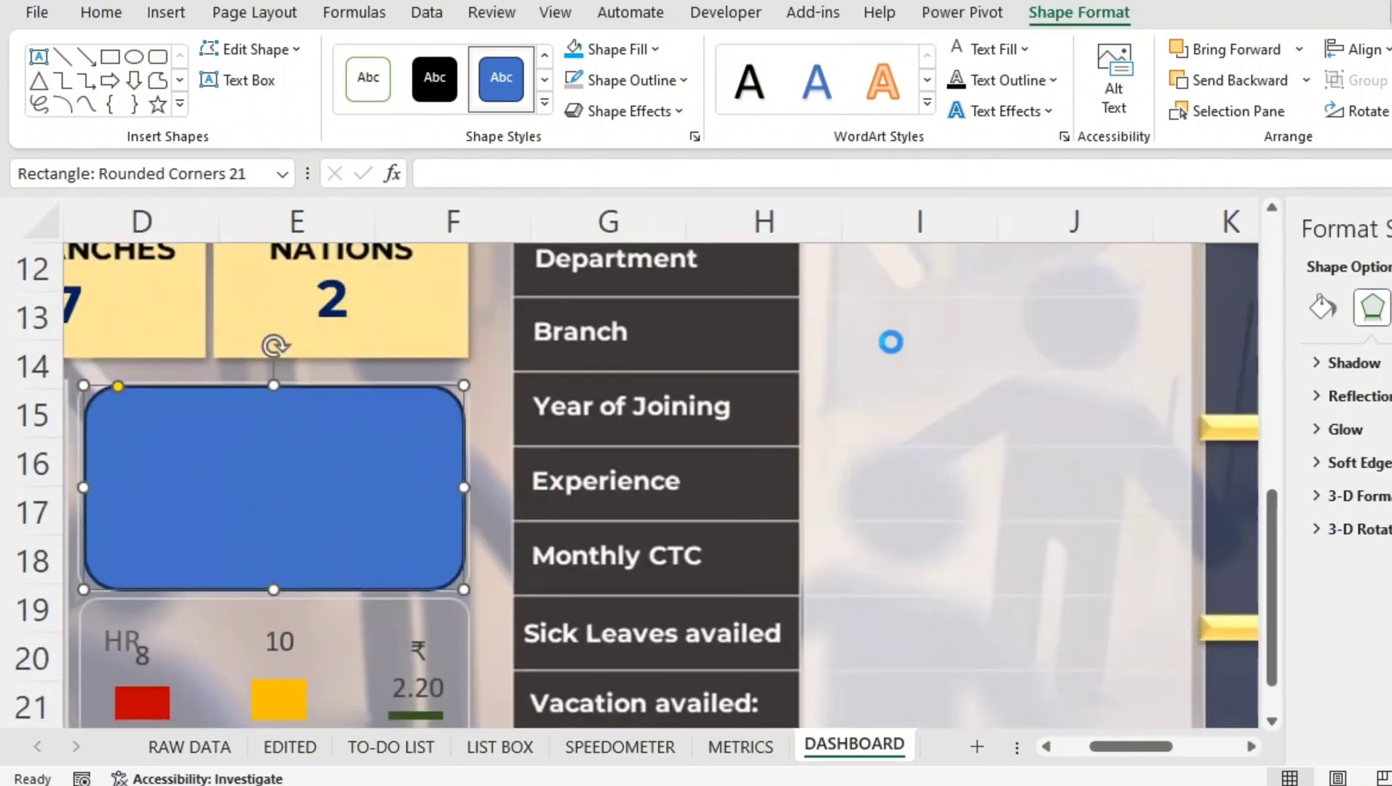
pyautogui.keyDown('ctrl'); pyautogui.scroll(3, 890, 341); pyautogui.keyUp('ctrl')
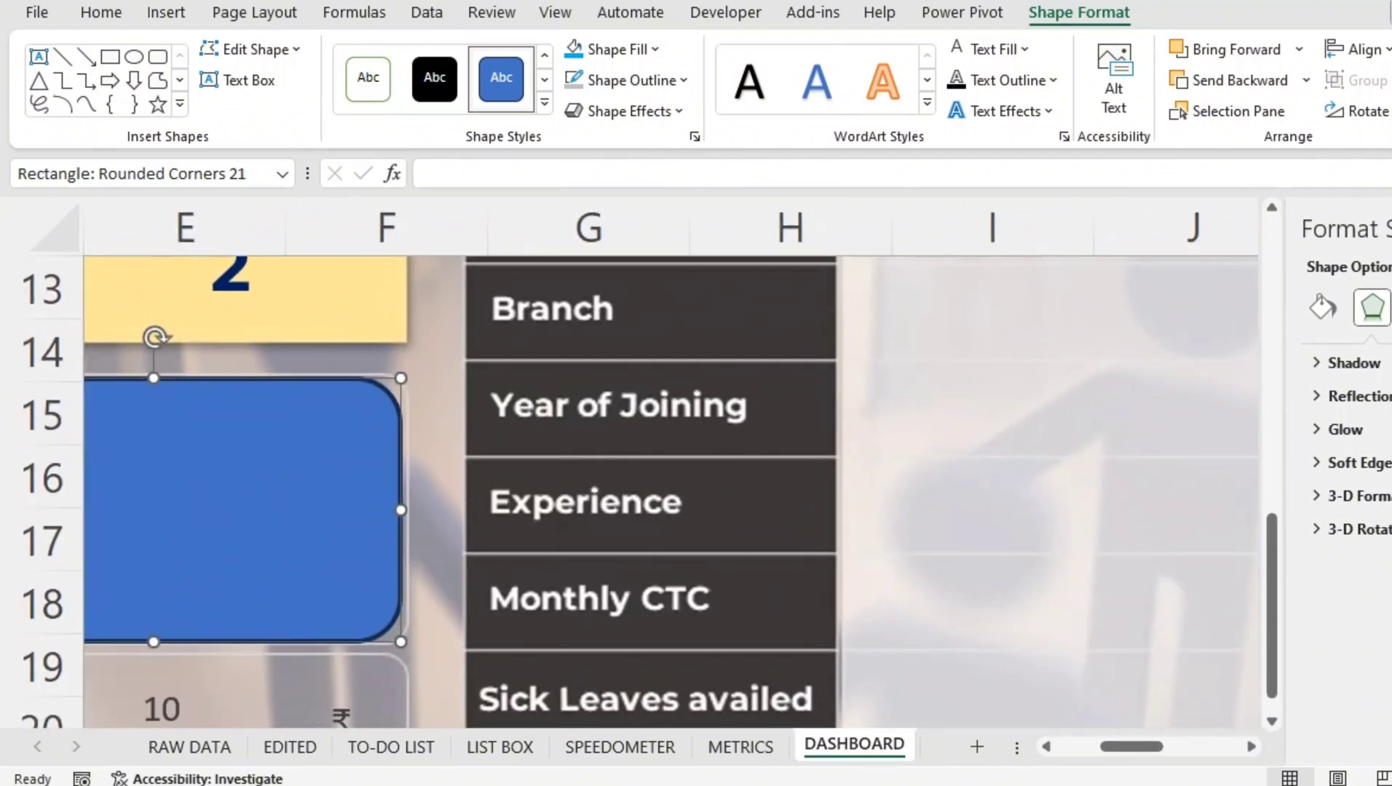
pyautogui.hscroll(-3, 1376, 742)
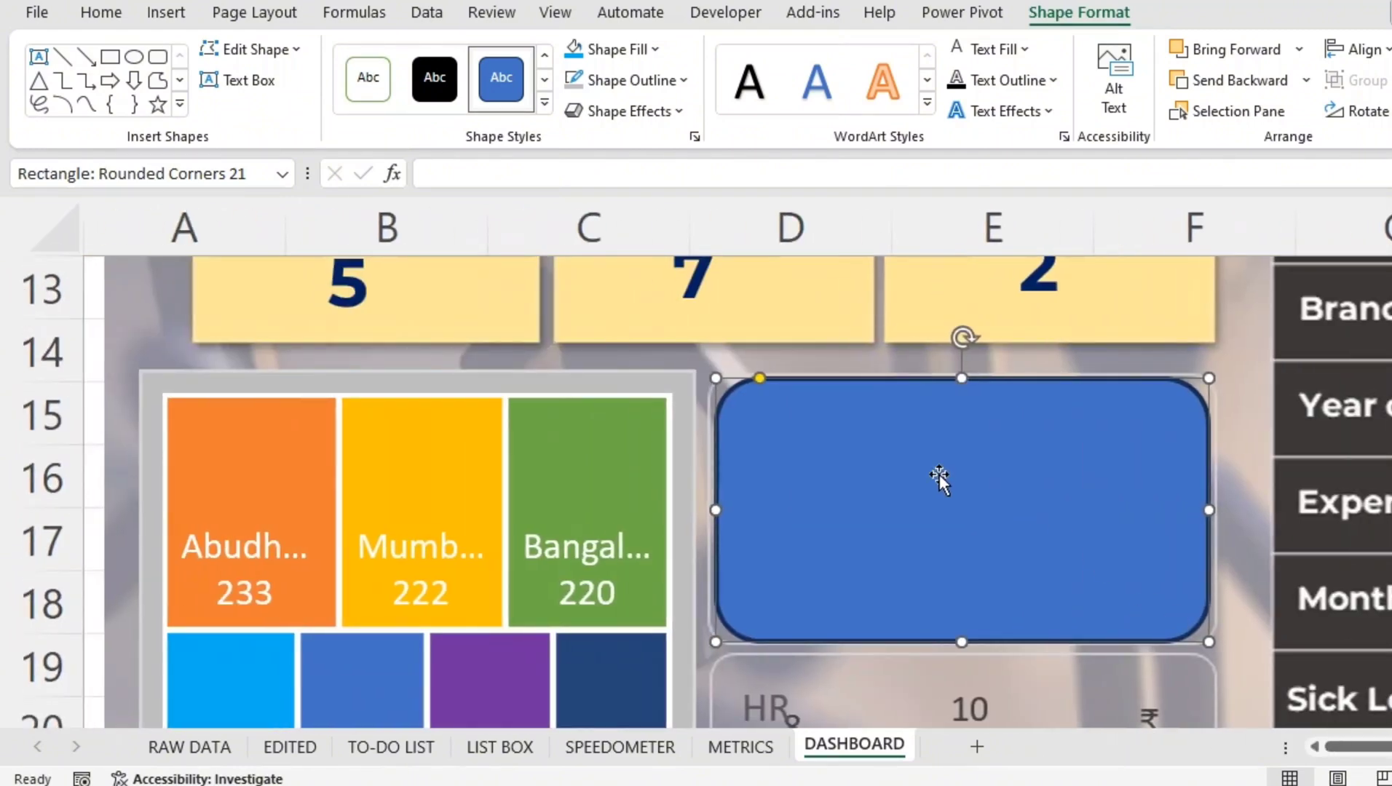
pyautogui.moveTo(761, 379); pyautogui.dragTo(743, 379)
pyautogui.moveTo(717, 480); pyautogui.dragTo(714, 478)
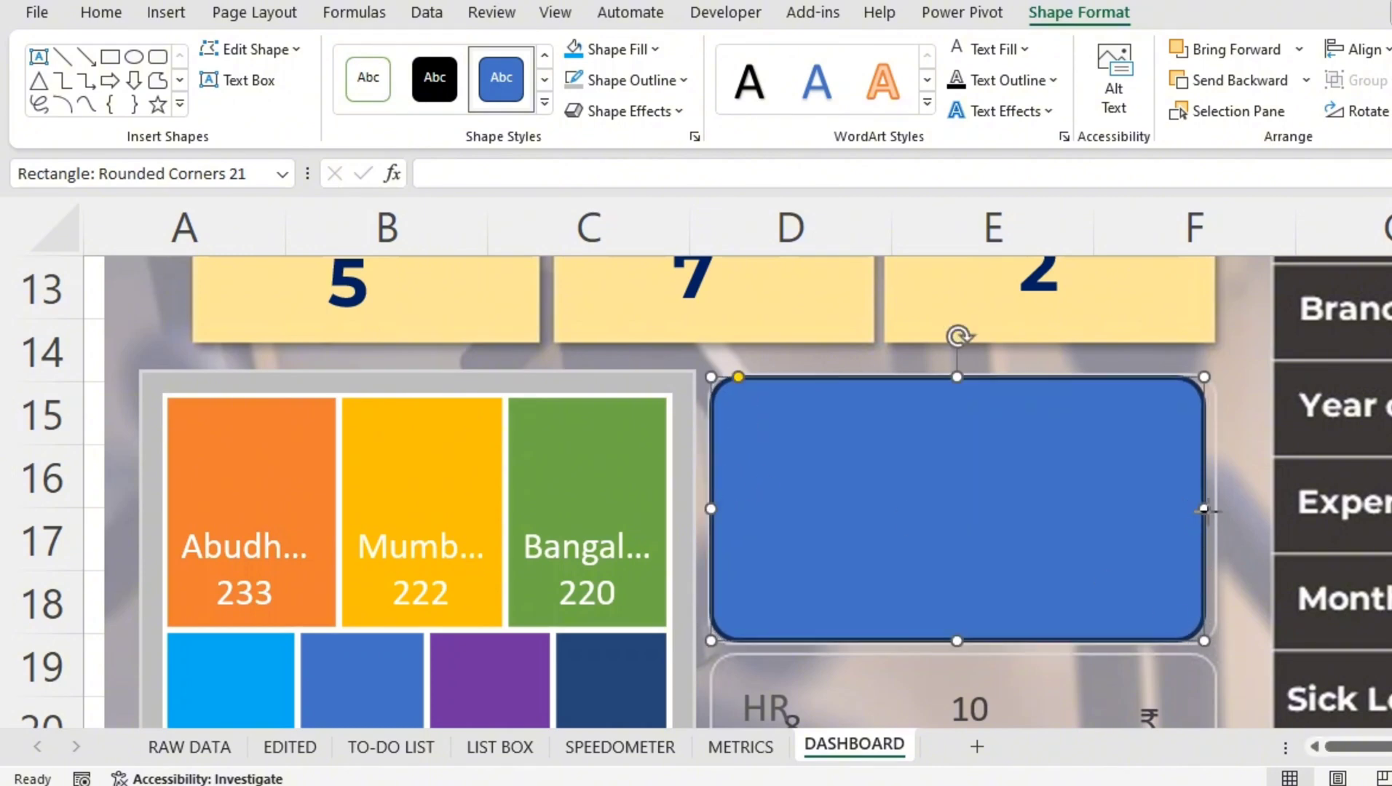
pyautogui.moveTo(1204, 509); pyautogui.dragTo(1217, 509)
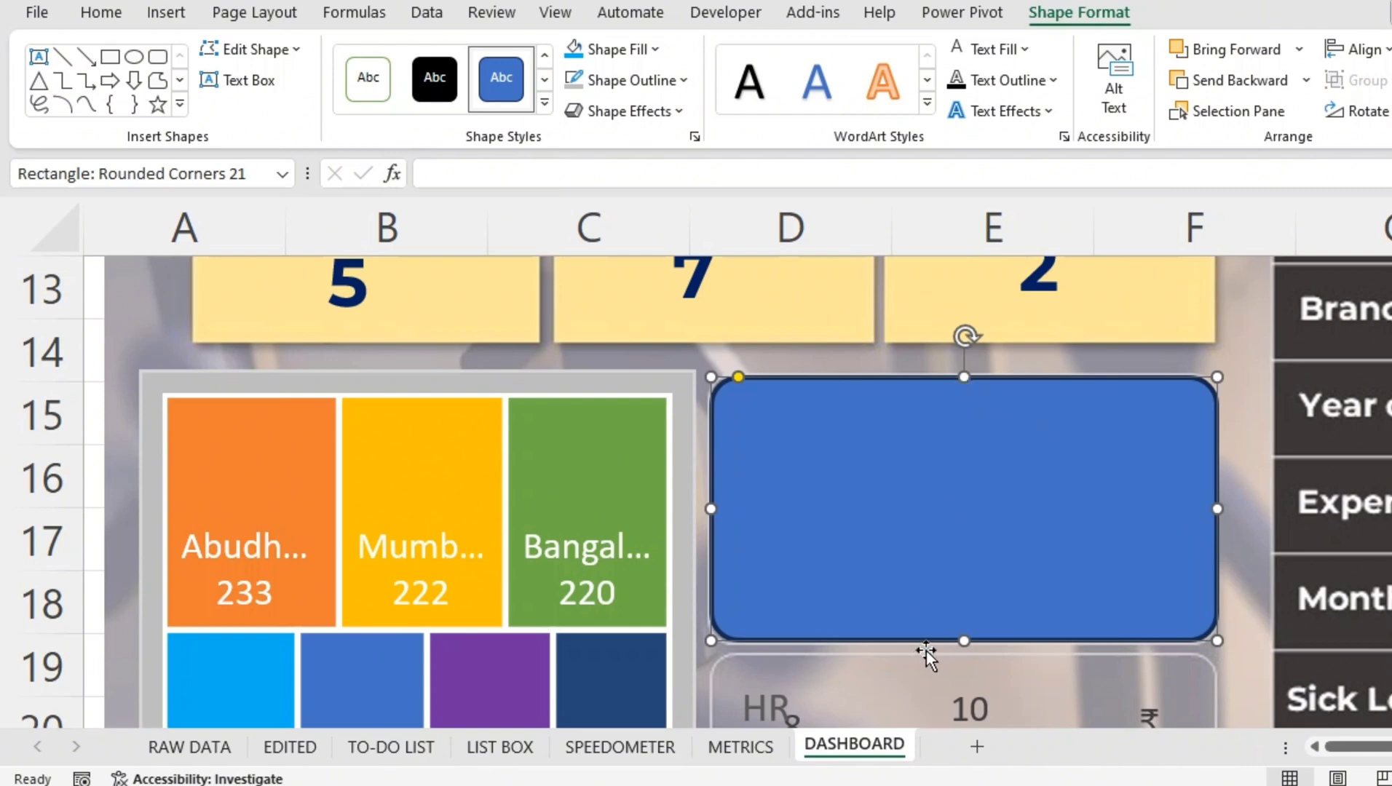
pyautogui.click(957, 689)
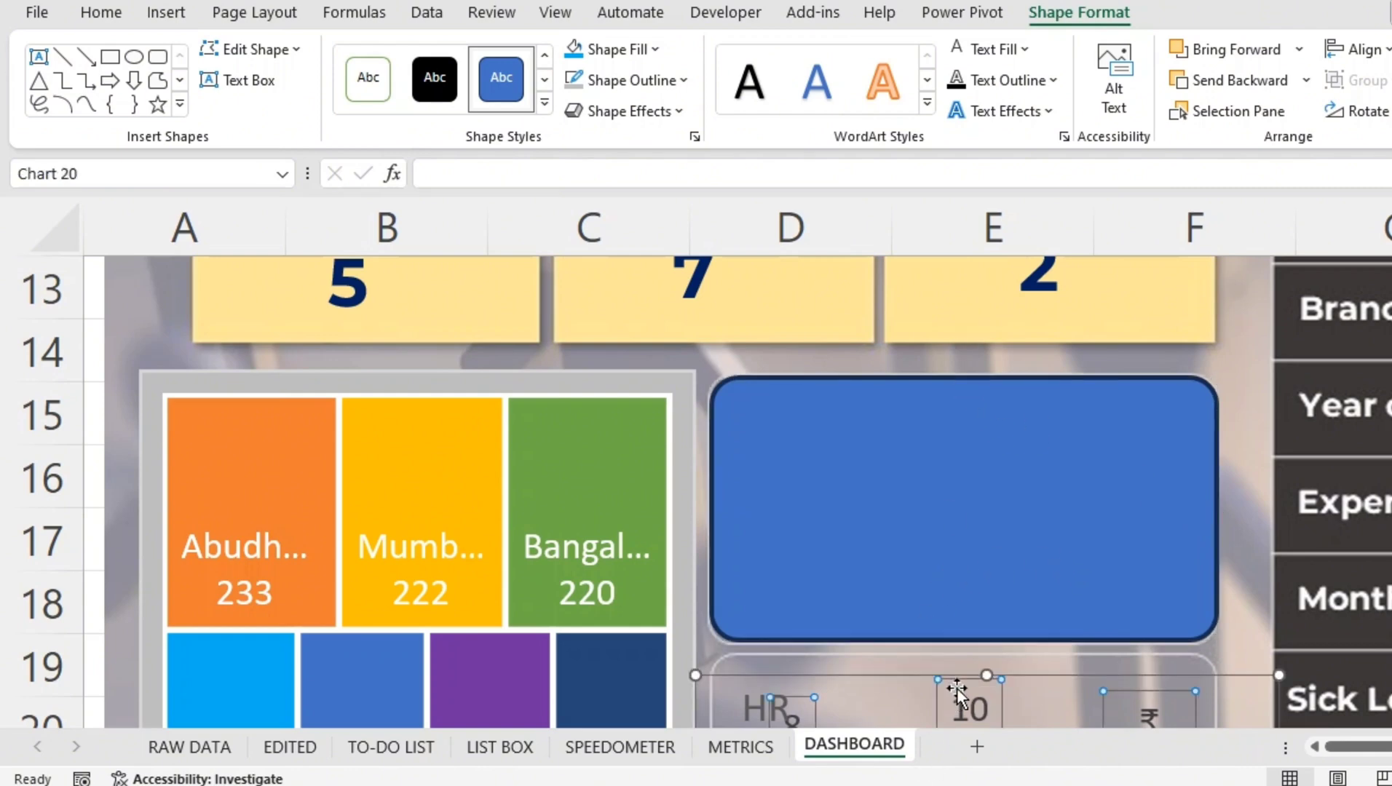
pyautogui.moveTo(894, 689); pyautogui.dragTo(863, 429)
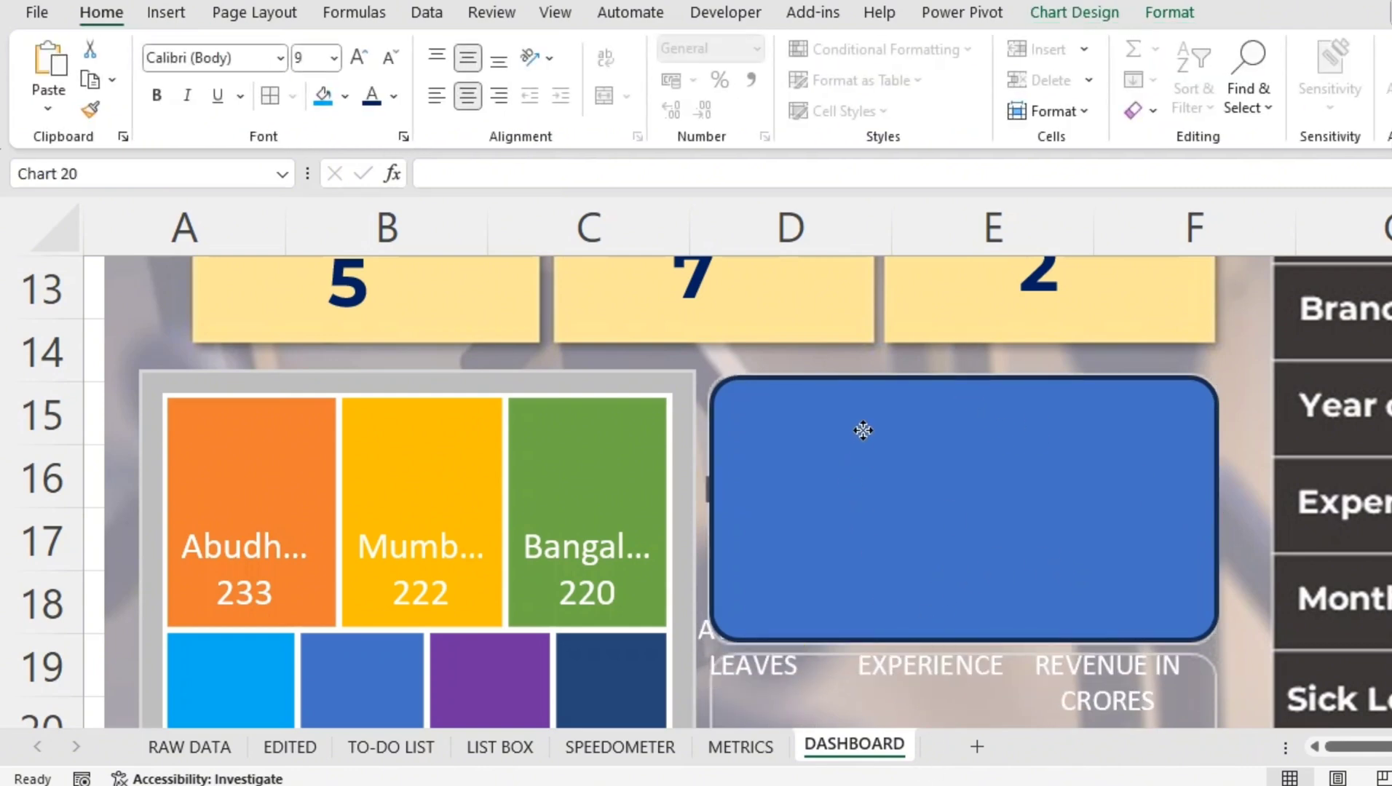
# Fill the rounded rectangle with the light grey theme colour and remove its outline.
pyautogui.click(840, 388)
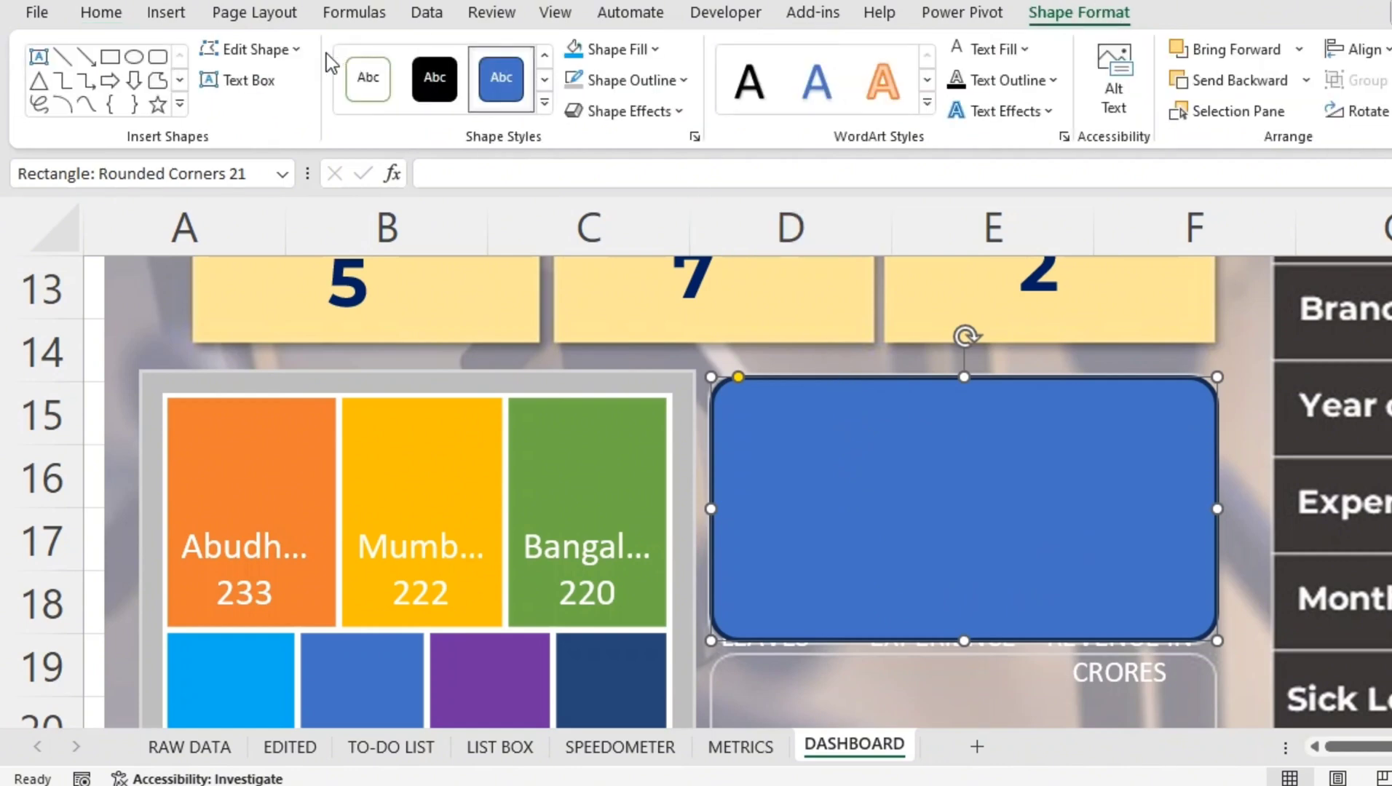
pyautogui.click(615, 49)
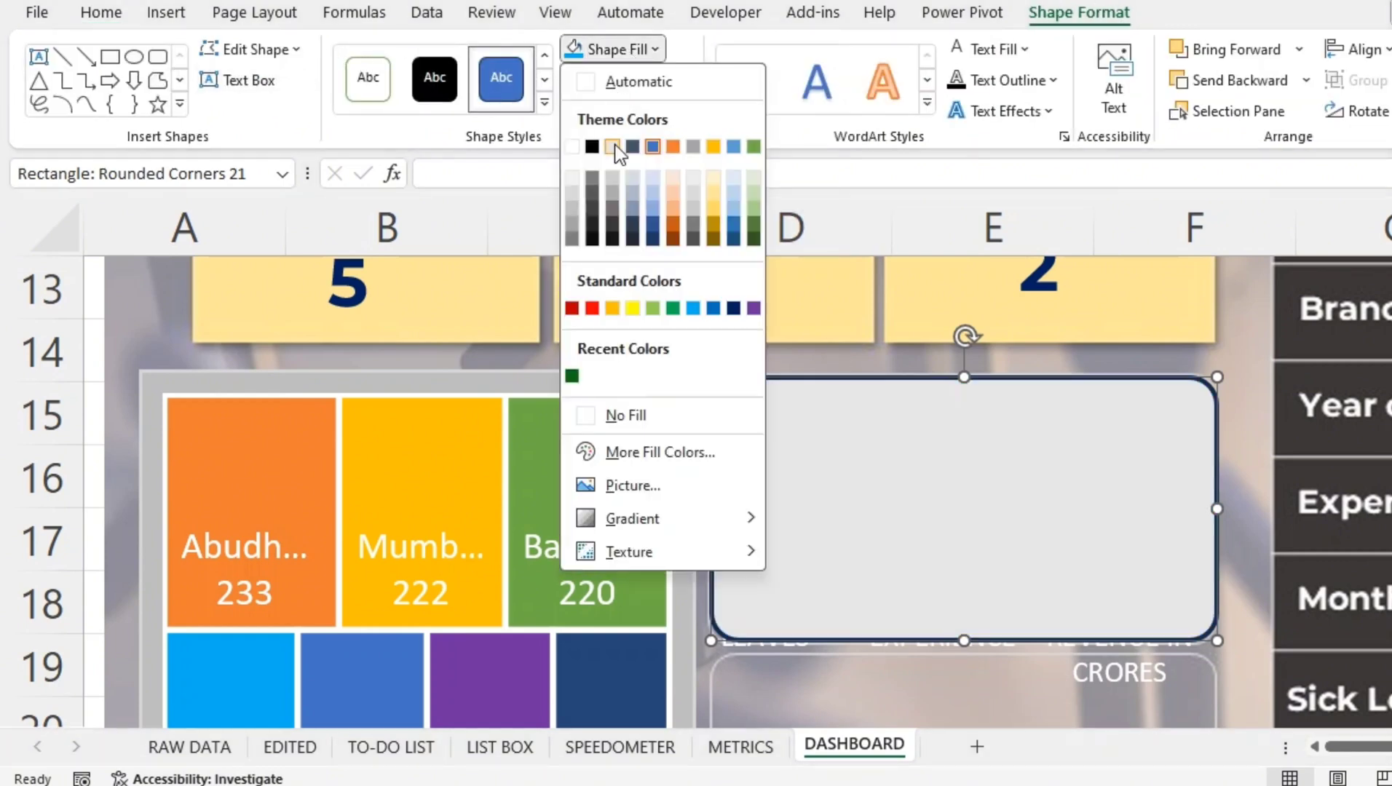
pyautogui.click(616, 145)
pyautogui.click(625, 91)
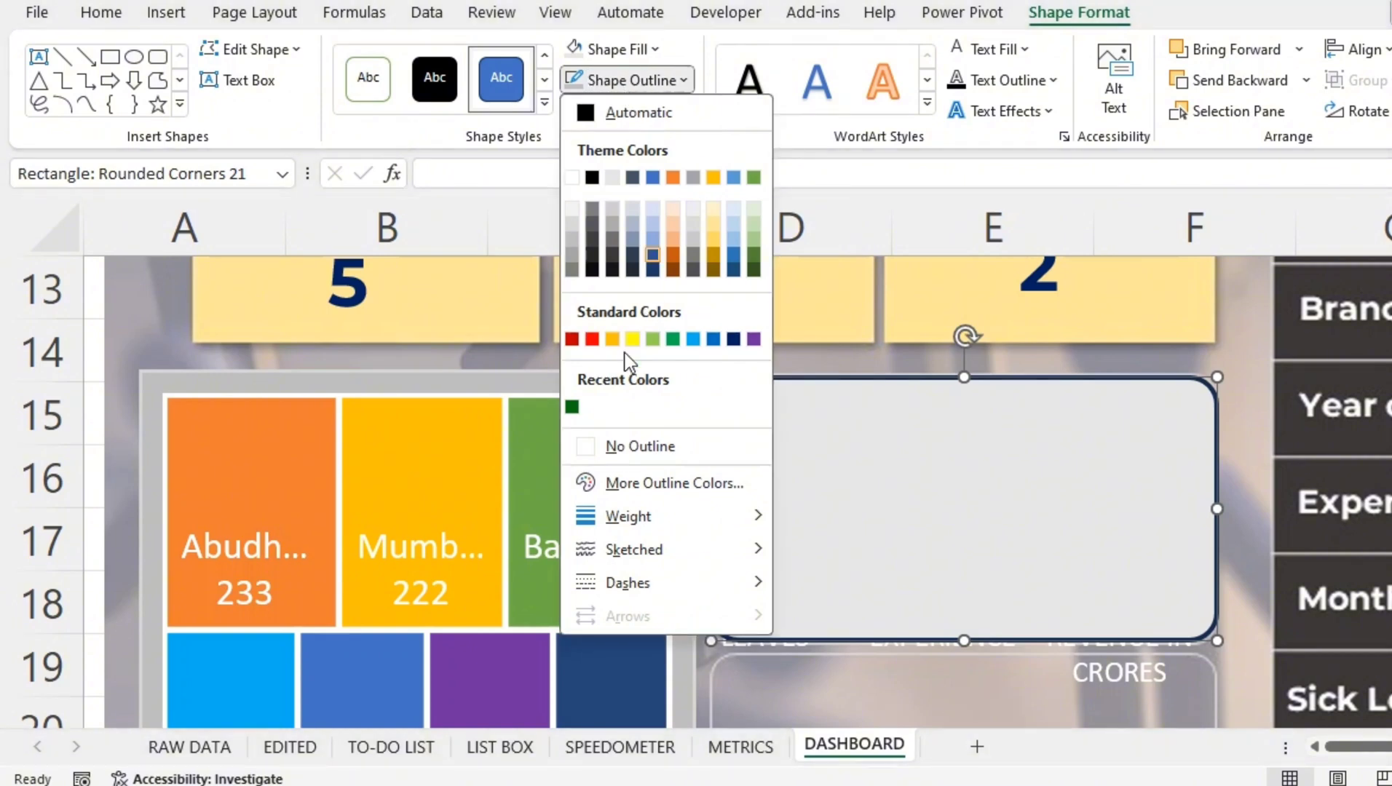
pyautogui.click(632, 446)
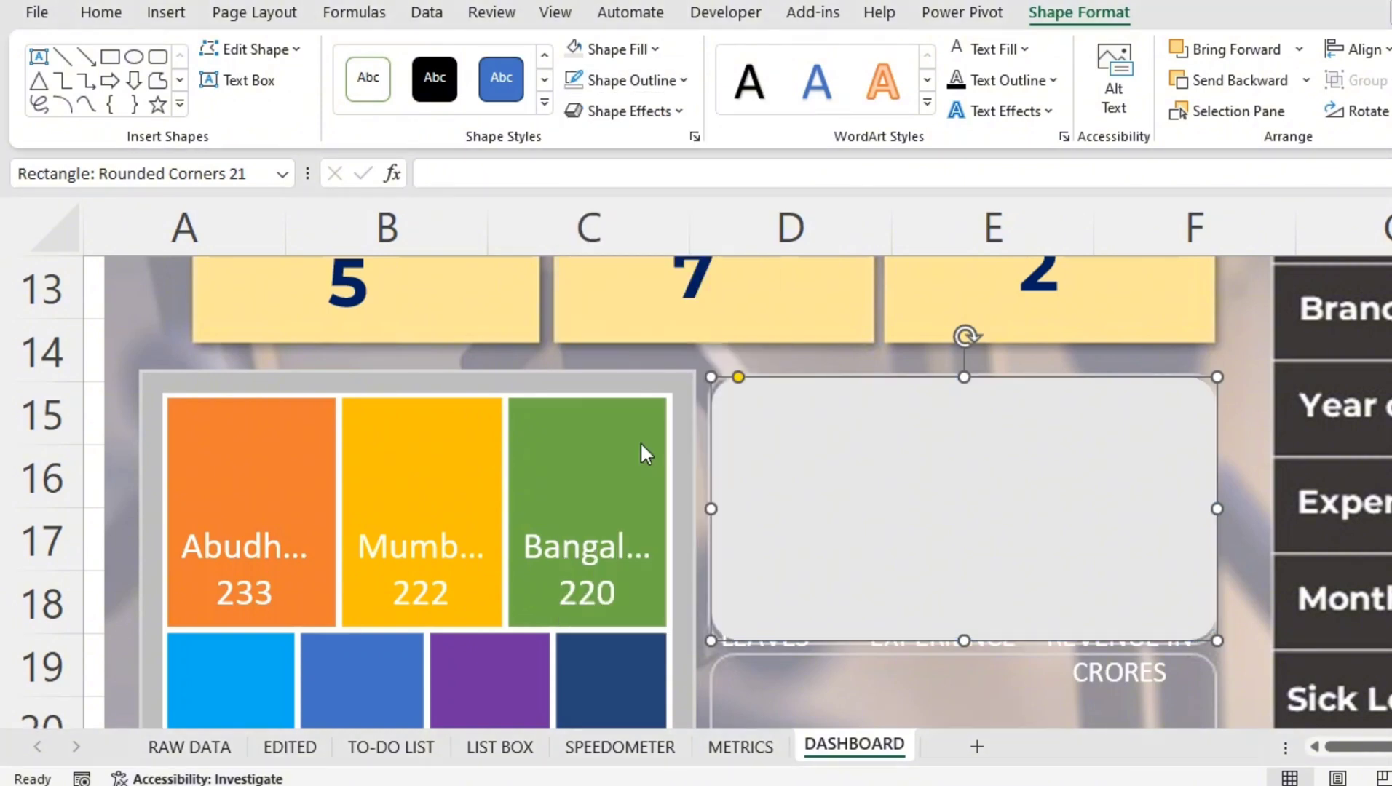
# Apply an inner shadow along the top edge of the grey rounded rectangle.
pyautogui.click(661, 115)
pyautogui.moveTo(668, 207)
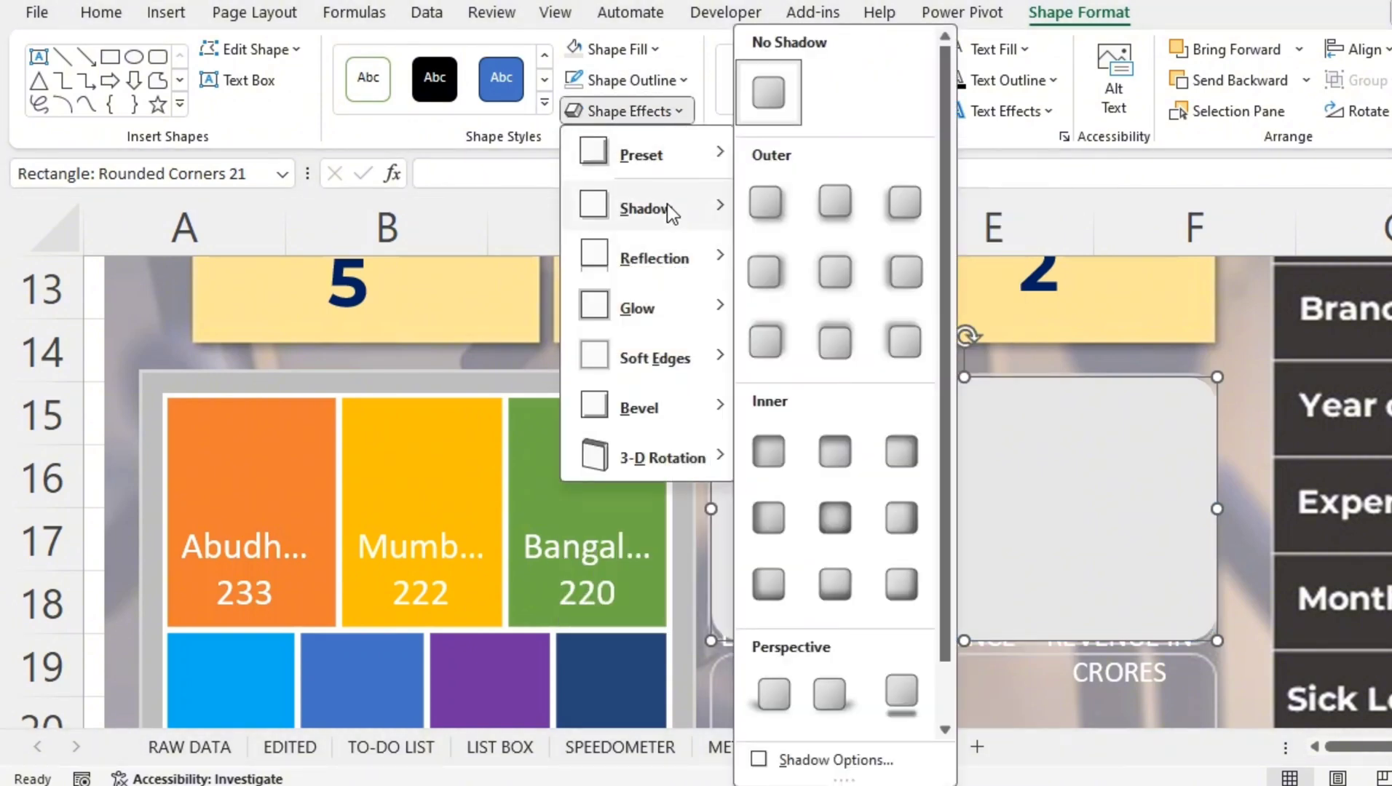
pyautogui.click(827, 450)
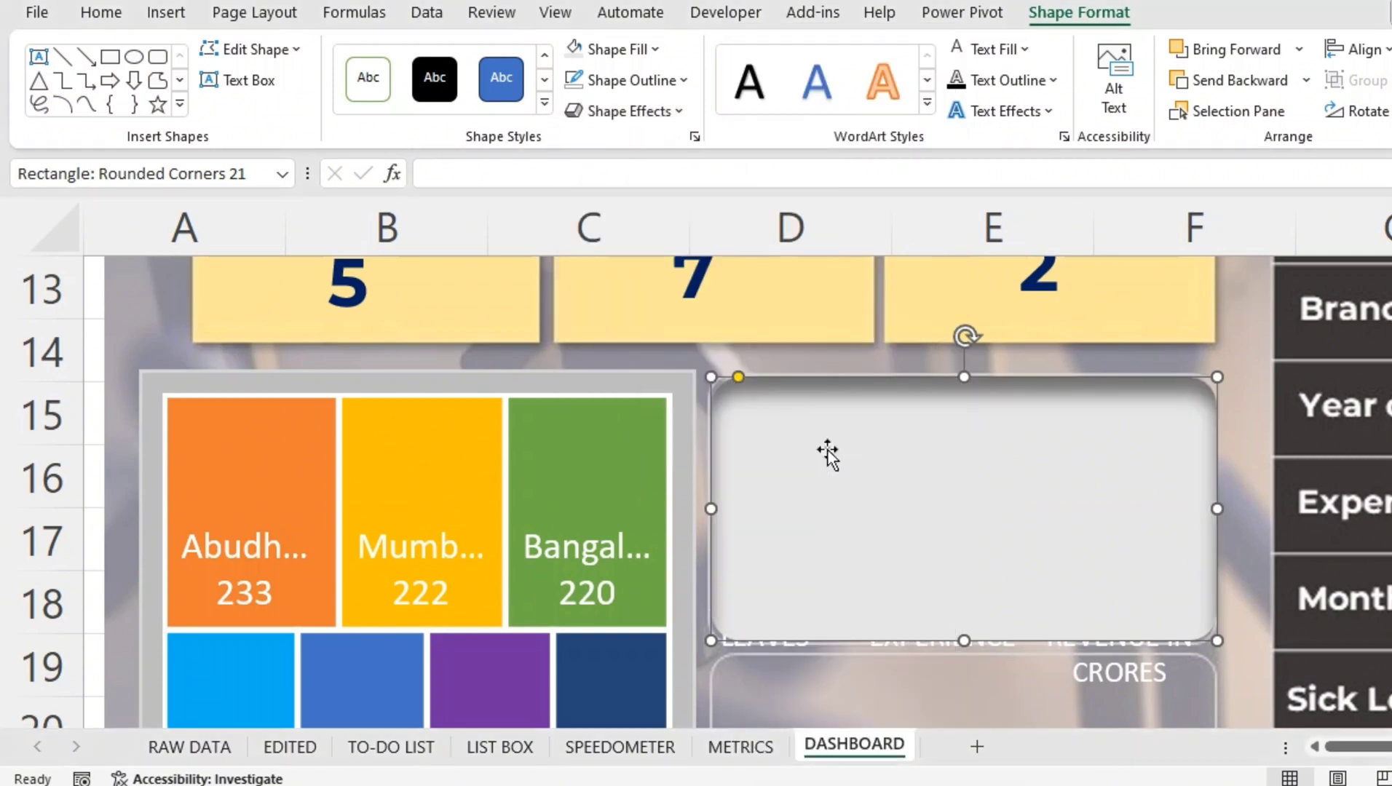
# Bring the HR chart in front of the grey rectangle and move it up to sit inside the rectangle.
pyautogui.click(1103, 648)
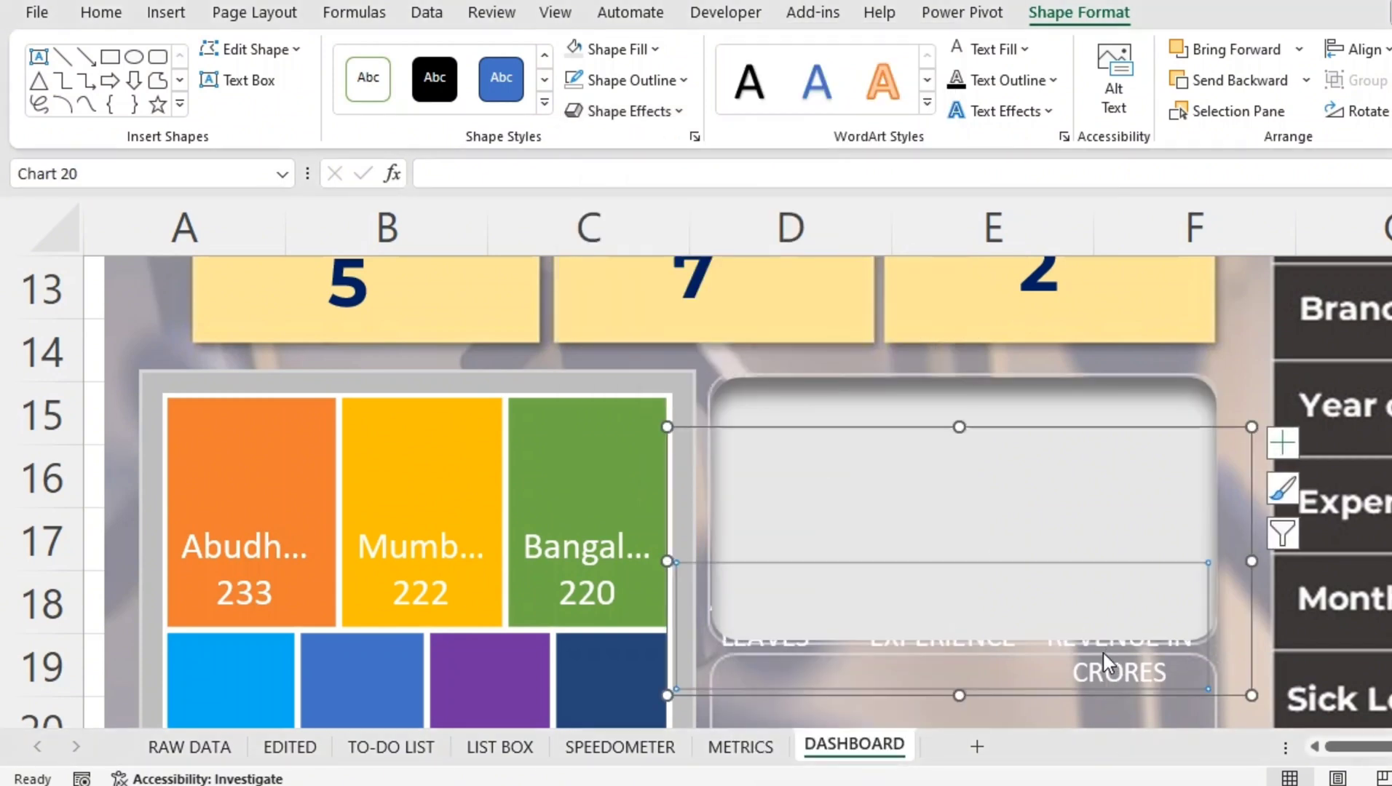
pyautogui.rightClick(1186, 429)
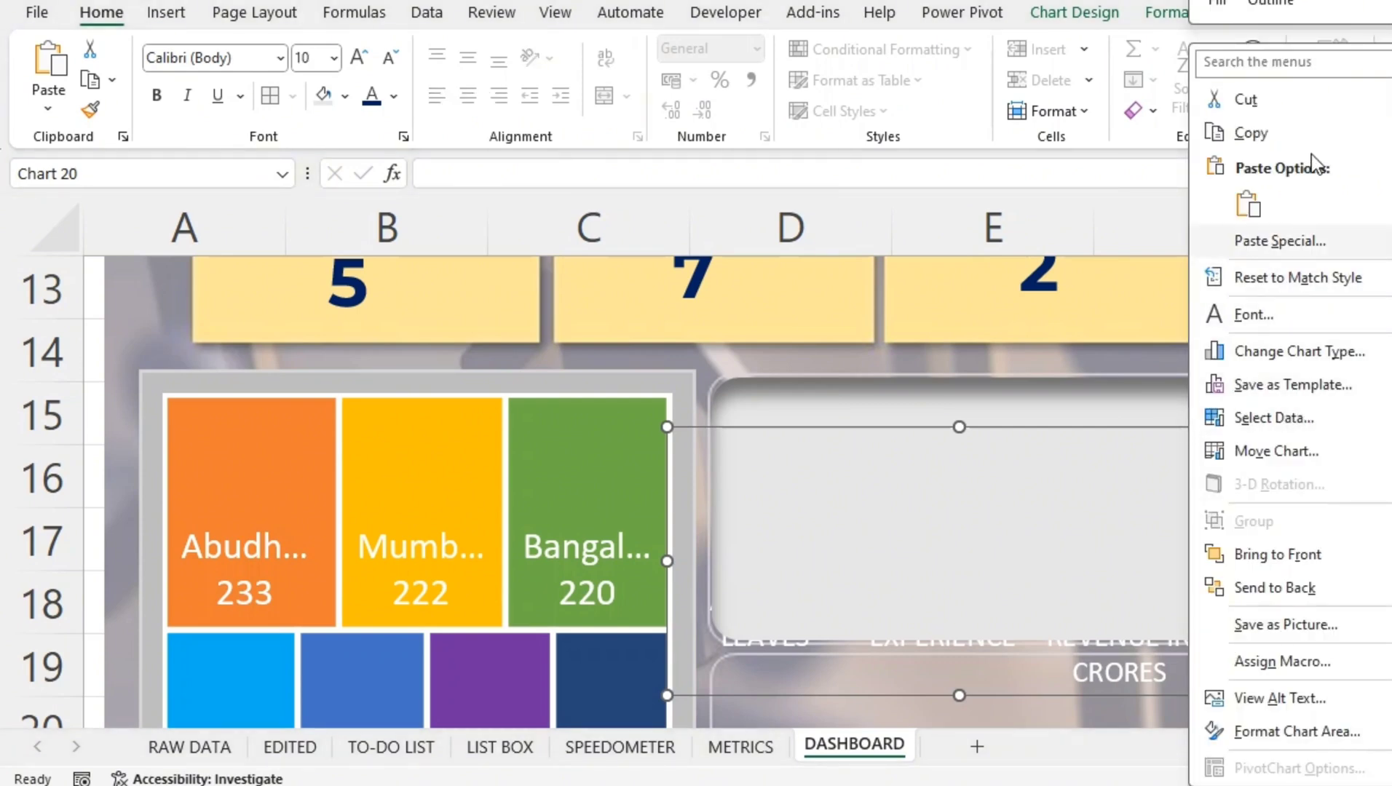
pyautogui.click(1266, 556)
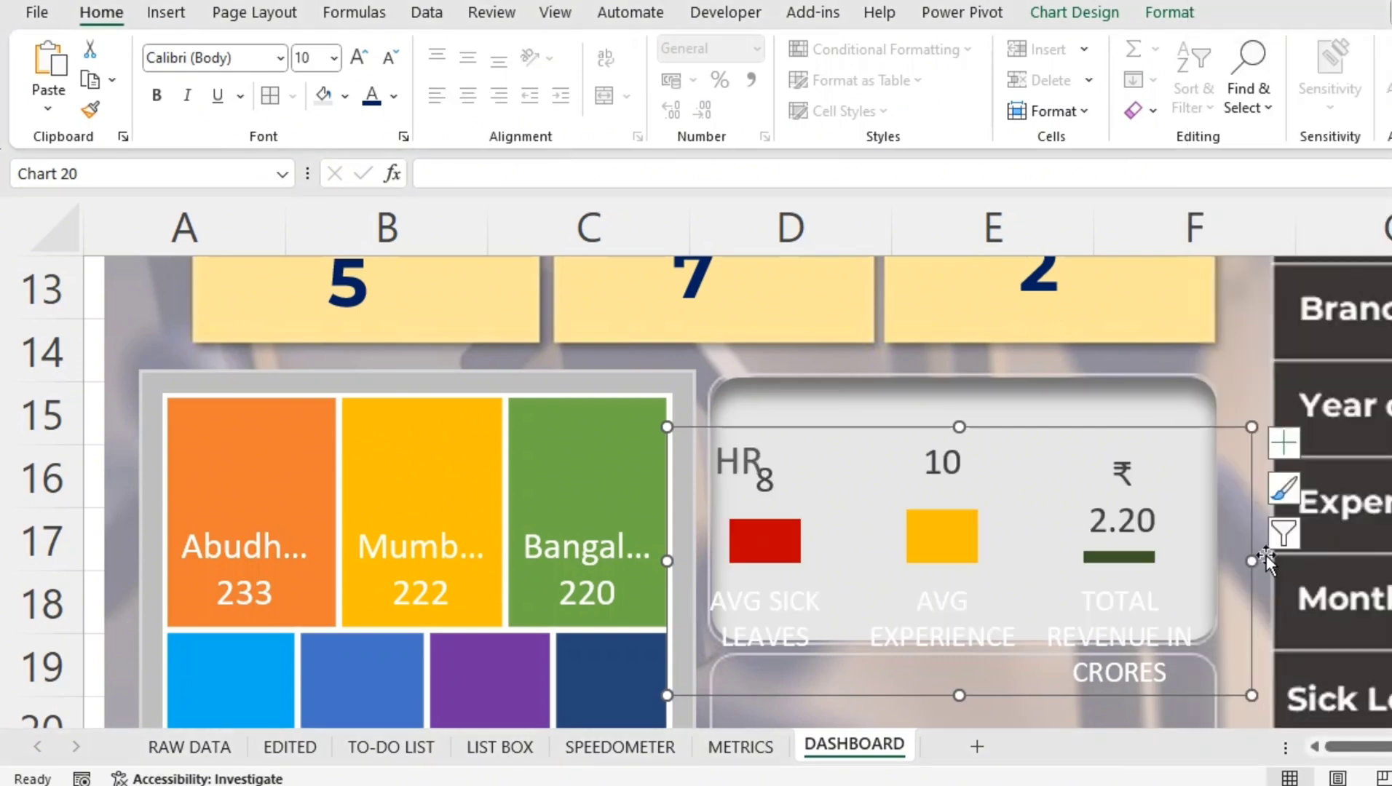
pyautogui.click(1005, 436)
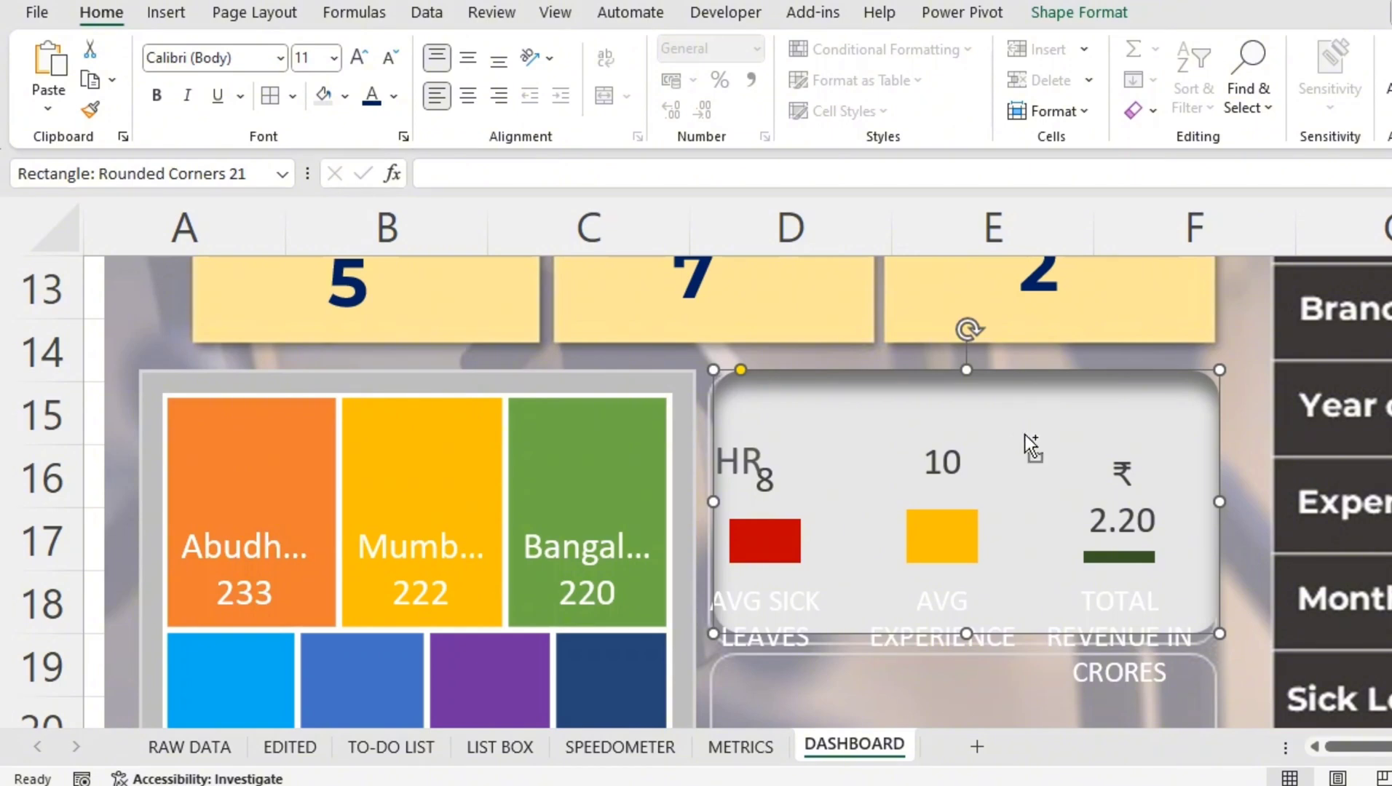
pyautogui.click(982, 419)
pyautogui.moveTo(982, 419); pyautogui.dragTo(1005, 382)
# Reduce the font size of the HR chart's data labels to 2.
pyautogui.click(968, 423)
pyautogui.click(383, 58)
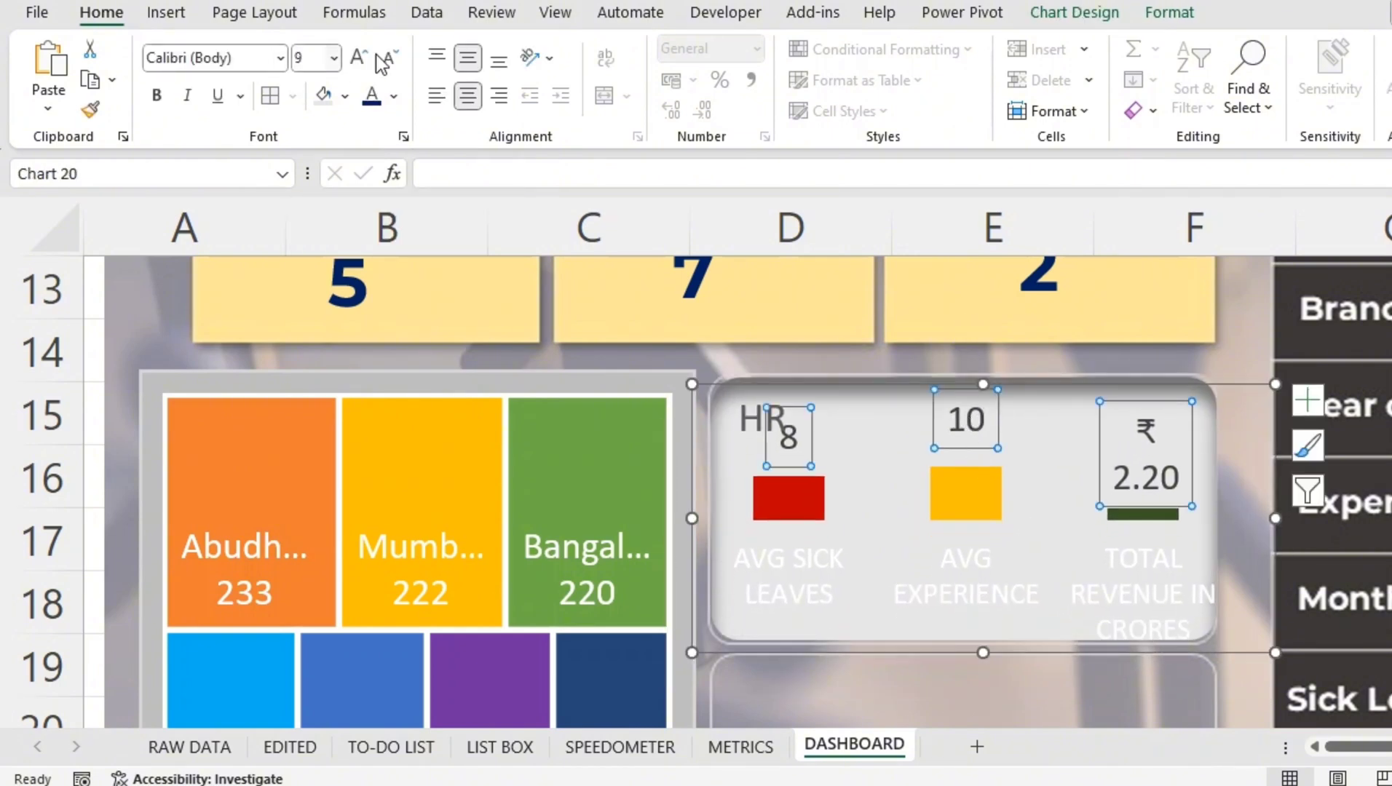
pyautogui.click(384, 59)
pyautogui.click(383, 59)
pyautogui.click(384, 59)
pyautogui.click(384, 59)
pyautogui.click(383, 58)
pyautogui.click(384, 58)
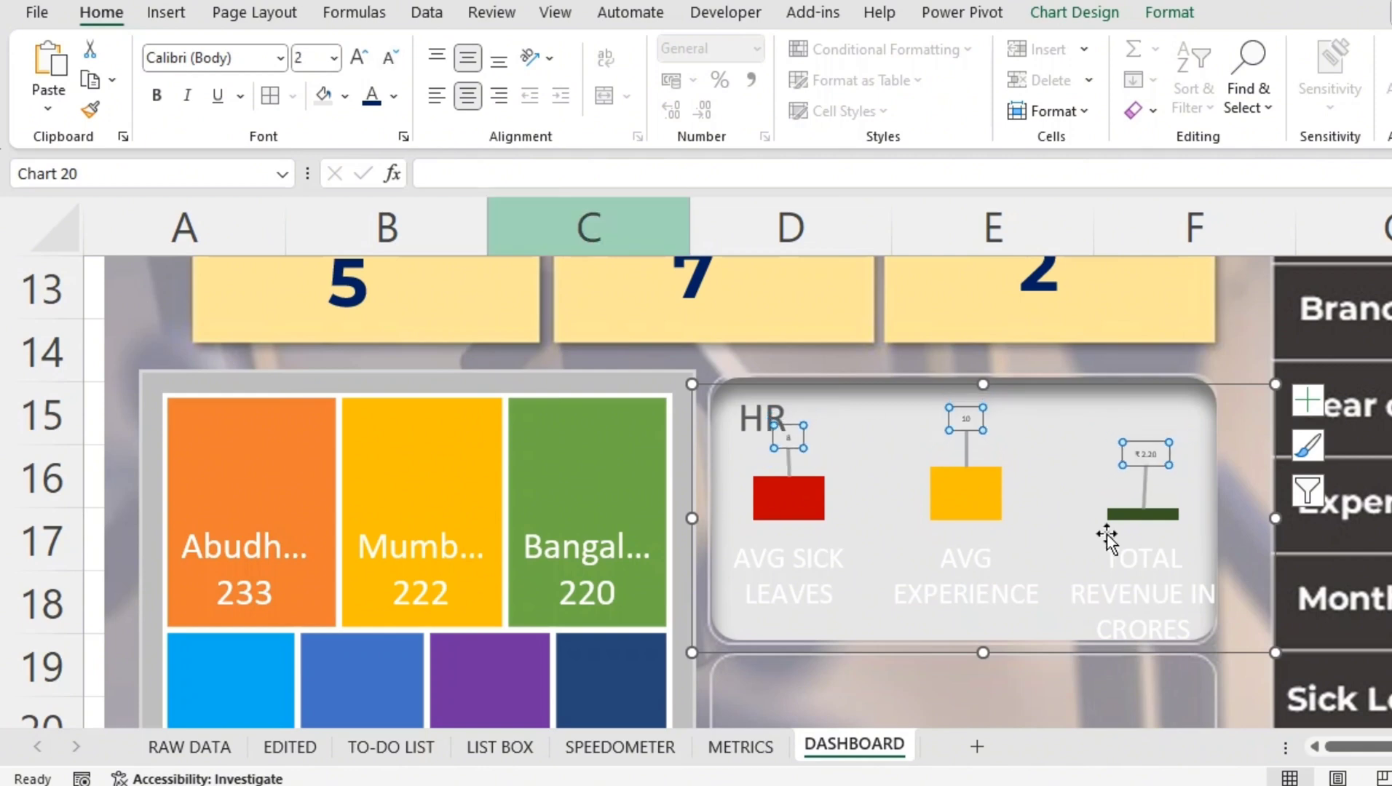
pyautogui.click(981, 445)
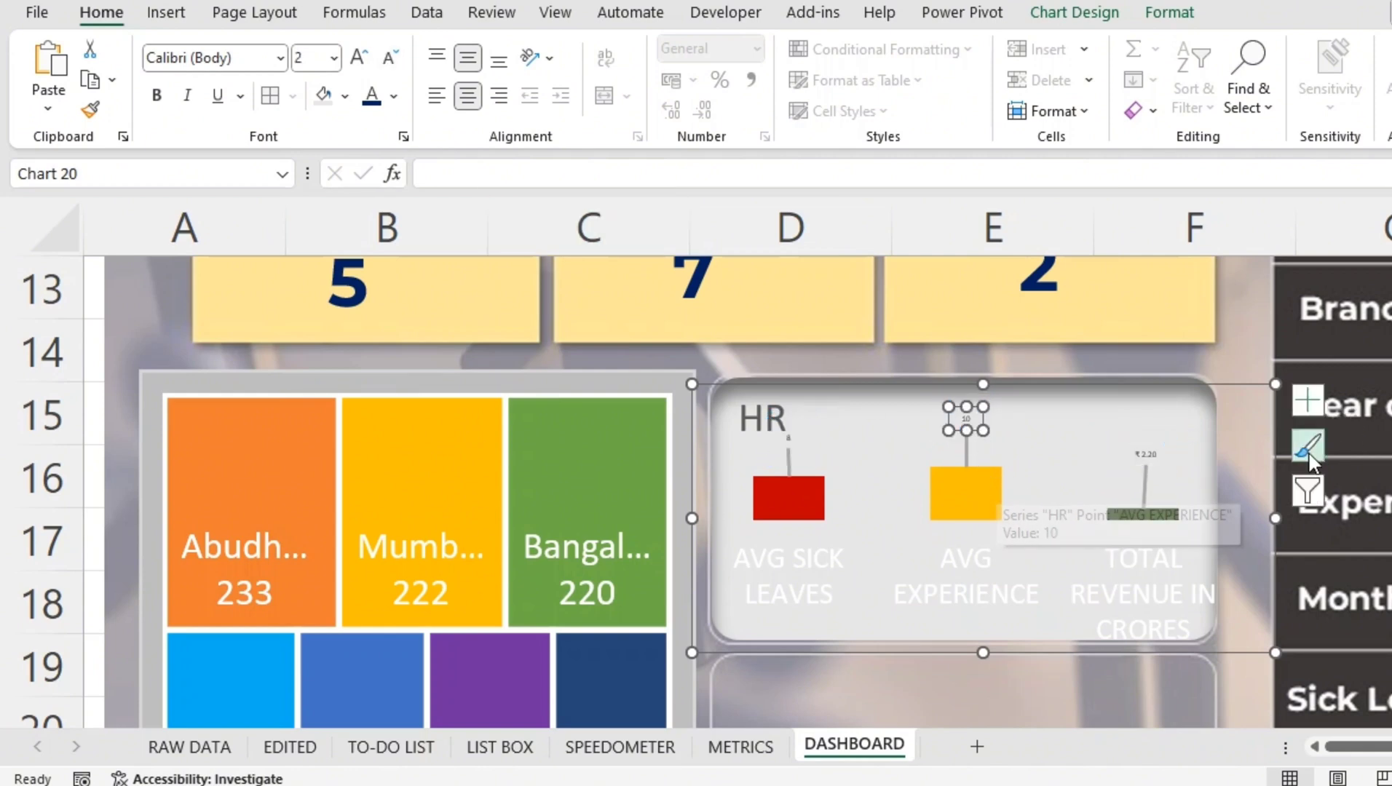
# Delete the AVG EXPERIENCE data label from the HR chart and place the remaining data labels at Inside End.
pyautogui.click(1309, 402)
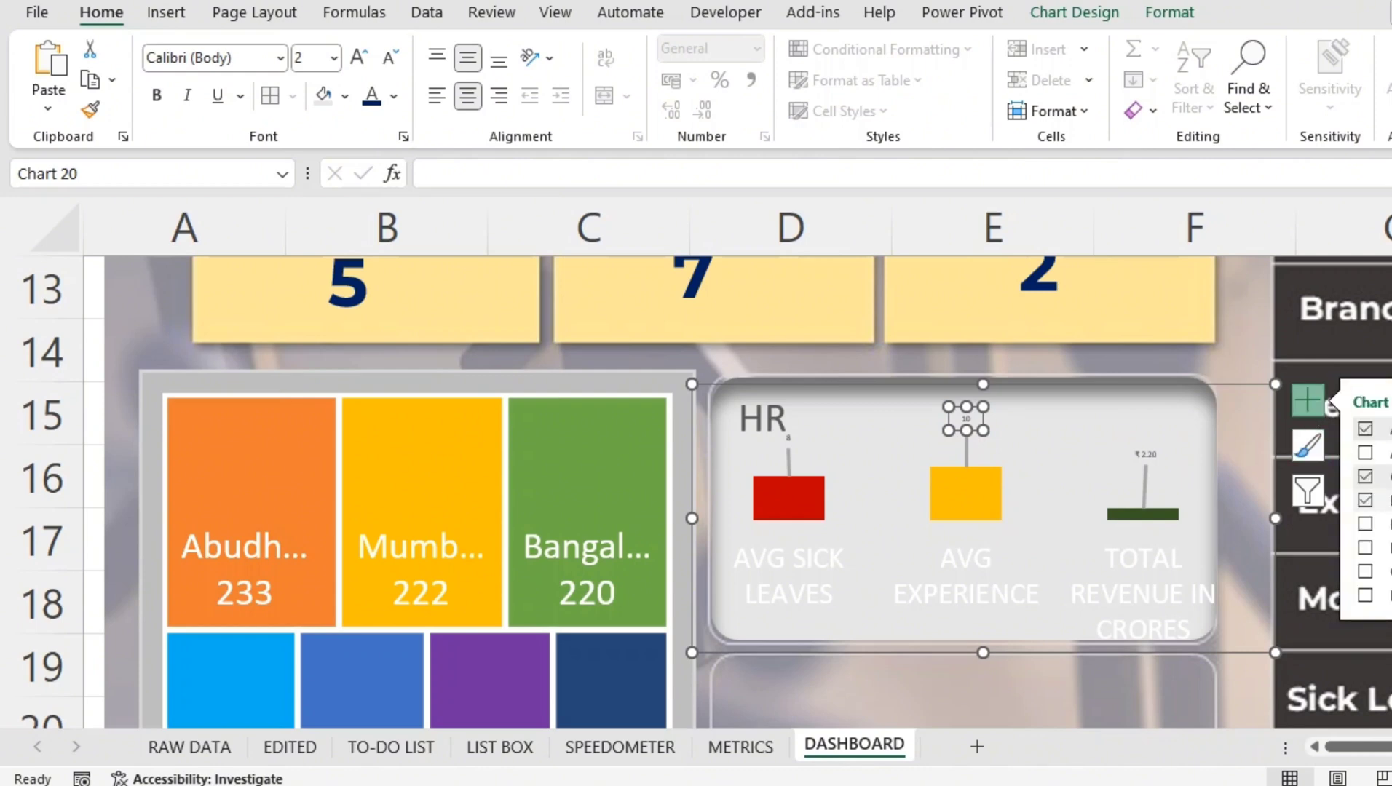
pyautogui.press('Delete')
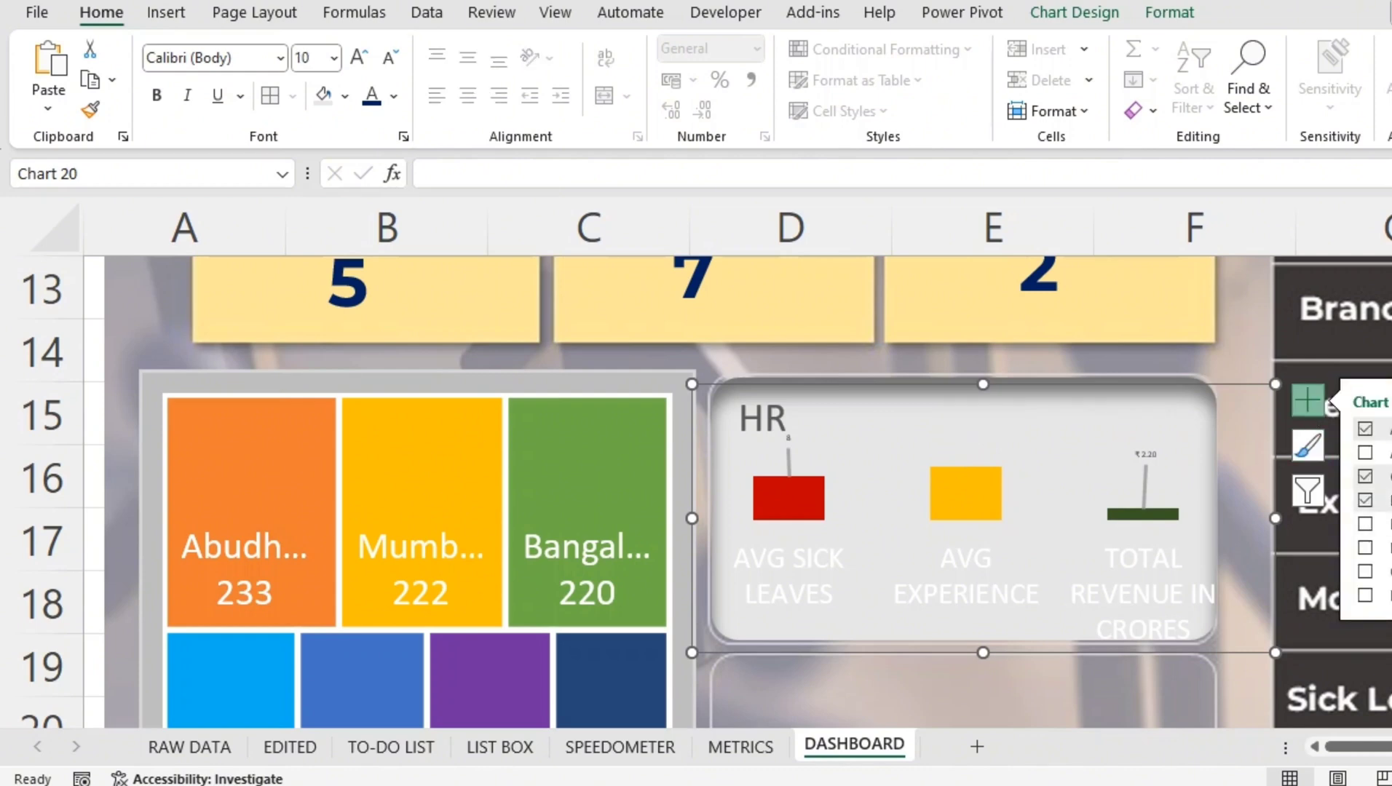
pyautogui.moveTo(1383, 499)
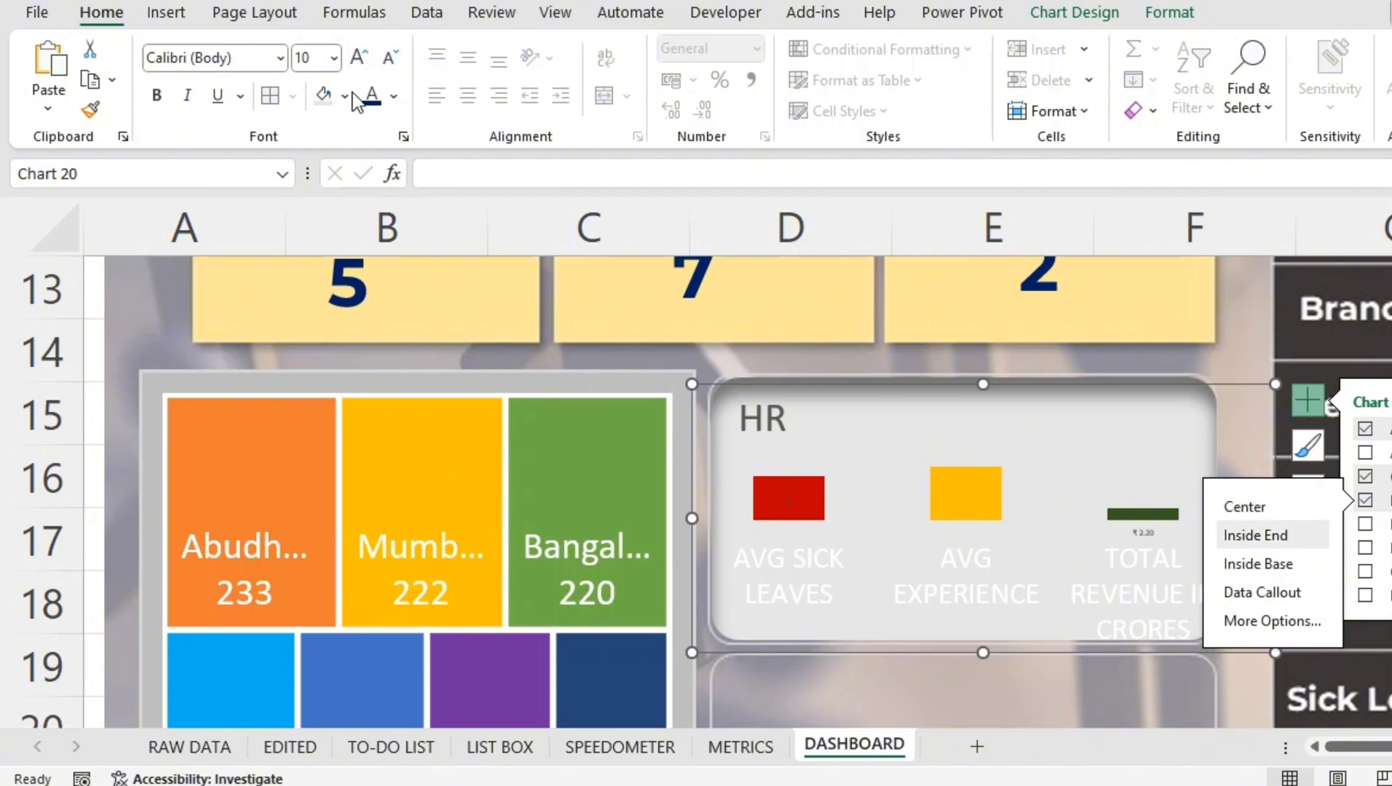
# Change all text in the HR chart to dark blue.
pyautogui.click(375, 107)
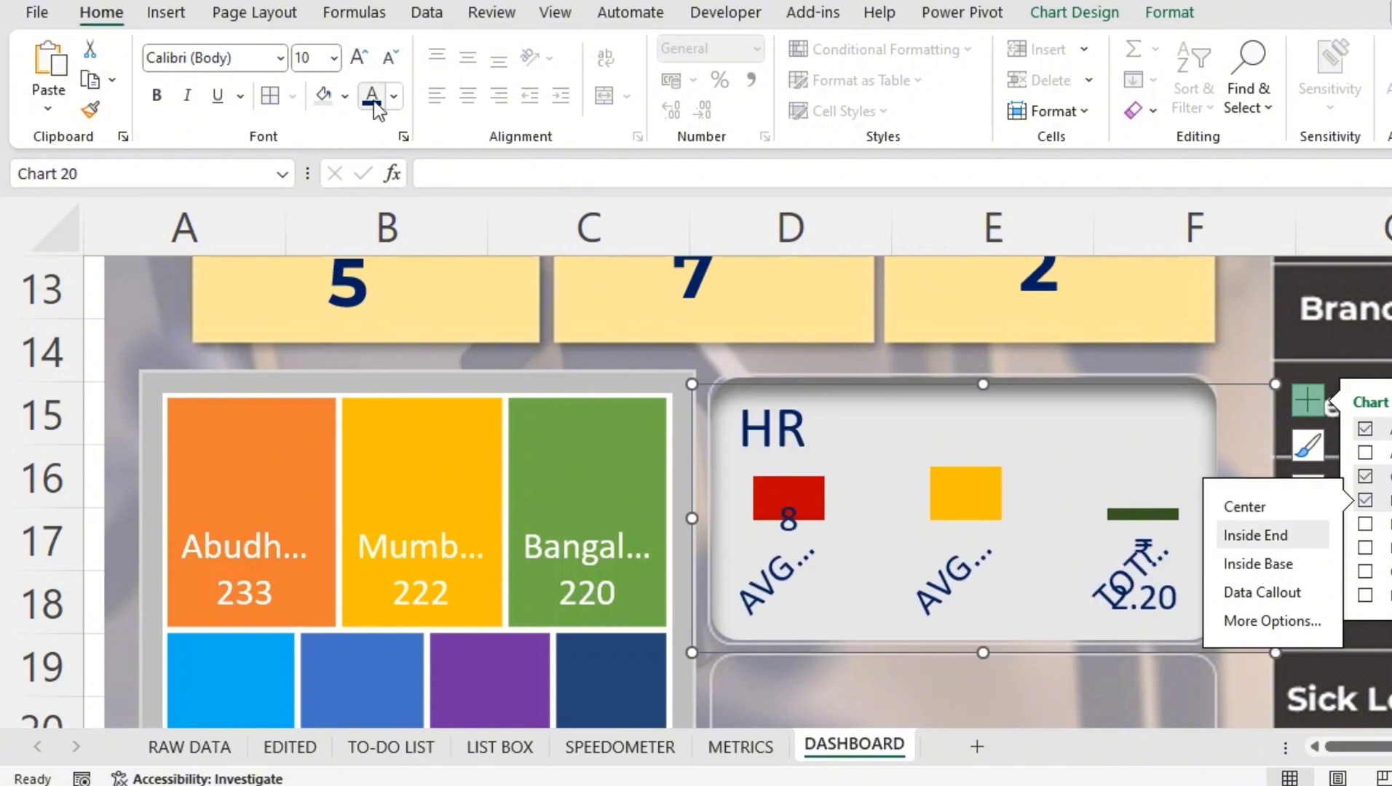
# Reduce the HR chart's text, setting its data labels and category labels to font size 6.
pyautogui.click(390, 59)
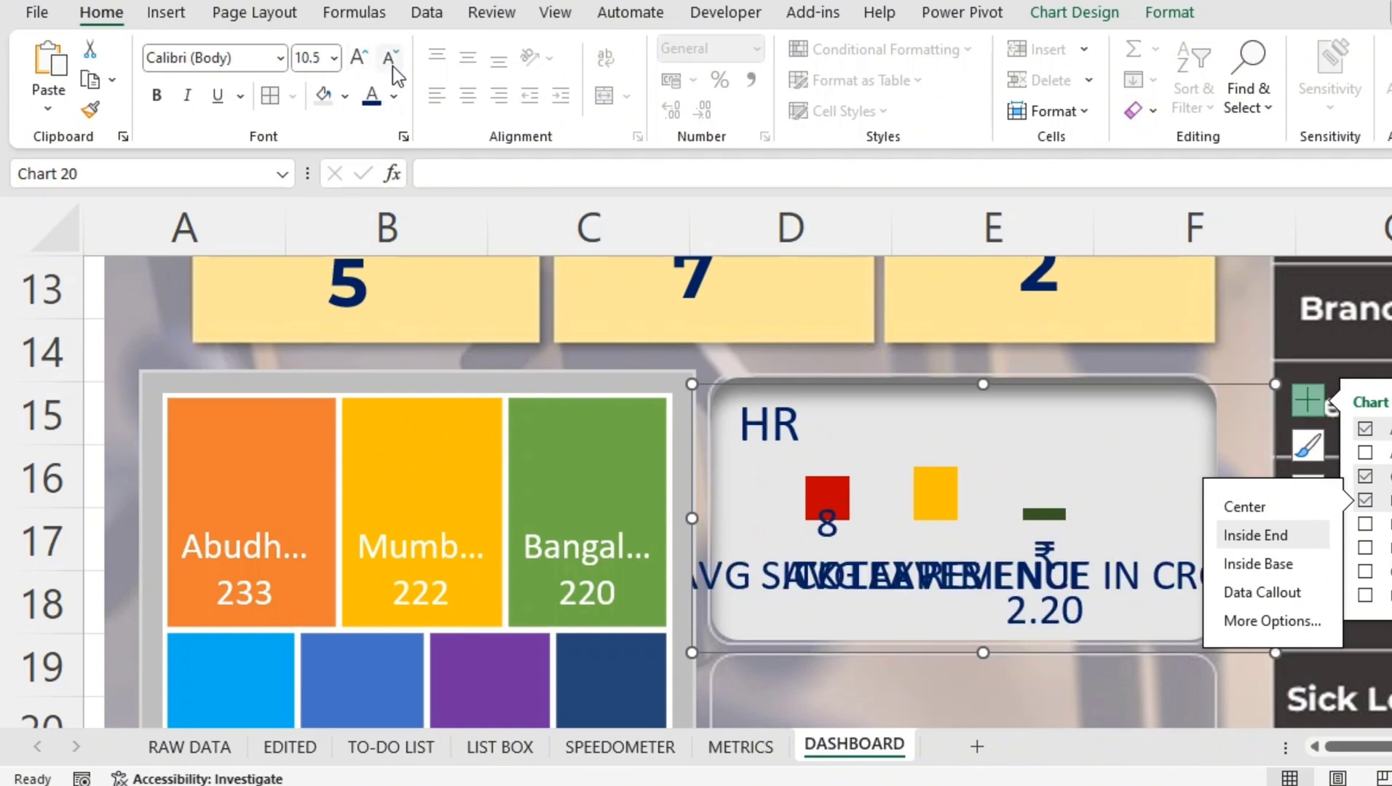
pyautogui.click(390, 60)
pyautogui.click(391, 60)
pyautogui.click(390, 60)
pyautogui.click(387, 61)
pyautogui.click(387, 61)
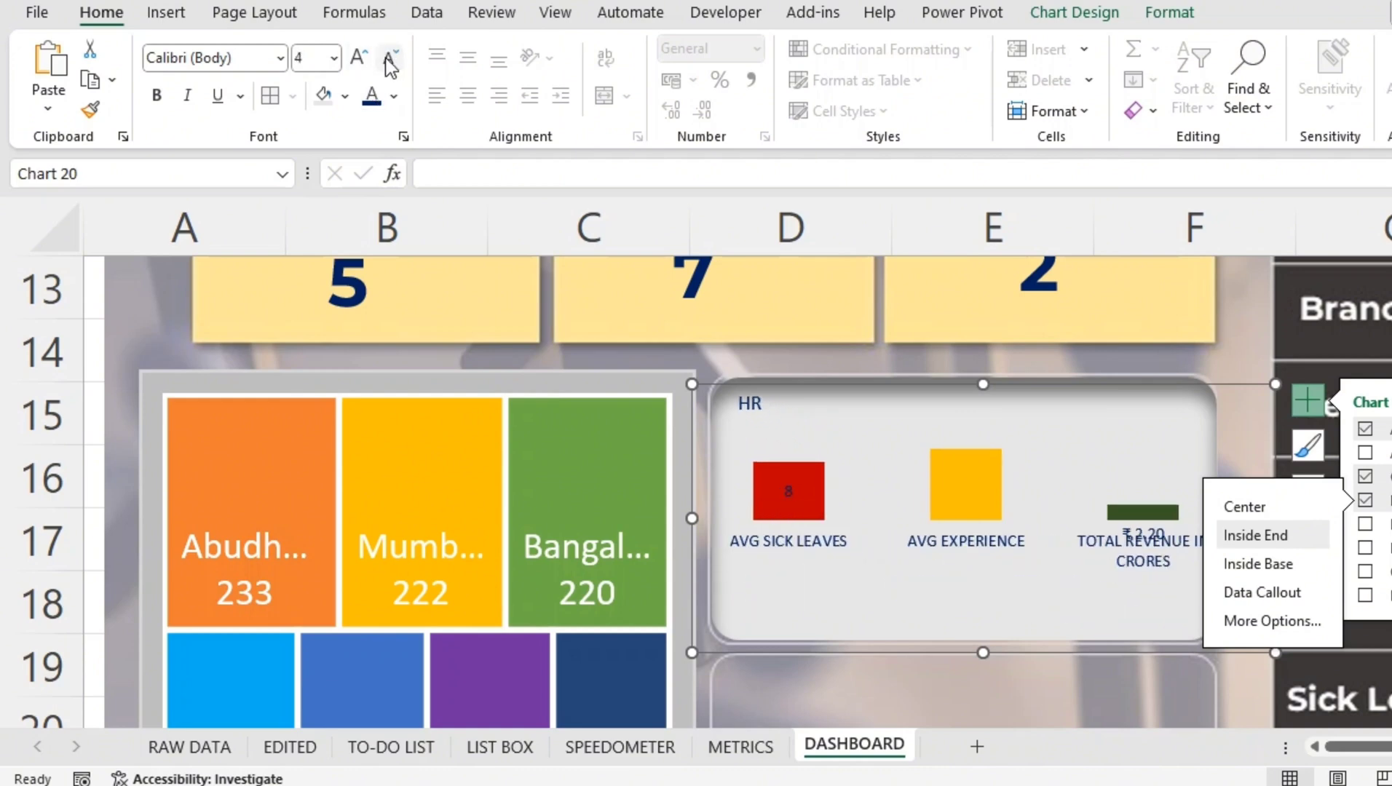
pyautogui.click(387, 61)
pyautogui.click(387, 62)
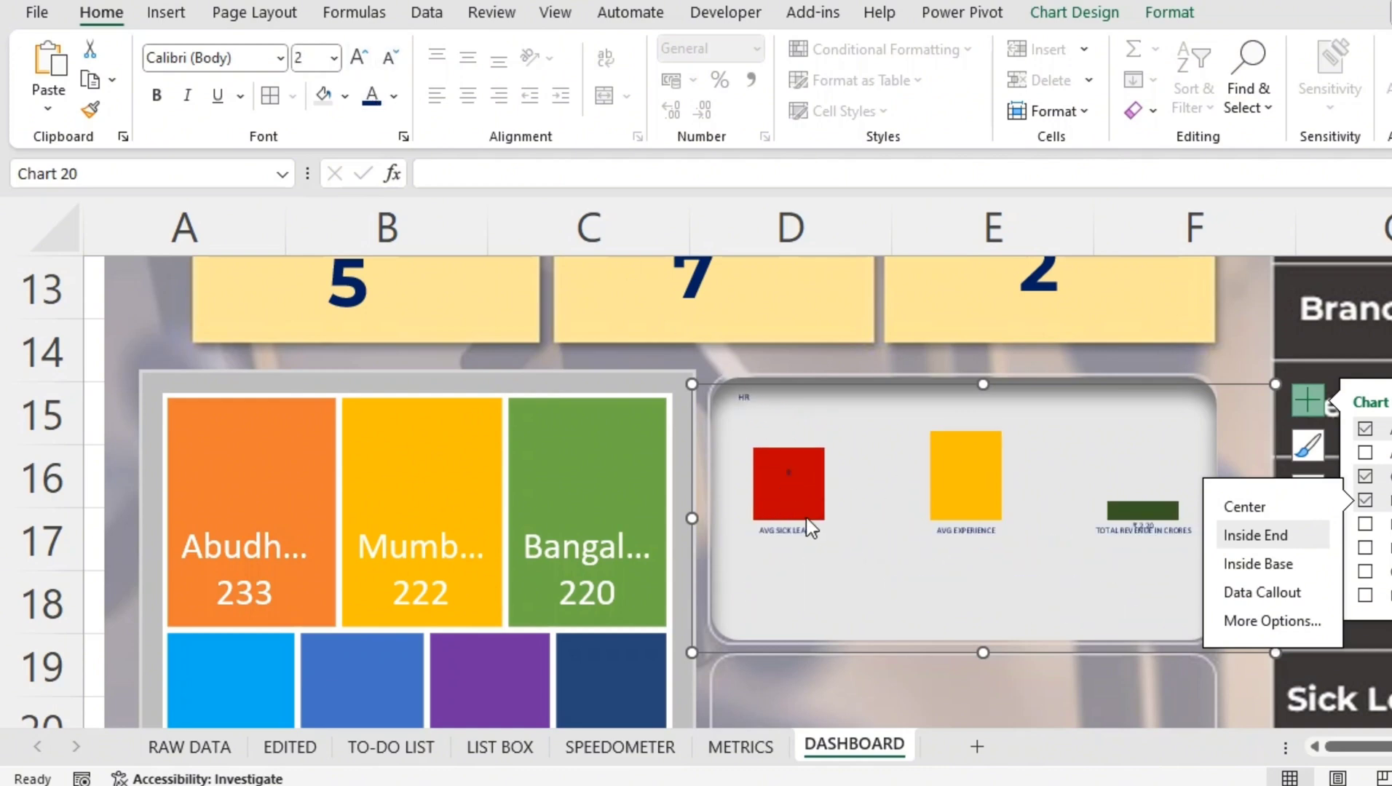
pyautogui.click(357, 58)
pyautogui.click(357, 58)
pyautogui.click(358, 59)
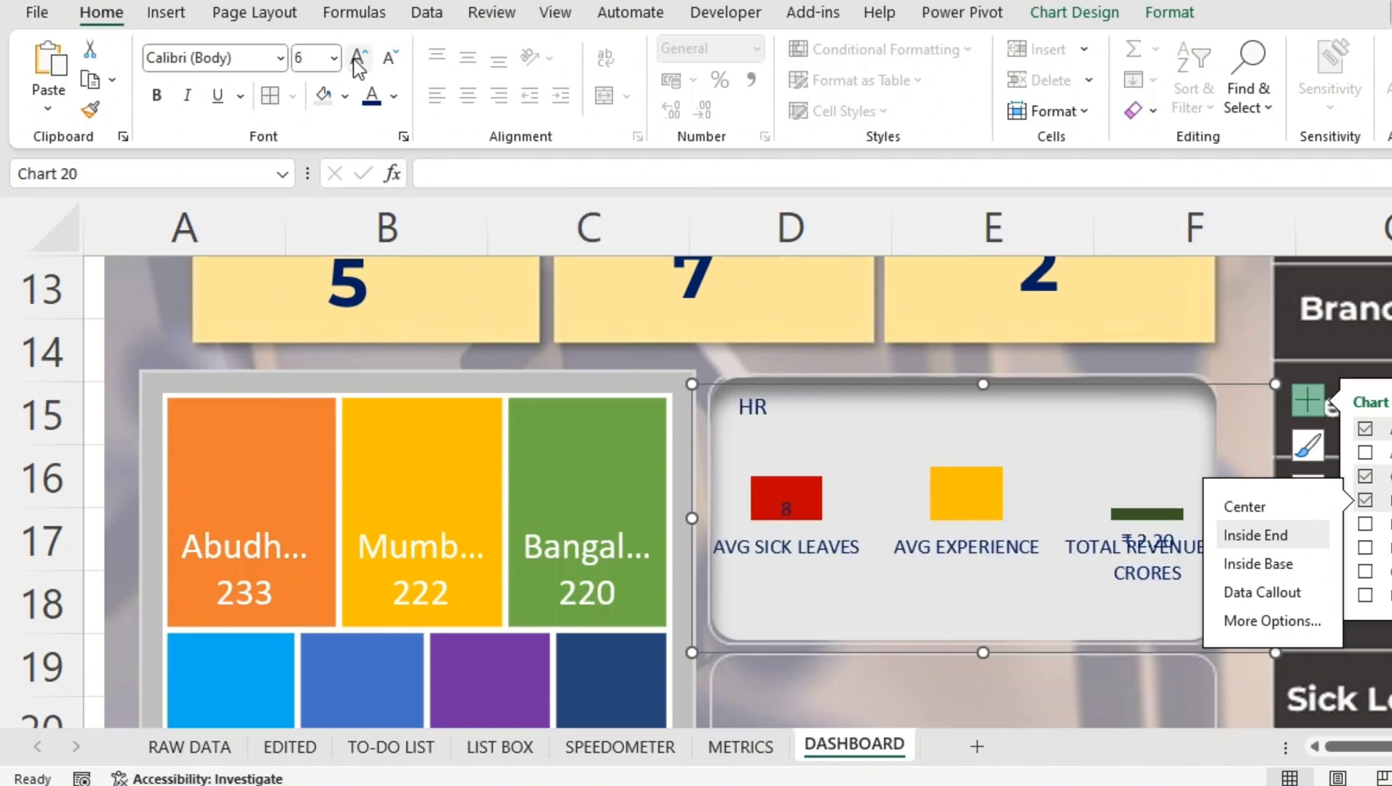
pyautogui.click(358, 58)
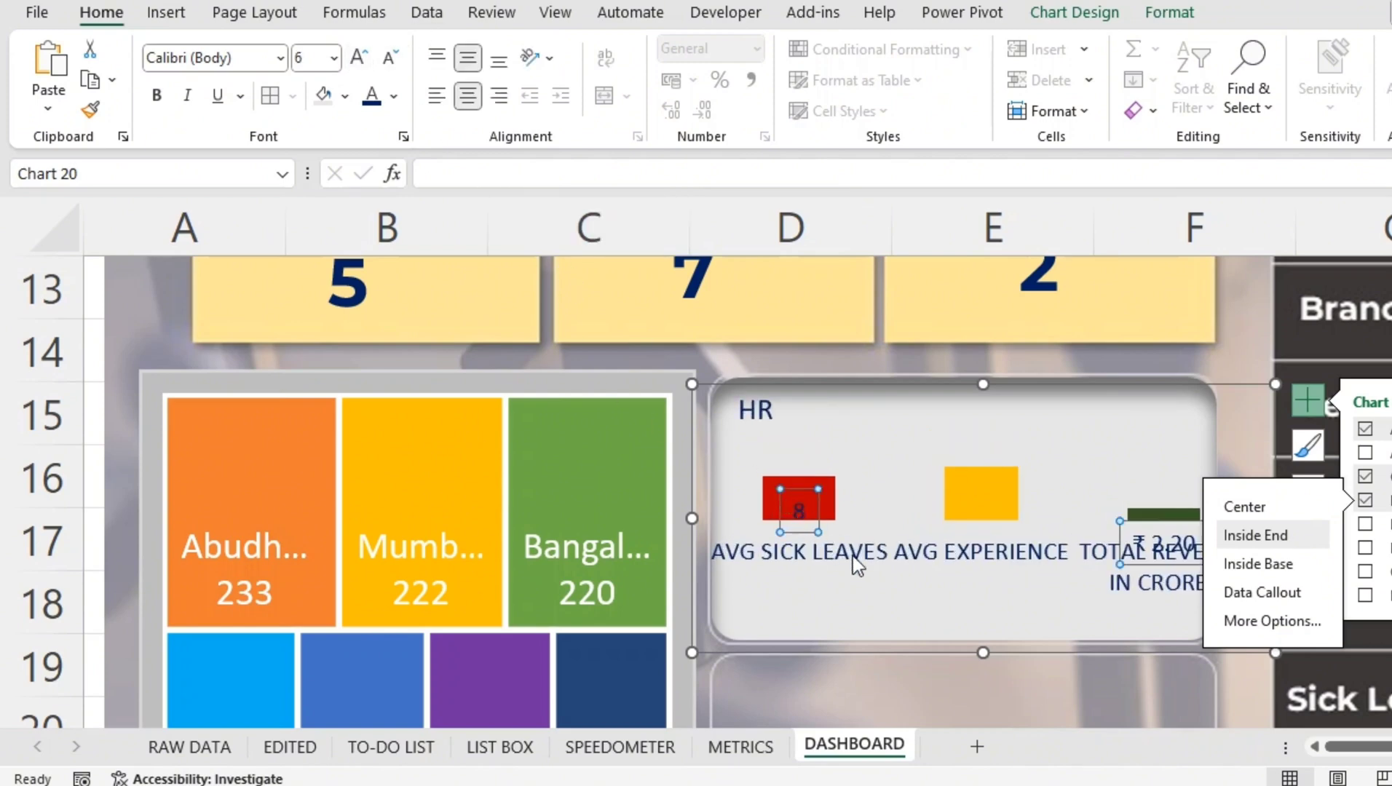
# Format the HR chart's category axis labels in the Abadi font at size 4.
pyautogui.click(890, 554)
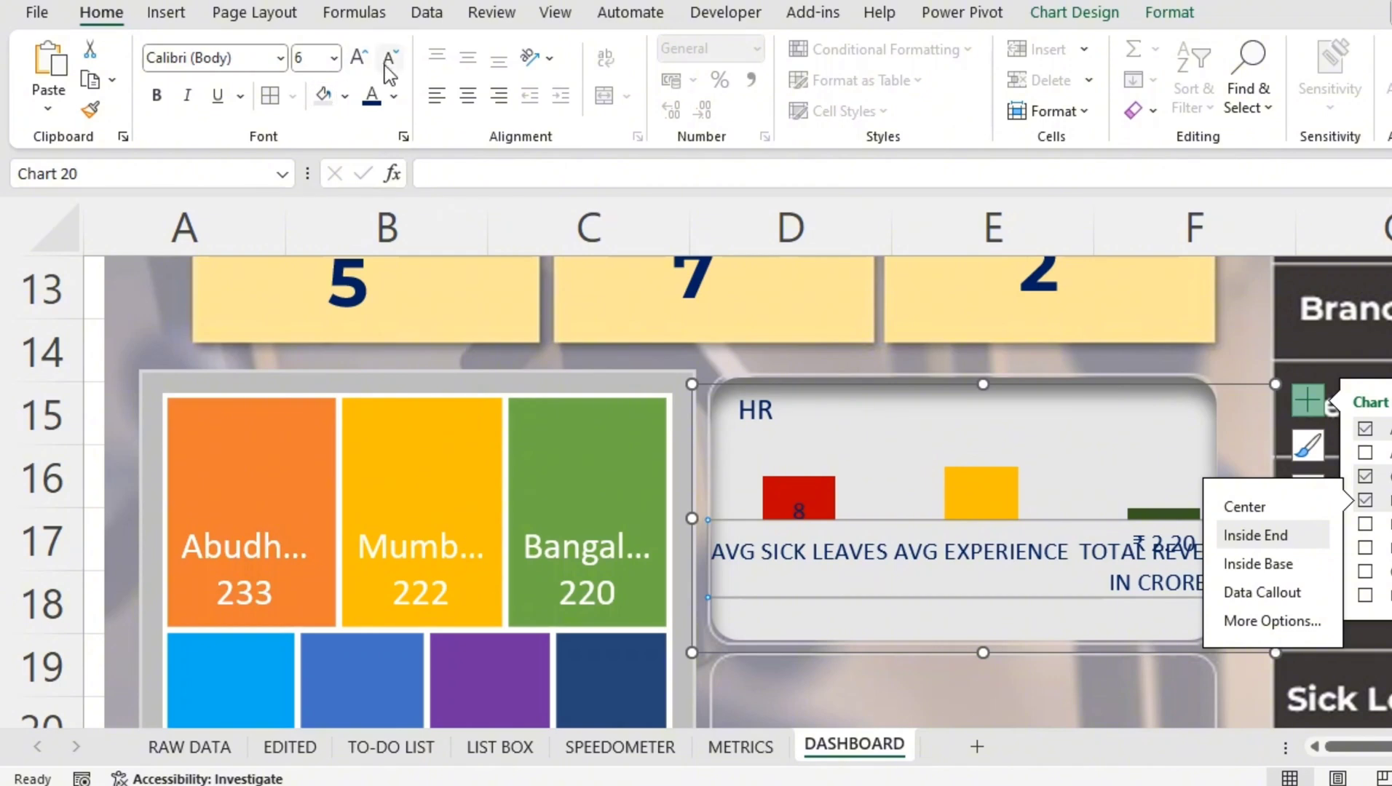
pyautogui.click(241, 62)
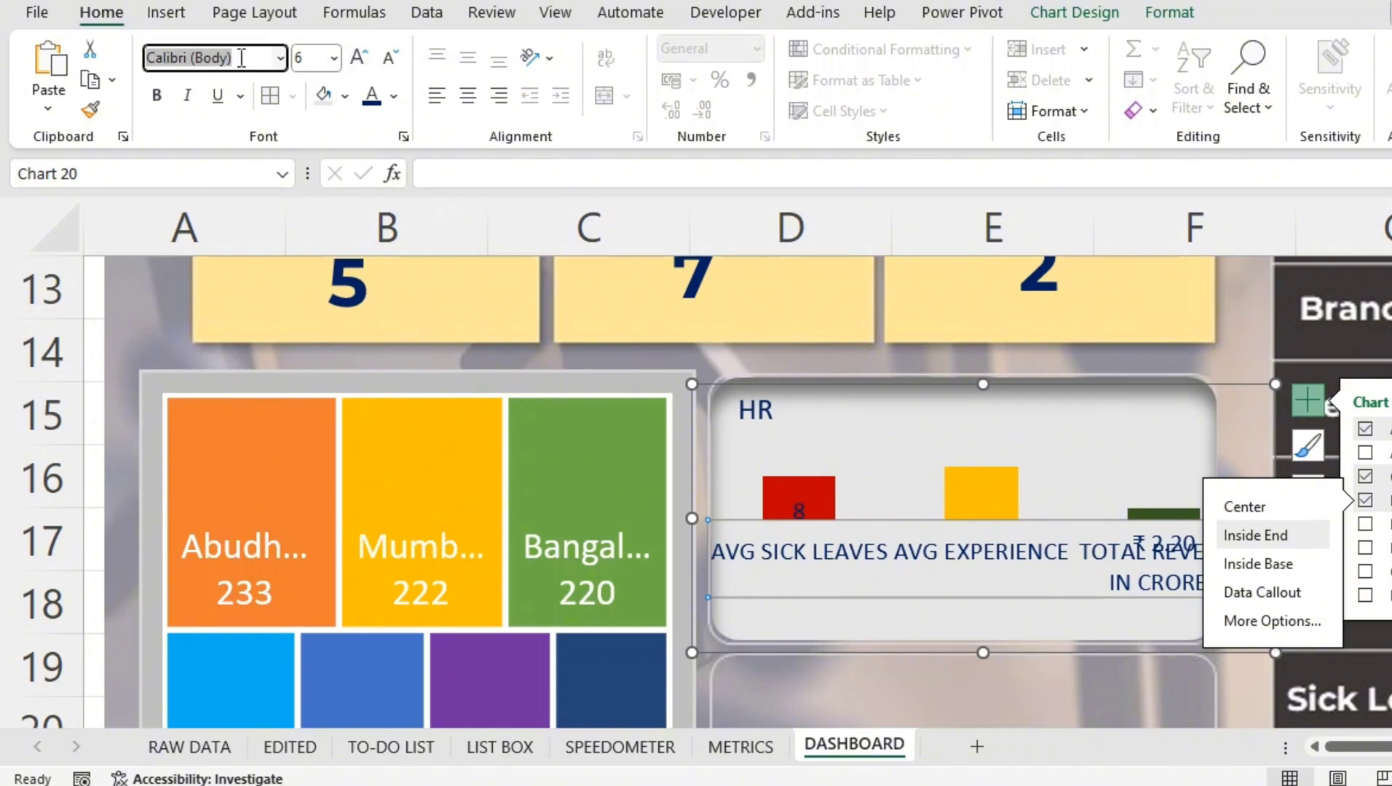
pyautogui.write('A')
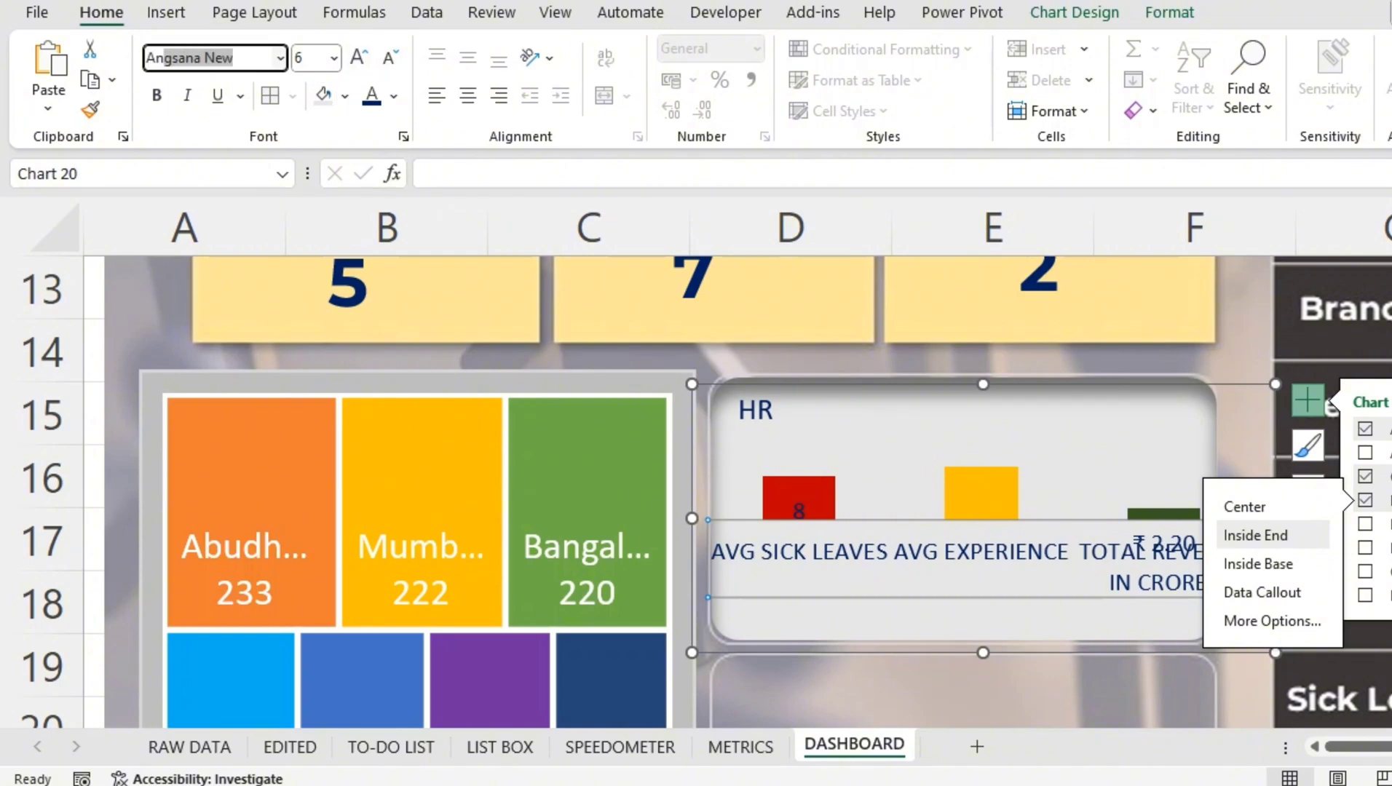
pyautogui.press('BackSpace')
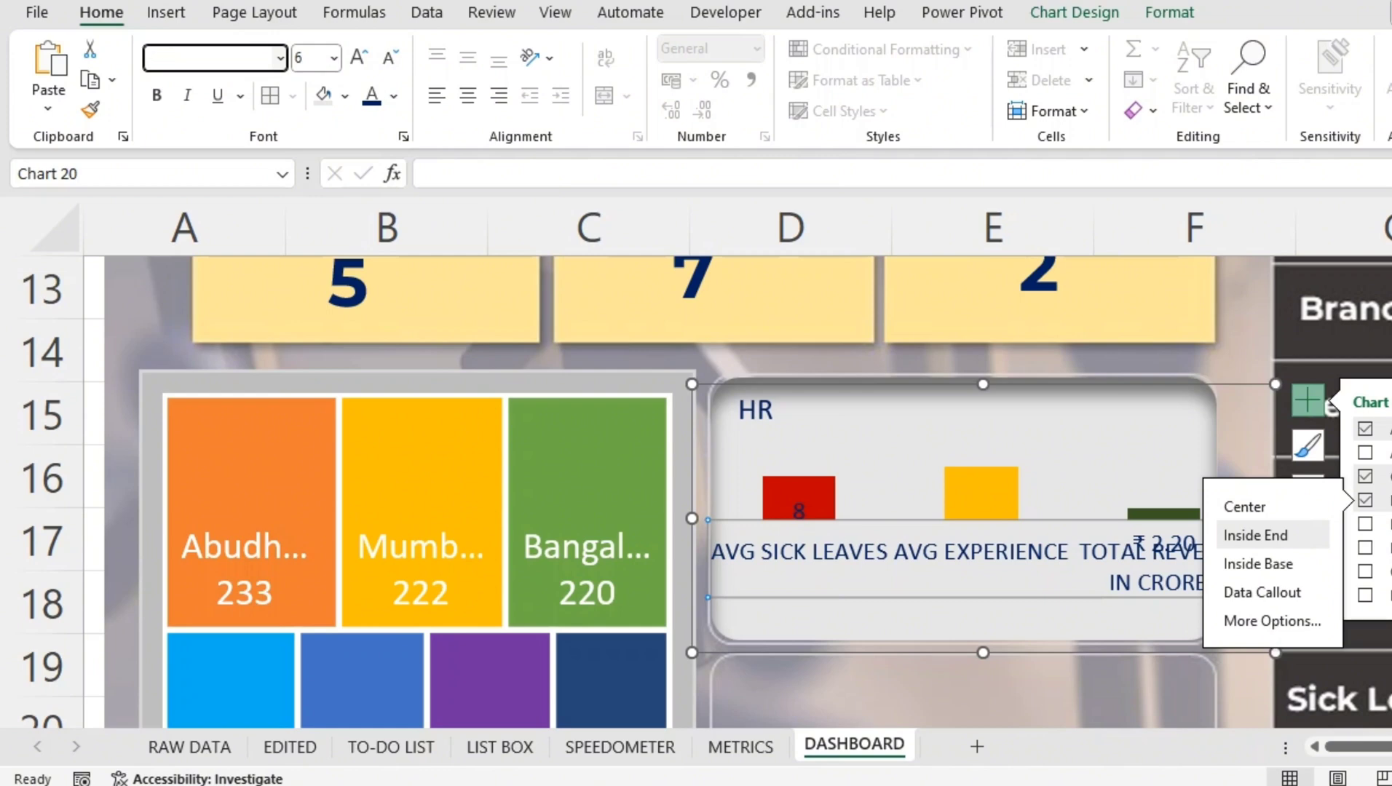
pyautogui.write('badi')
pyautogui.press('Return')
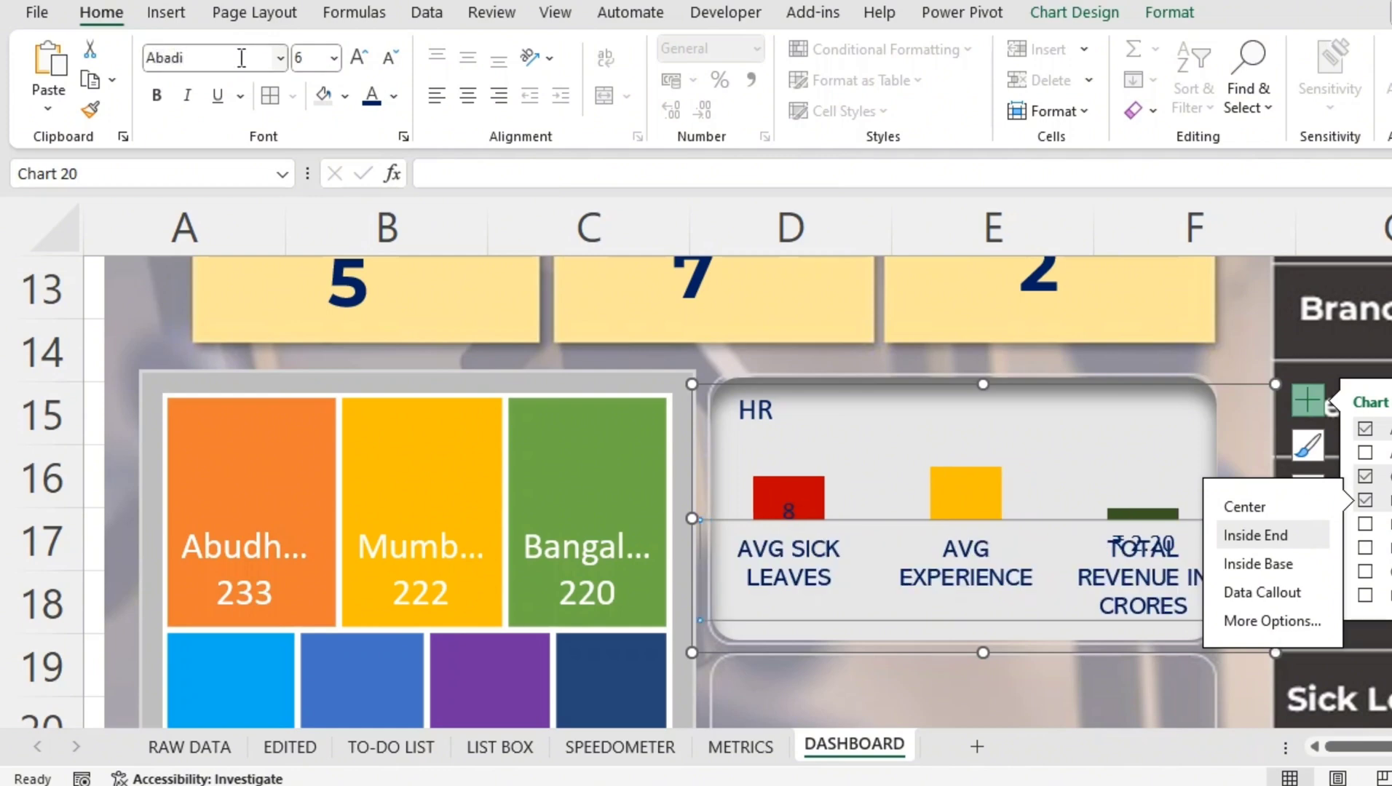
pyautogui.click(390, 57)
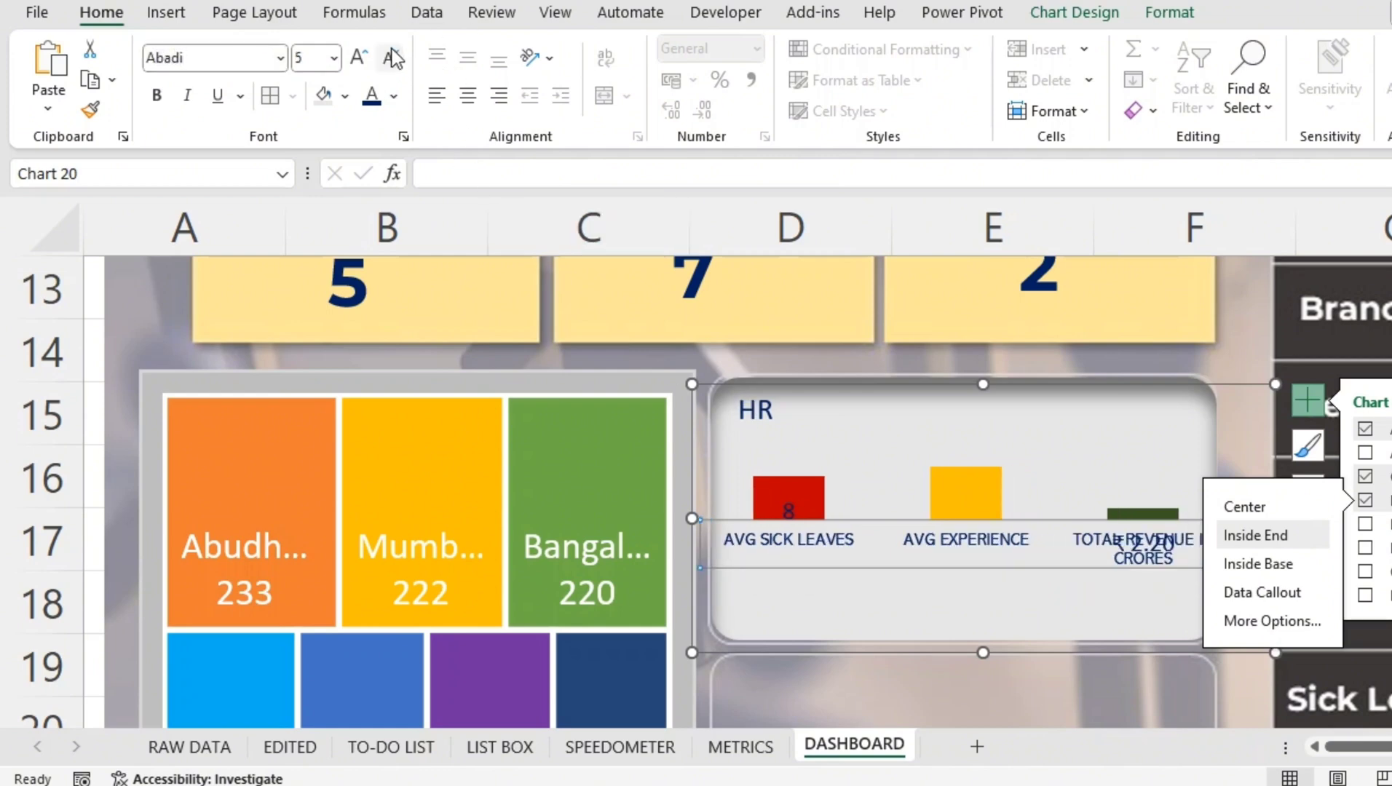
# Extend the HR chart's plot area downward to fill more of the grey rectangle and make the columns taller.
pyautogui.click(890, 573)
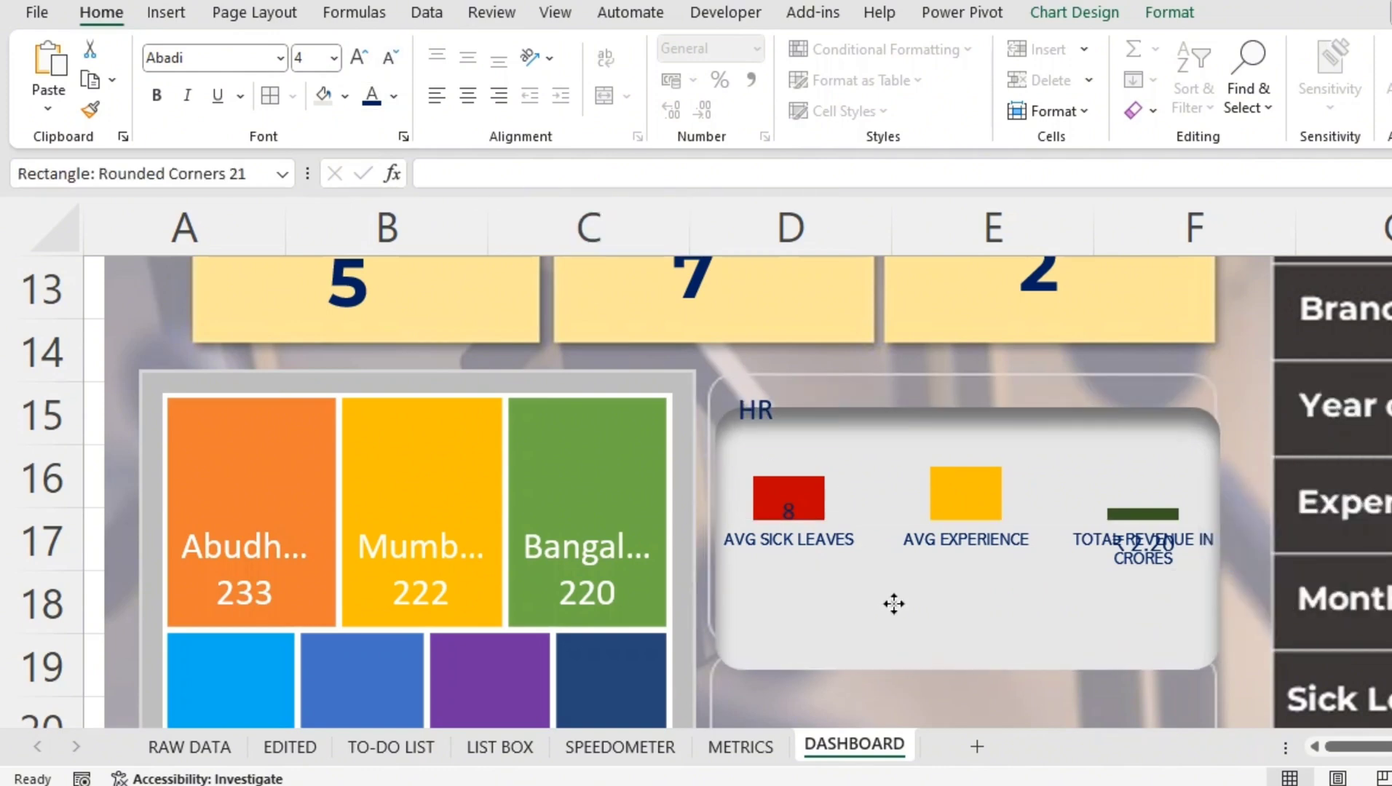
pyautogui.click(907, 513)
pyautogui.click(922, 520)
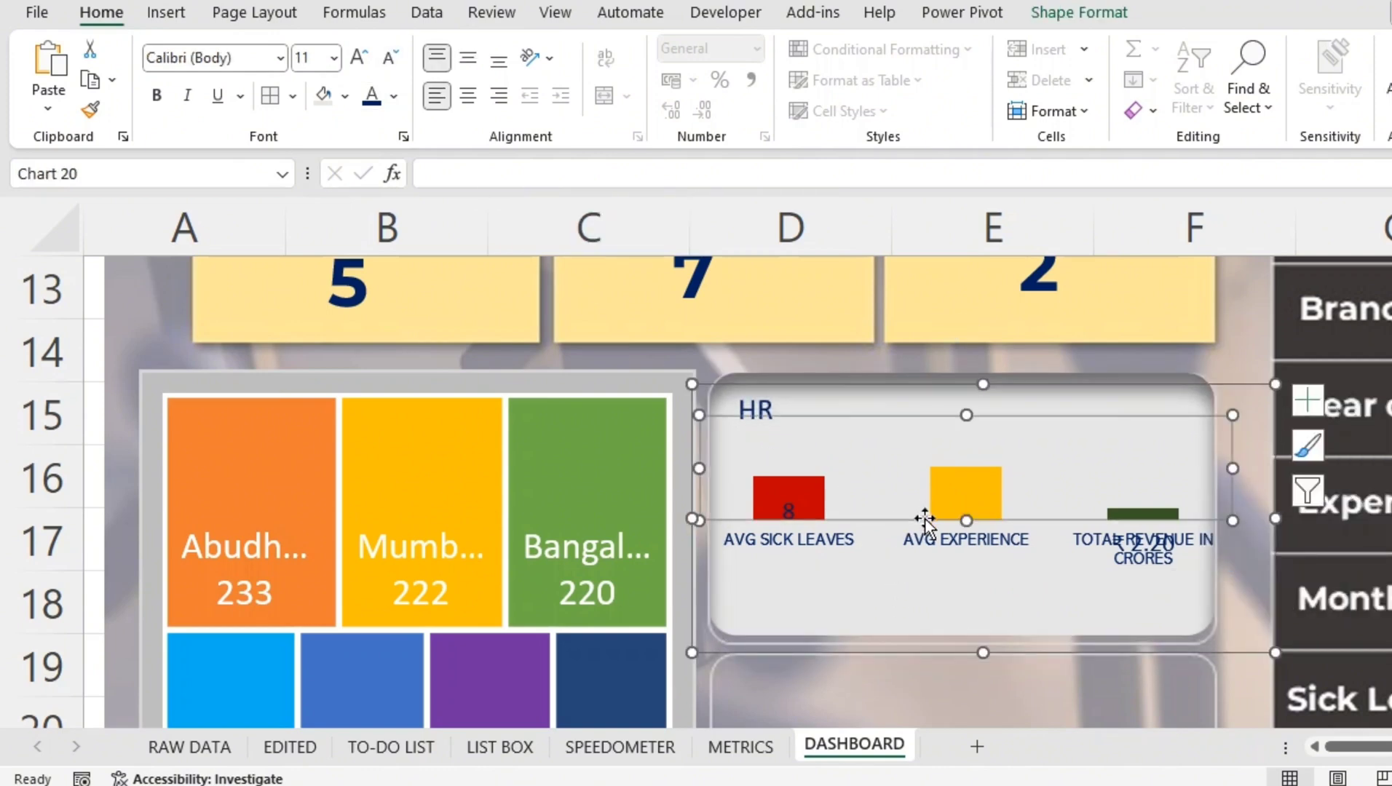
pyautogui.moveTo(966, 519); pyautogui.dragTo(980, 582)
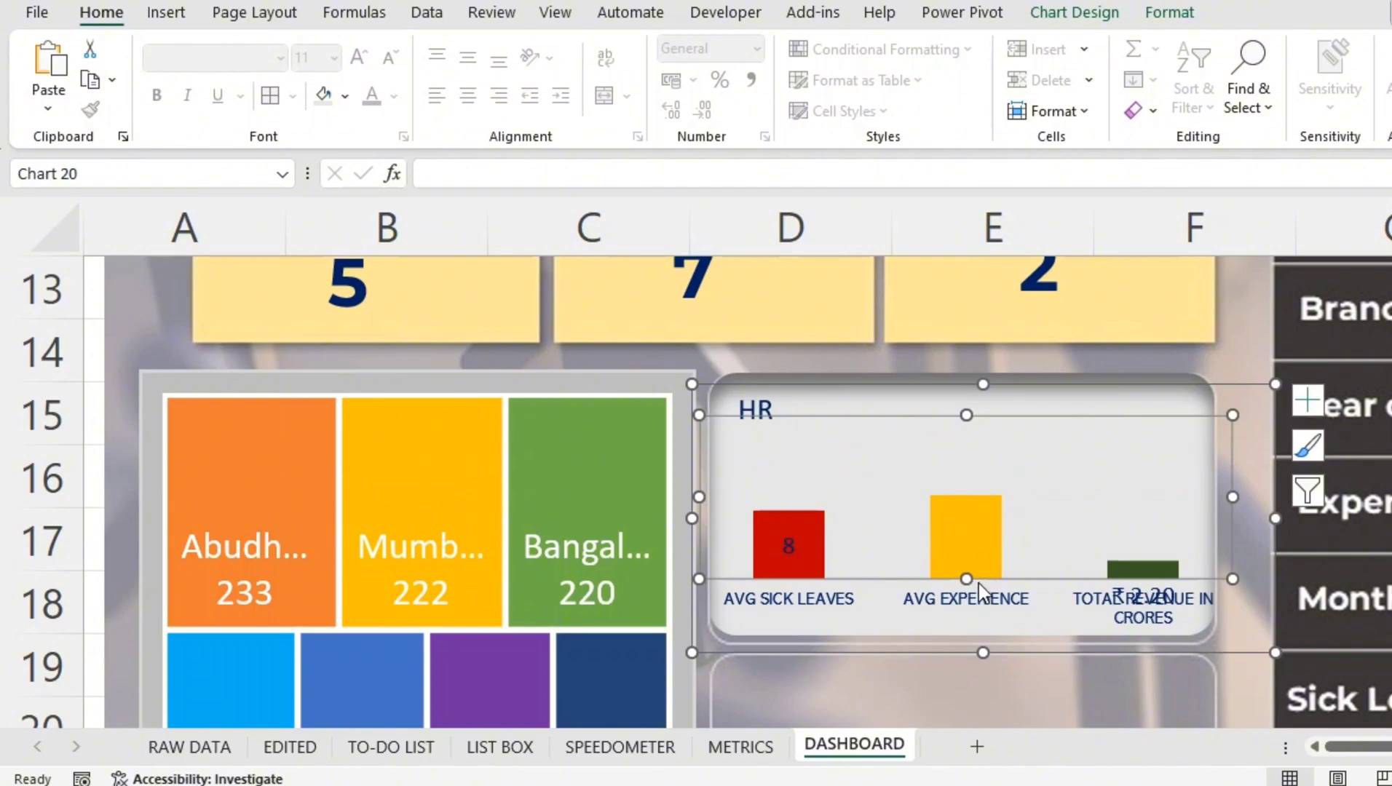
# Move the TOTAL REVENUE IN CRORES and AVG SICK LEAVES data labels above their columns.
pyautogui.click(1143, 601)
pyautogui.moveTo(1143, 573); pyautogui.dragTo(1140, 501)
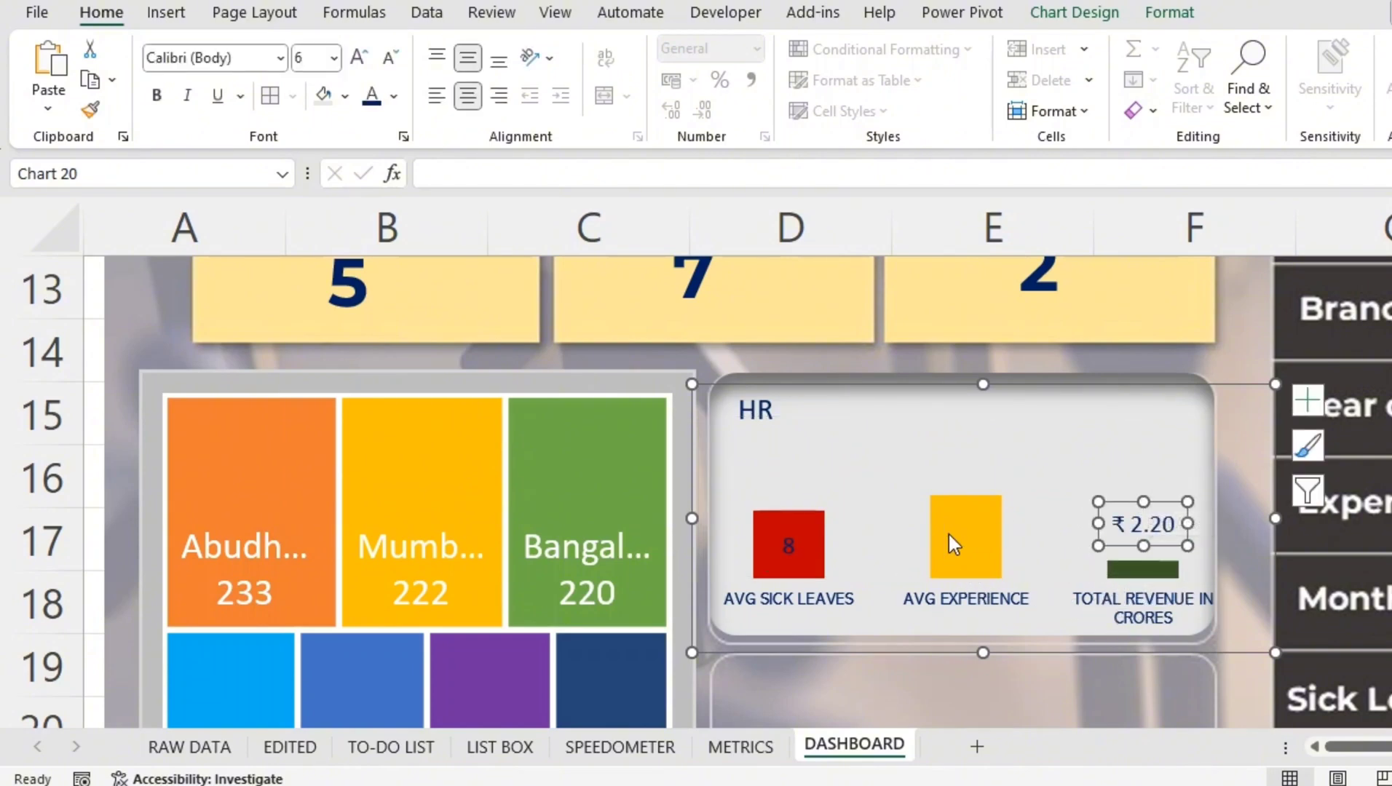
pyautogui.click(971, 562)
pyautogui.click(791, 552)
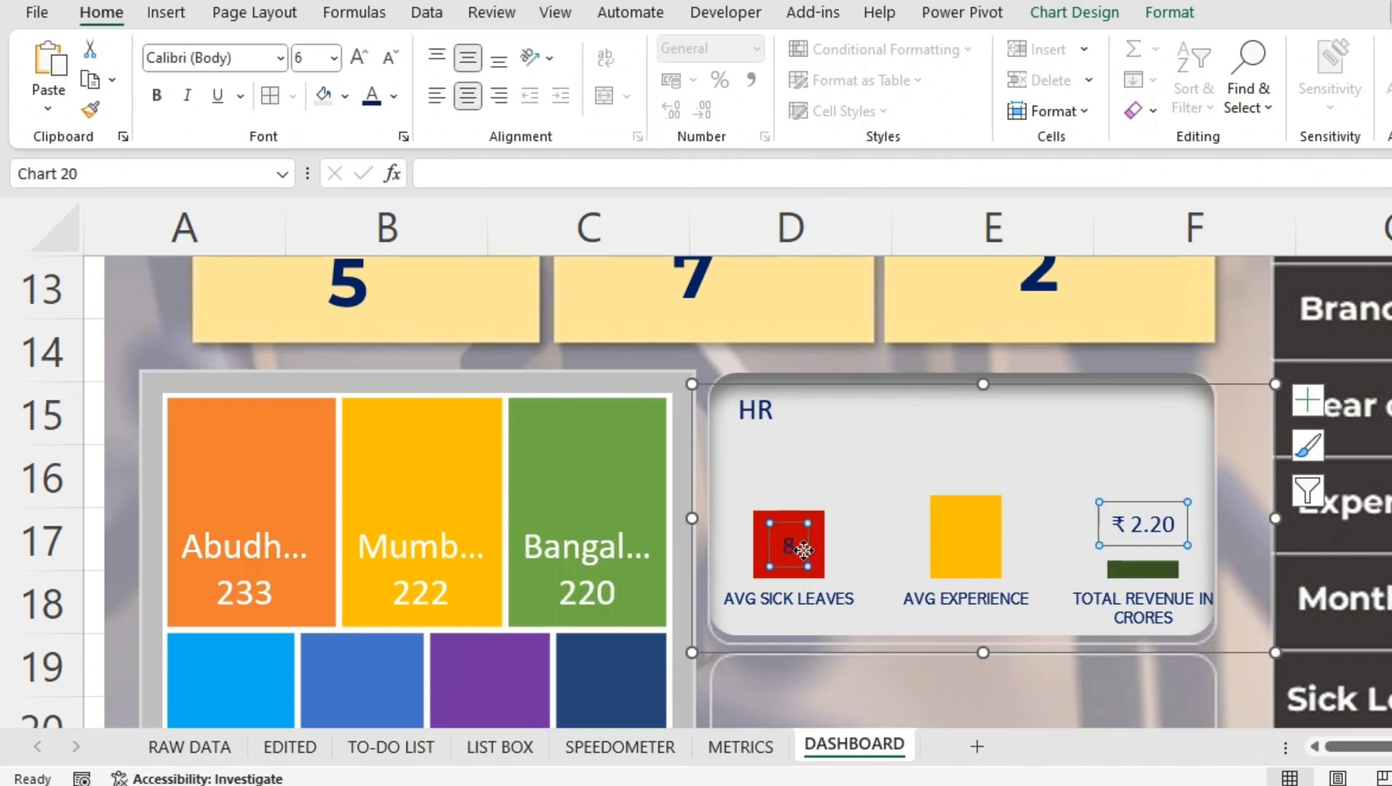
pyautogui.click(791, 552)
pyautogui.moveTo(792, 552); pyautogui.dragTo(804, 484)
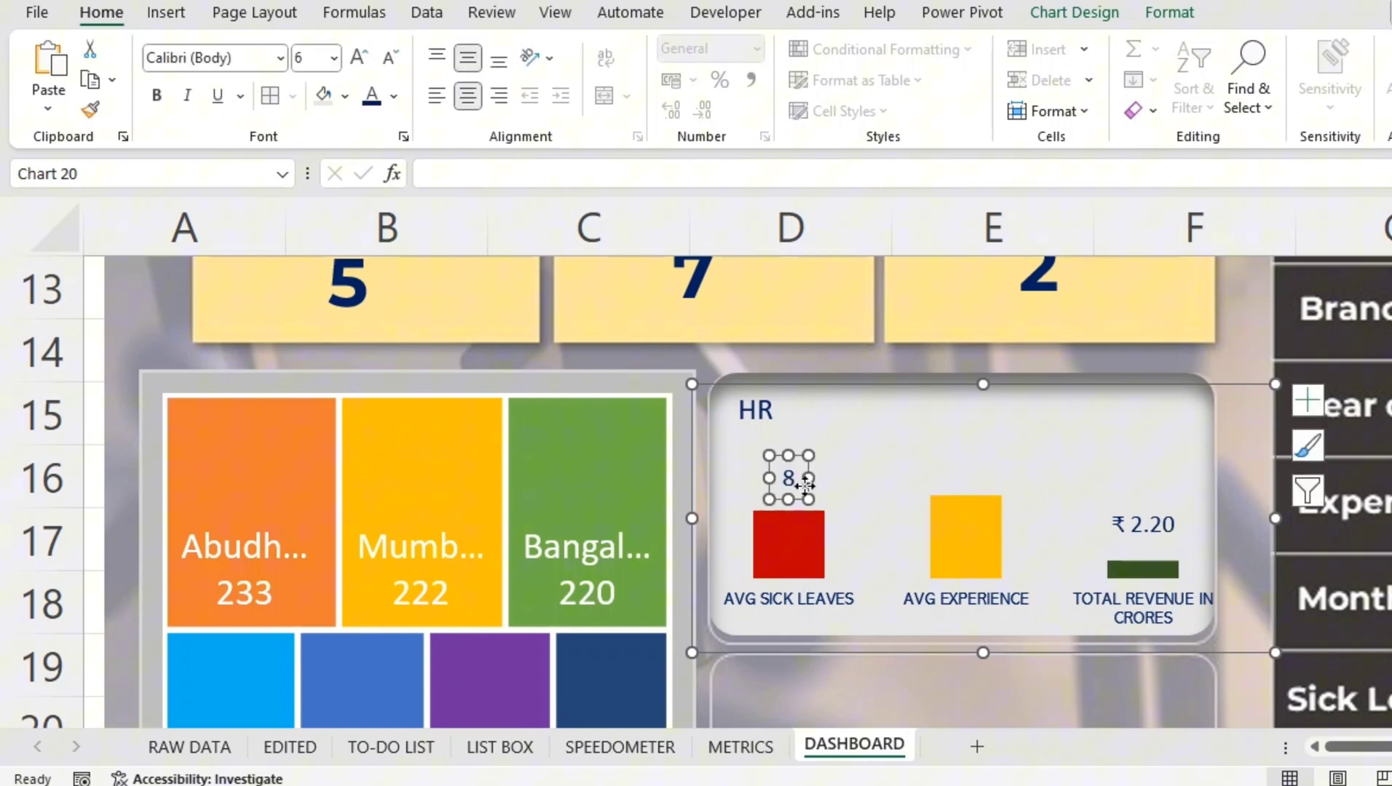
# Try to bring back the AVG EXPERIENCE data label by setting the HR chart's data labels to Center.
pyautogui.click(968, 556)
pyautogui.click(1308, 389)
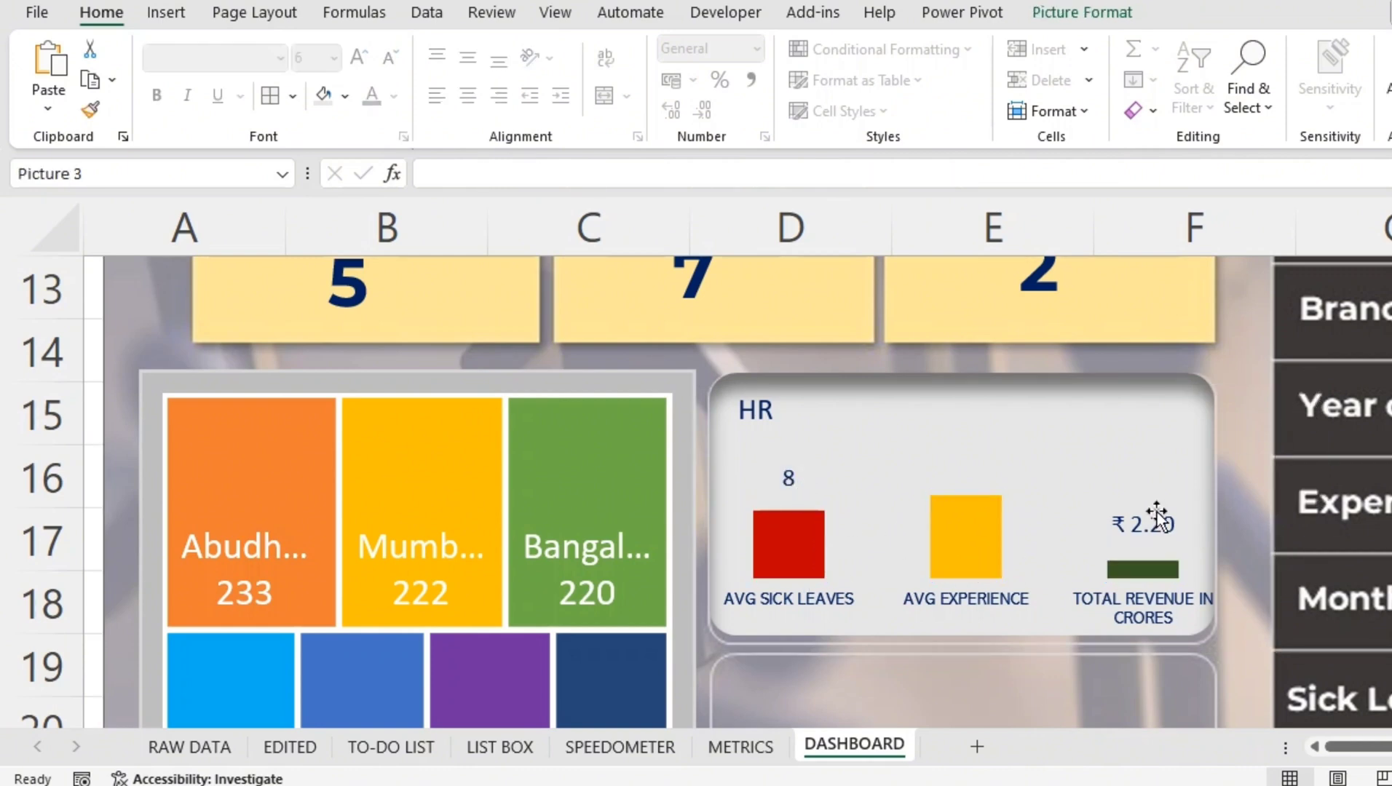
pyautogui.click(961, 542)
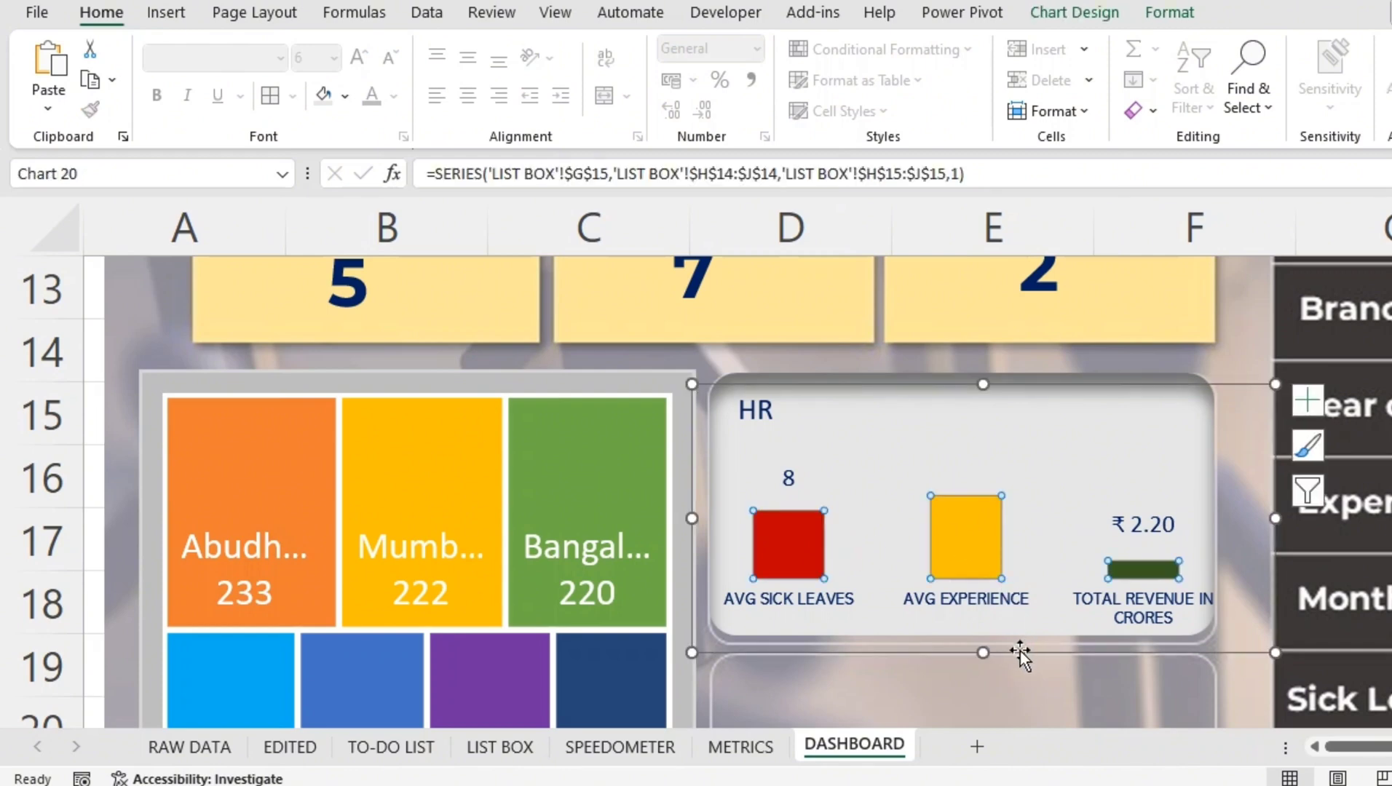
pyautogui.click(1308, 401)
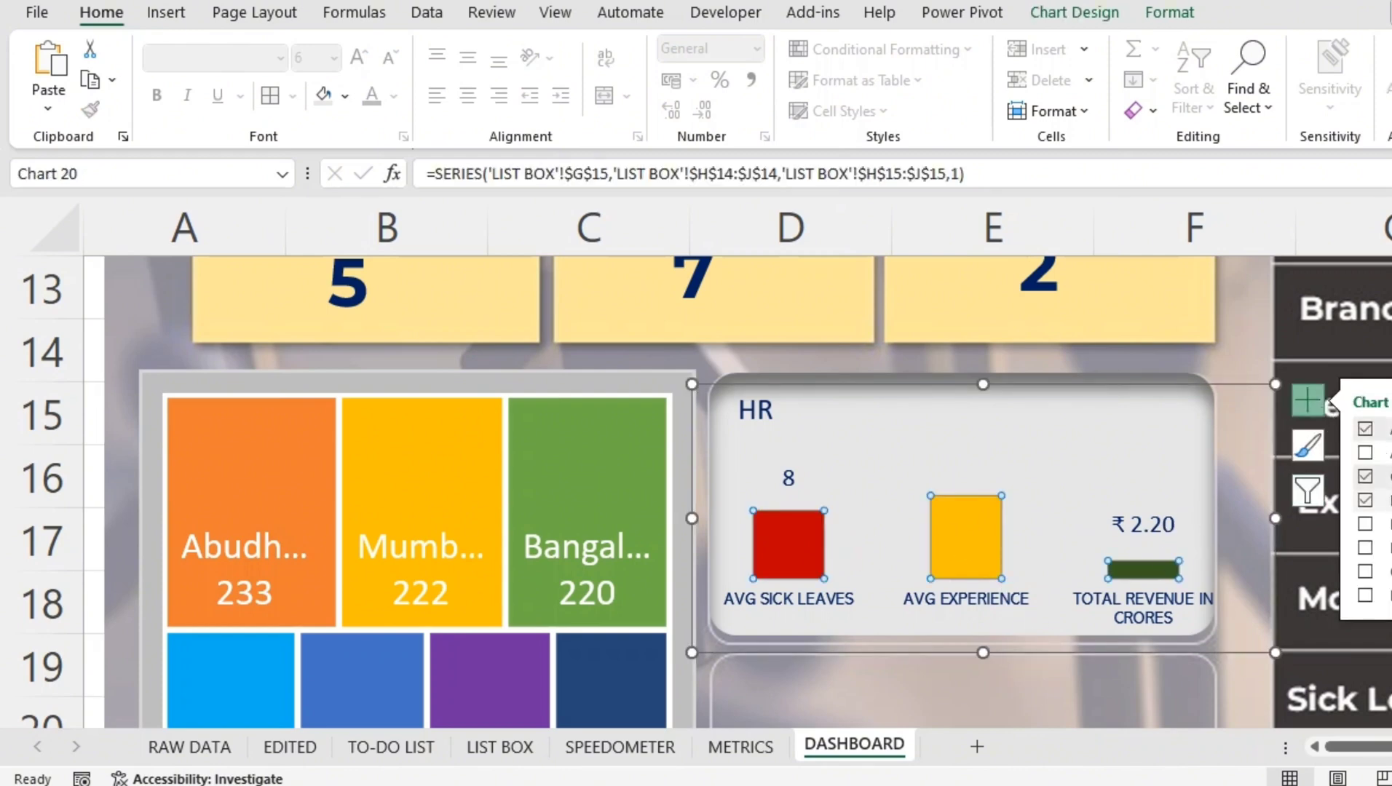
pyautogui.click(1383, 500)
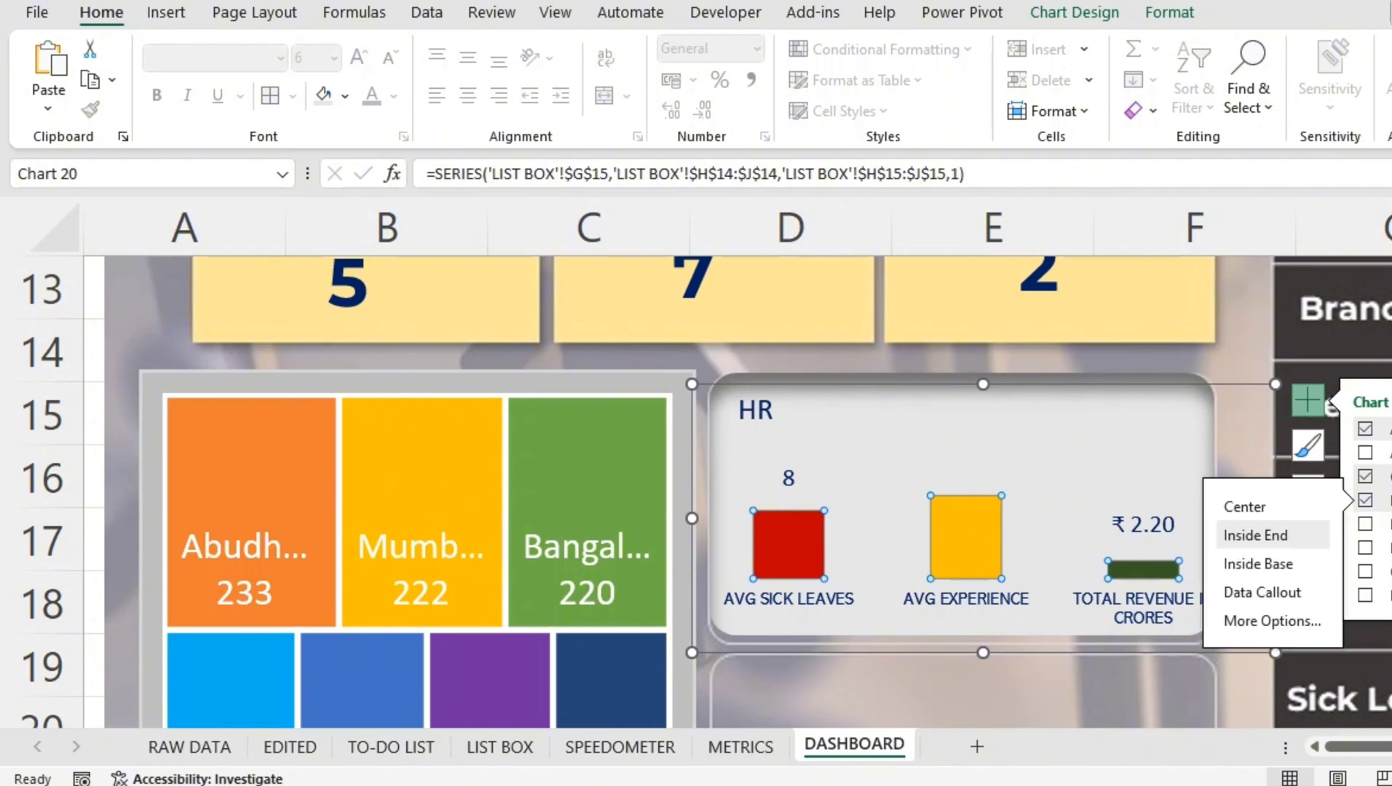
pyautogui.click(1270, 504)
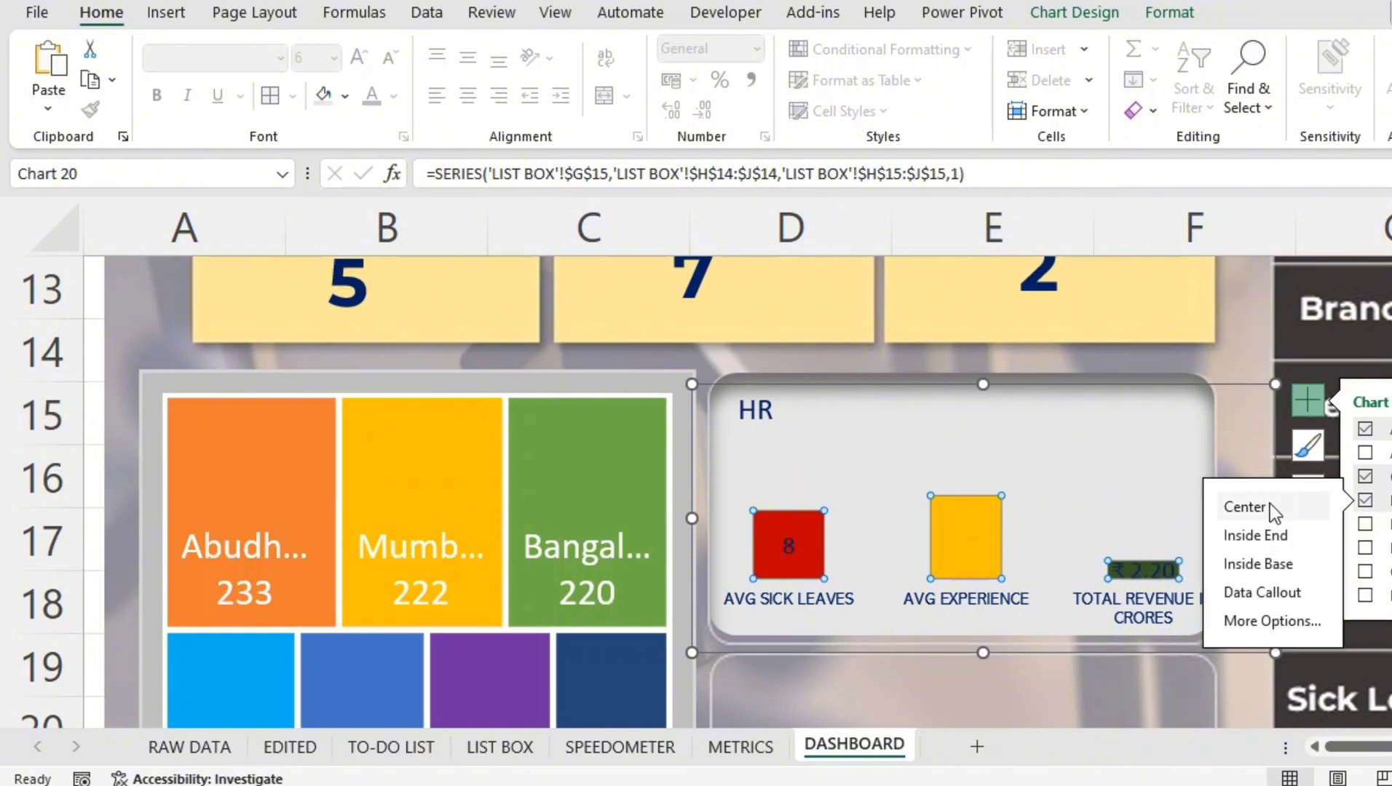
pyautogui.doubleClick(969, 535)
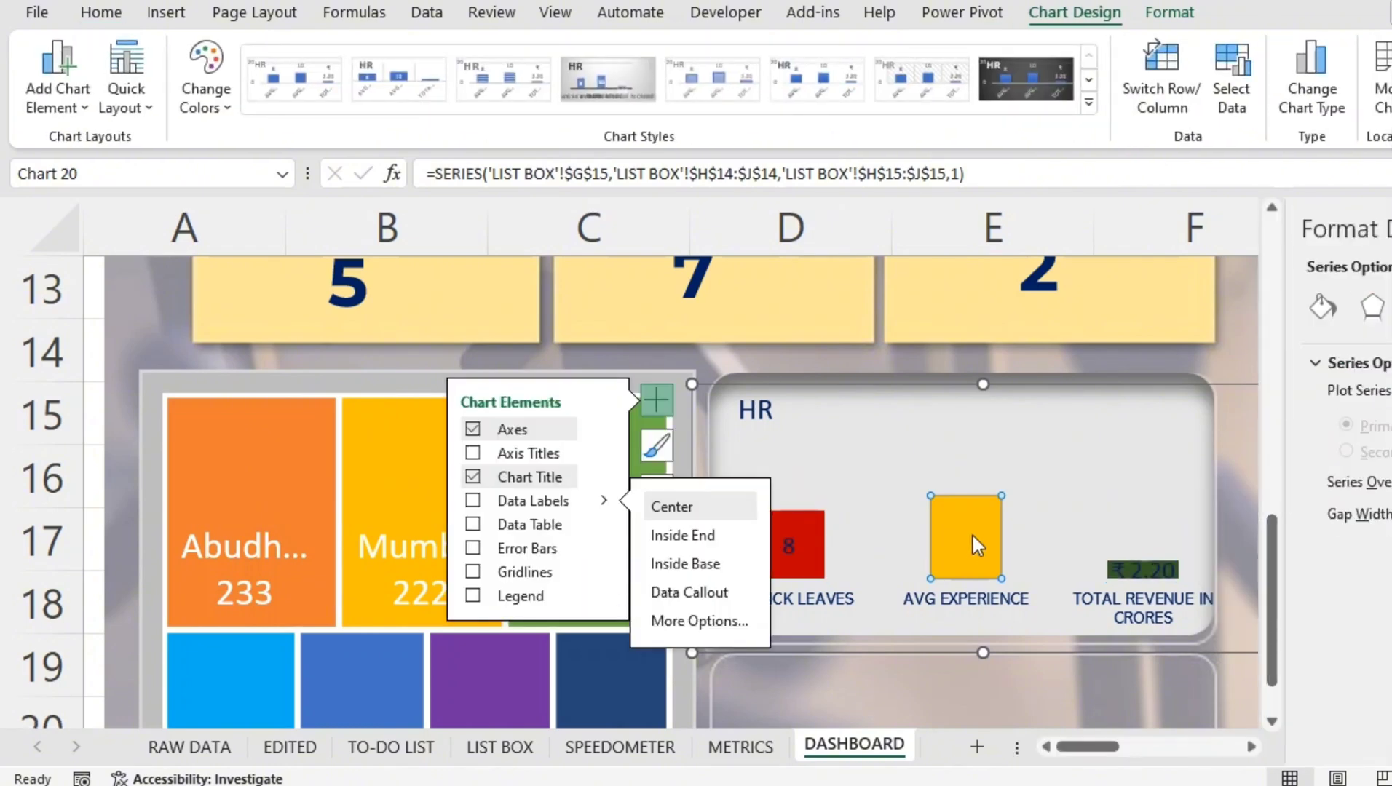
# Undo the HR chart's recent data label placement, plot area and font changes.
pyautogui.press('Down')
pyautogui.press('Return')
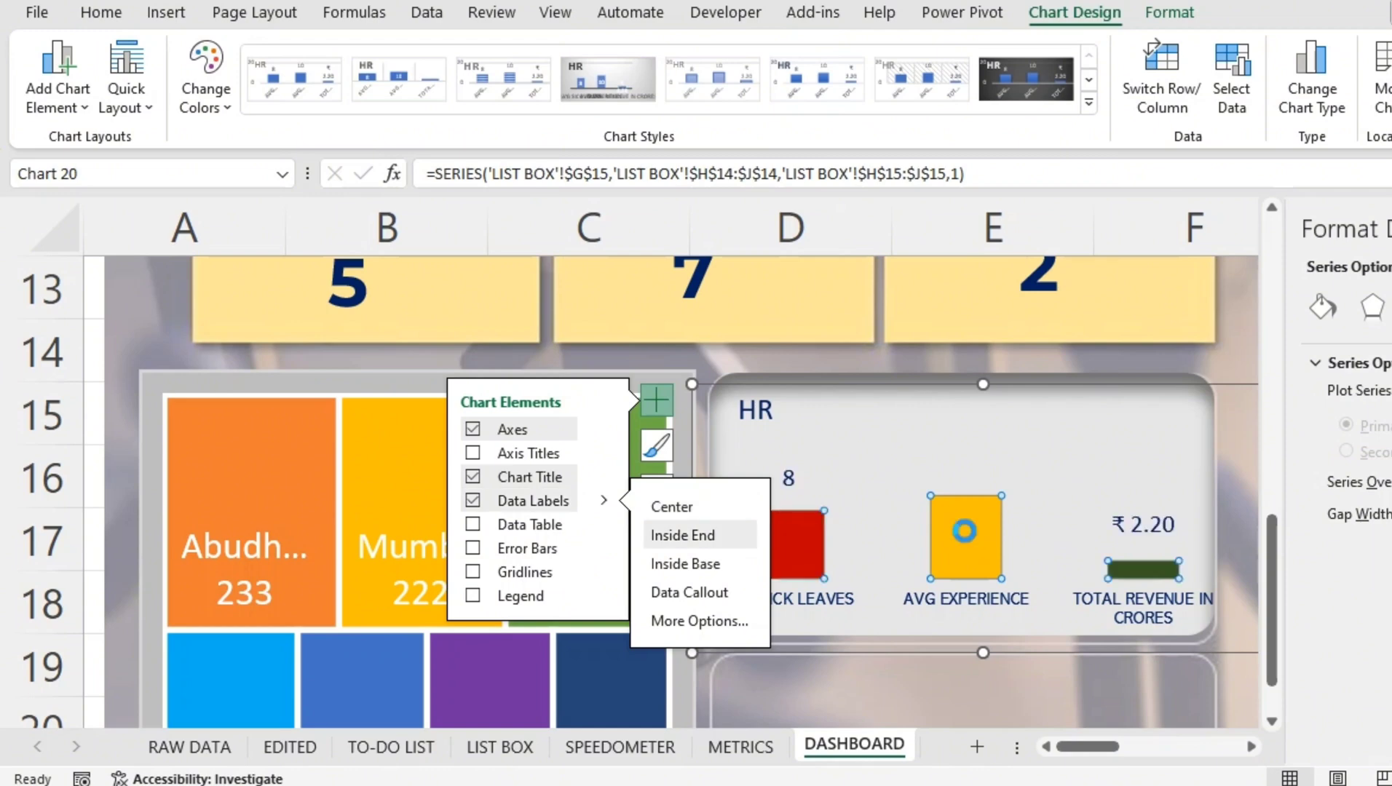
pyautogui.click(966, 531)
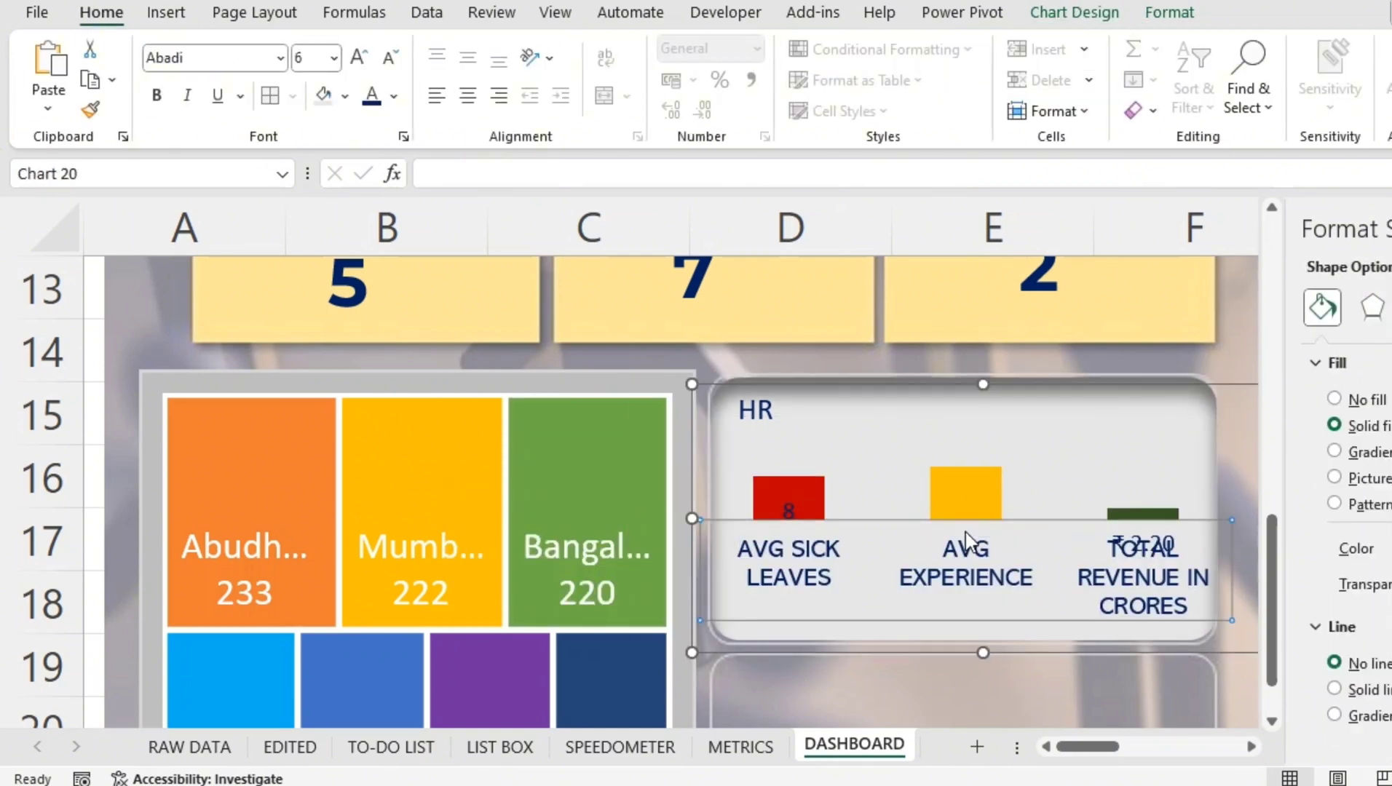
pyautogui.hotkey('ctrl', 'z')
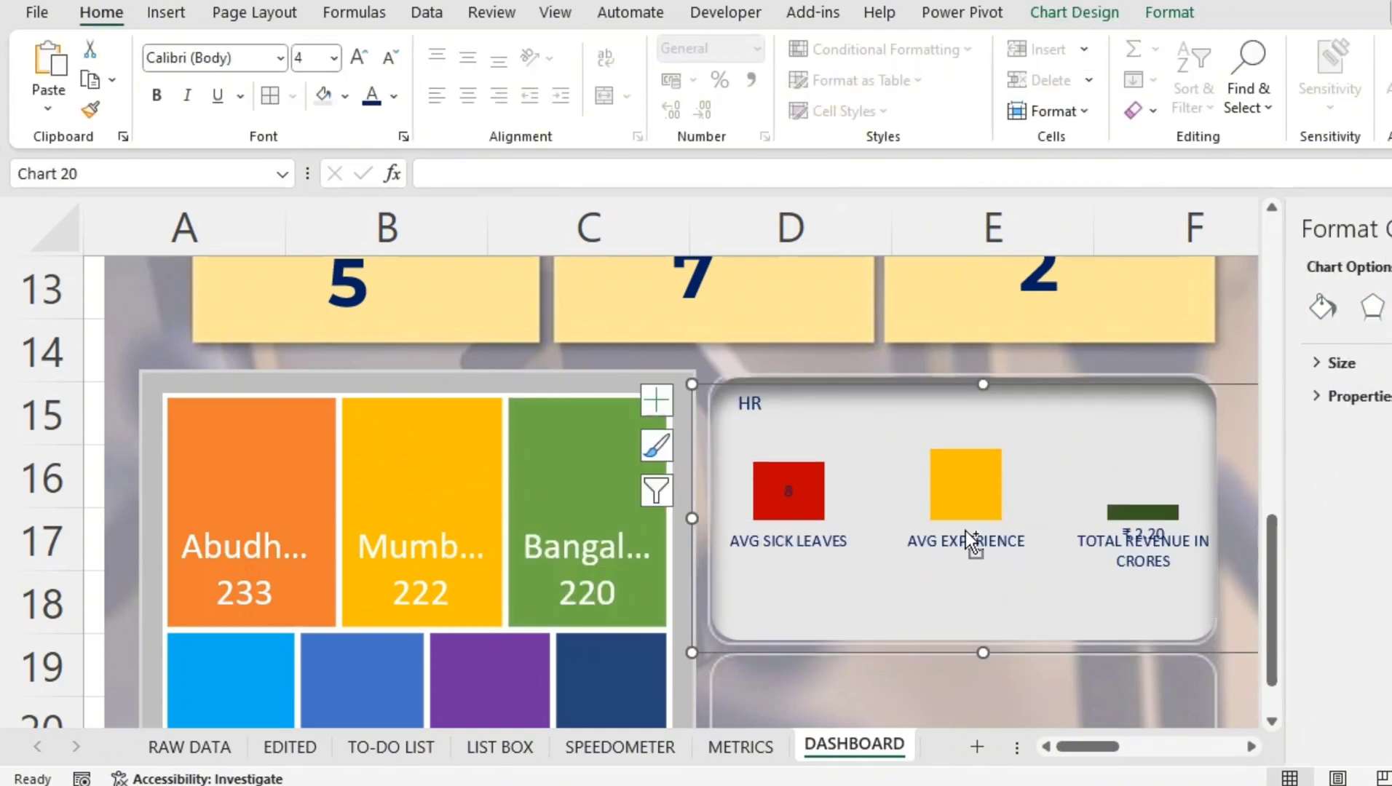
pyautogui.hotkey('ctrl', 'z')
pyautogui.hotkey('ctrl', 'z')
pyautogui.hotkey('ctrl', 'z')
pyautogui.hotkey('ctrl', 'z')
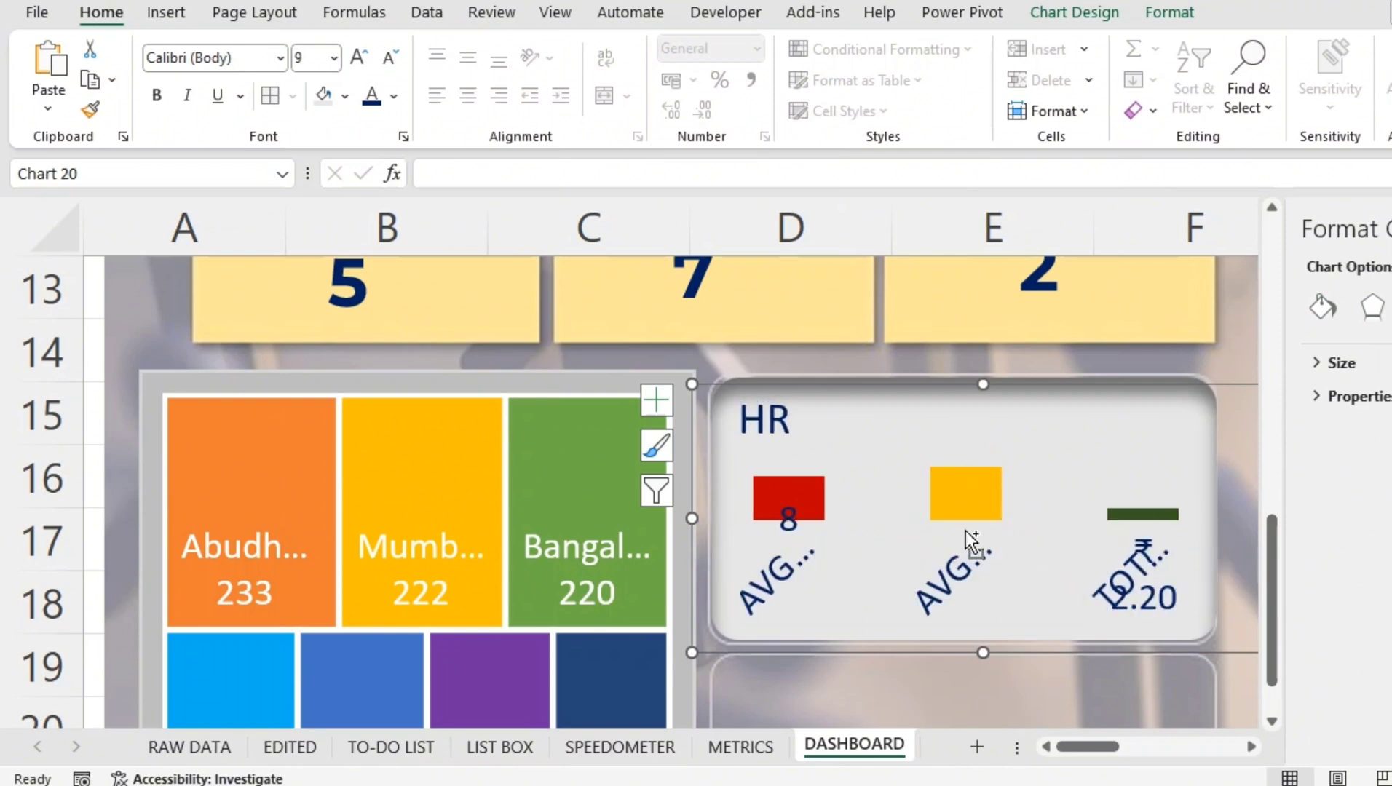